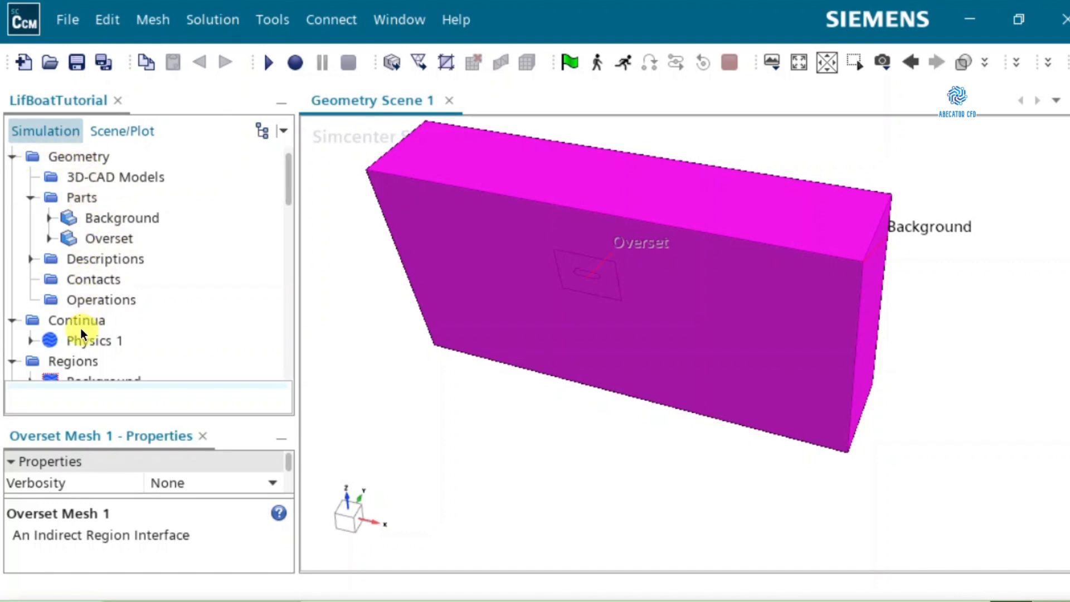
Start a new Automated Mesh operation and choose the Background part as its input
click(67, 300)
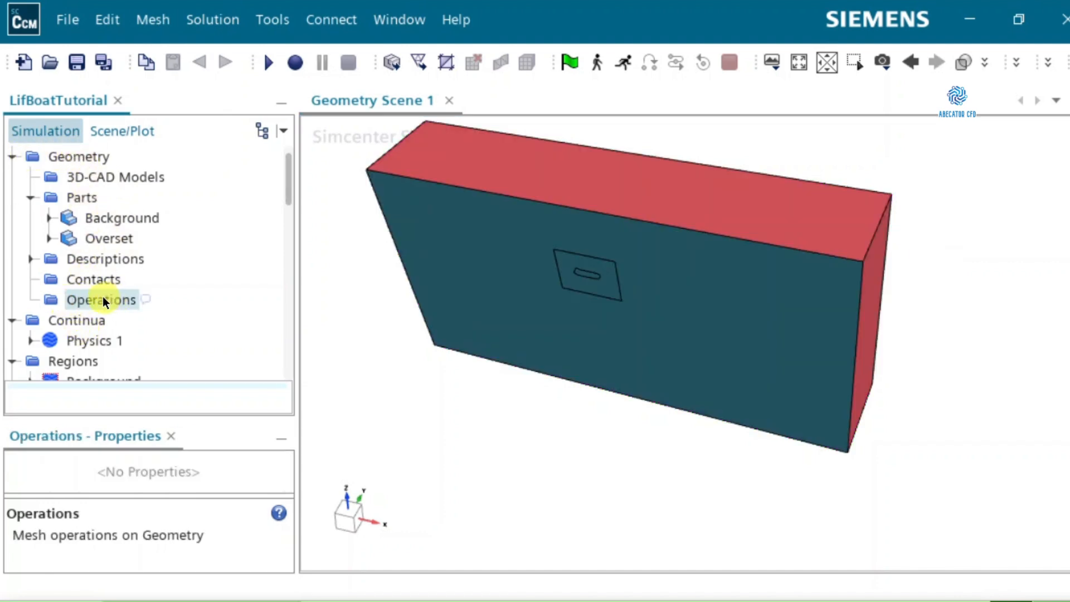
right_click(102, 297)
mouse_move(166, 316)
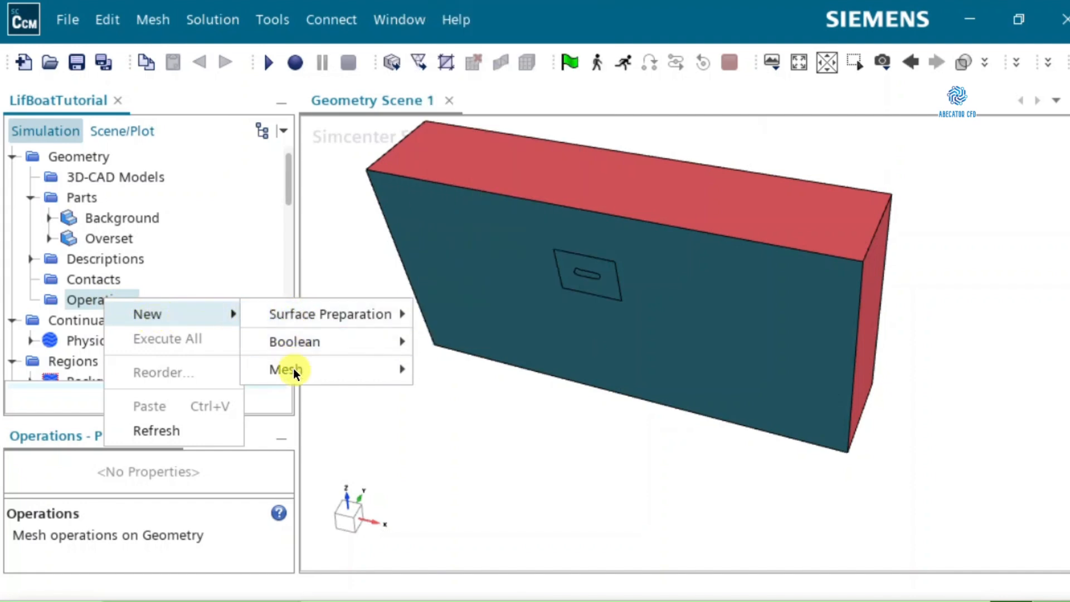
mouse_move(294, 367)
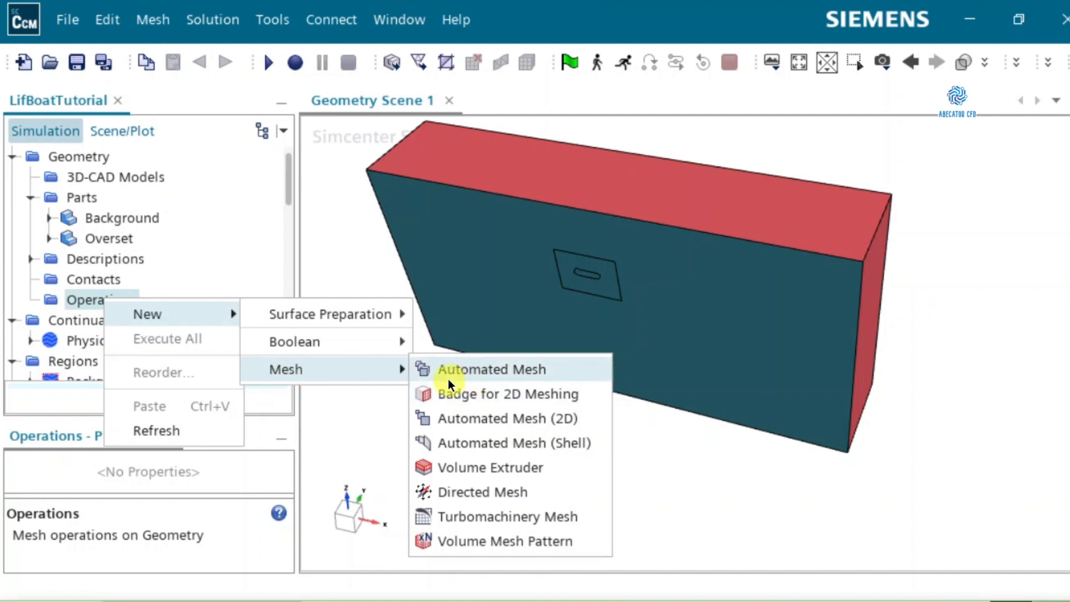
click(477, 376)
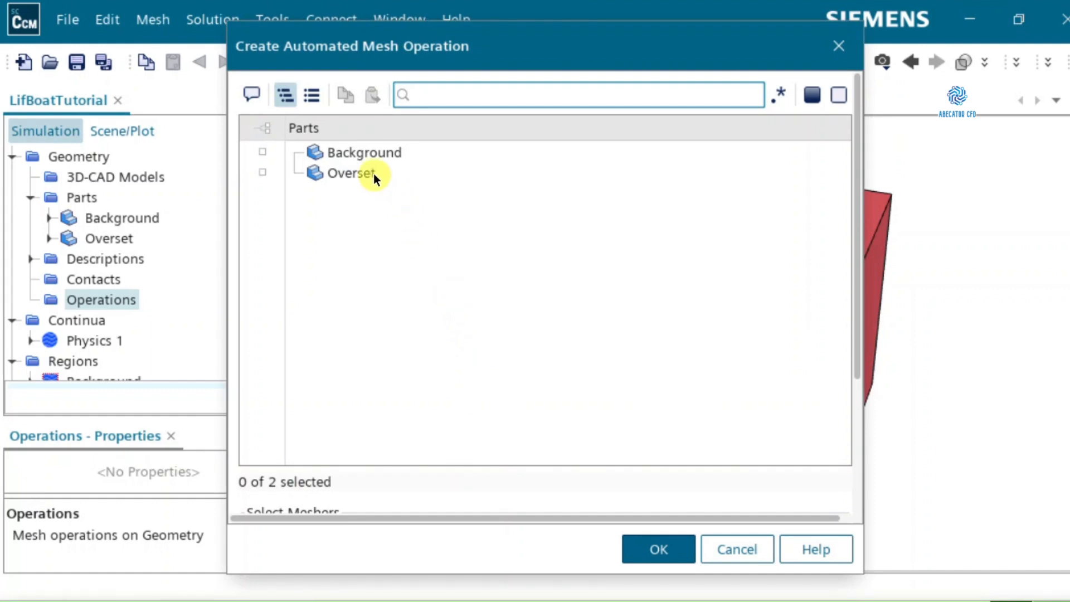
click(351, 152)
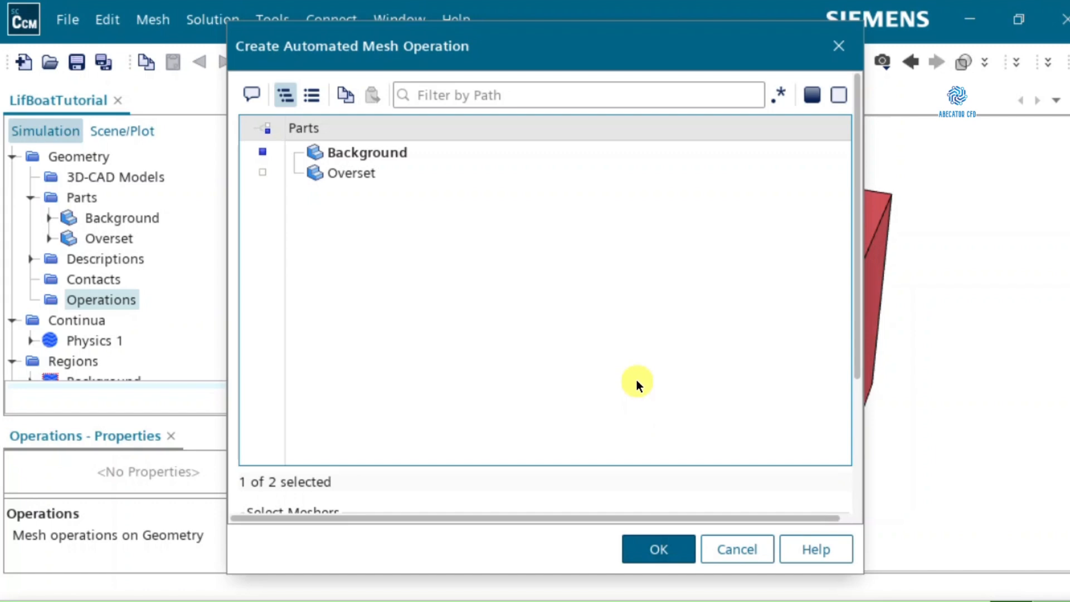
Enable the Surface Remesher and Trimmed Cell Mesher for the Background part and create the automated mesh operation
scroll(515, 472, down, 2)
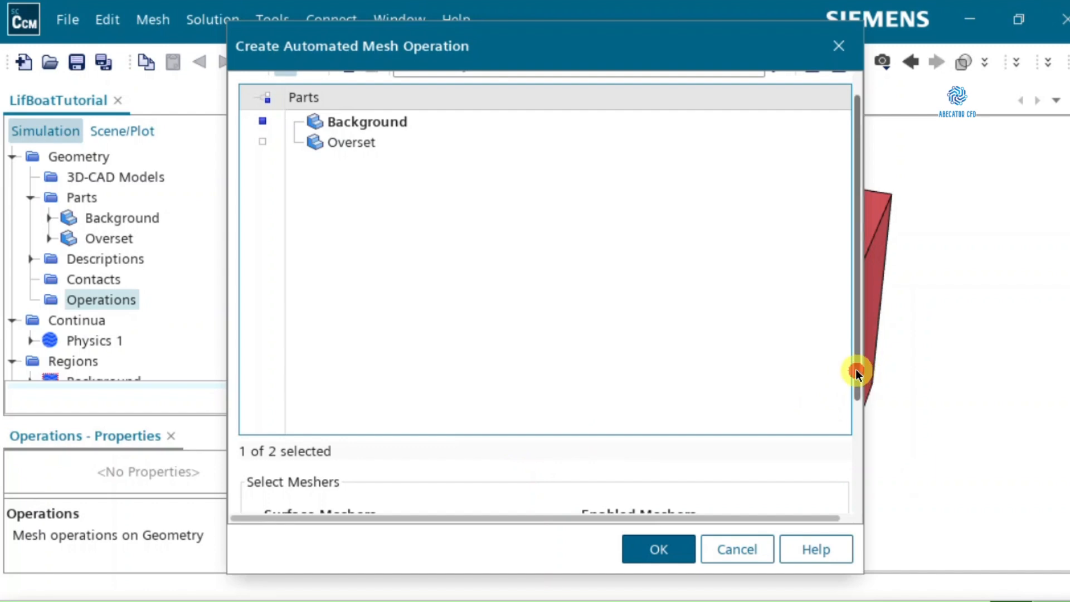
drag(855, 369, 855, 530)
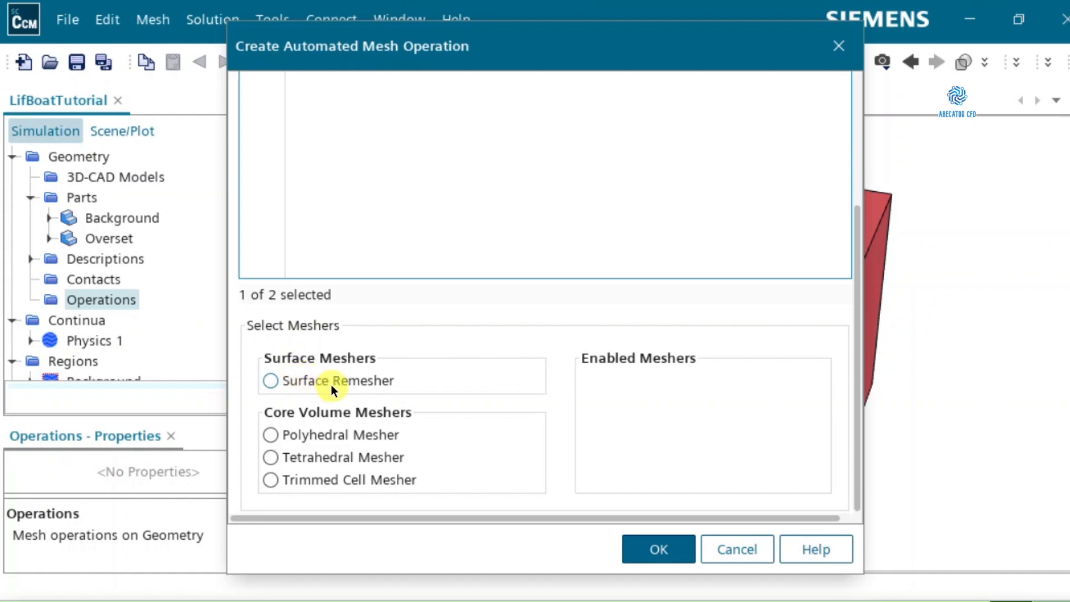
click(302, 381)
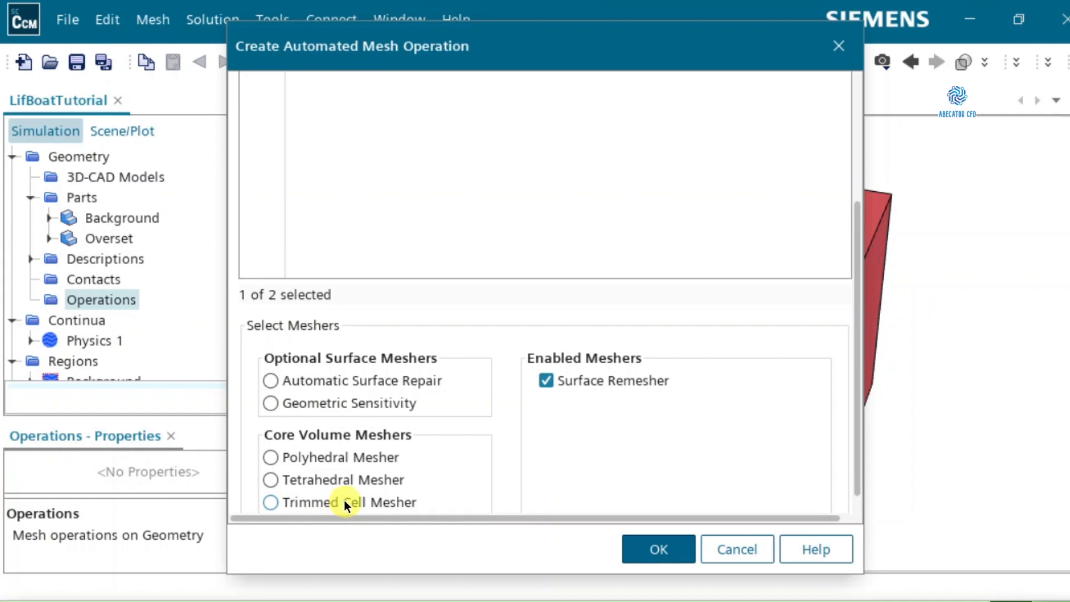
click(271, 503)
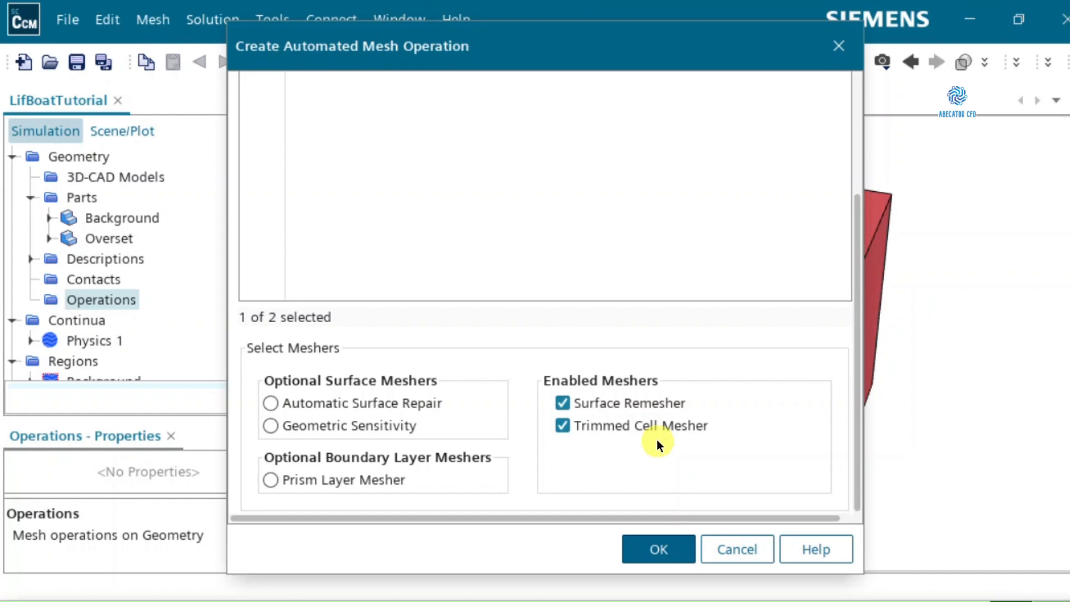
drag(747, 39, 619, 58)
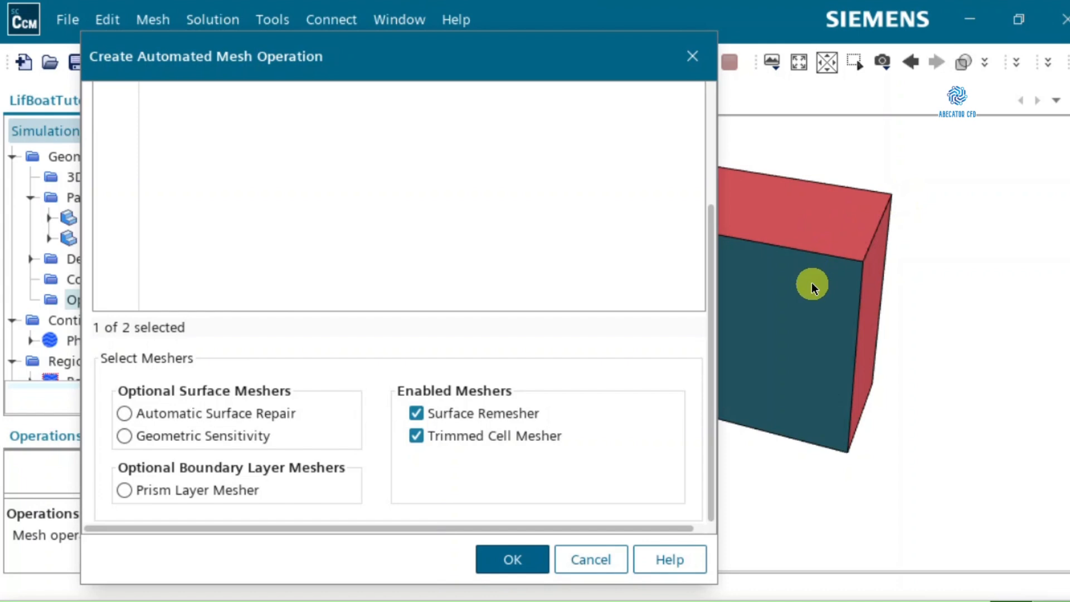
drag(709, 257, 507, 261)
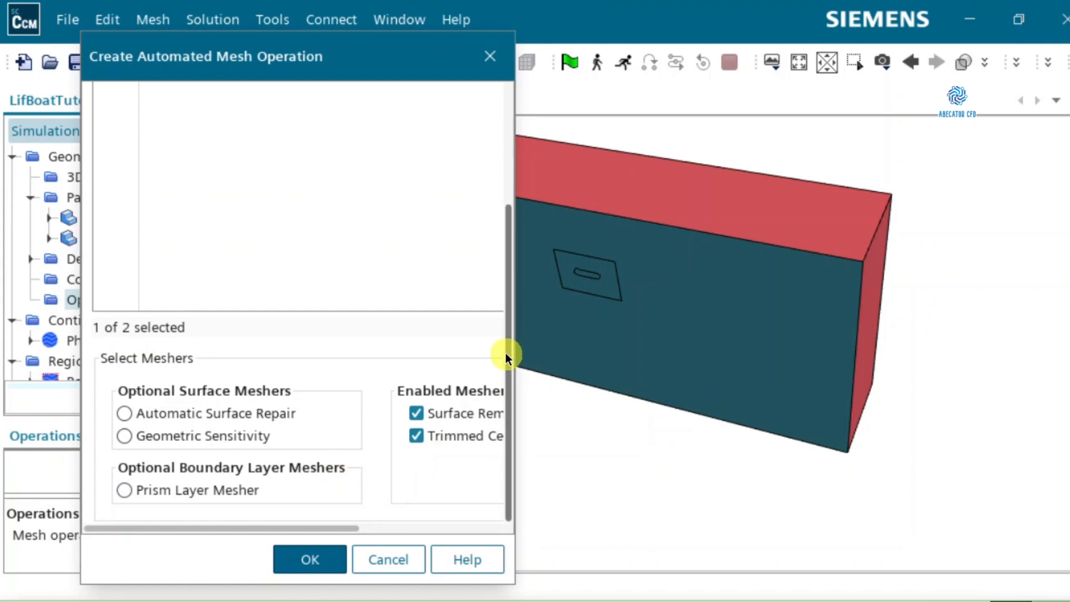
drag(507, 354, 881, 350)
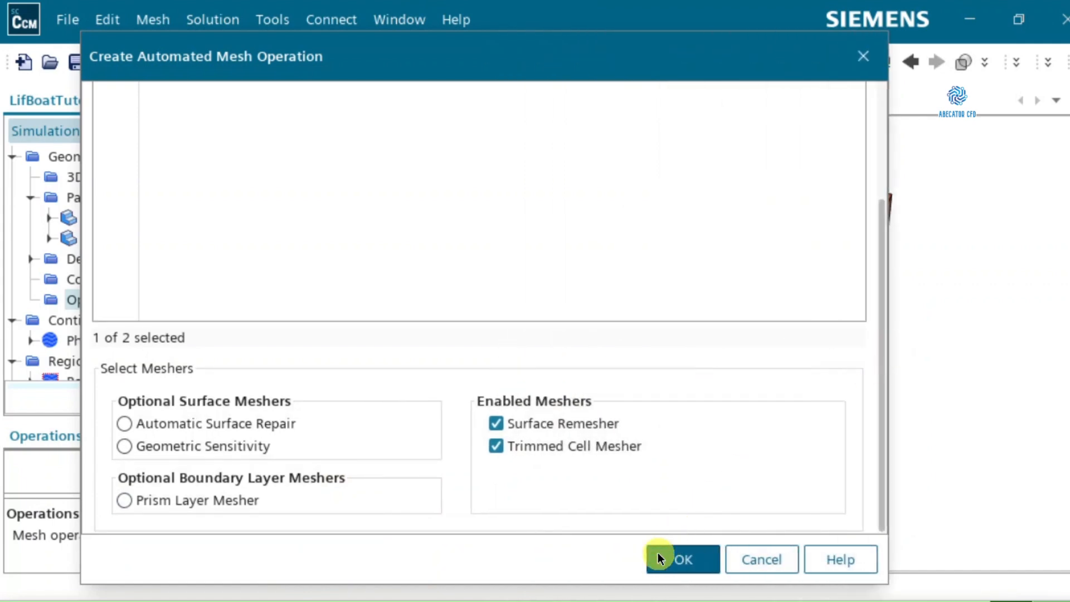
click(676, 559)
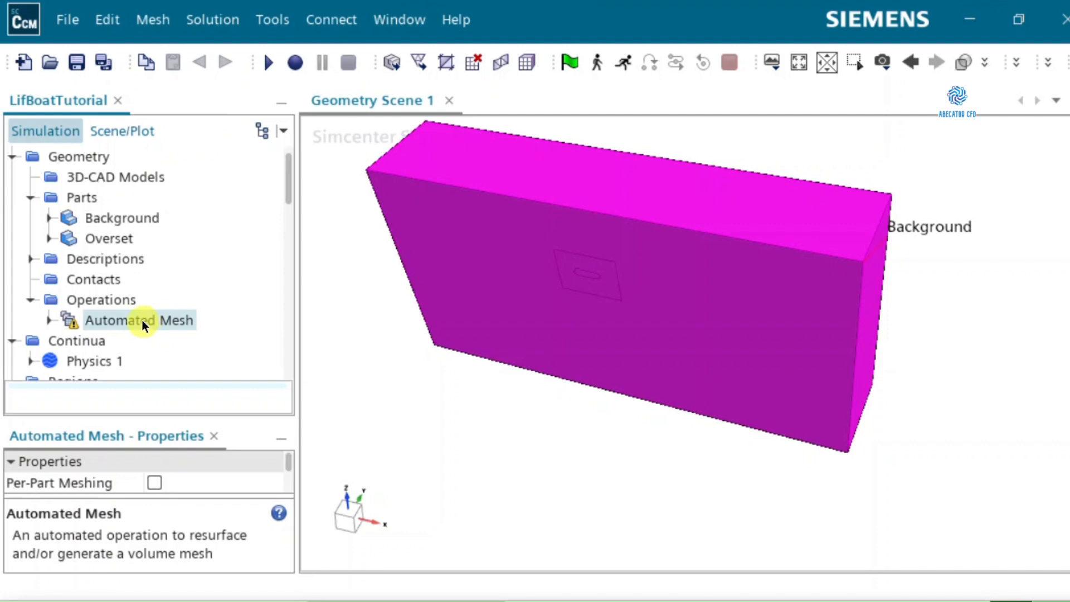
Rename the automated mesh operation as BackgroundMesh
click(142, 320)
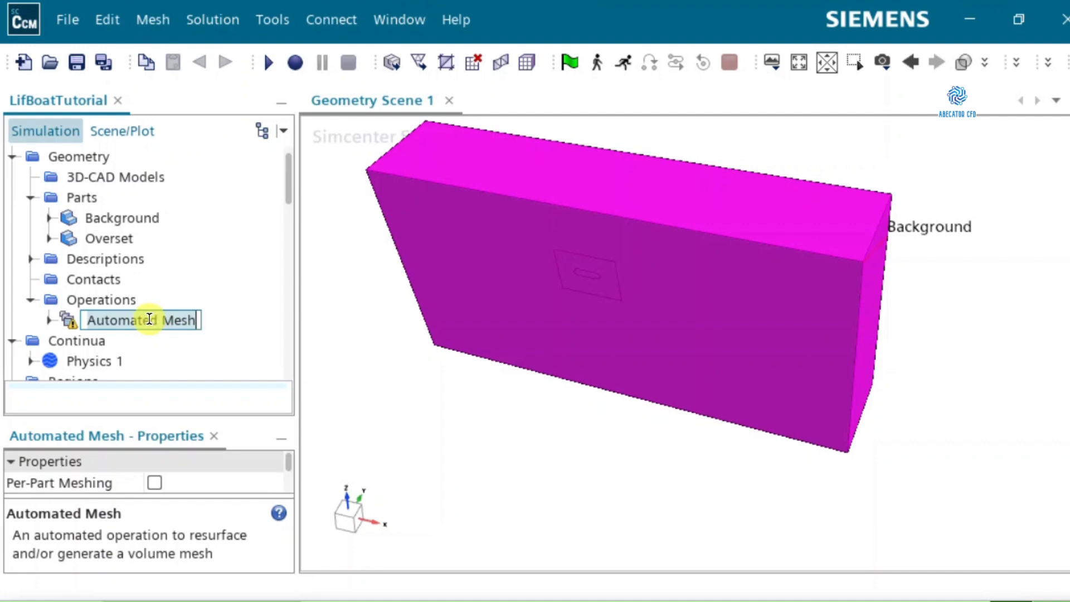
text(Backgr)
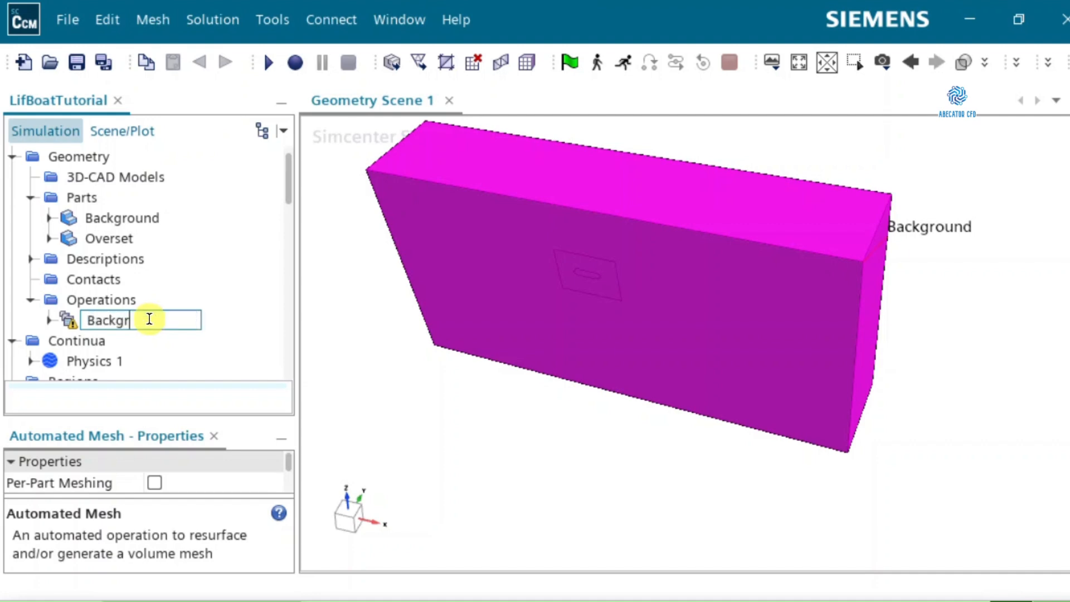
text(oundMesh)
key(Return)
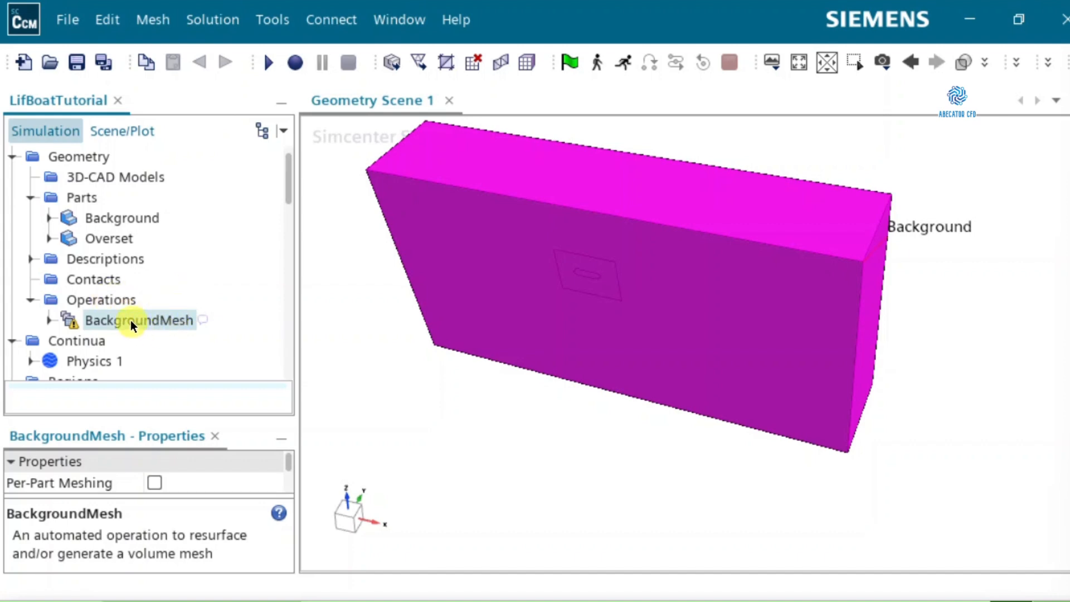
Copy the BackgroundMesh operation and paste the duplicate into Operations
right_click(146, 320)
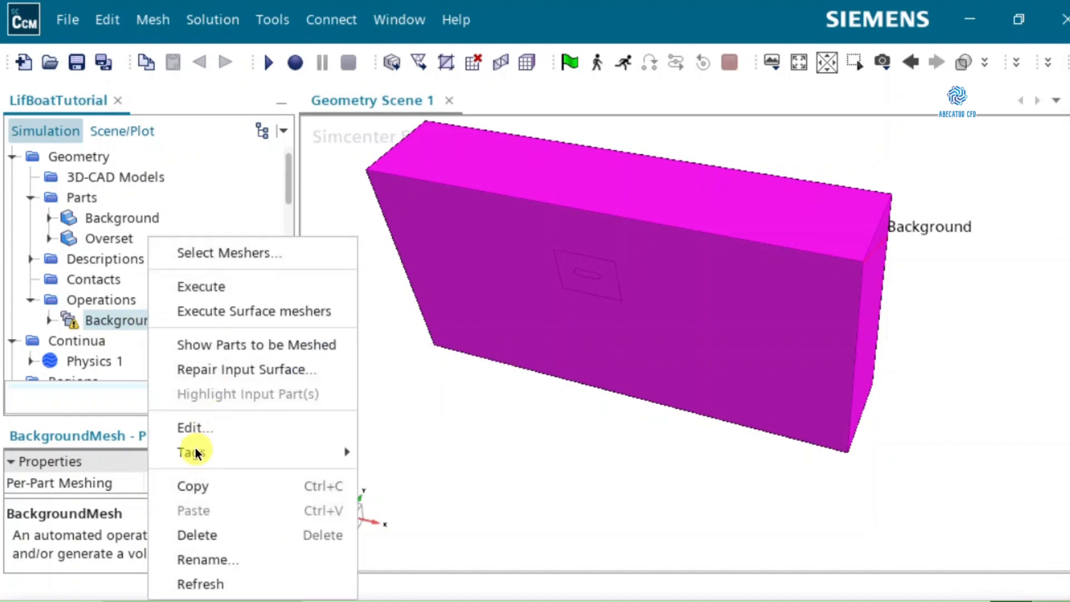
click(186, 483)
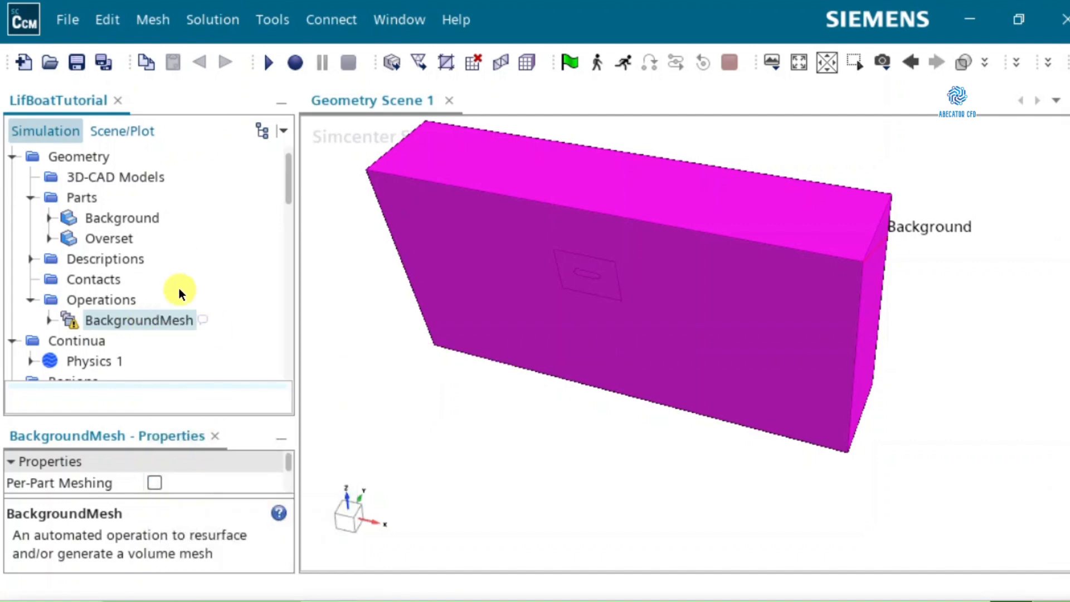
click(104, 300)
right_click(103, 298)
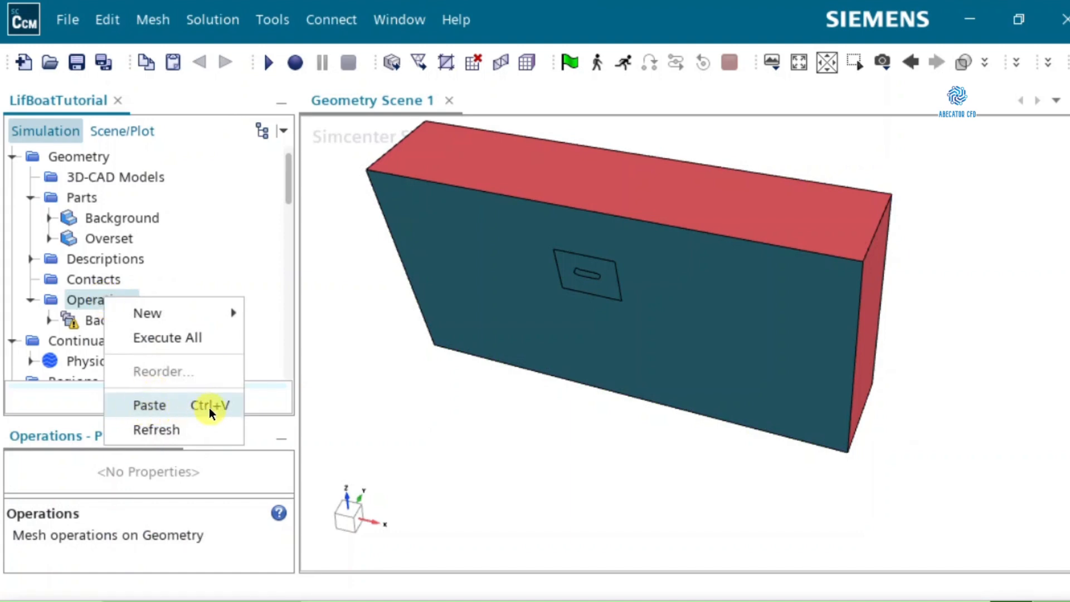
click(159, 407)
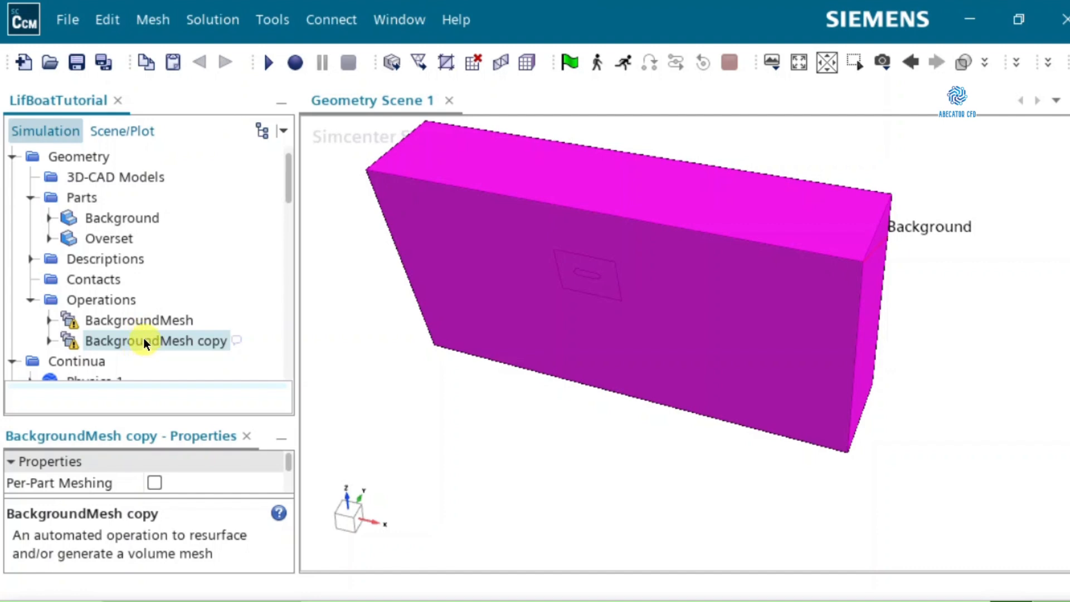
Rename the duplicated mesh operation as OversetMesh
click(143, 341)
text(Over)
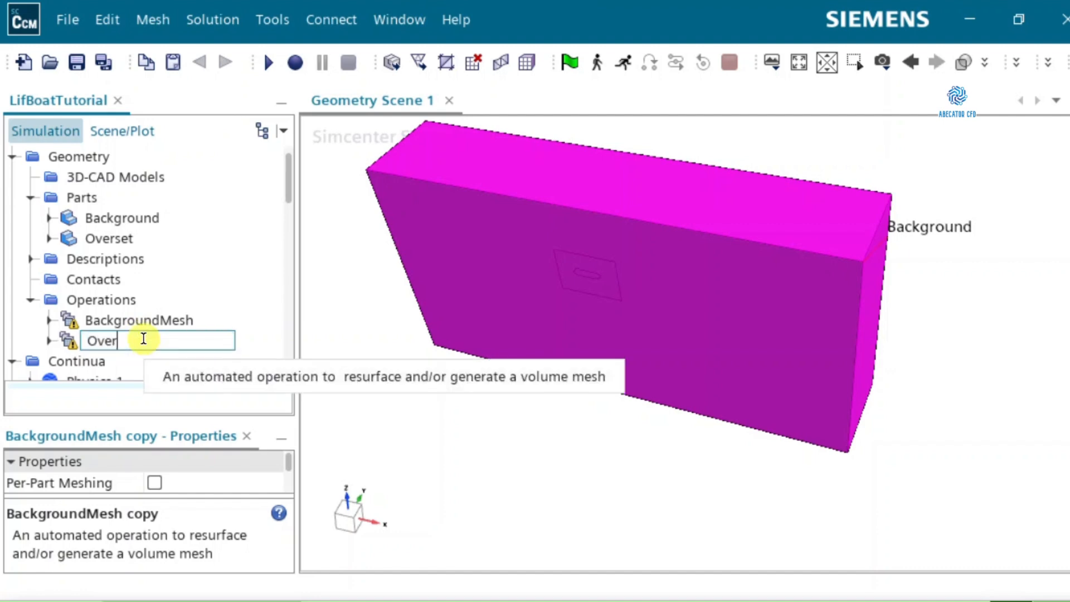
text(setMesh)
key(Return)
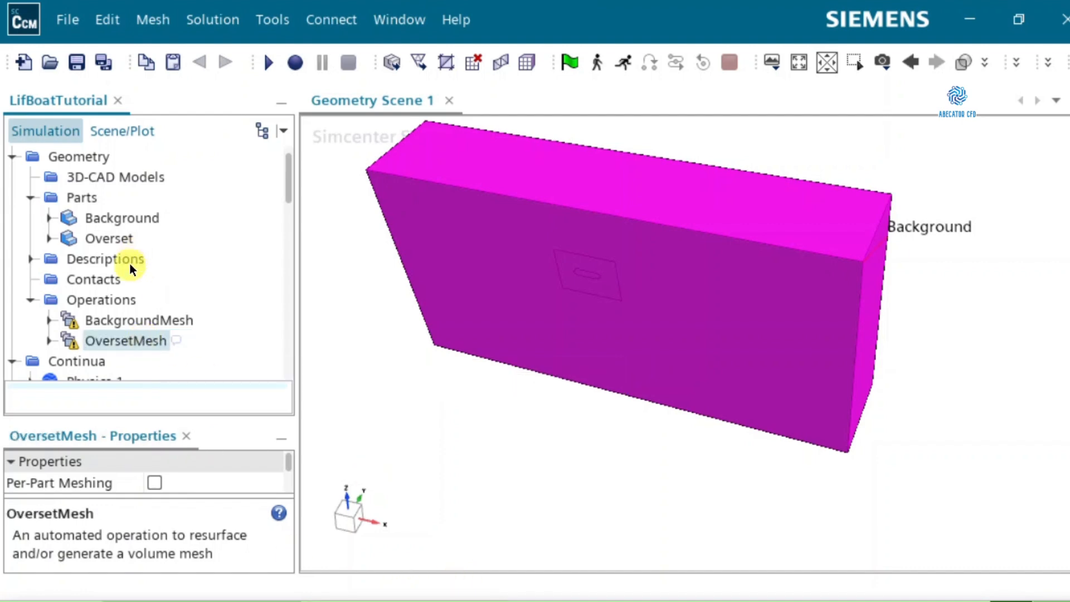
Change the input parts of the OversetMesh operation so that only Overset is selected
drag(110, 422, 120, 338)
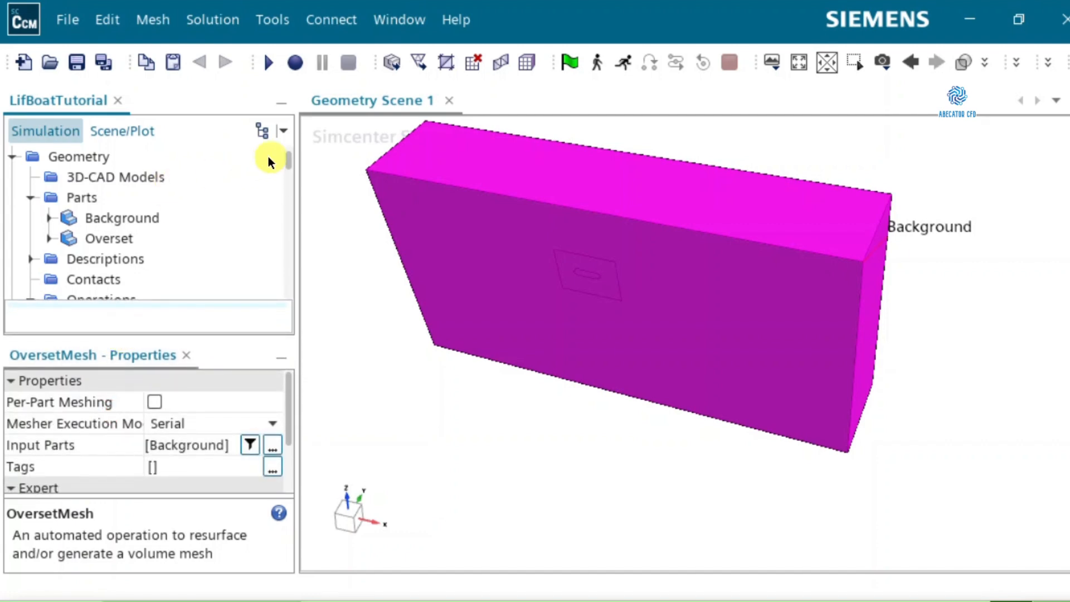
drag(286, 161, 286, 175)
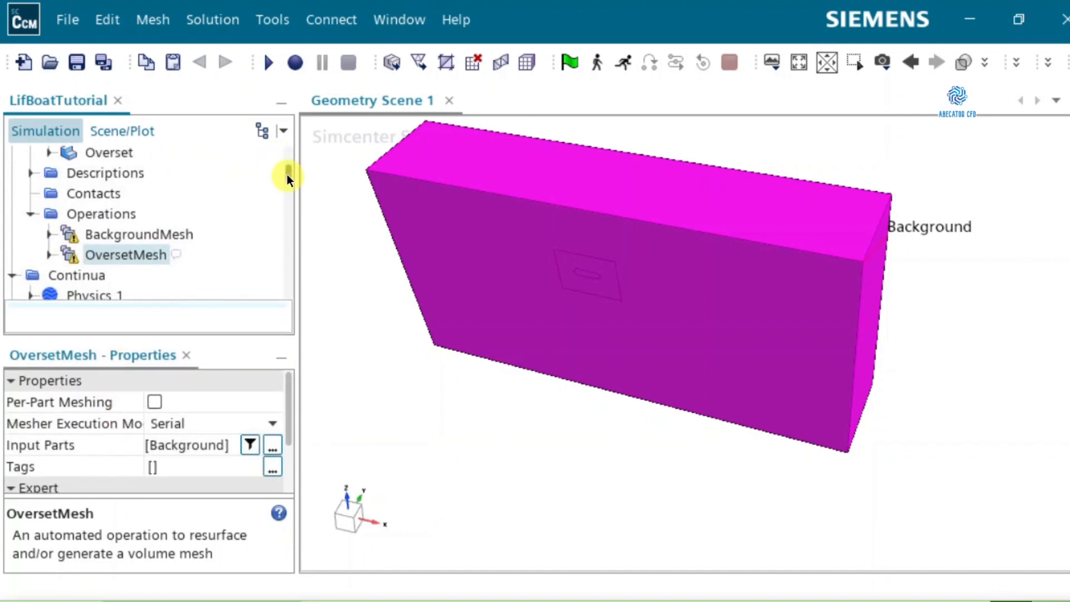
click(274, 448)
click(289, 126)
click(245, 143)
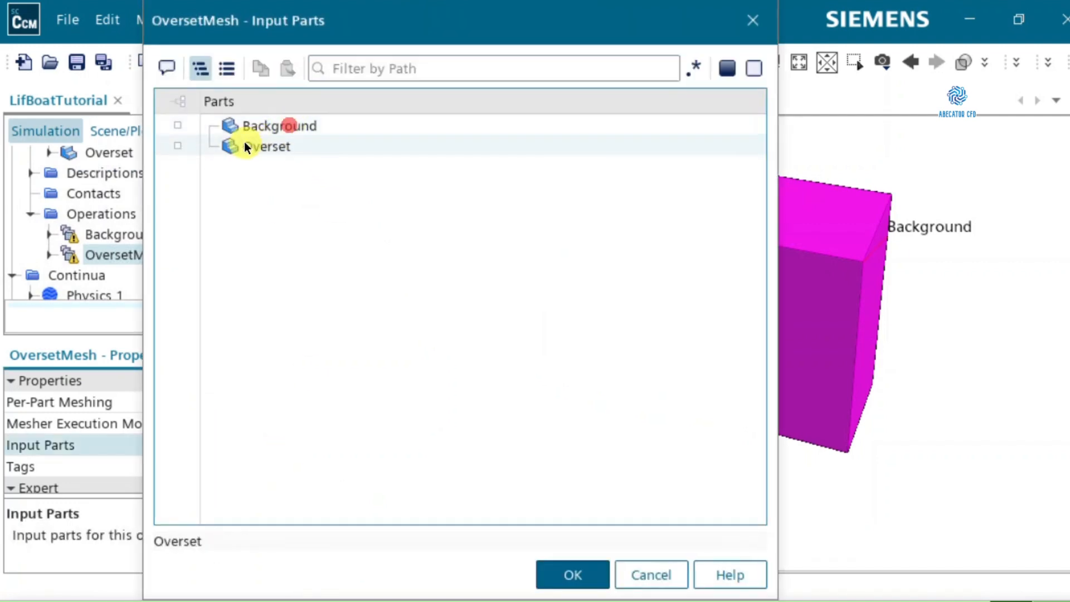
click(272, 146)
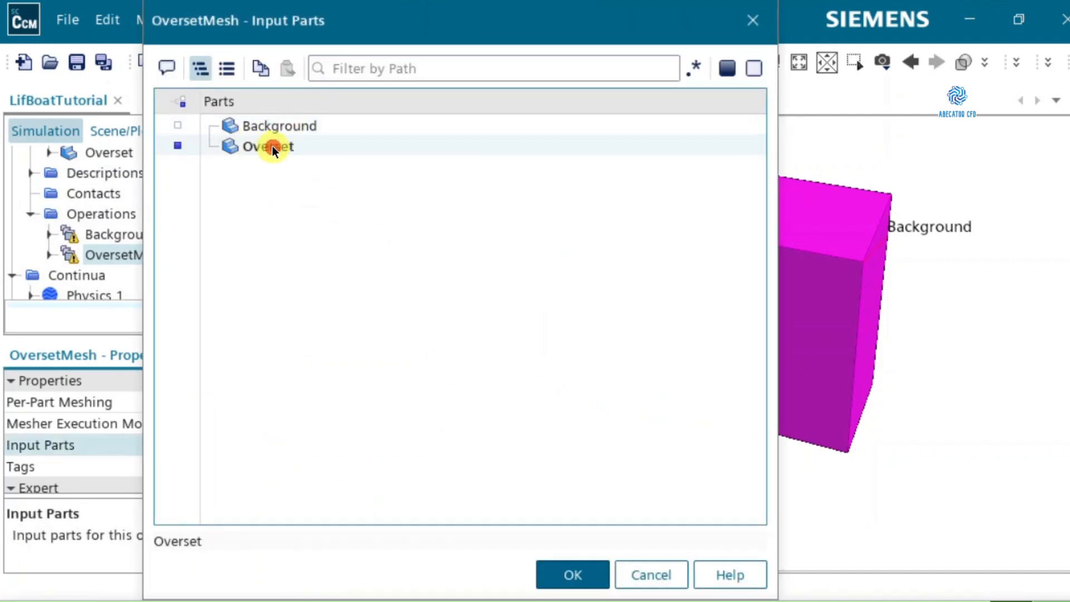
click(563, 575)
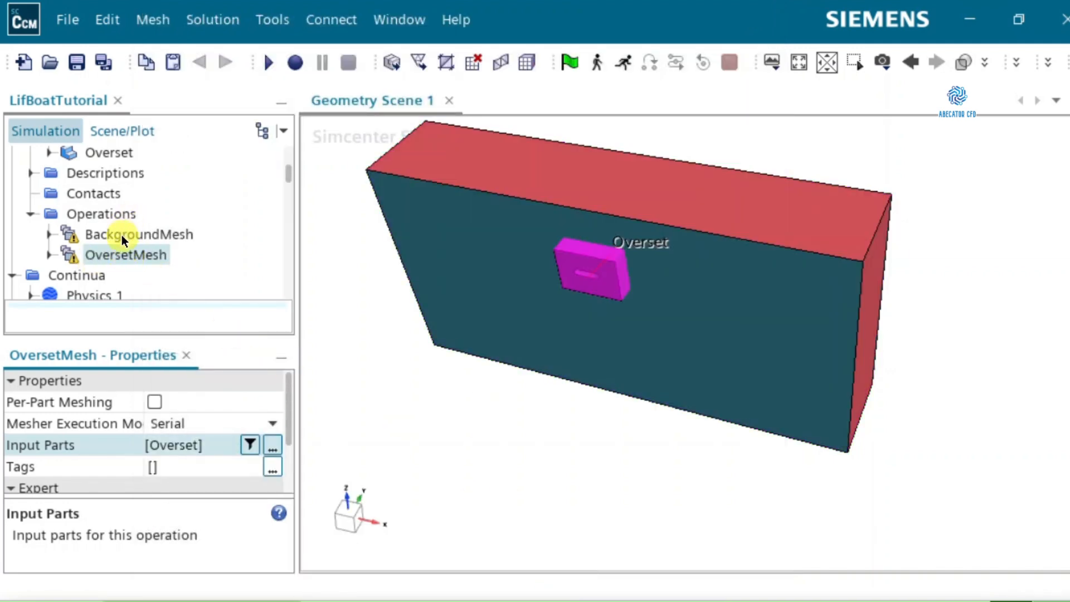
Check which input part is assigned to the BackgroundMesh and OversetMesh operations
click(121, 235)
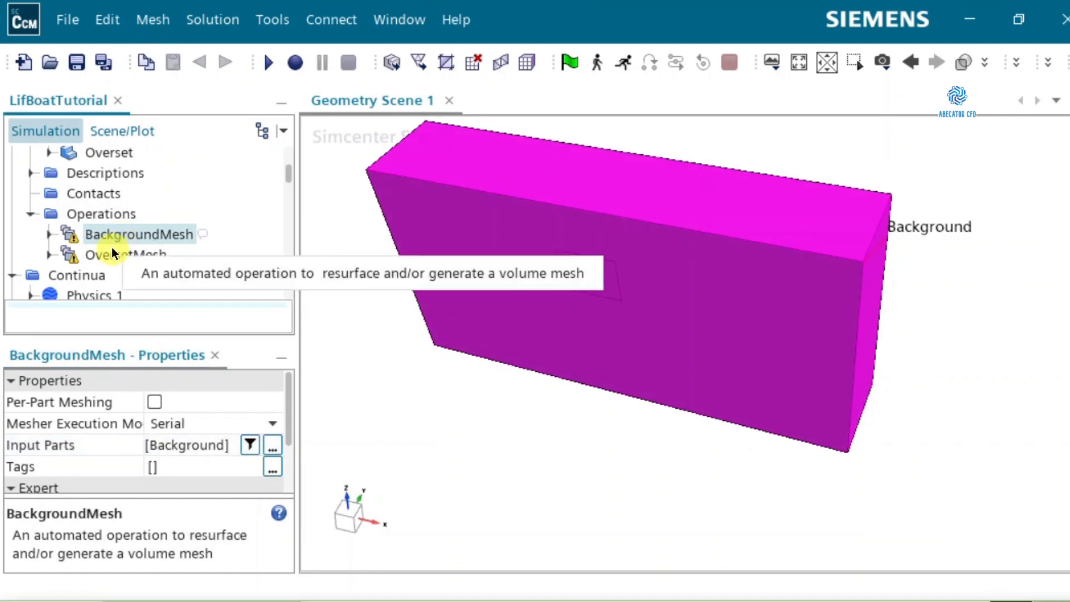
click(102, 253)
click(145, 236)
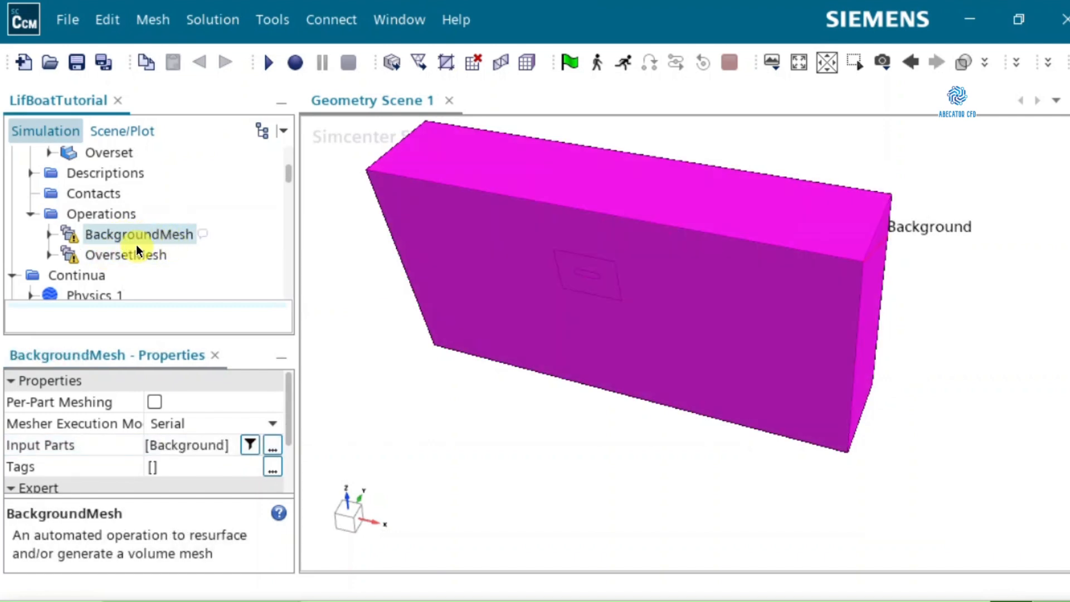
click(143, 256)
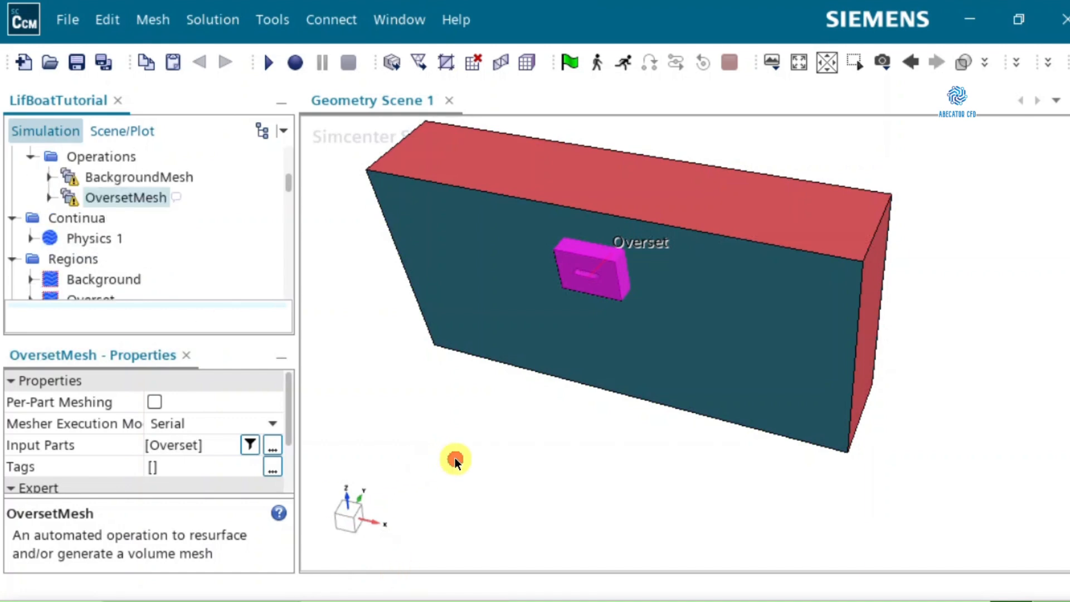
Examine the overset box and the boat outline within the background domain in Geometry Scene 1, up close and as a whole
mouse_move(455, 461)
mouse_down()
mouse_move(490, 426)
mouse_move(516, 426)
mouse_move(507, 438)
mouse_move(459, 441)
mouse_up()
click(972, 345)
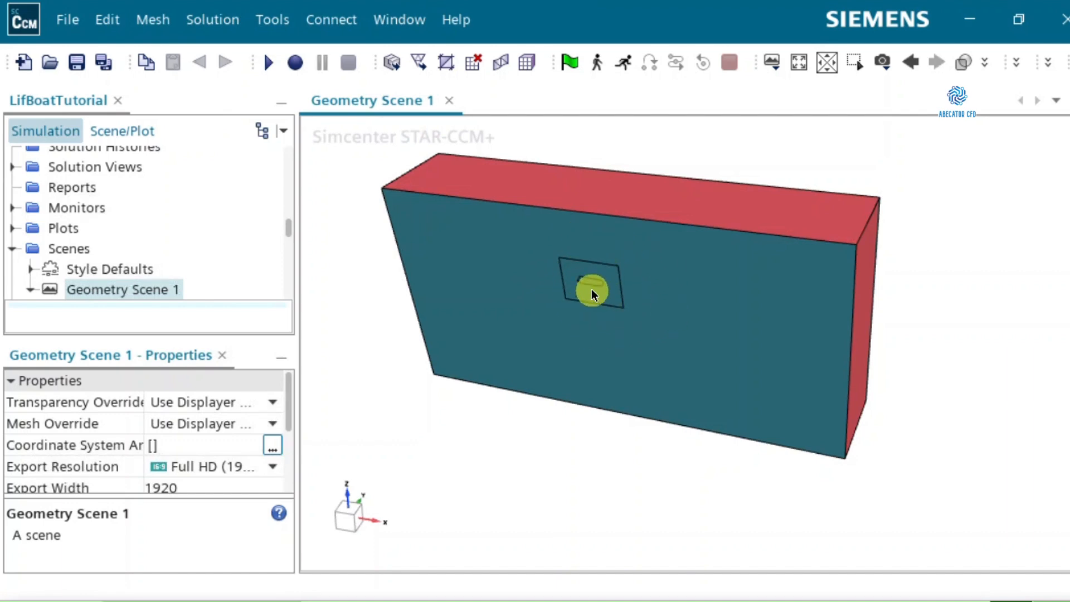
scroll(590, 288, up, 8)
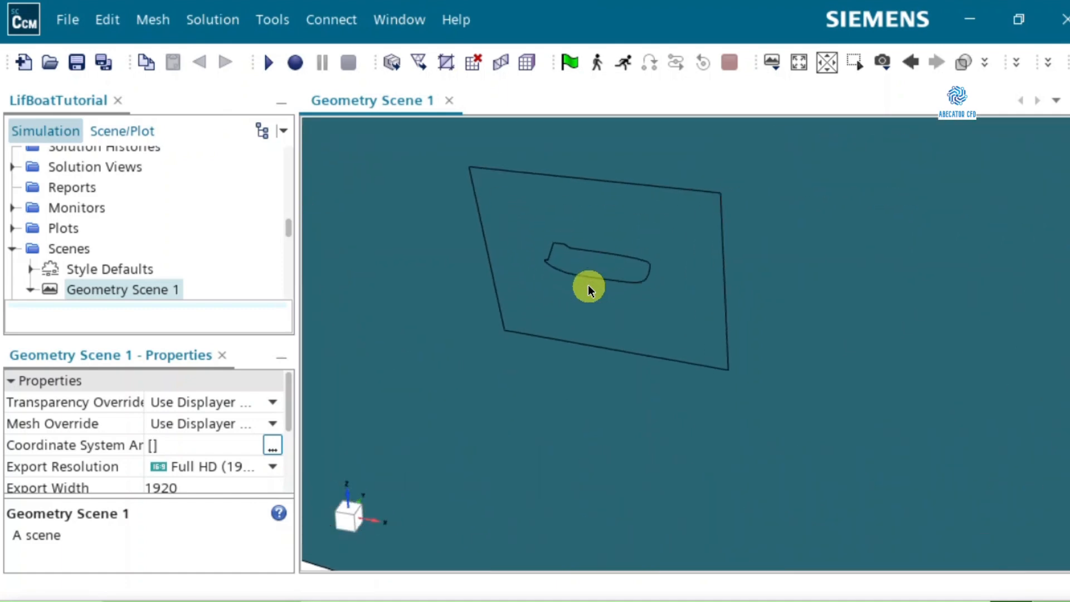
drag(588, 285, 672, 232)
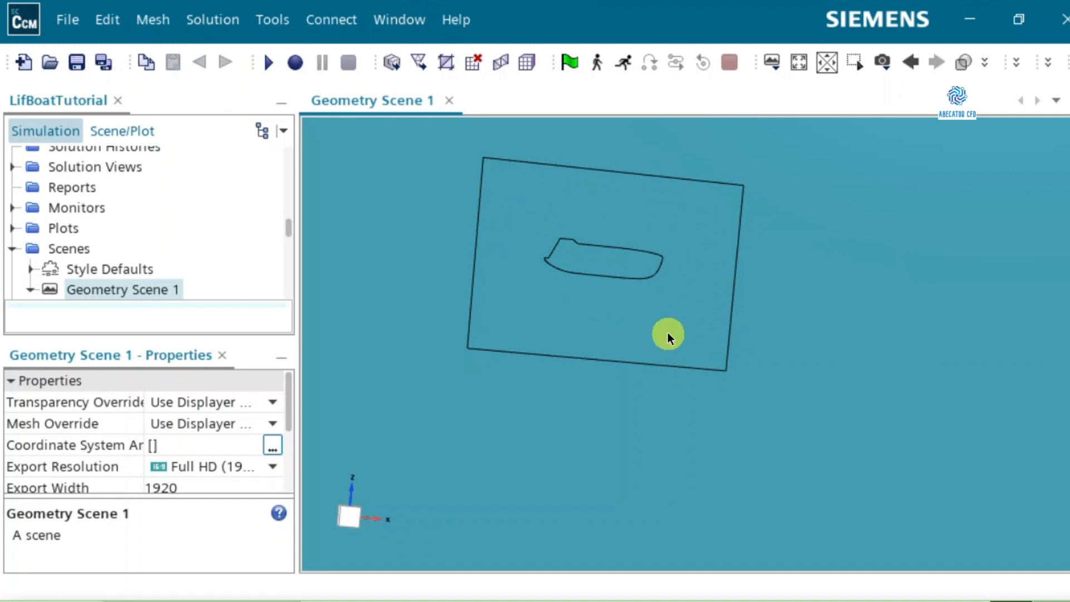
scroll(668, 332, down, 5)
scroll(667, 332, down, 5)
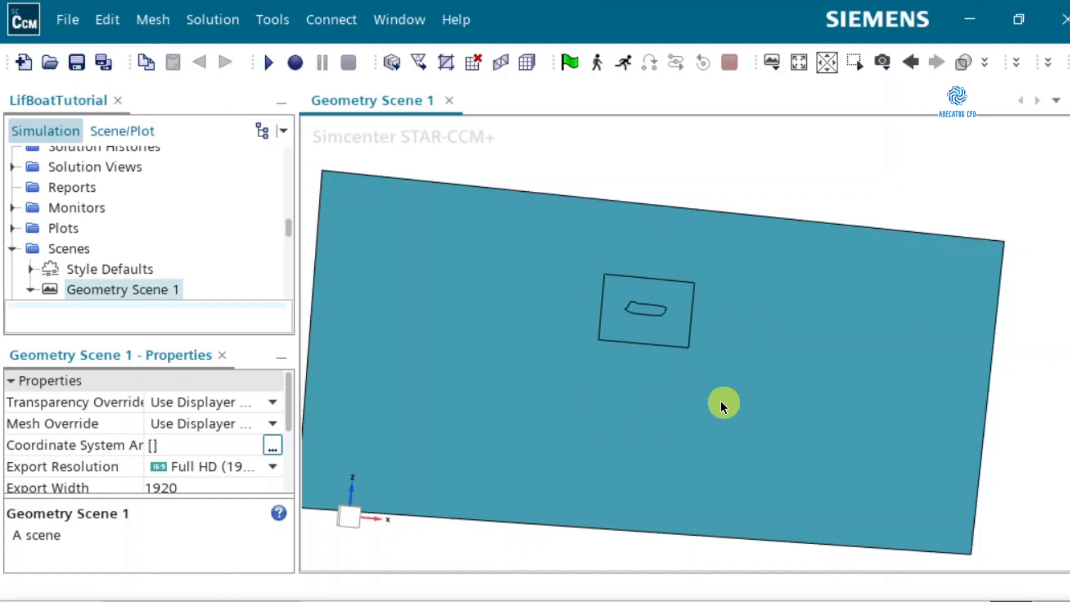
drag(721, 403, 694, 366)
drag(635, 403, 572, 435)
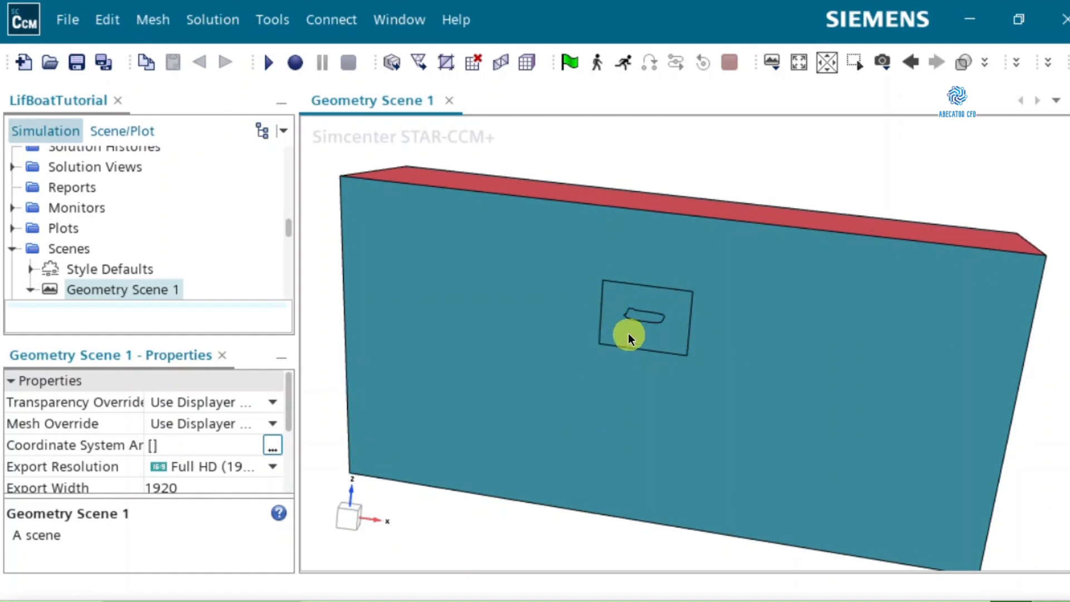
Examine the boat outline and the edges of the overset box up close in Geometry Scene 1
scroll(641, 332, up, 4)
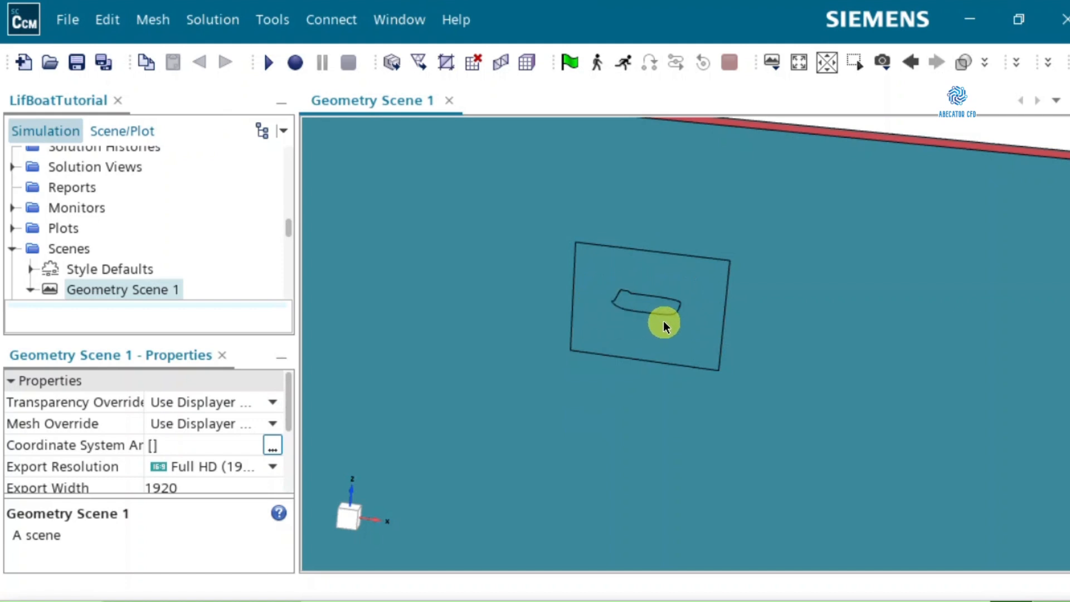
scroll(664, 322, up, 2)
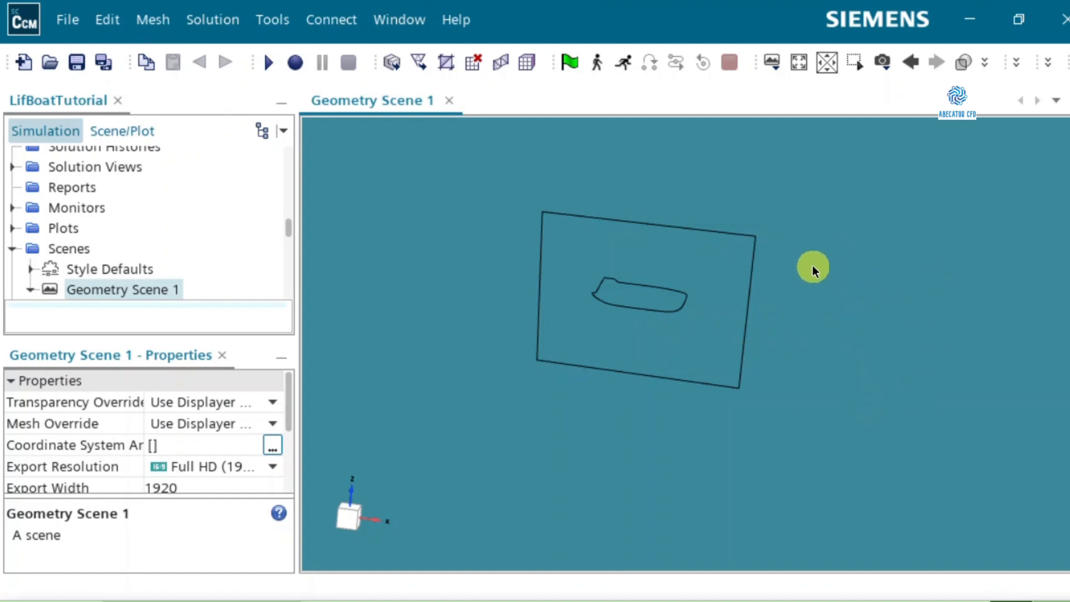
scroll(665, 327, up, 2)
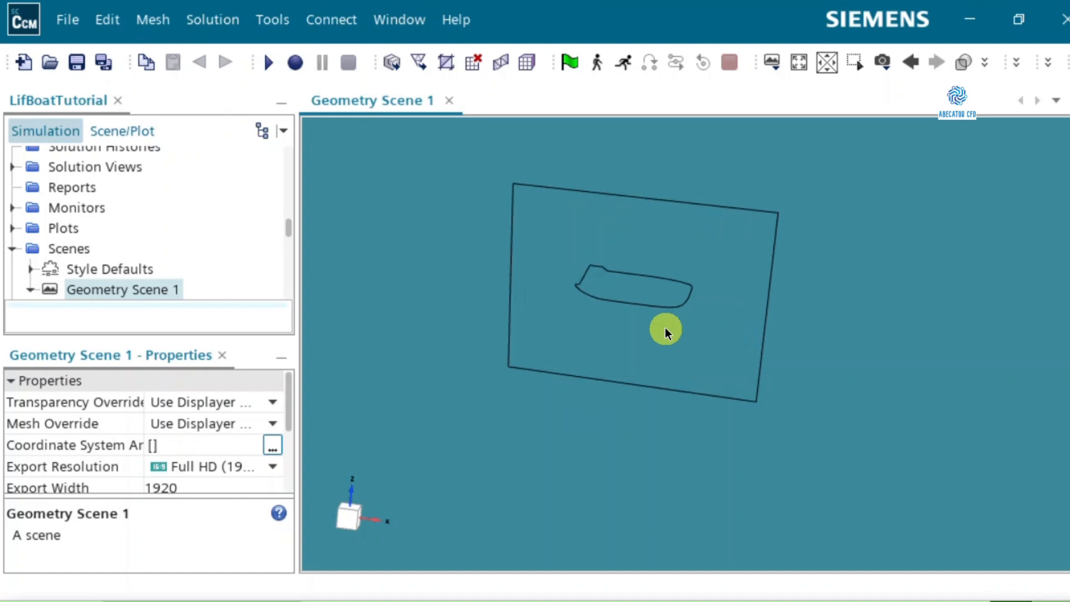
scroll(762, 387, up, 3)
scroll(763, 387, up, 2)
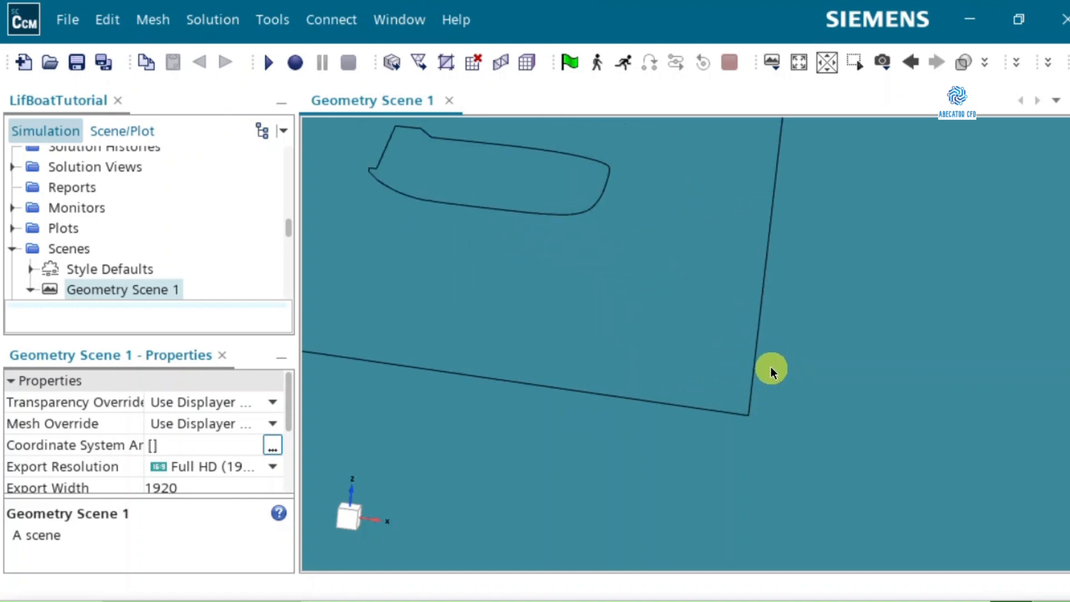
scroll(764, 340, down, 2)
scroll(802, 309, up, 2)
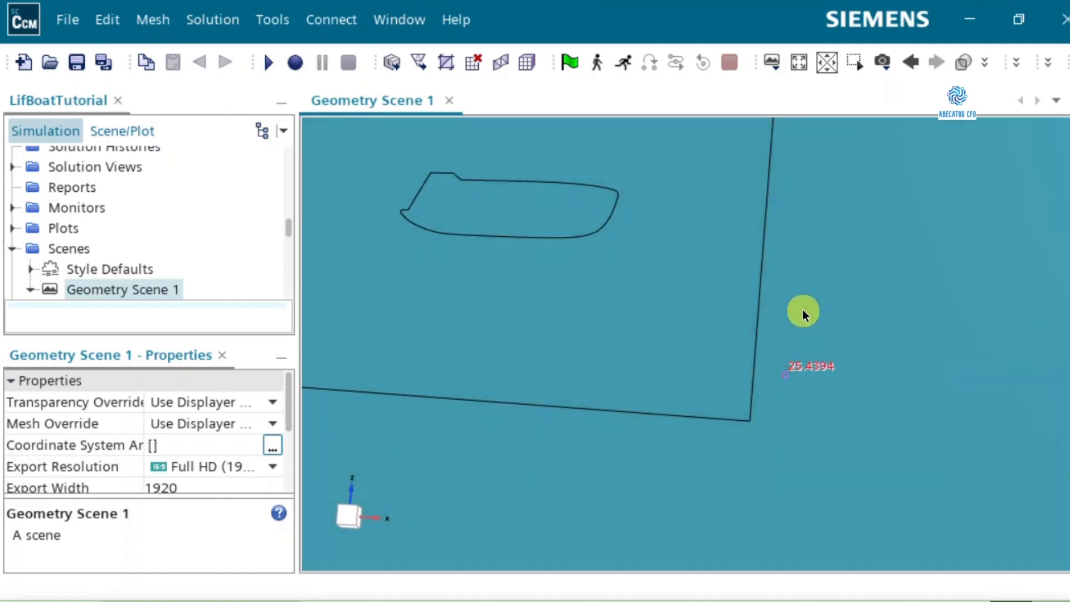
scroll(802, 341, up, 1)
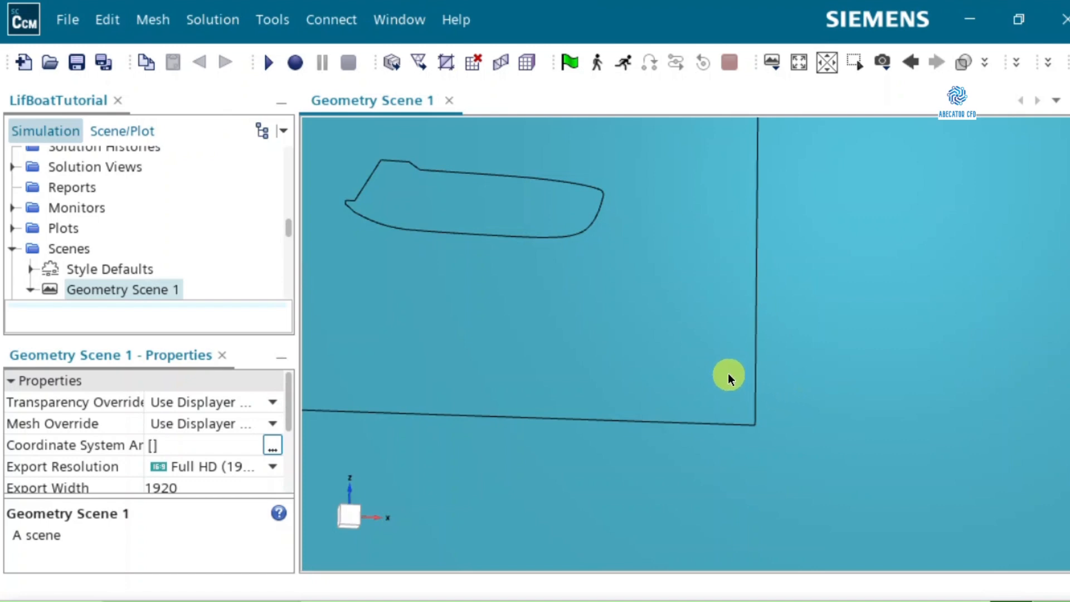
scroll(729, 374, down, 2)
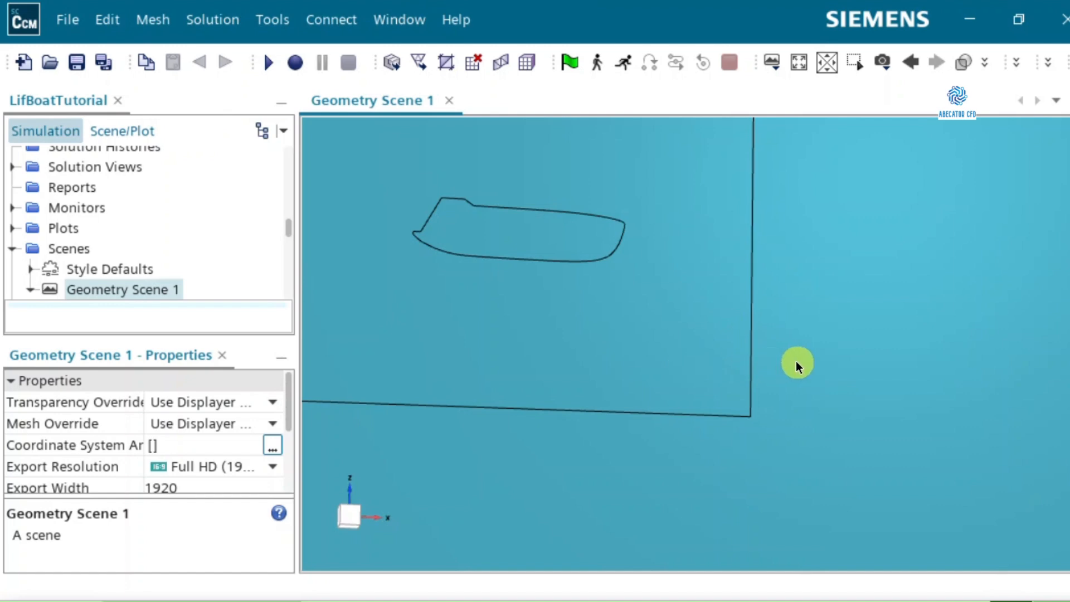
scroll(744, 362, down, 2)
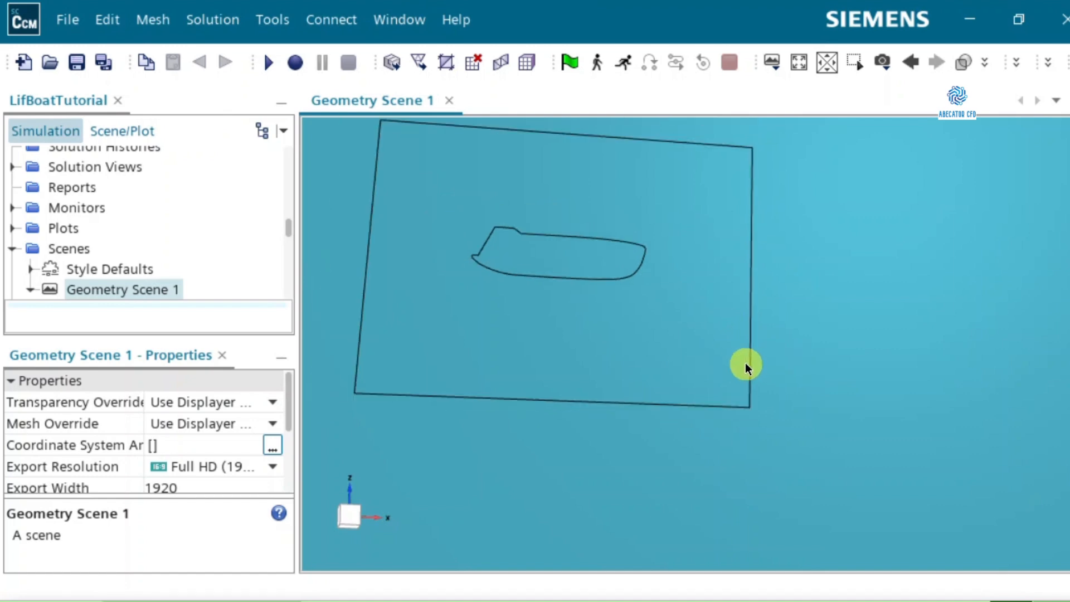
scroll(744, 365, down, 1)
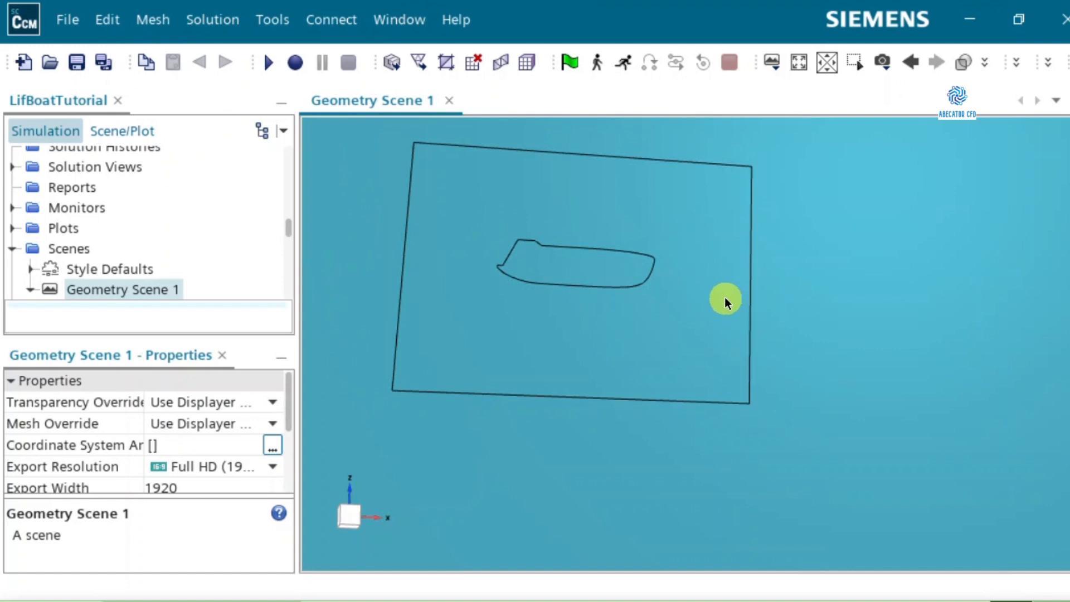
Compare the overset box around the boat with the extent of the whole background domain from several angles and distances
mouse_move(698, 312)
mouse_down()
mouse_move(662, 309)
mouse_move(685, 300)
mouse_move(721, 326)
mouse_move(678, 321)
mouse_up()
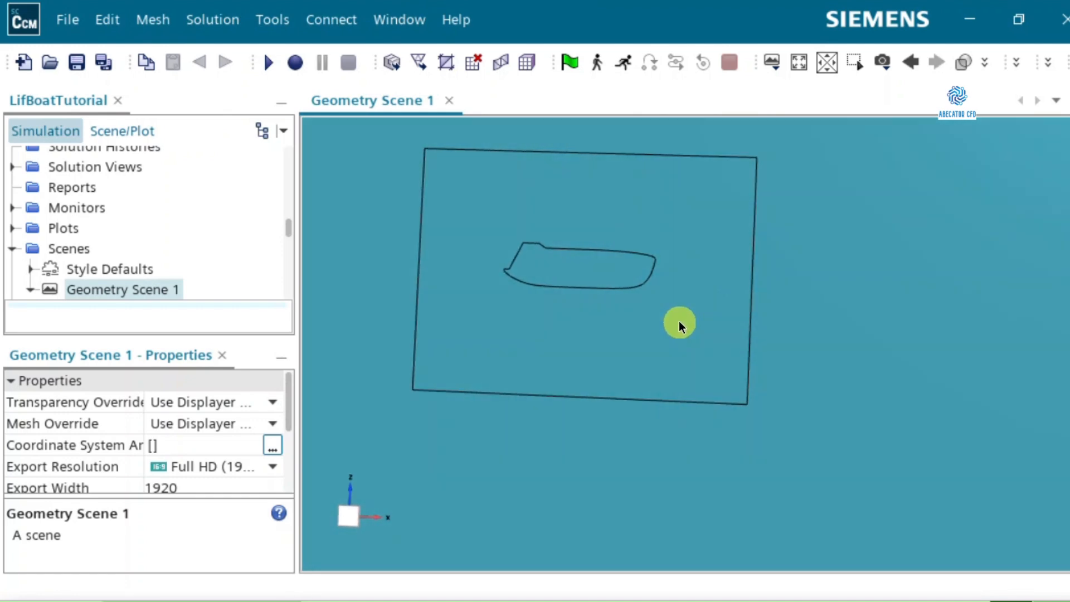
scroll(679, 321, down, 2)
scroll(679, 321, down, 3)
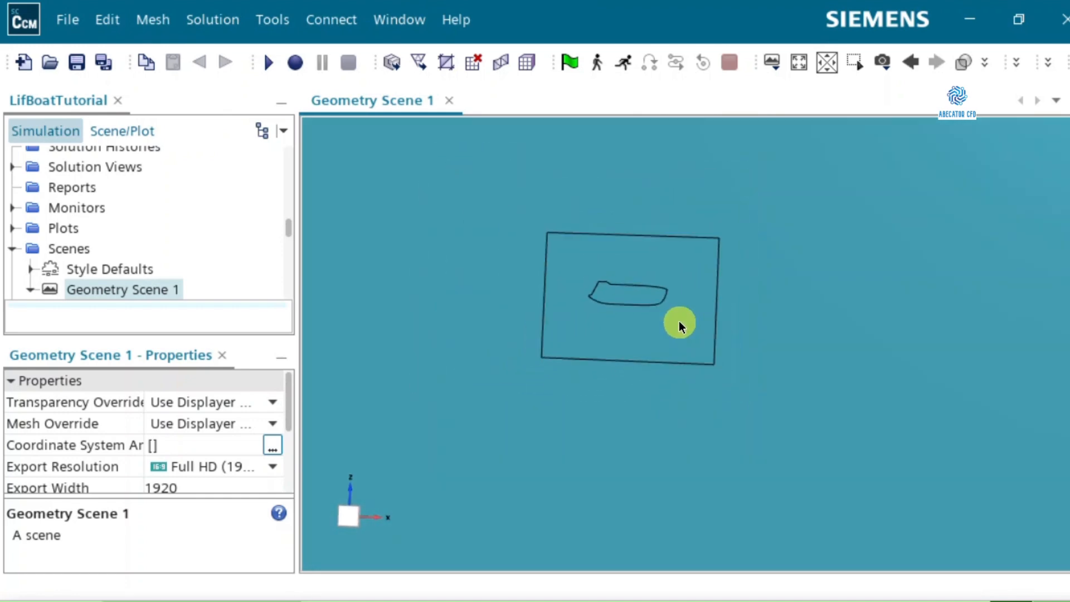
scroll(679, 321, down, 3)
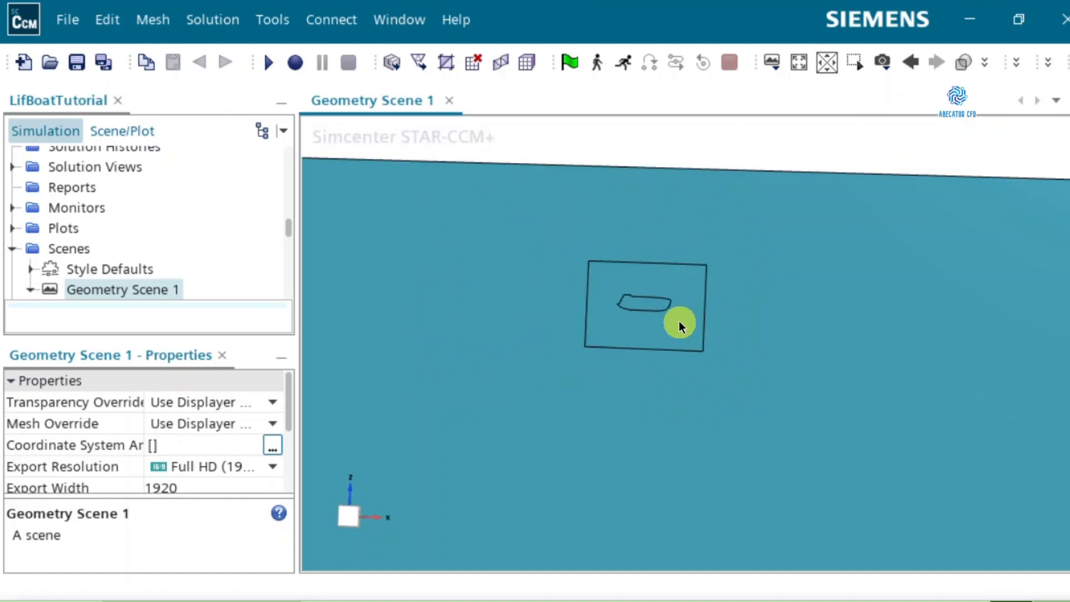
scroll(679, 320, down, 2)
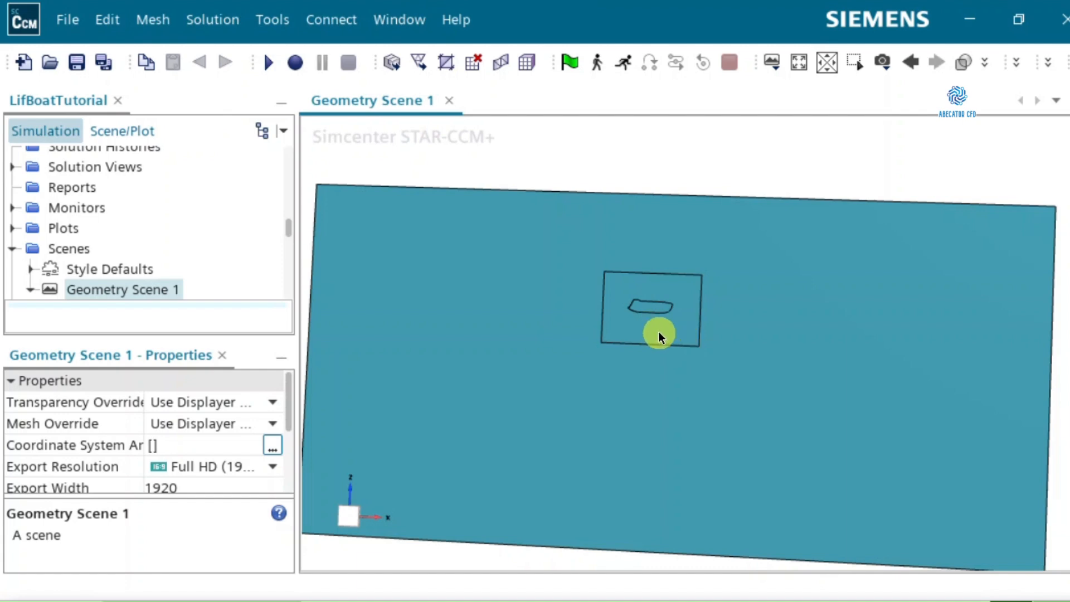
scroll(658, 331, up, 2)
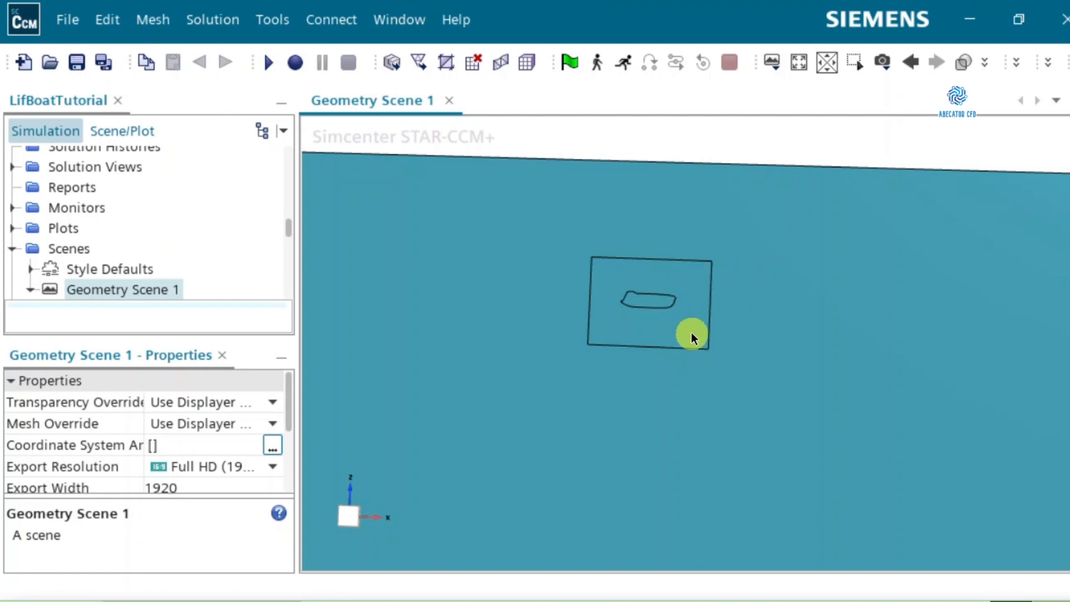
scroll(691, 332, down, 5)
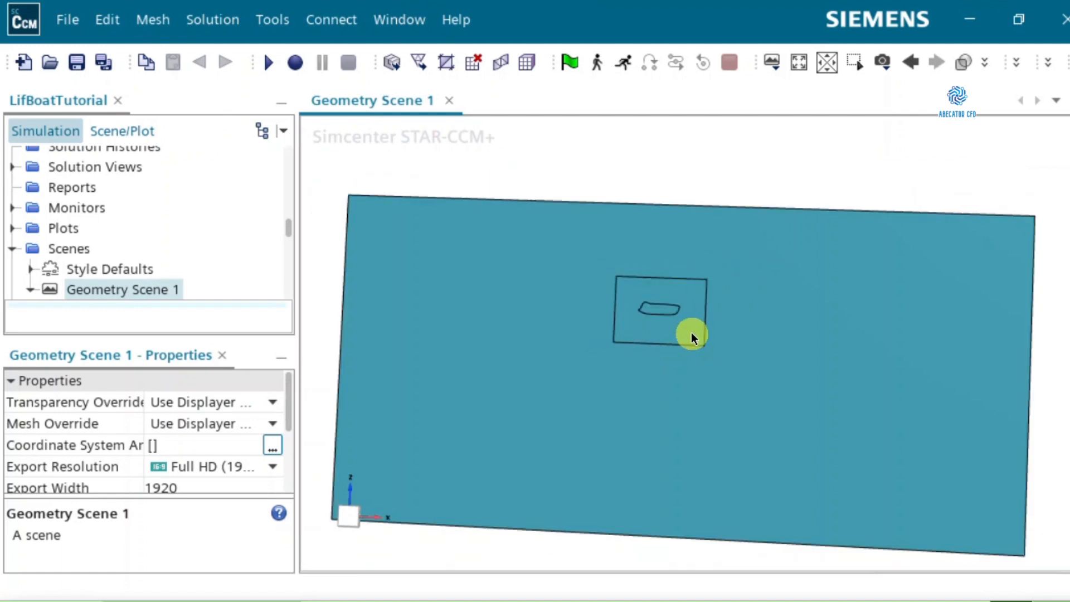
scroll(691, 333, up, 6)
scroll(691, 332, up, 5)
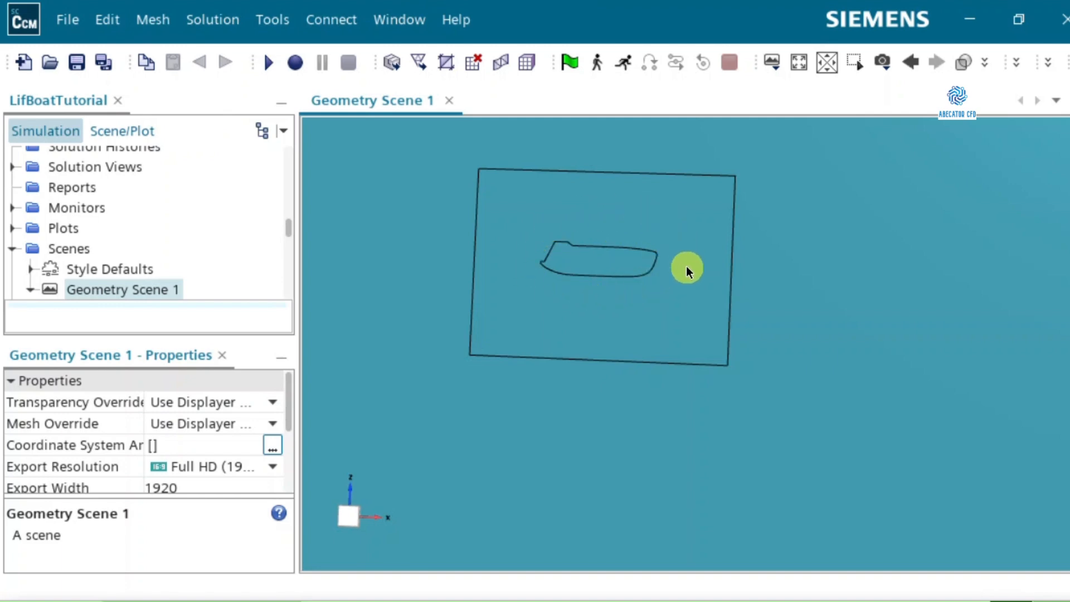
drag(663, 314, 655, 323)
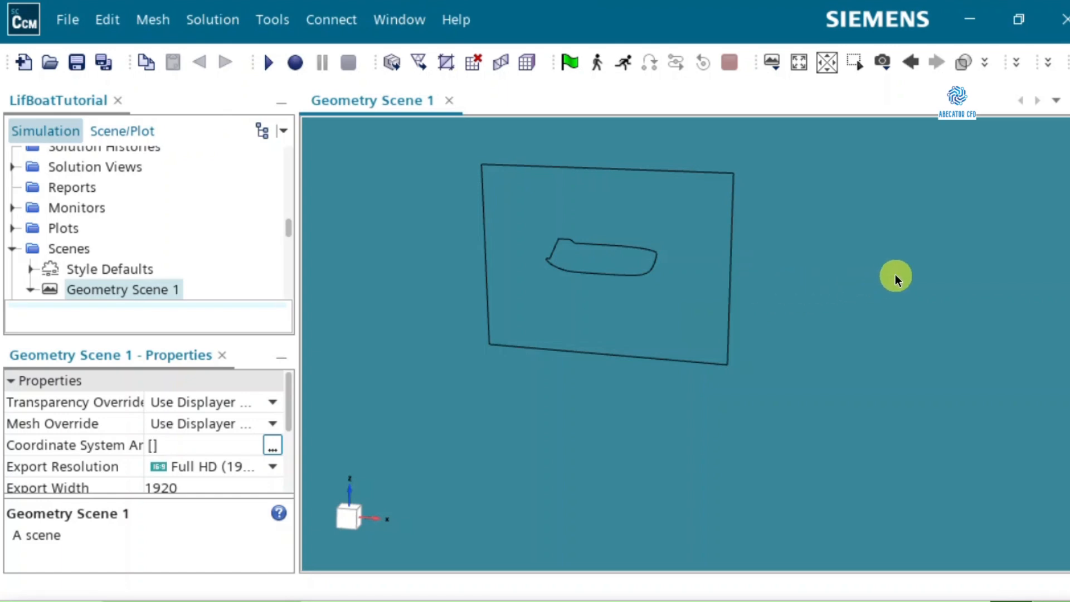
scroll(904, 266, down, 2)
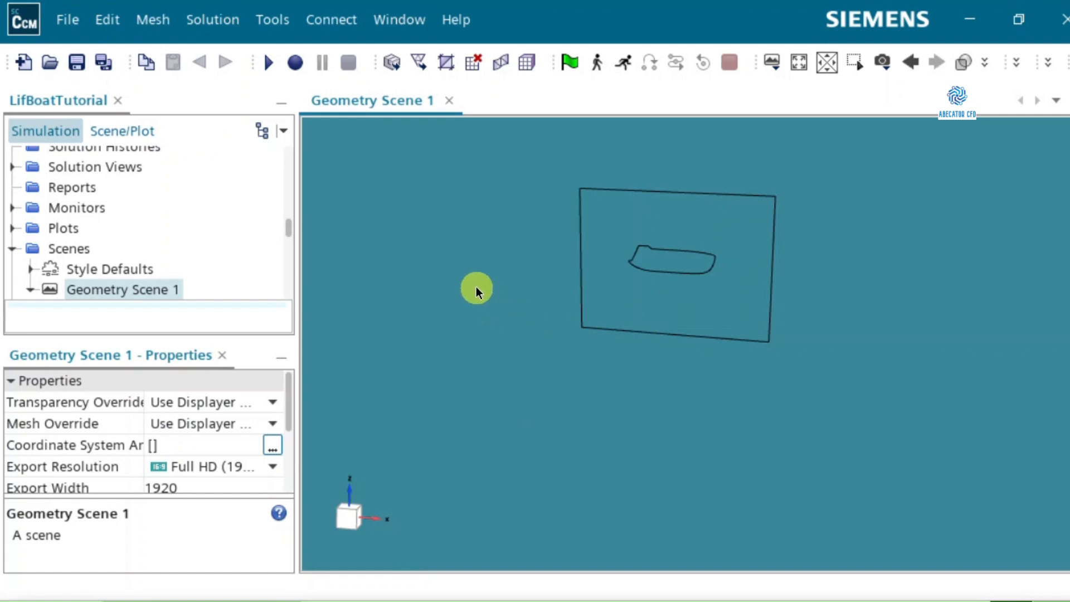
scroll(627, 348, down, 2)
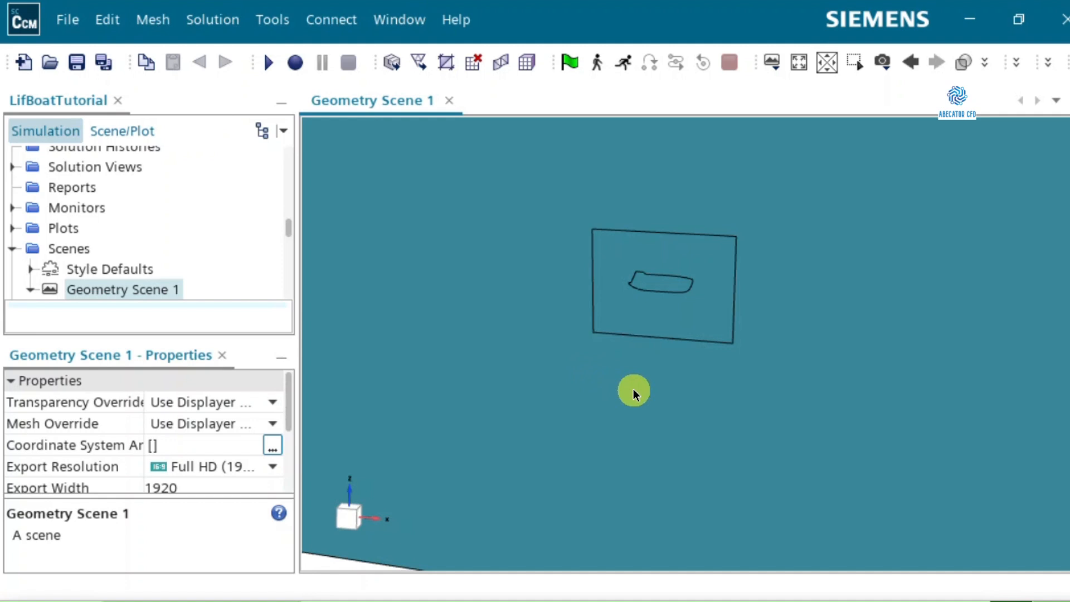
scroll(633, 389, down, 1)
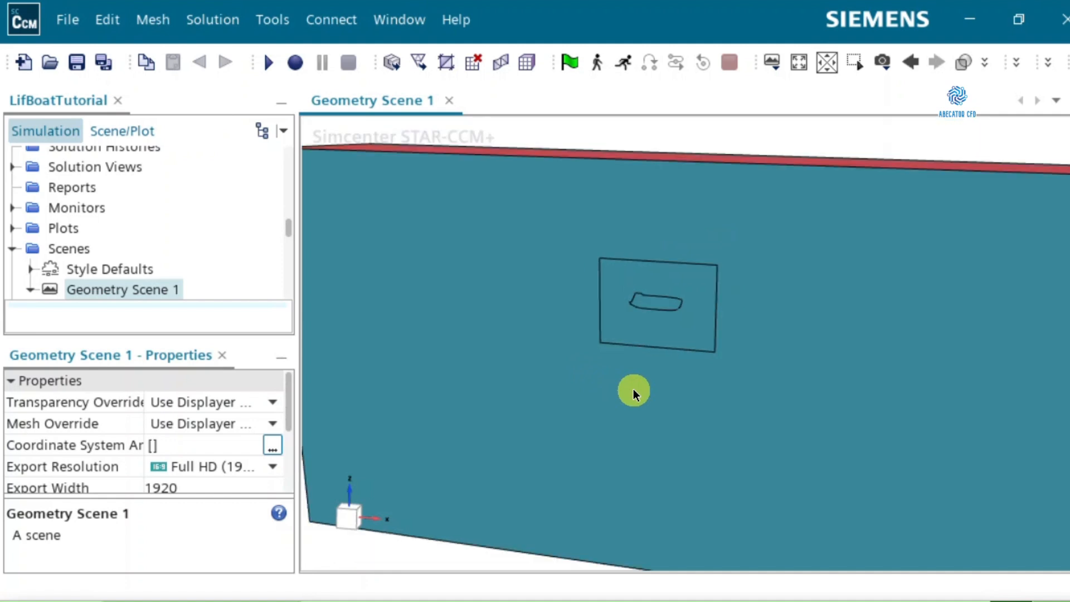
Start a new block shape part and set its Corner 1 coordinates to X -28 m, Y 0 m and Z -45 m
scroll(159, 227, up, 3)
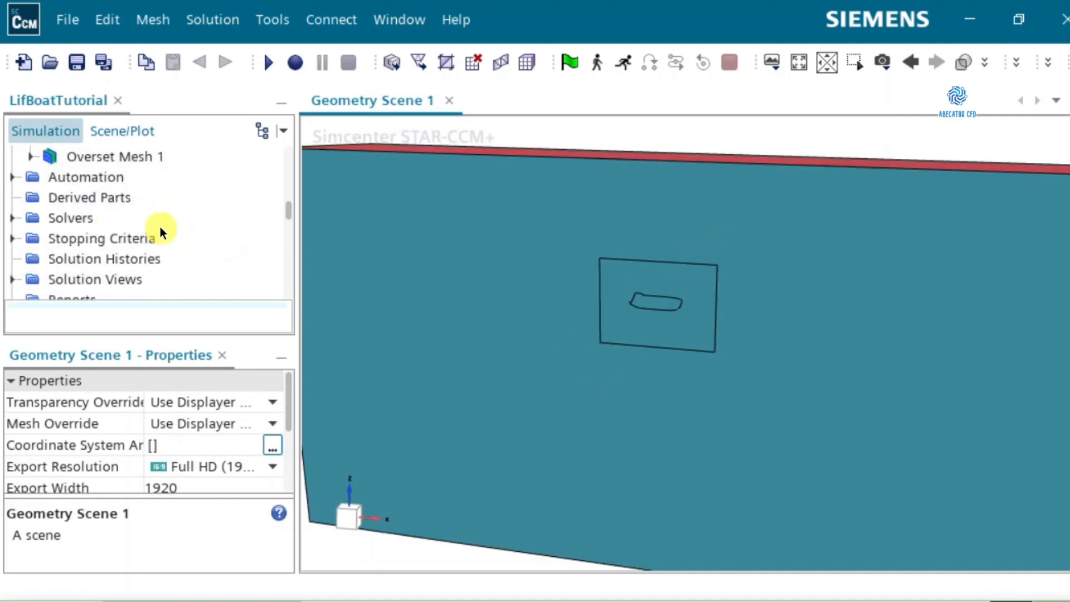
scroll(160, 228, up, 1)
scroll(160, 228, up, 1)
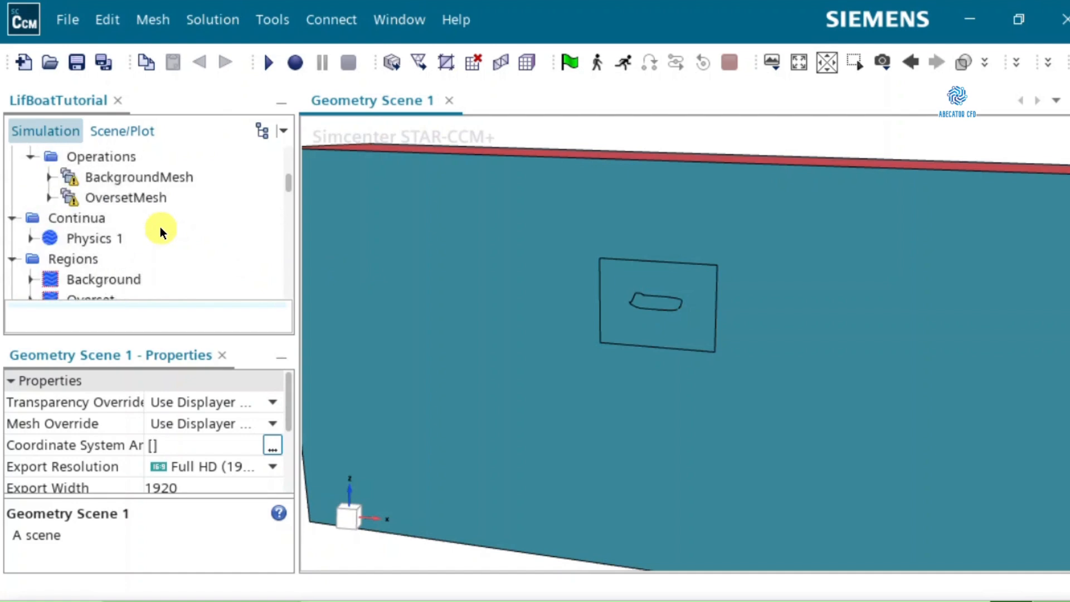
scroll(160, 230, up, 1)
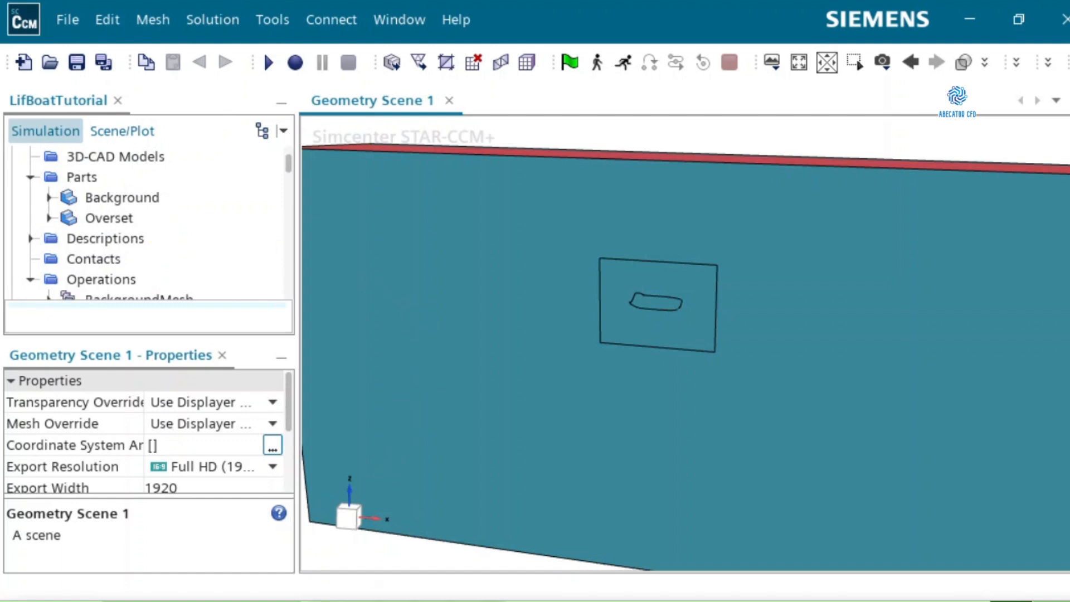
click(84, 179)
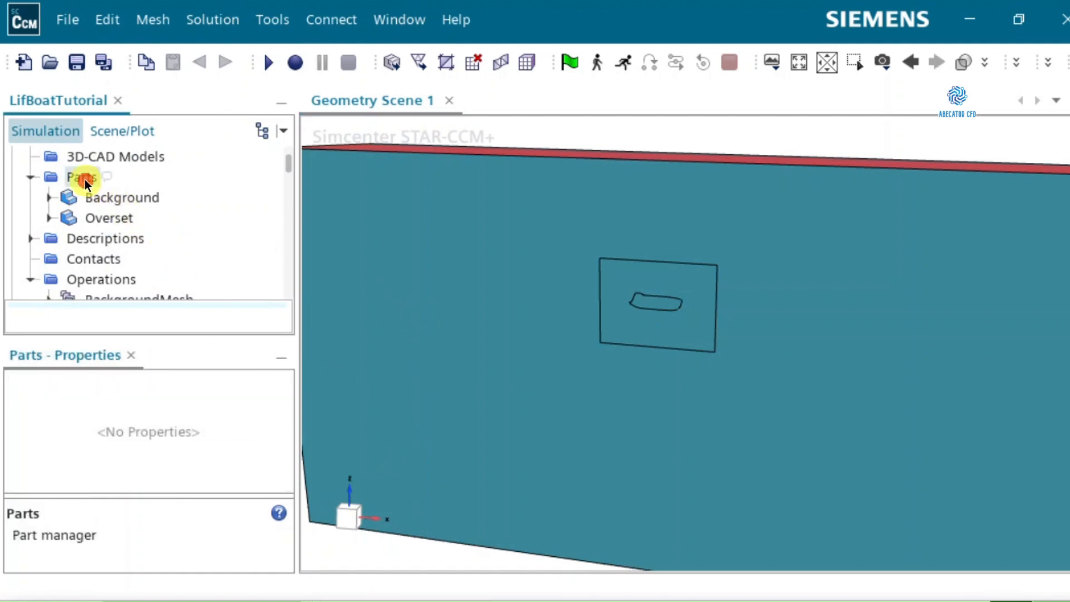
right_click(78, 176)
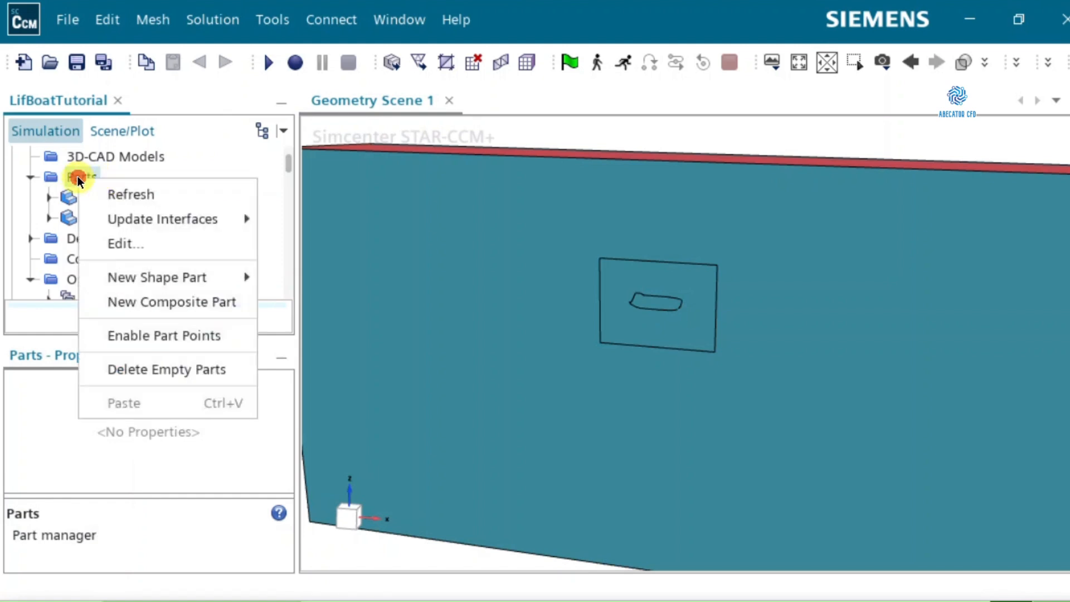
mouse_move(188, 280)
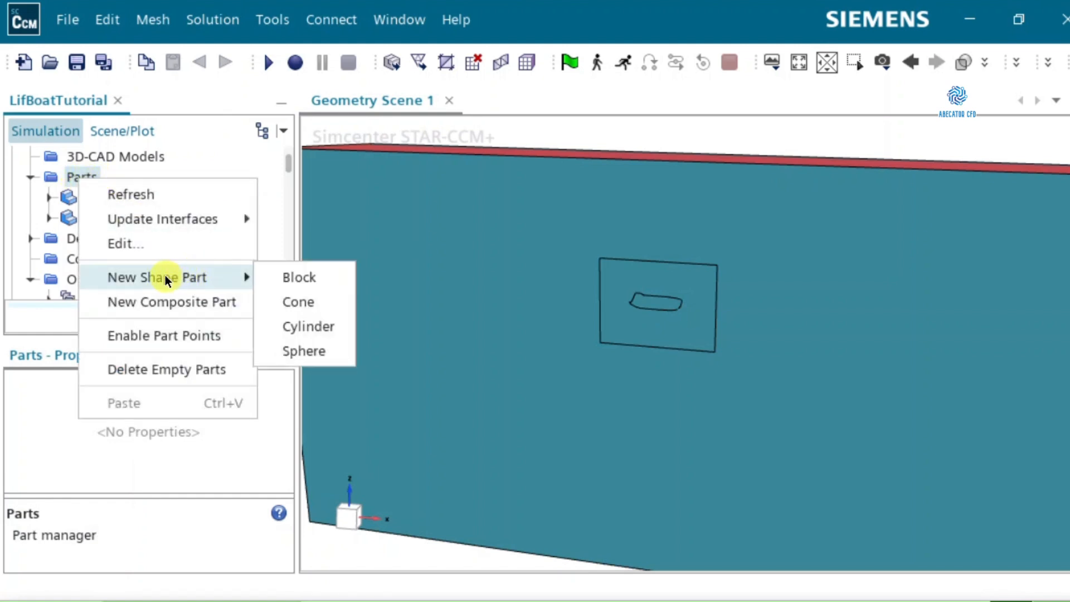
click(279, 276)
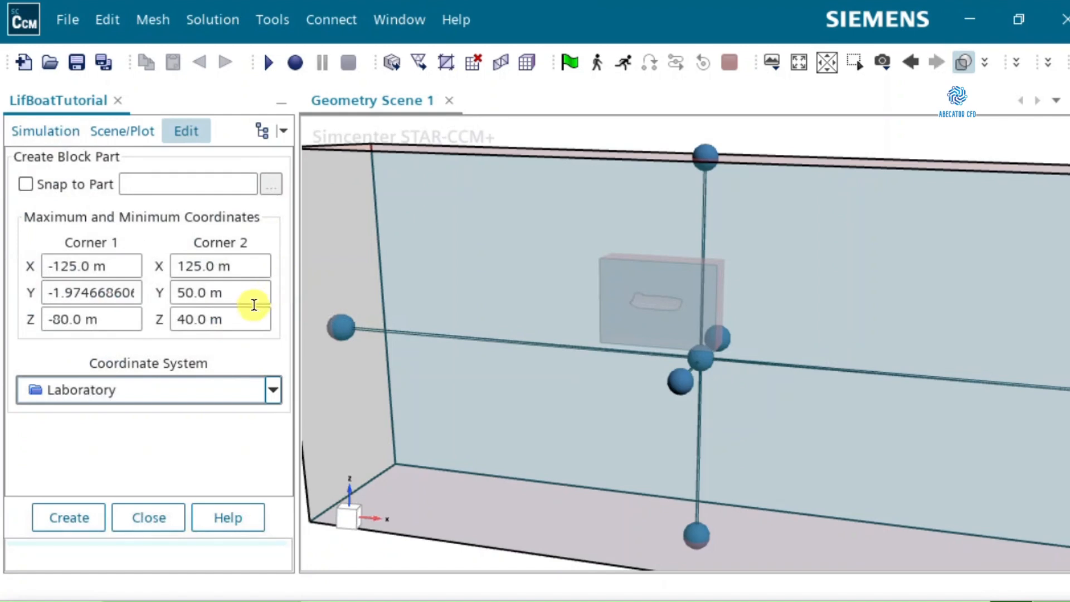
triple_click(112, 267)
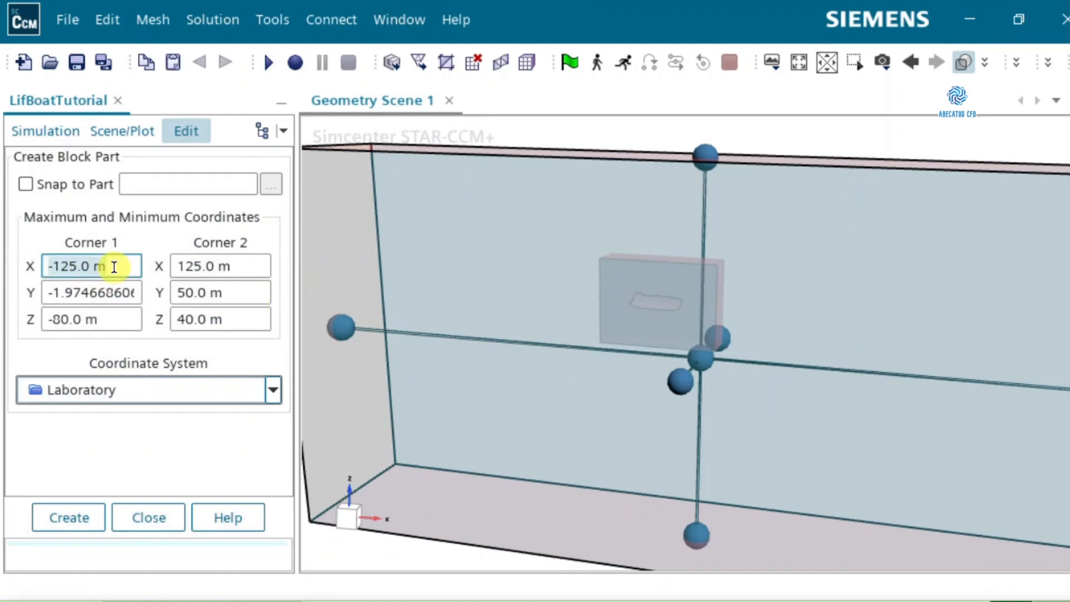
key(BackSpace)
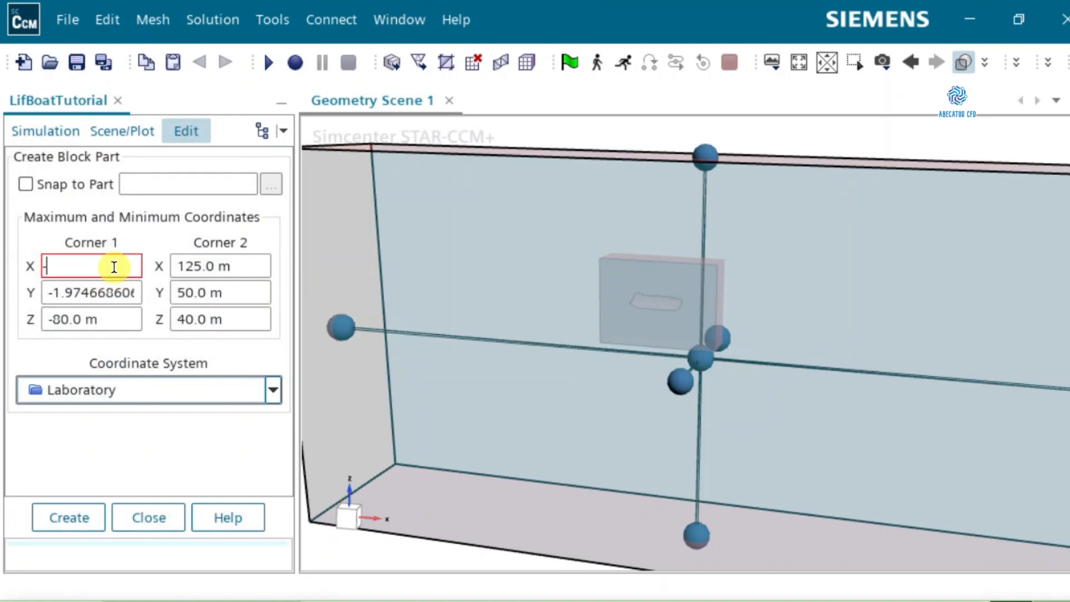
text(-28)
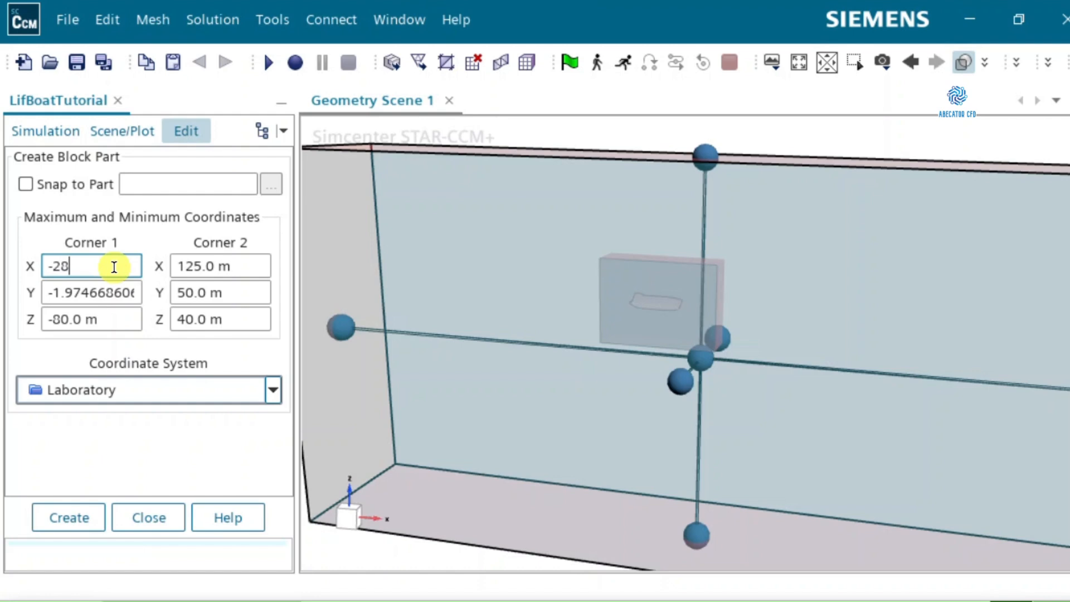
triple_click(89, 289)
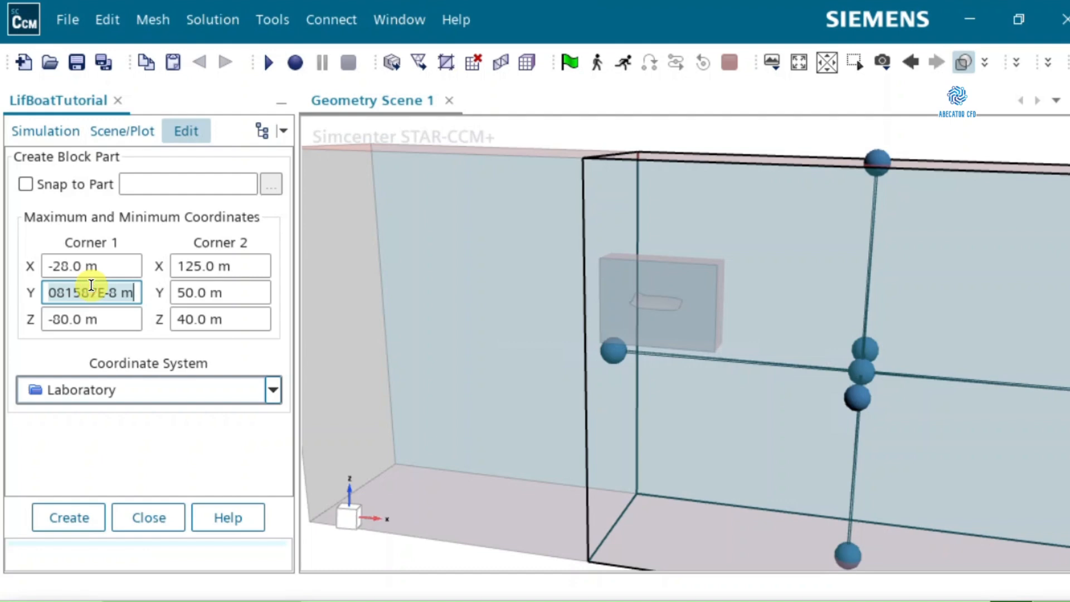
text(0)
triple_click(72, 316)
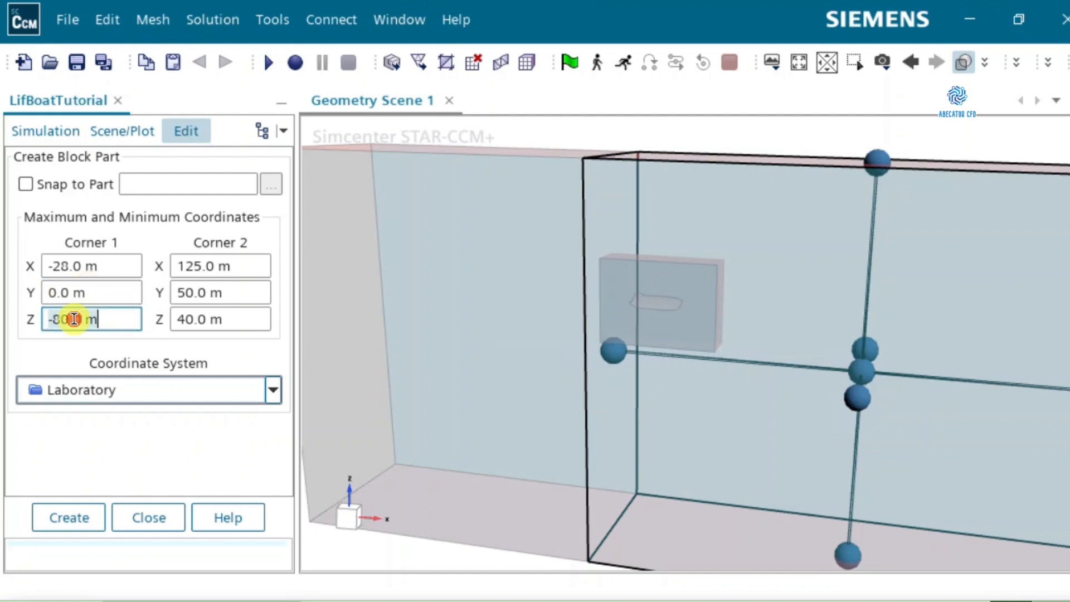
key(BackSpace)
text(-45)
key(Return)
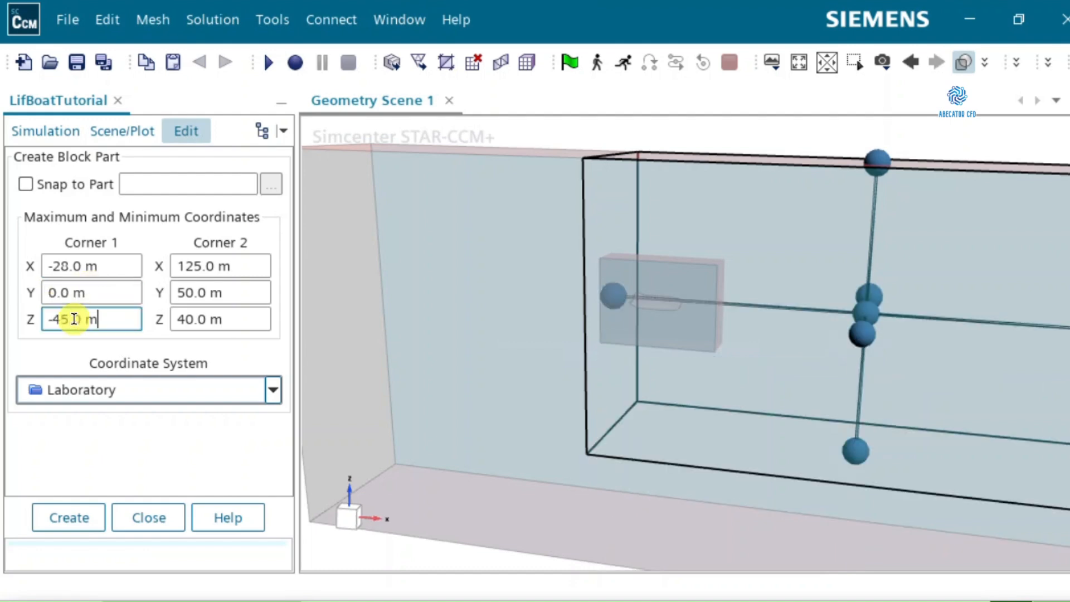
Set the block's Corner 2 coordinates to X 50 m, Y 12 m and Z 0 m
triple_click(247, 267)
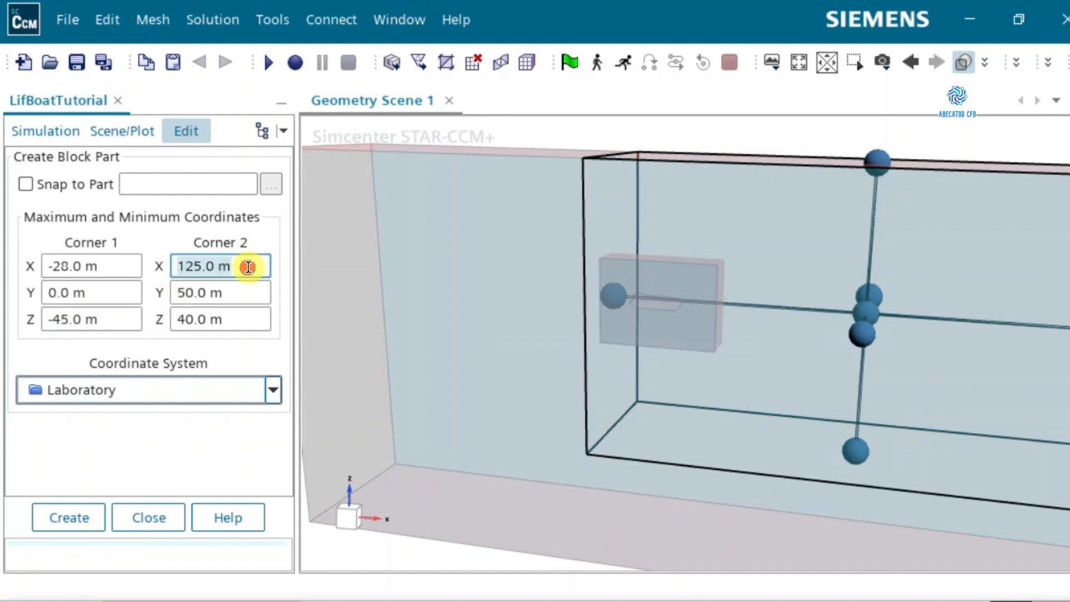
text(50)
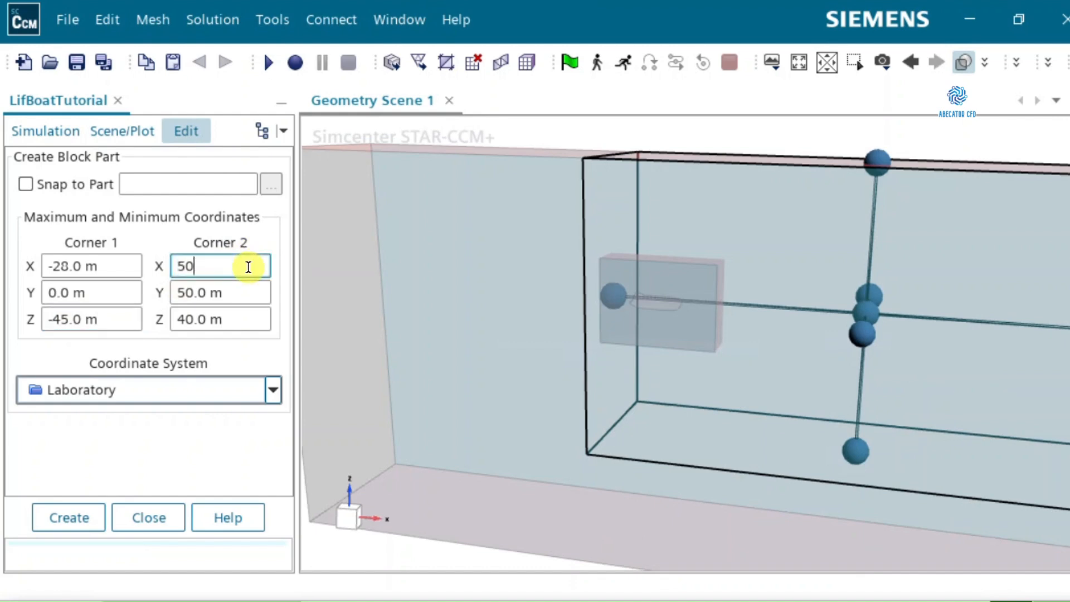
key(Return)
triple_click(234, 291)
text(12)
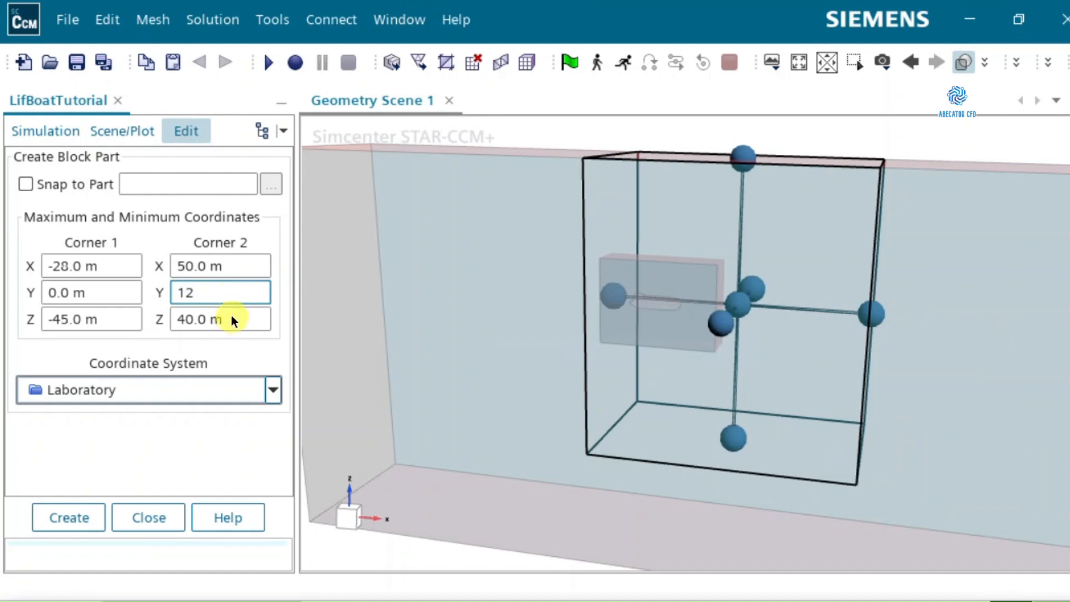
key(Return)
triple_click(233, 319)
text(0)
key(Return)
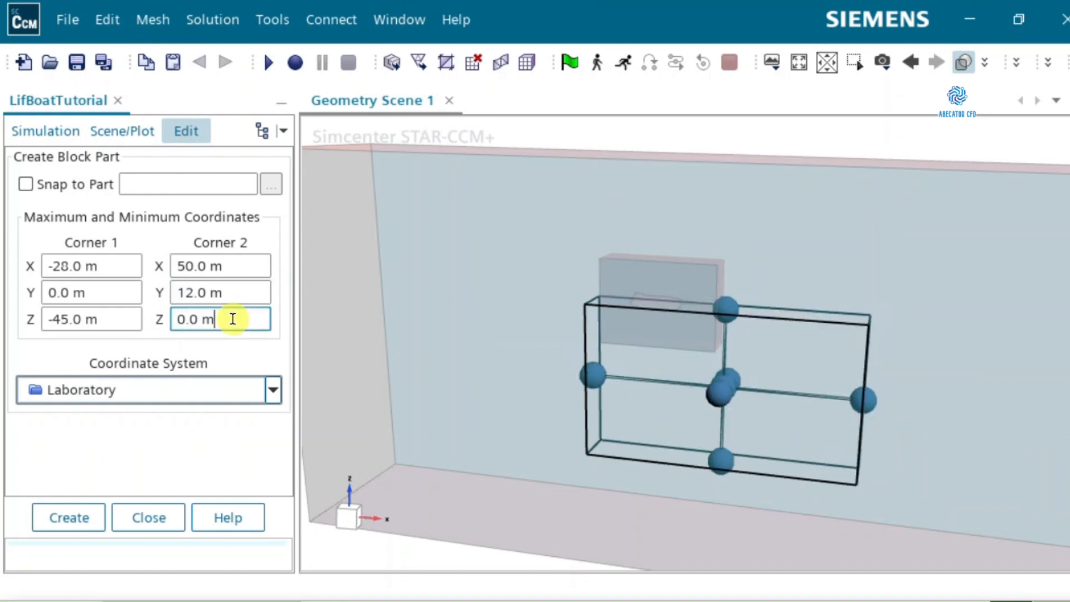
Check the block outline against the overset box, create the block part and finish block creation
click(512, 381)
mouse_move(557, 352)
mouse_down()
mouse_move(608, 334)
mouse_move(614, 358)
mouse_move(668, 350)
mouse_up()
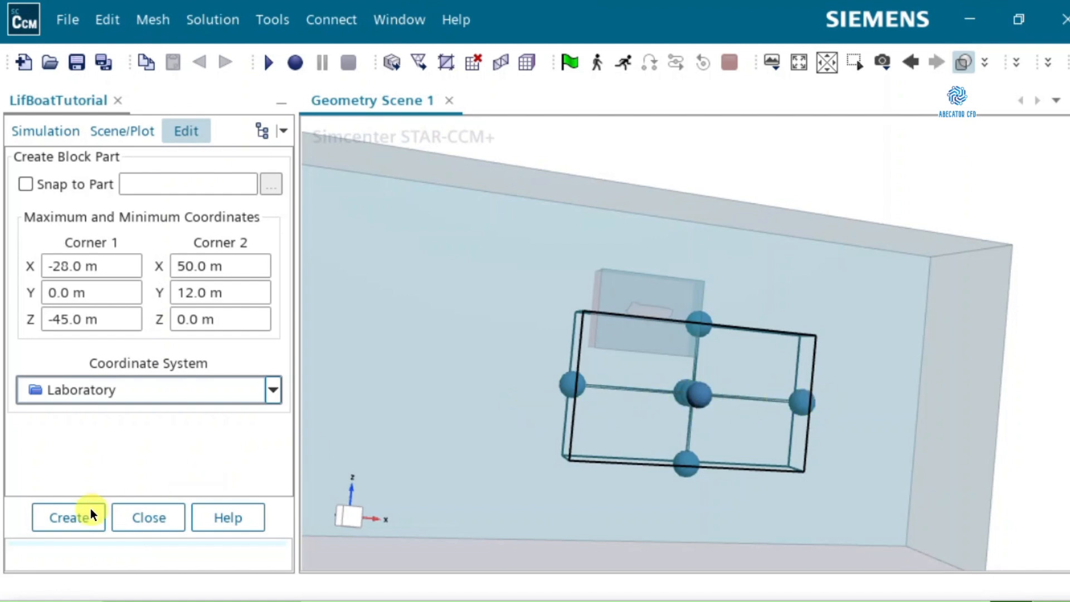
click(69, 520)
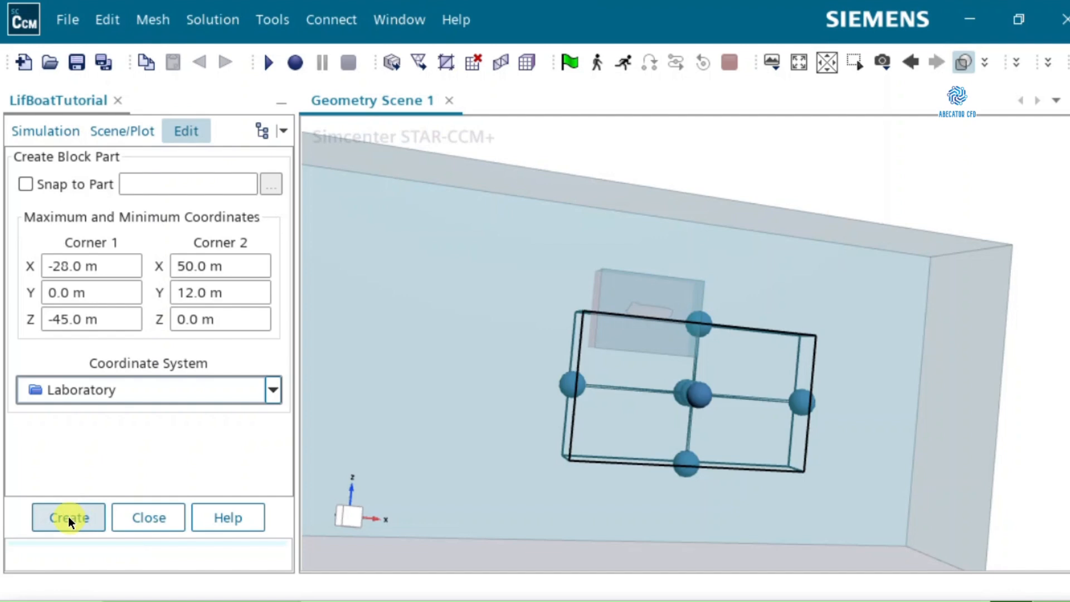
click(68, 518)
click(155, 515)
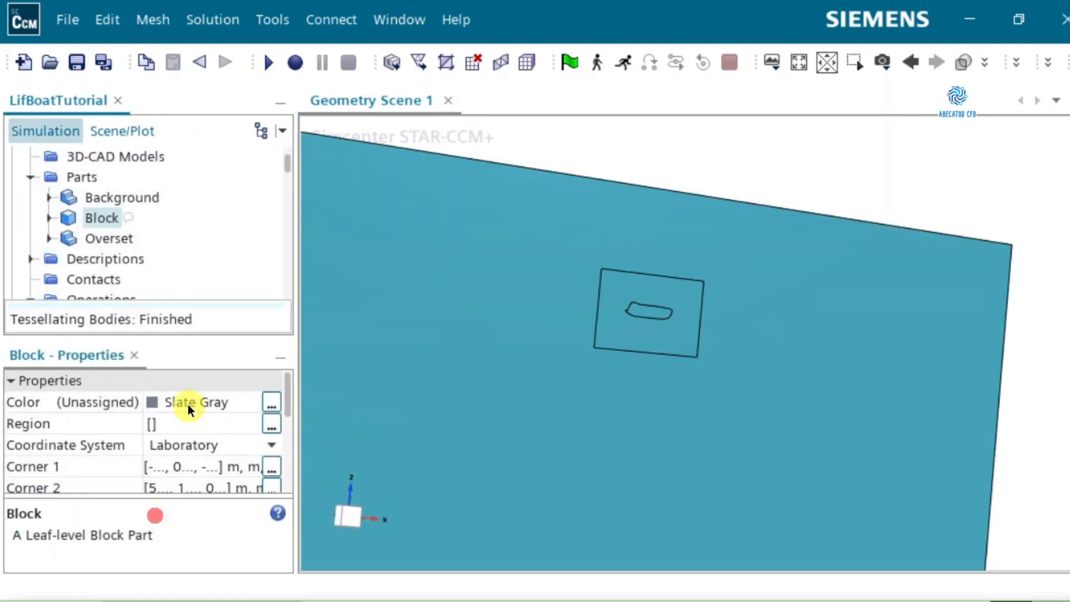
Rename the new block part as Overlap
click(88, 231)
click(88, 218)
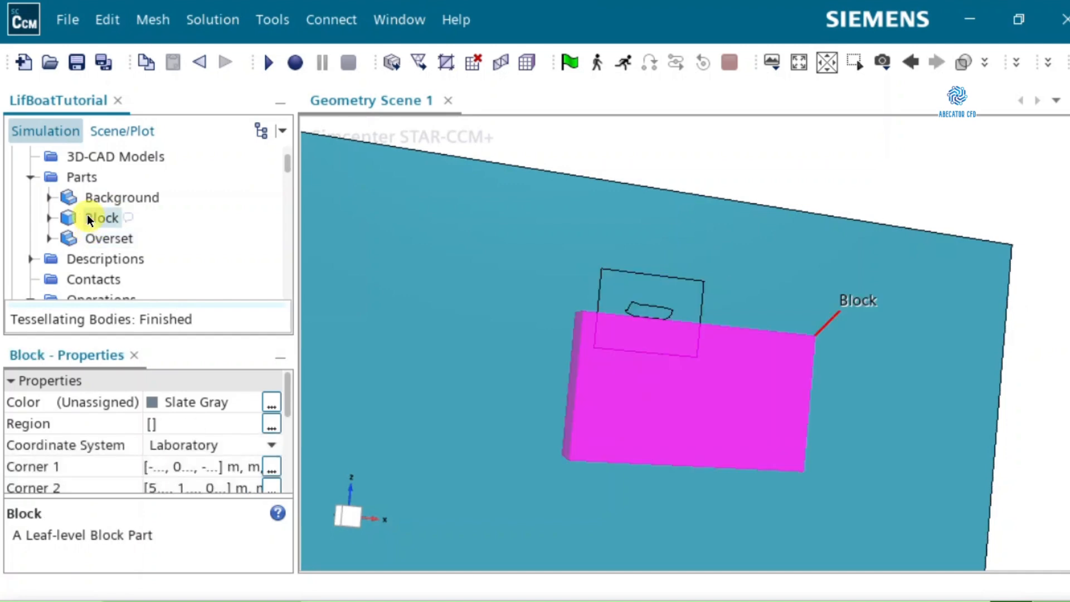
click(88, 218)
key(BackSpace)
key(BackSpace)
key(BackSpace)
key(BackSpace)
key(BackSpace)
text(Overlap)
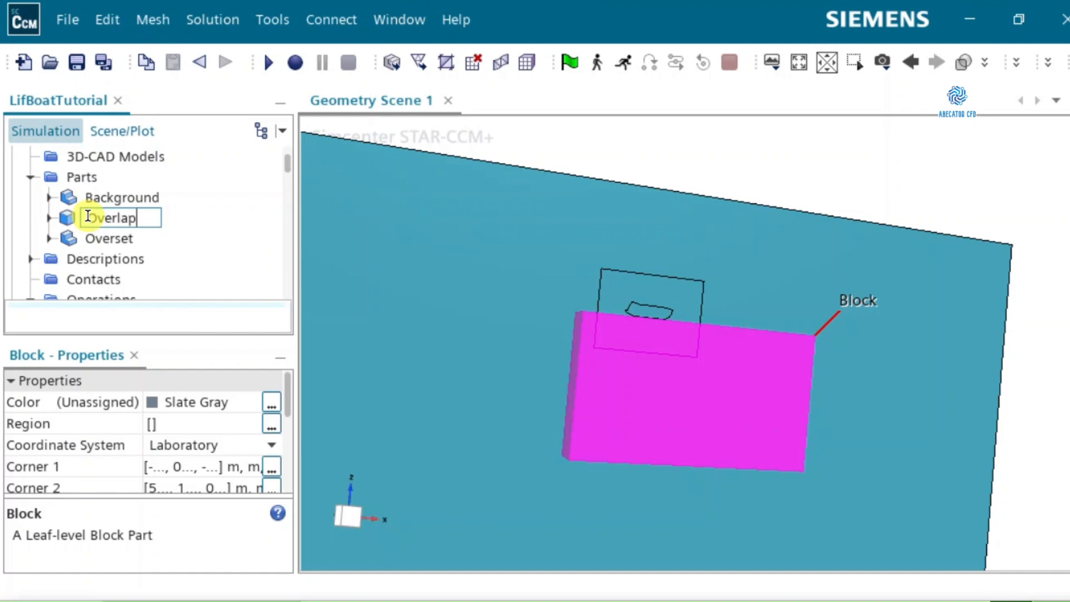
key(Return)
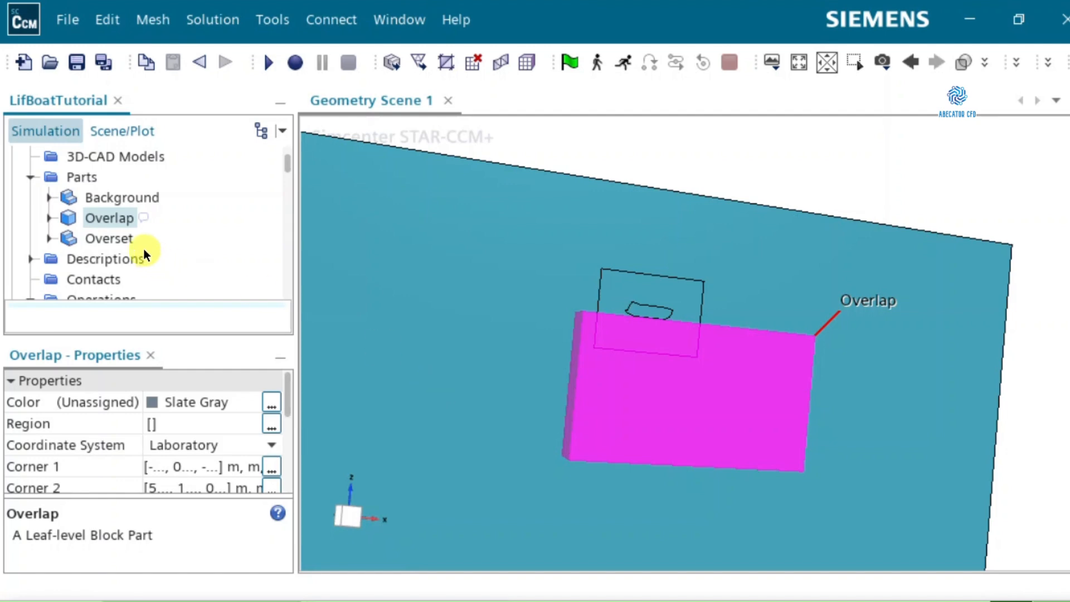
Start another block shape part and set its Corner 1 coordinates to X -125 m, Y 0 m and Z -34 m
click(75, 177)
right_click(75, 177)
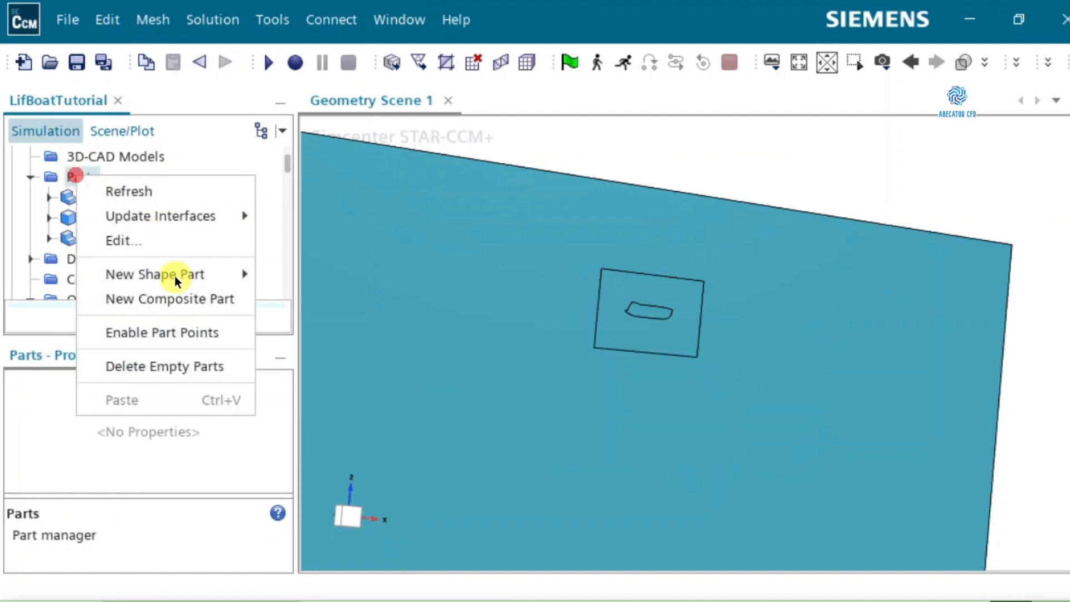
mouse_move(174, 273)
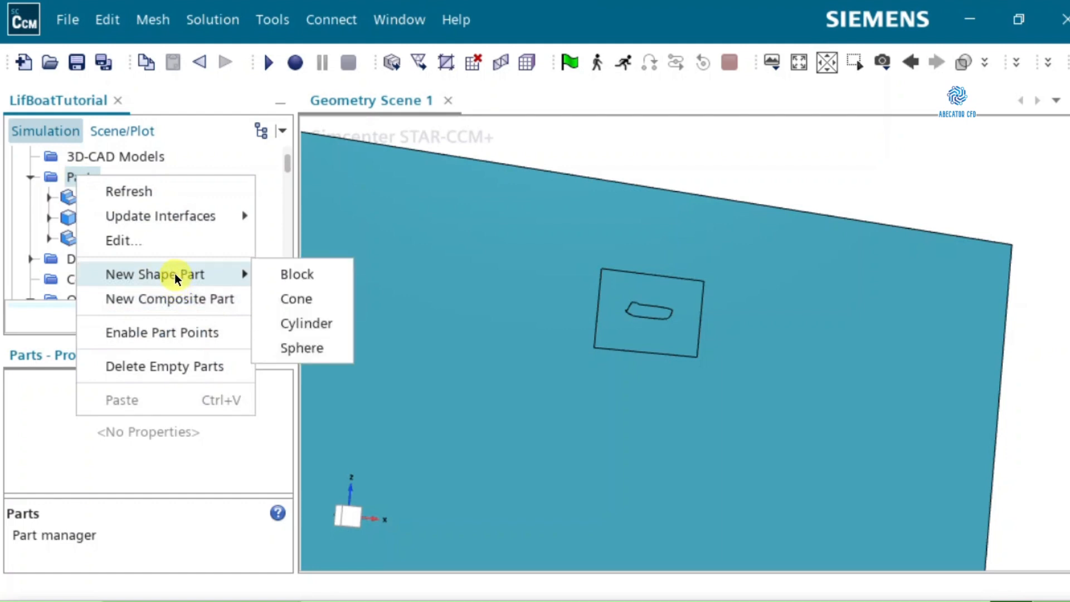
click(297, 274)
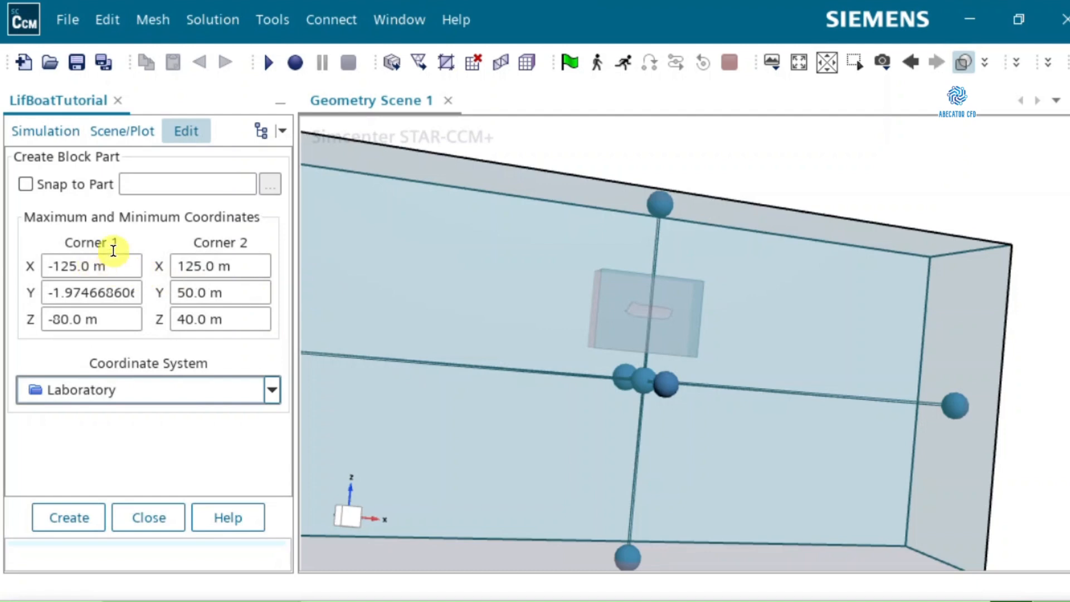
triple_click(115, 269)
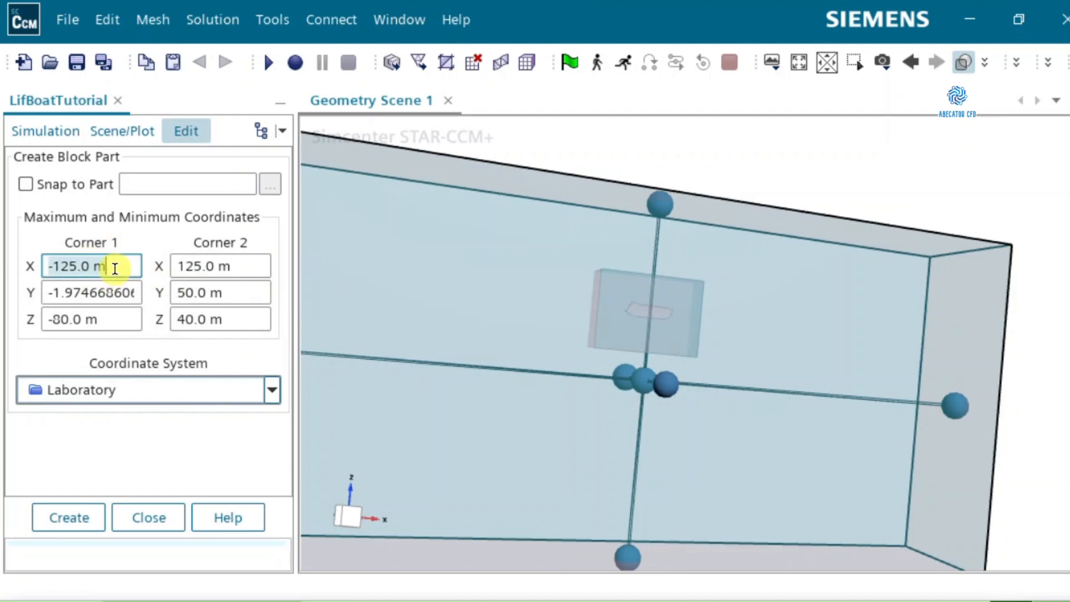
text(-125)
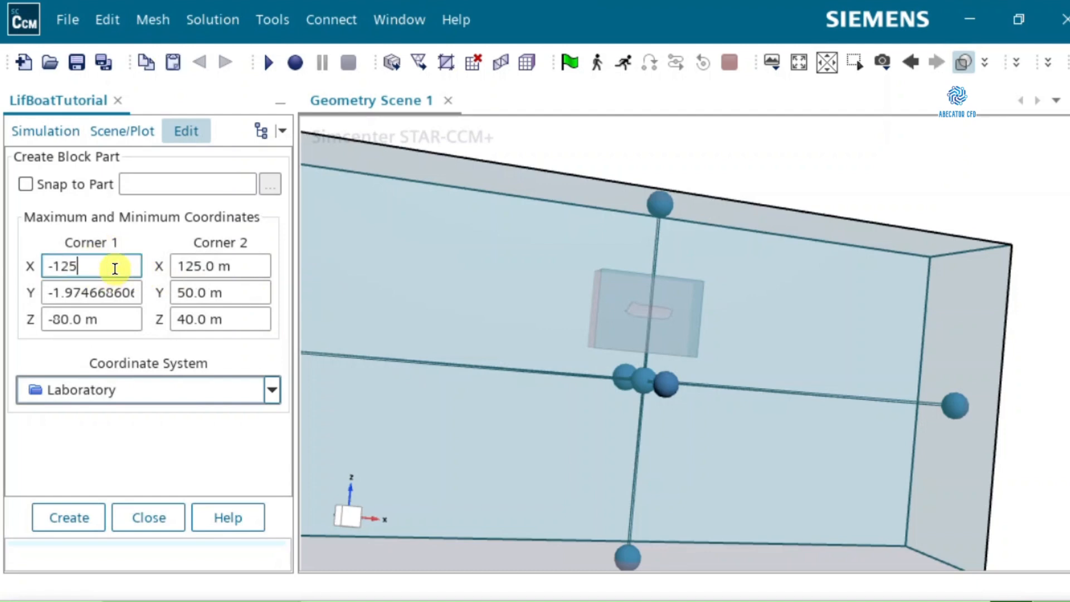
triple_click(97, 302)
text(0)
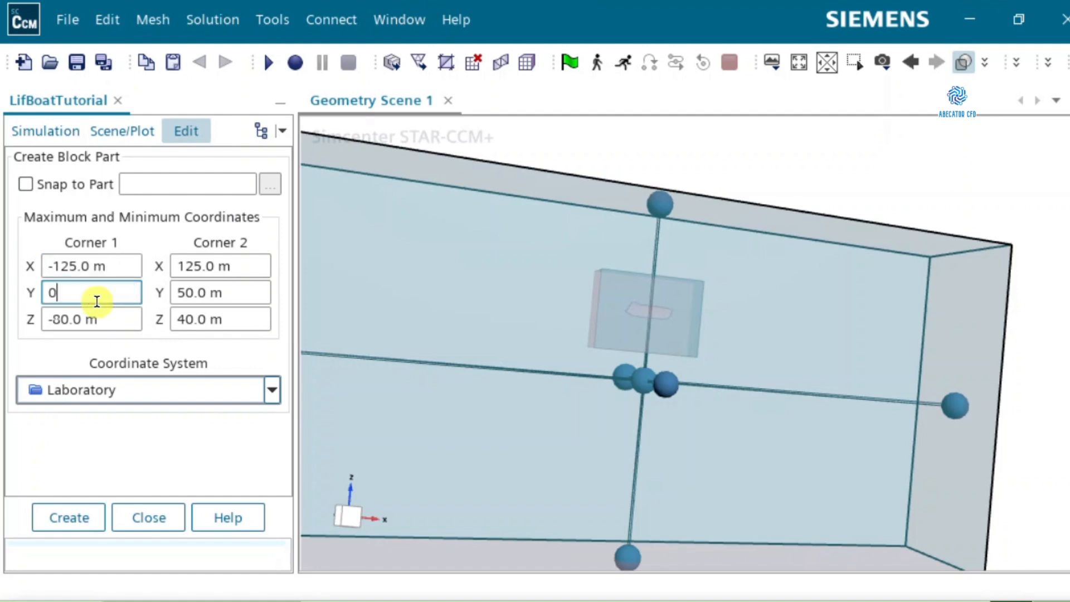
triple_click(75, 322)
key(BackSpace)
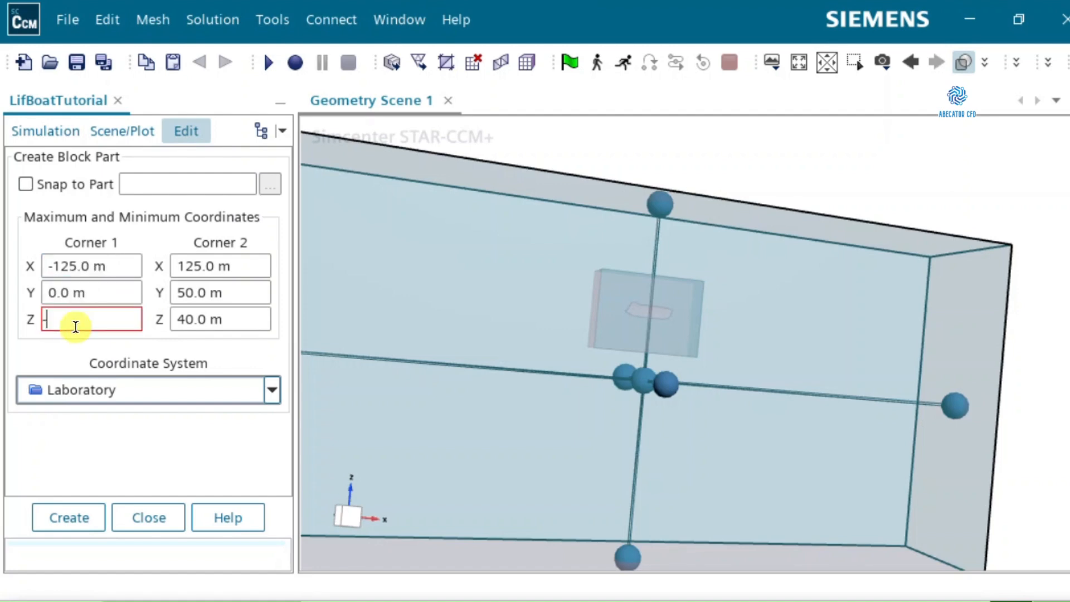
text(-34)
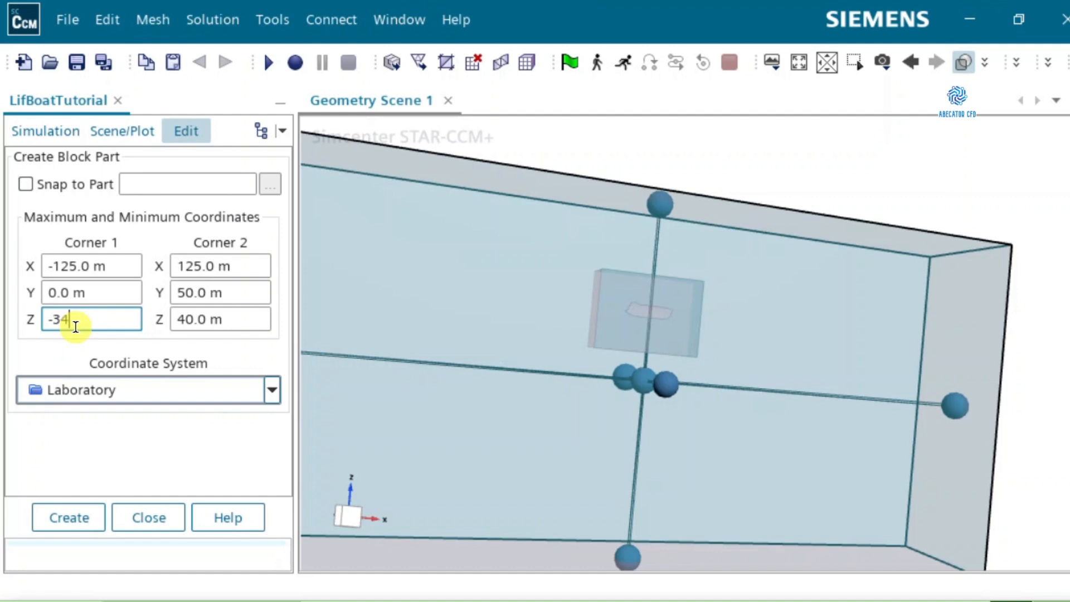
Set Corner 2 to X 125 m and Z -24 m, keeping Y at 50 m, and create the block part
triple_click(246, 265)
text(125)
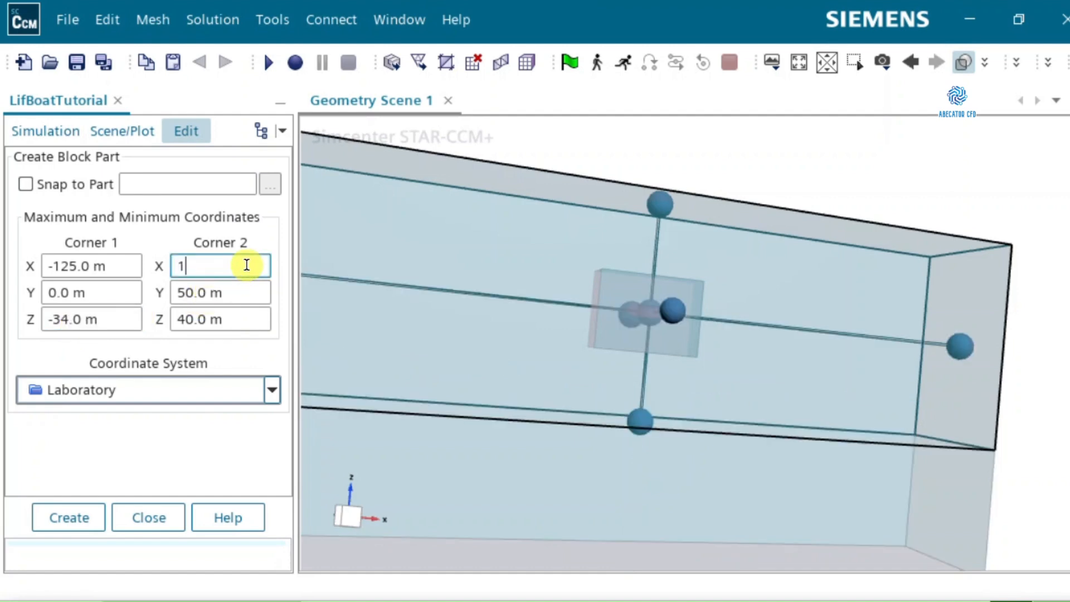
click(250, 287)
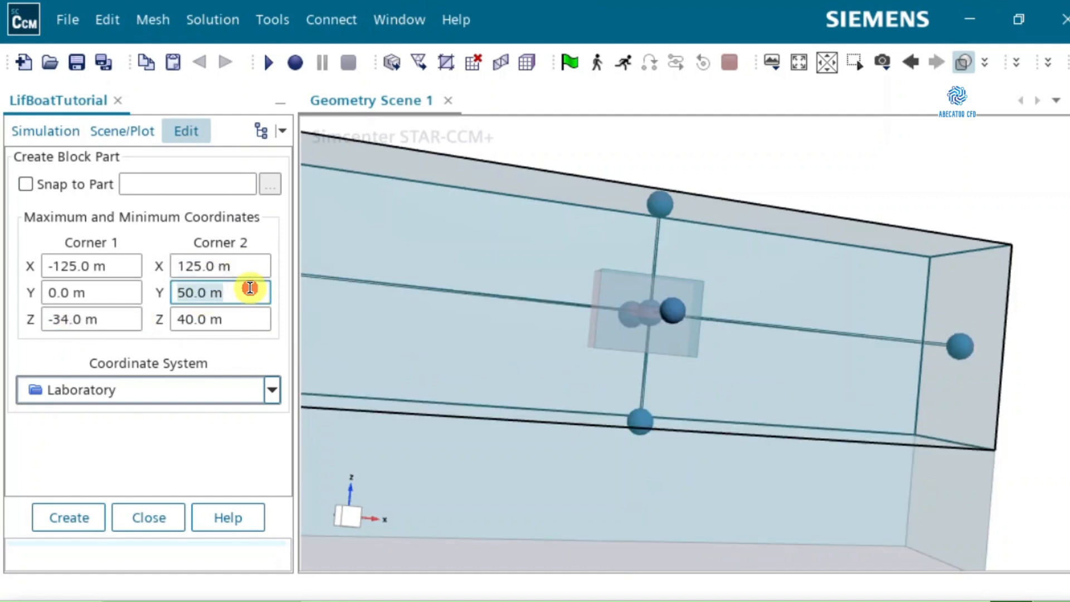
click(237, 317)
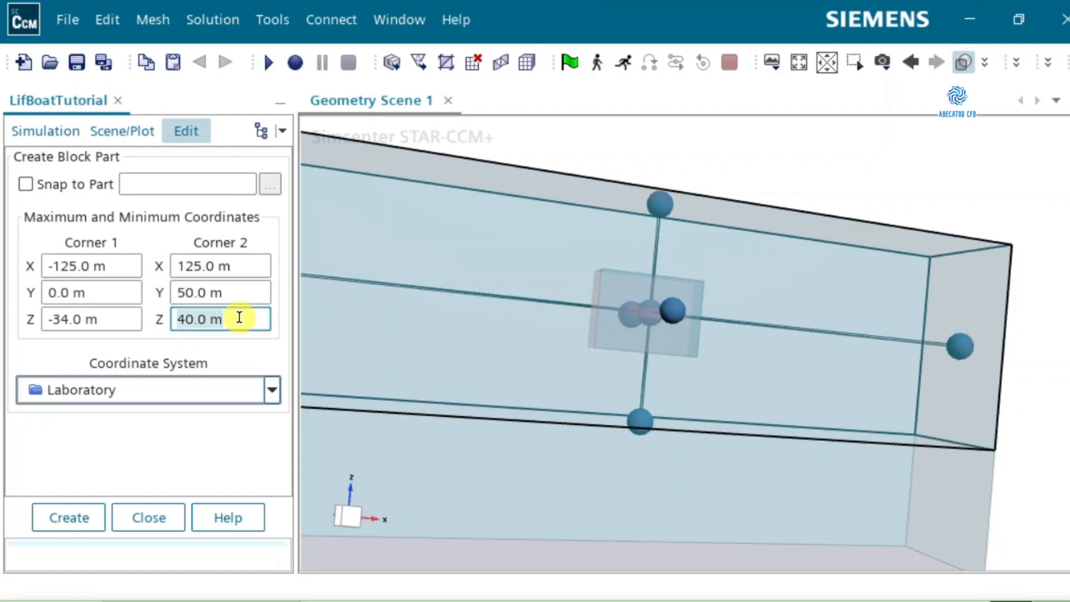
text(-24)
key(Return)
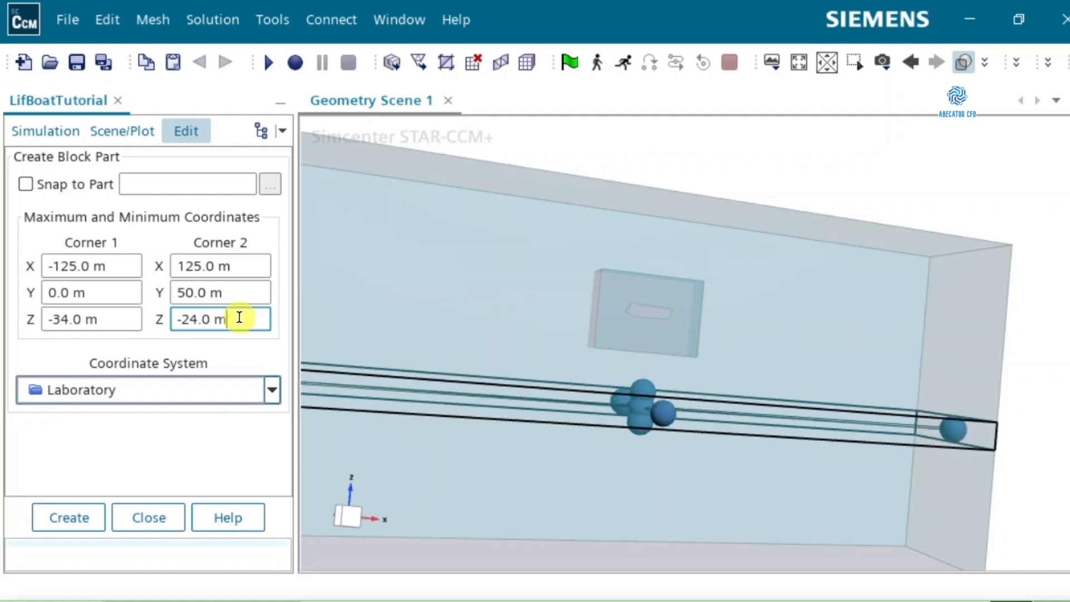
click(65, 523)
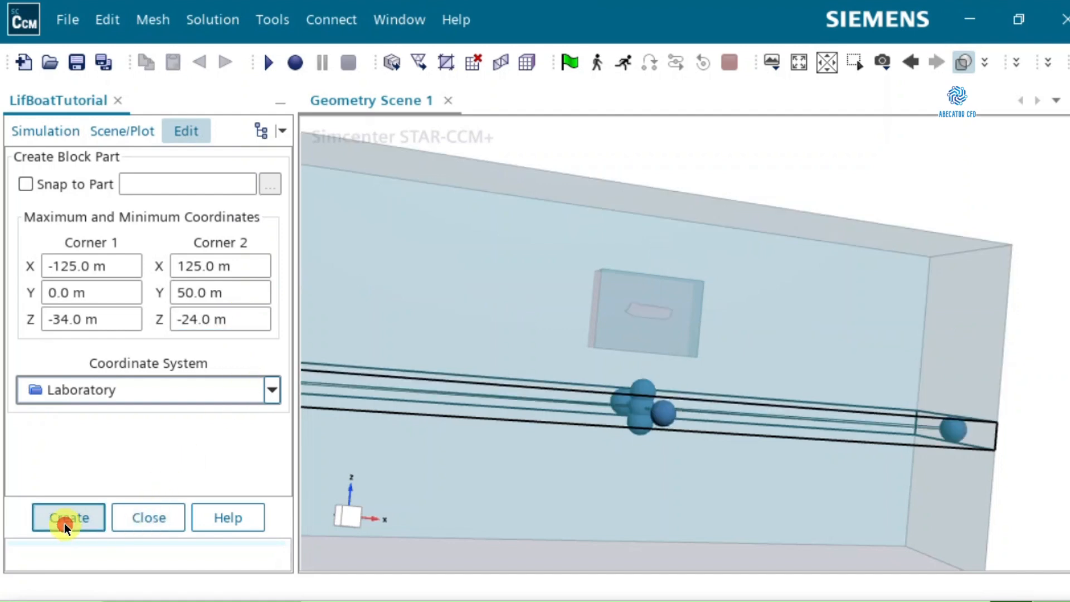
click(149, 516)
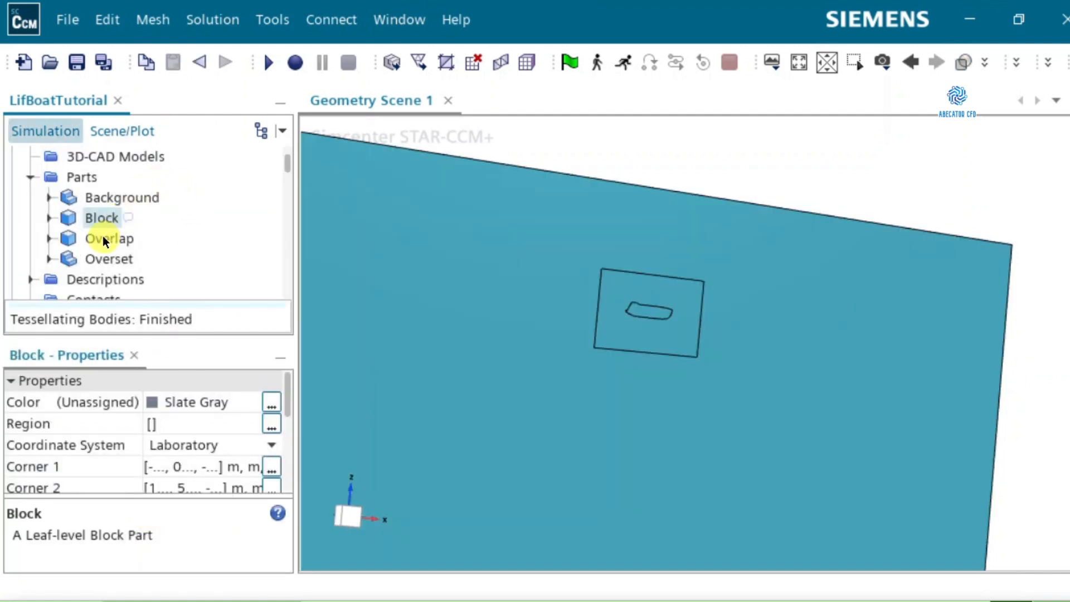
Rename the new block part as WaterSurface and highlight it together with Overlap in the geometry scene
click(103, 240)
click(95, 219)
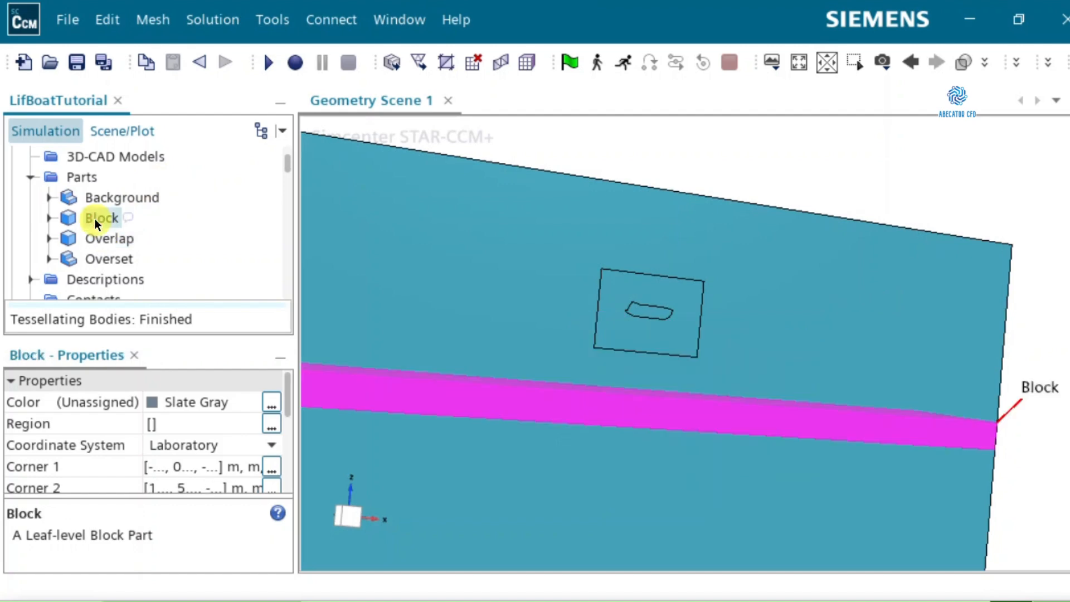
click(95, 218)
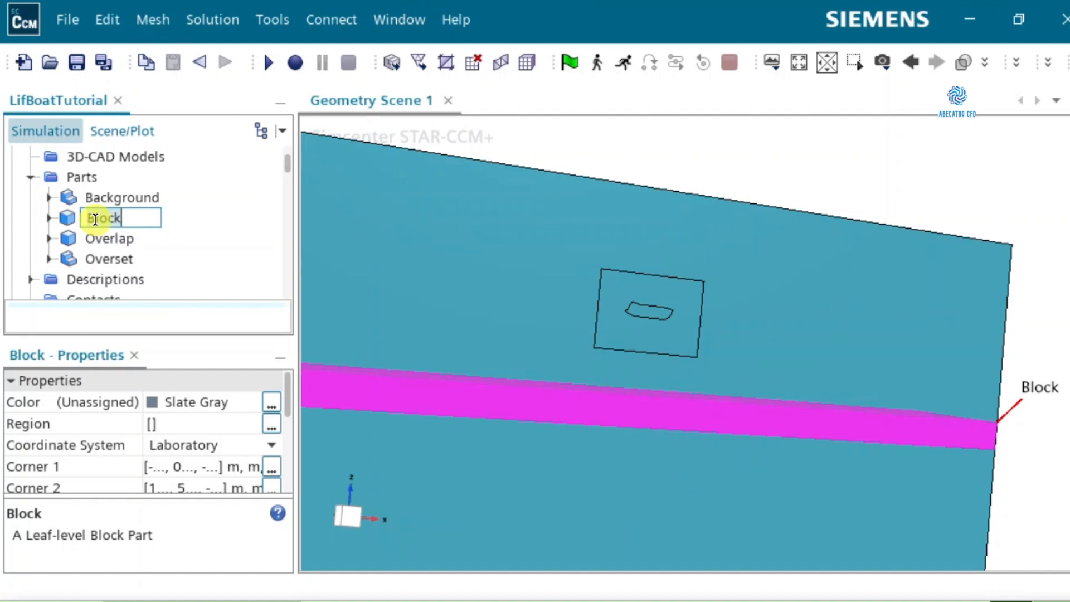
text(WaterSurface)
key(Return)
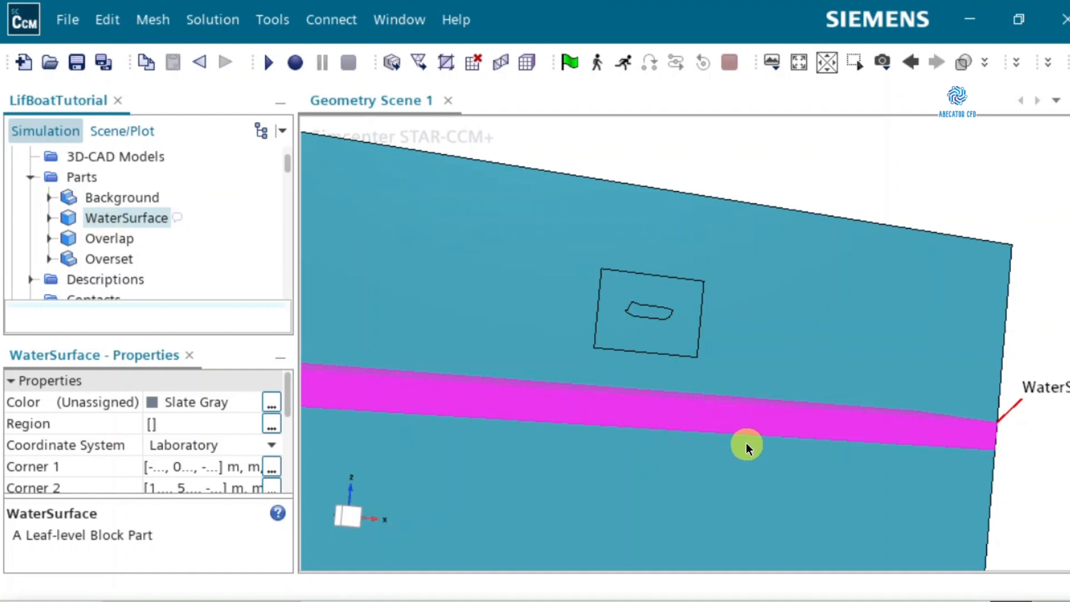
ctrl+click(108, 239)
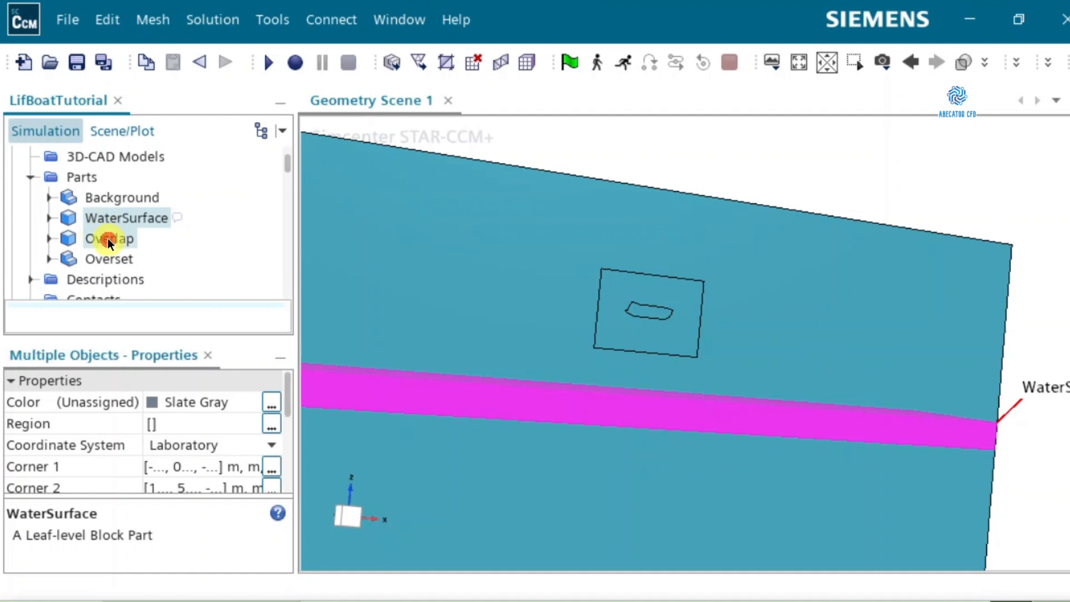
drag(639, 385, 601, 365)
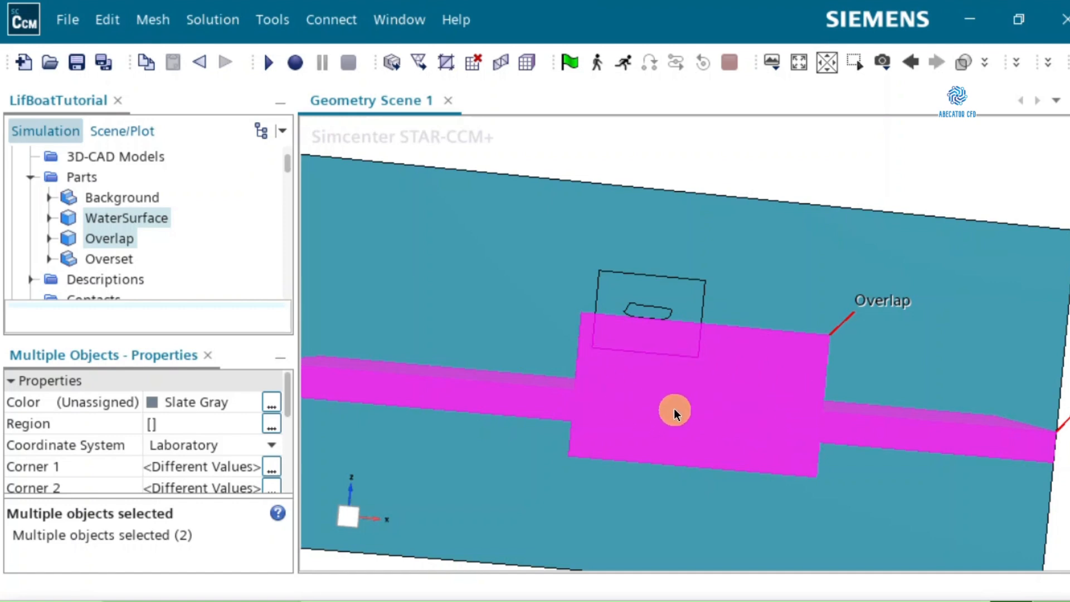
Start another block shape part and set its Corner 1 coordinates to X -18 m, Y 0 m and Z -4 m
click(76, 173)
right_click(76, 173)
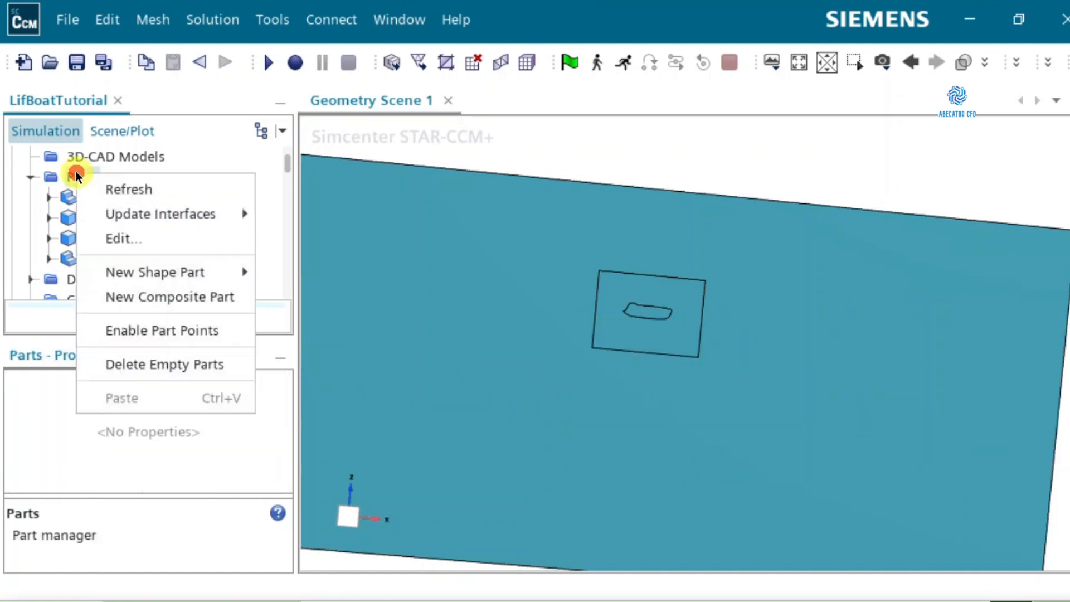
mouse_move(139, 270)
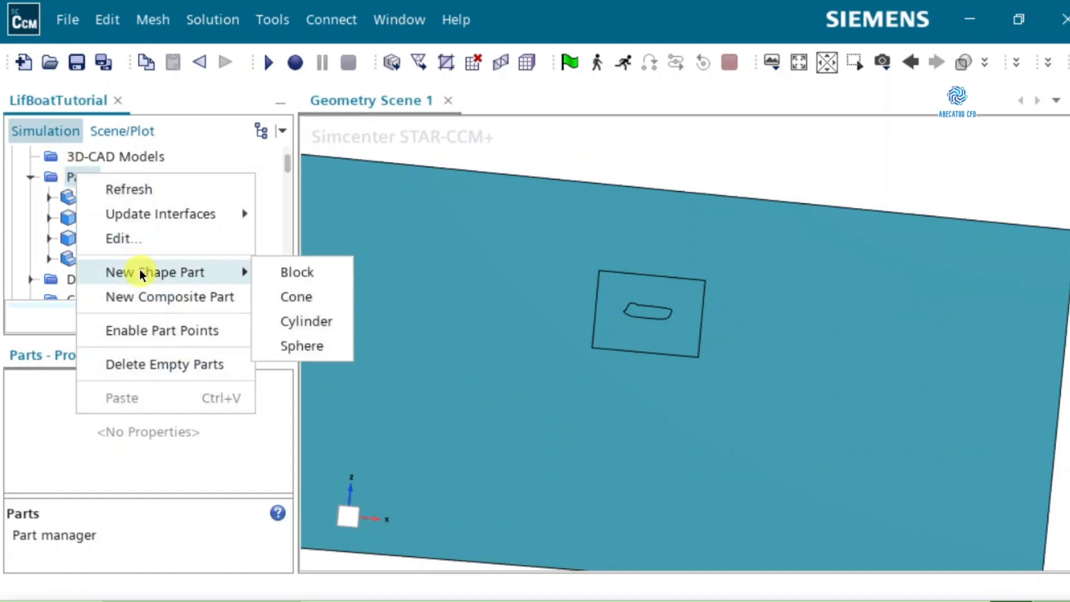
click(302, 272)
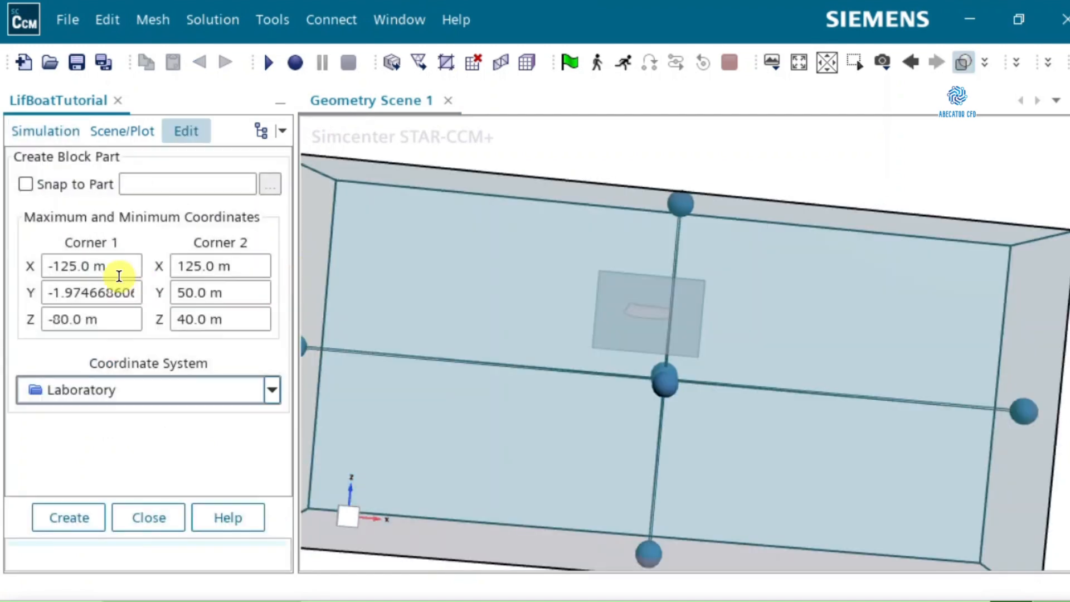
click(113, 265)
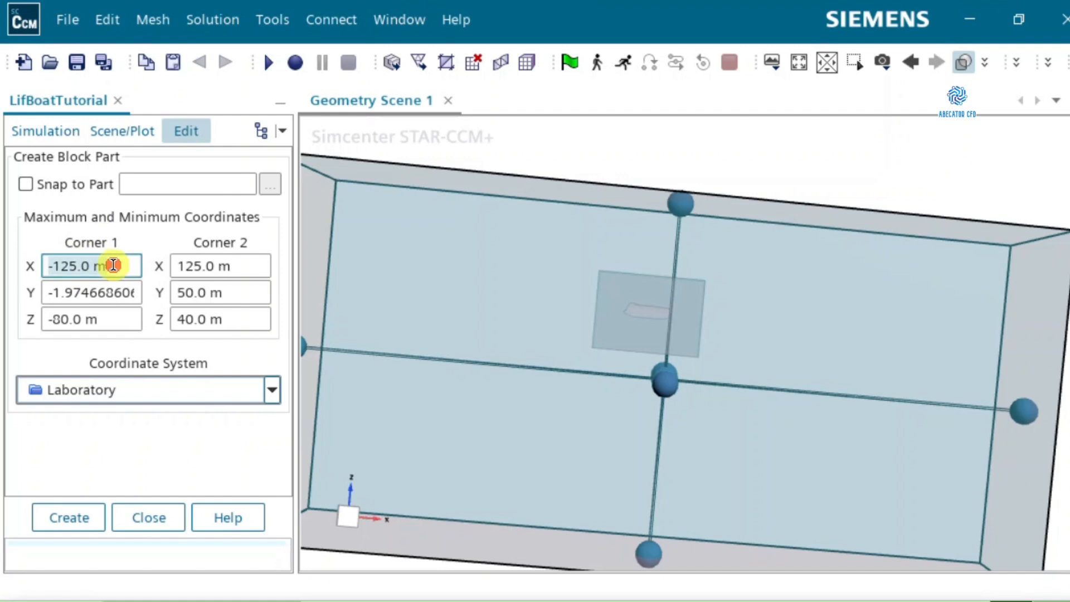
text(-18)
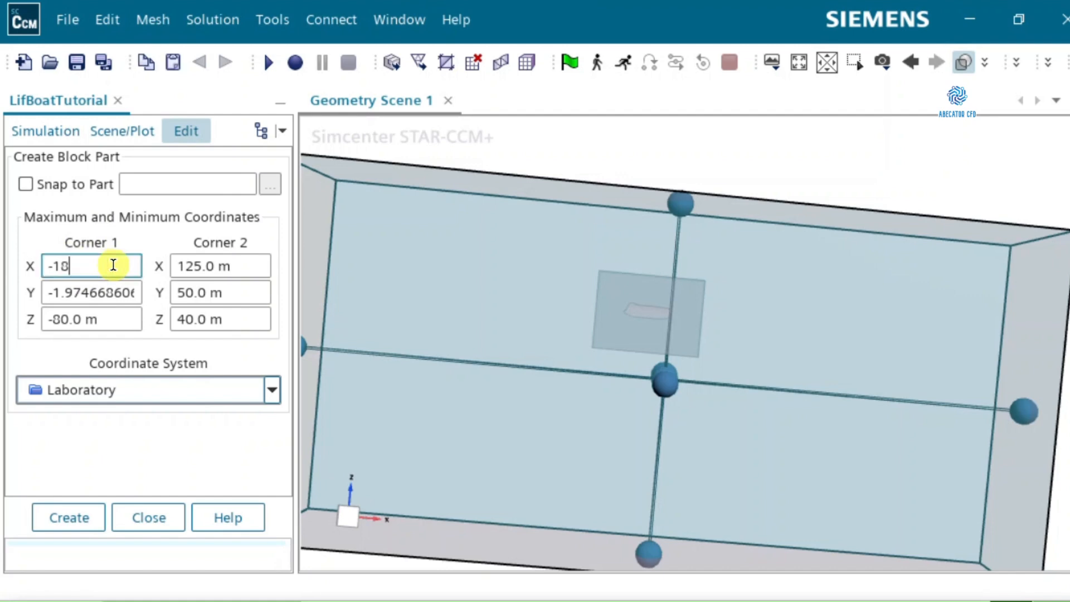
click(103, 293)
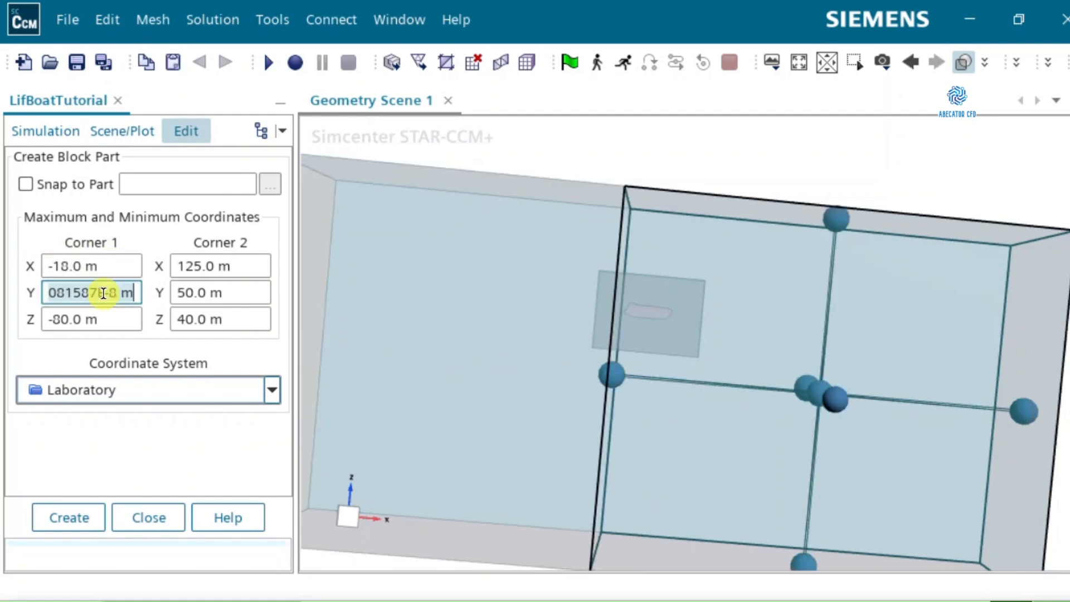
text(0)
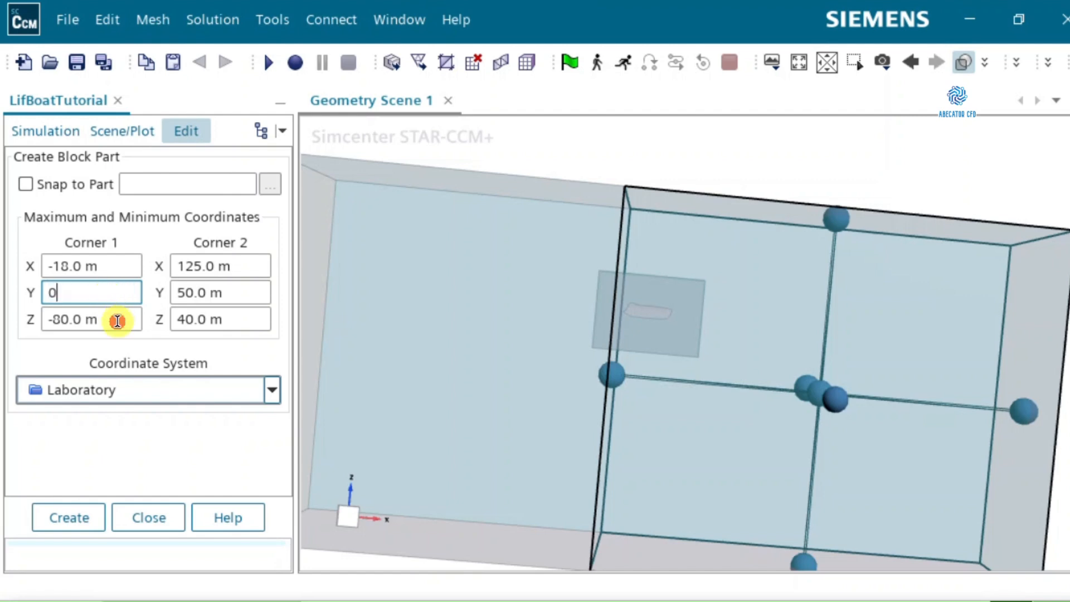
click(83, 319)
text(-4)
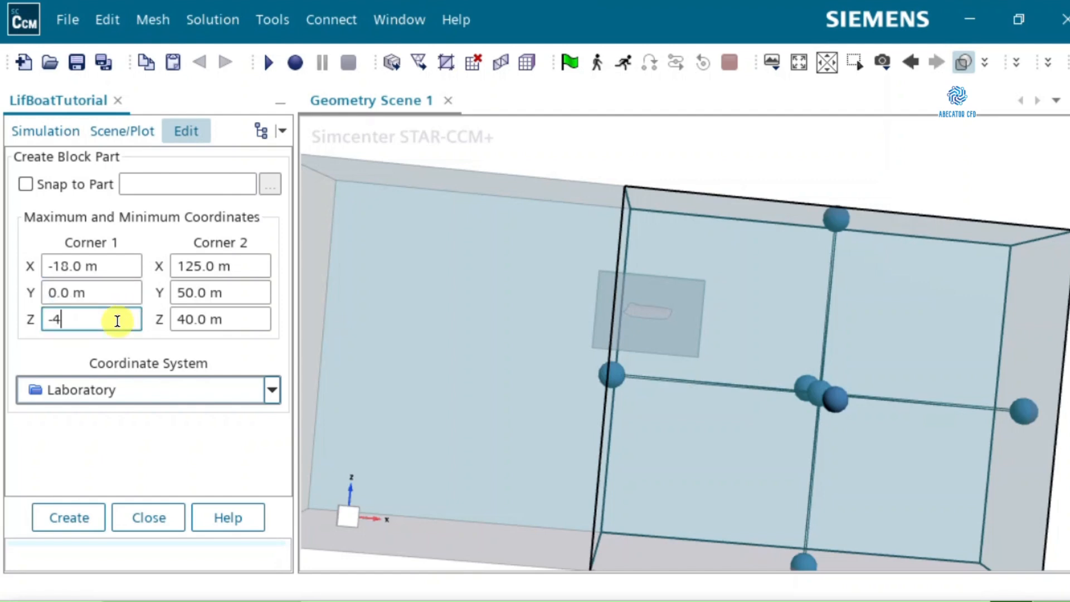
Set Corner 2 to X 4 m, Y 5 m and Z 8 m, create the block part and close the block editor
click(242, 267)
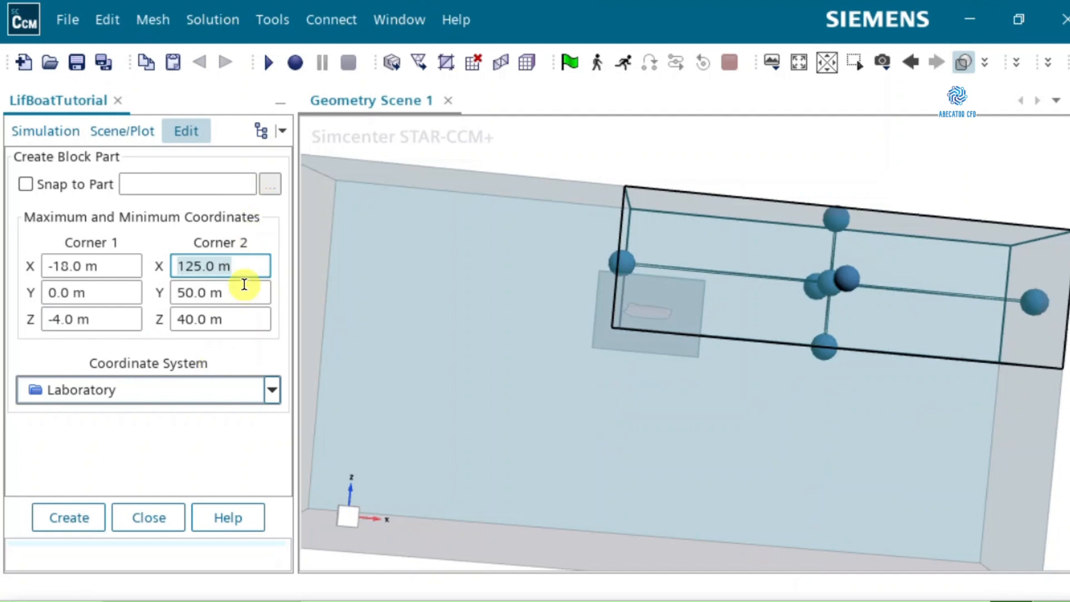
text(4)
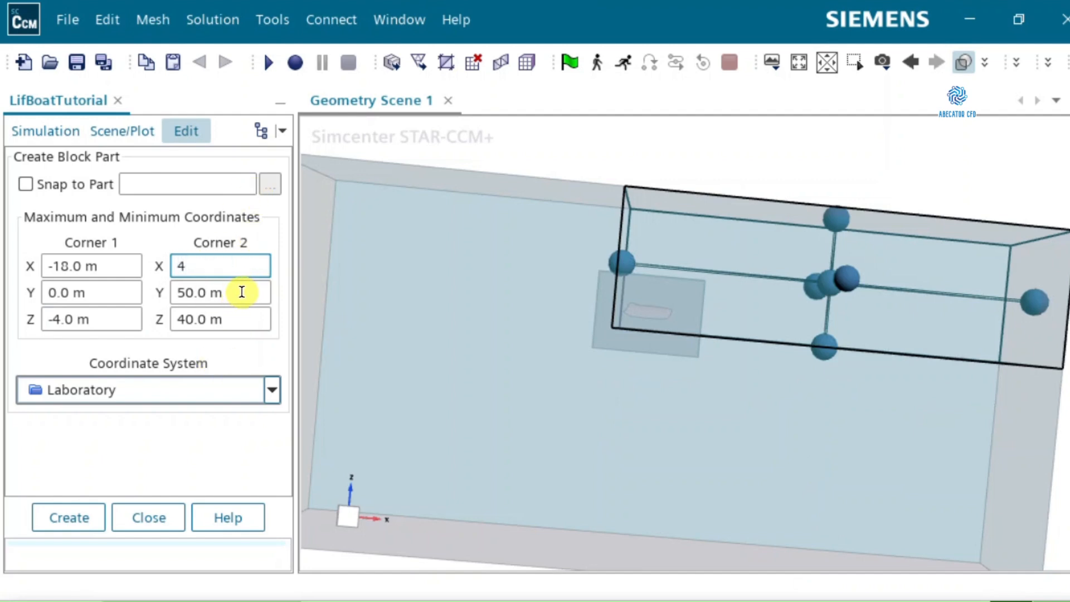
click(241, 291)
text(5)
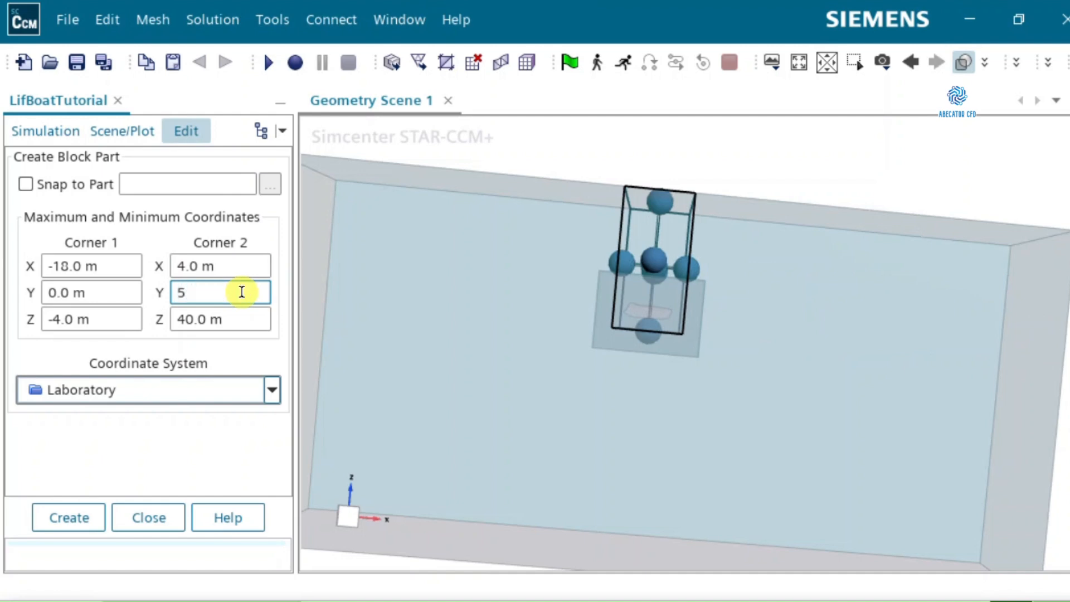
click(238, 320)
text(8)
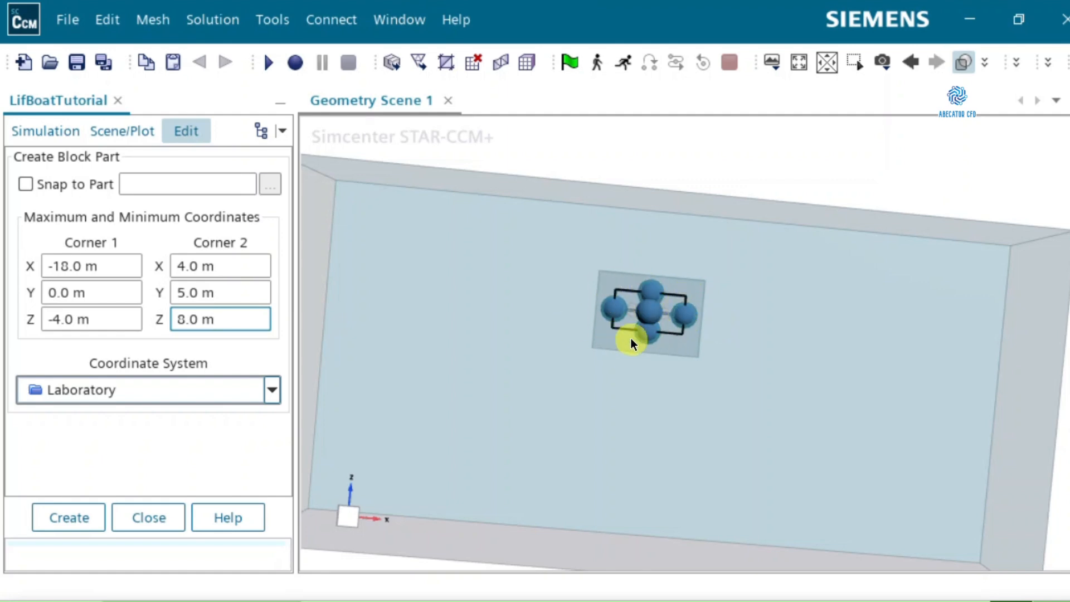
click(68, 521)
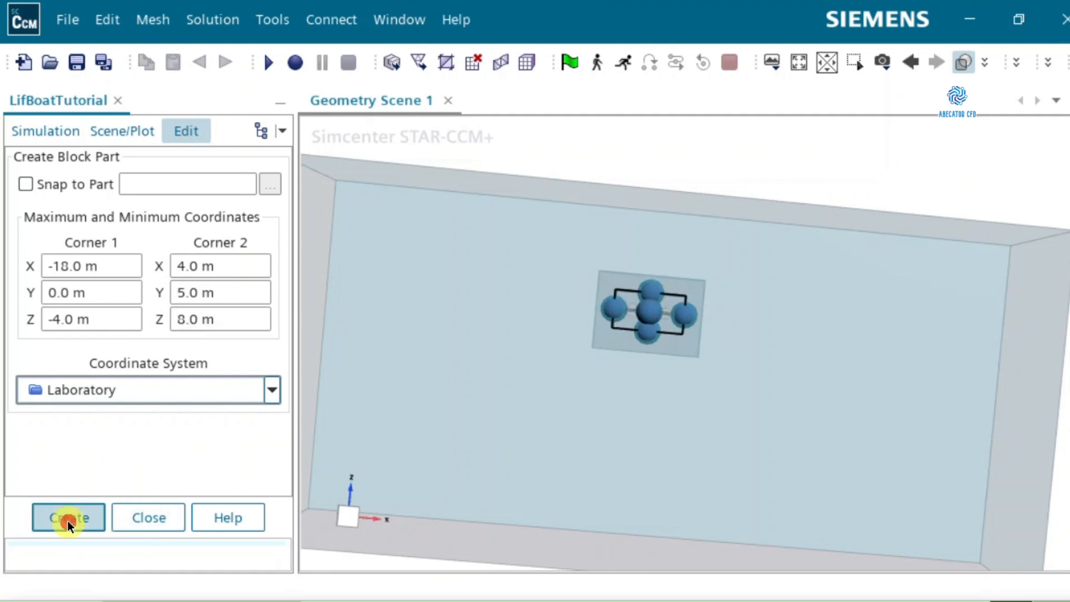
click(132, 519)
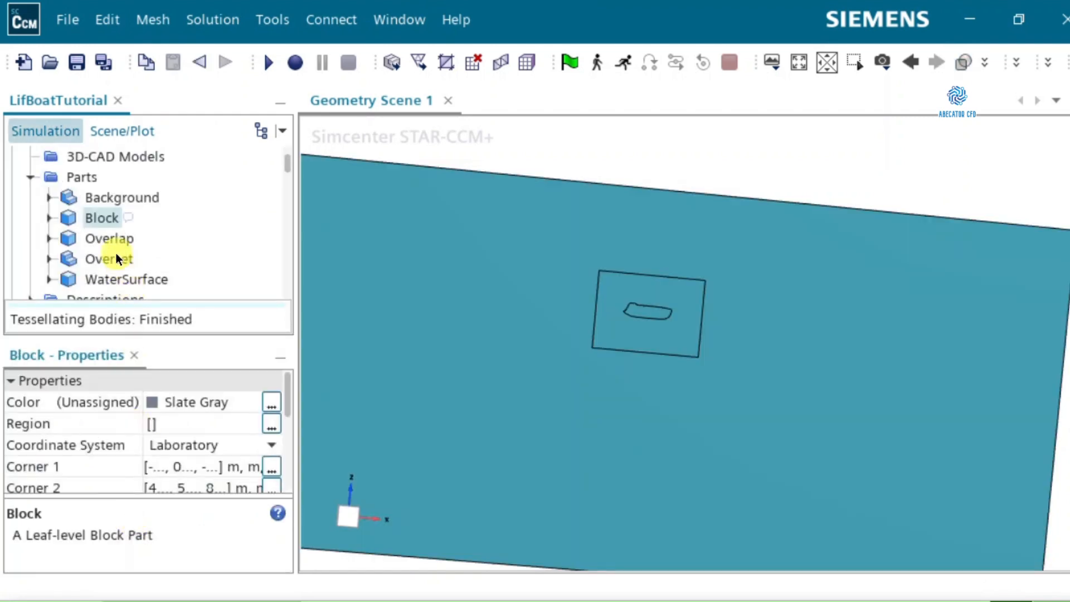
Highlight the new block part around the boat and rename it as BoatBlock
click(109, 243)
click(98, 221)
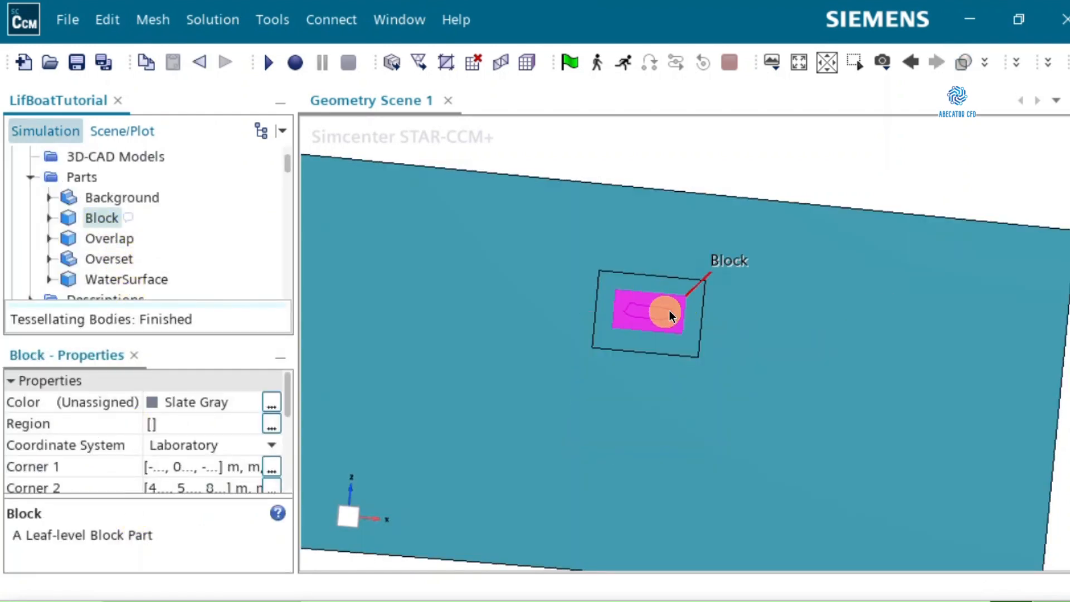
scroll(633, 335, up, 5)
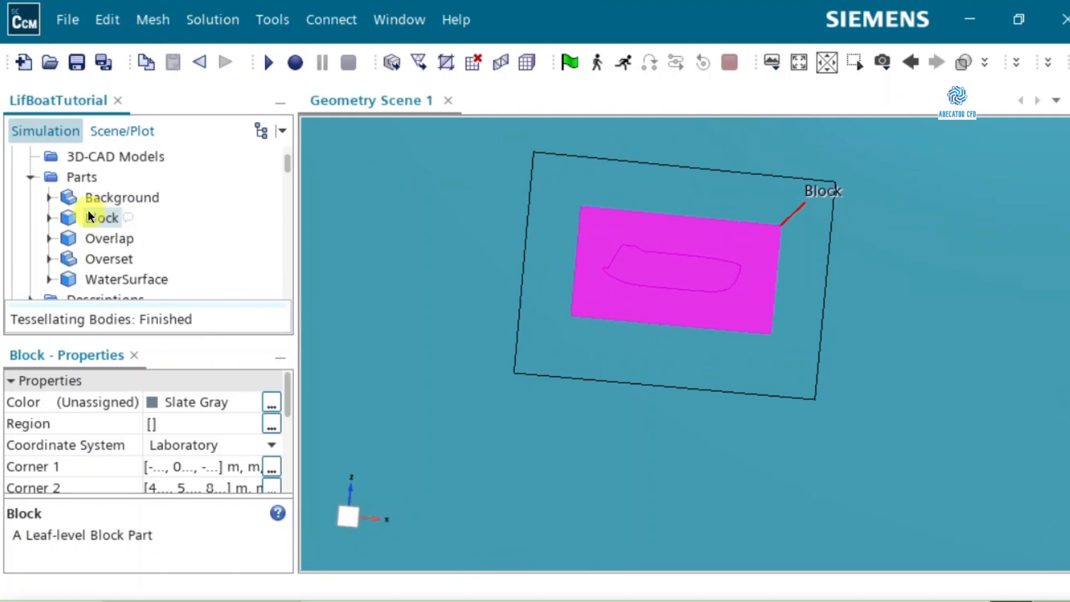
key(F2)
text(2)
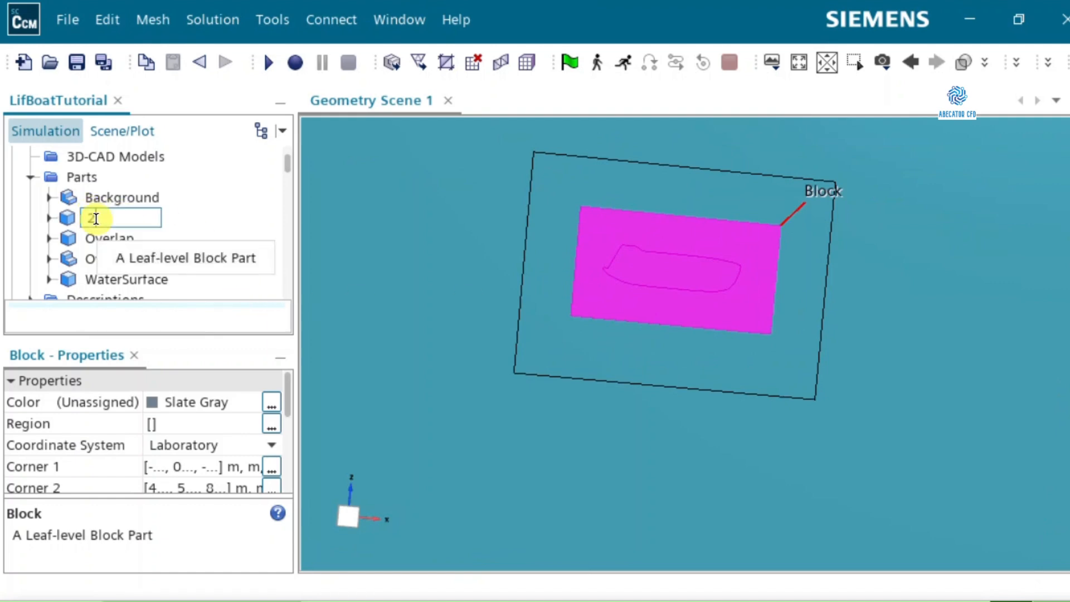
key(BackSpace)
text(BoatBlock)
key(Return)
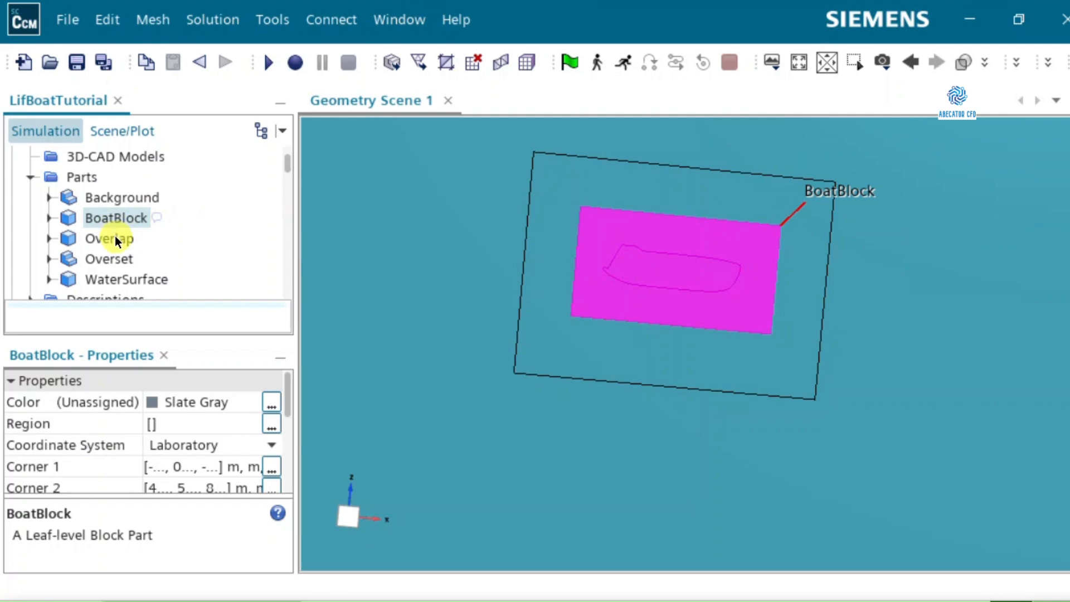
Compare the extents of the Overset, BoatBlock and Overlap parts around the lifeboat in the geometry scene
click(114, 236)
click(106, 257)
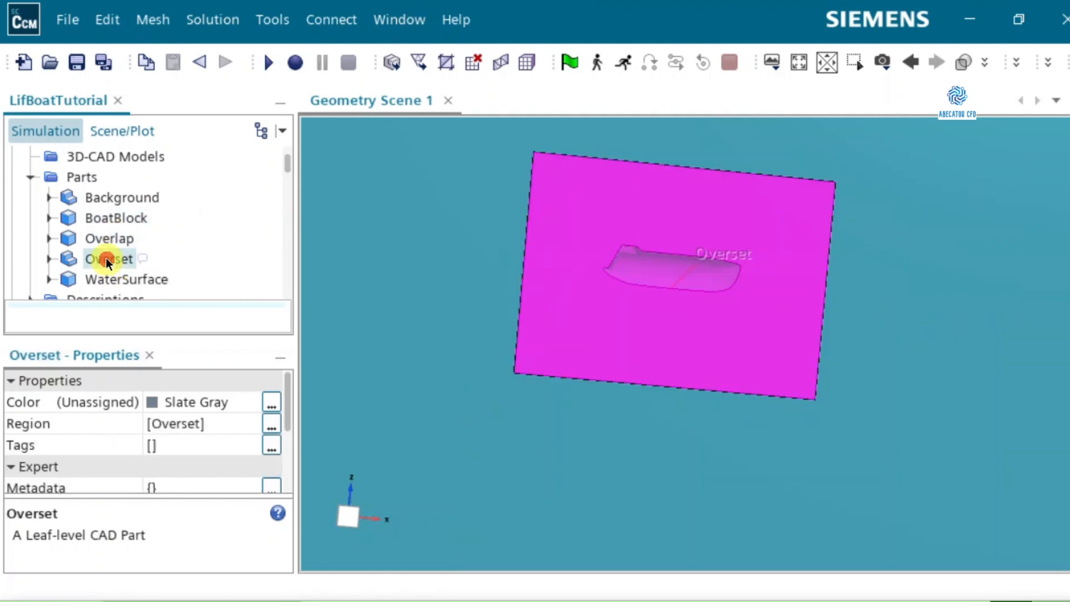
drag(548, 282, 547, 282)
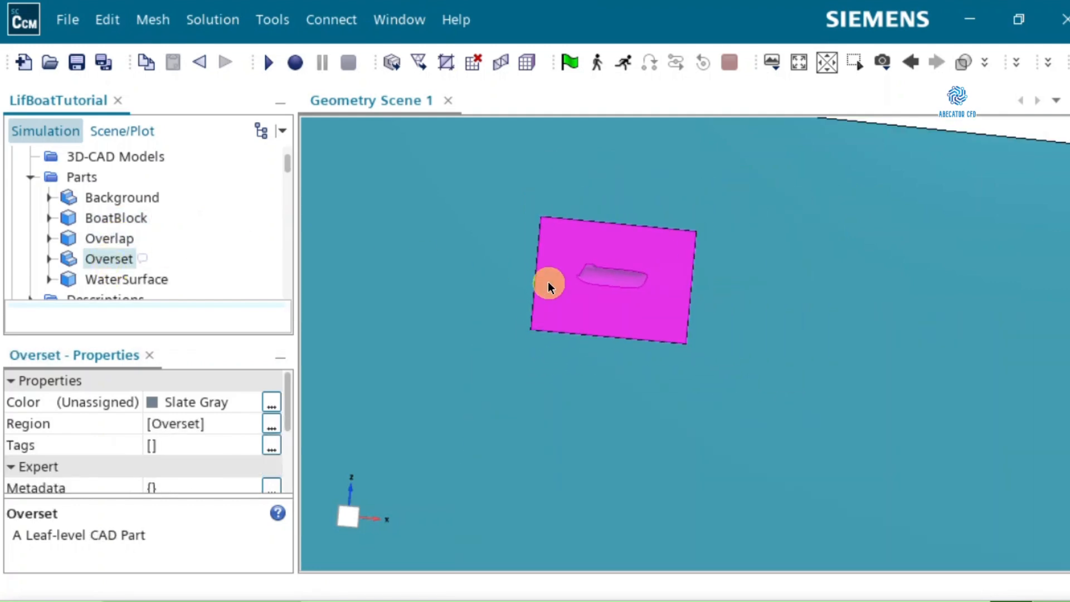
click(120, 217)
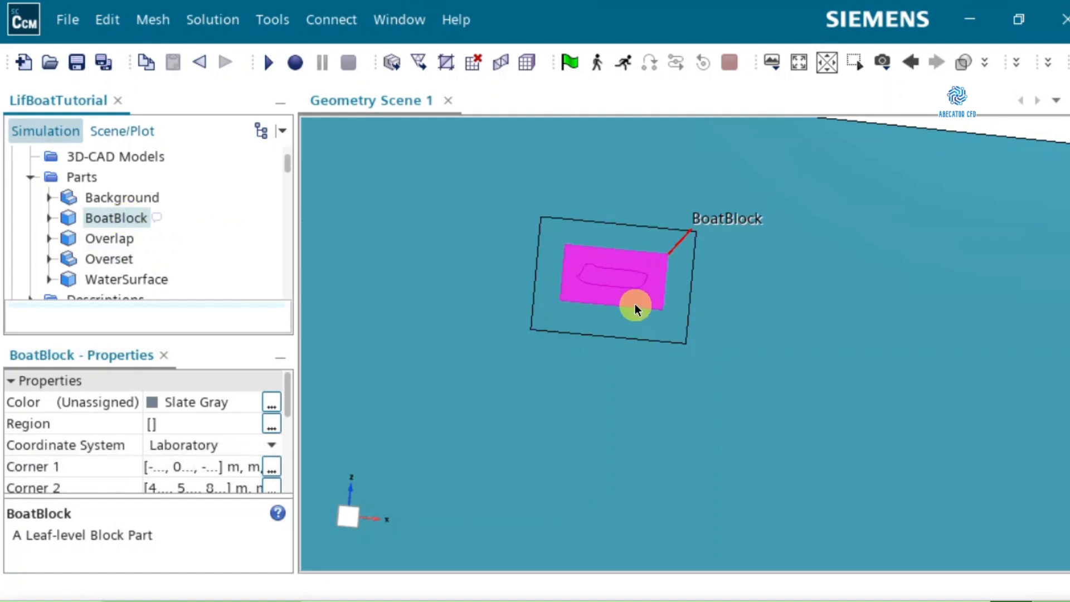
drag(597, 283, 652, 285)
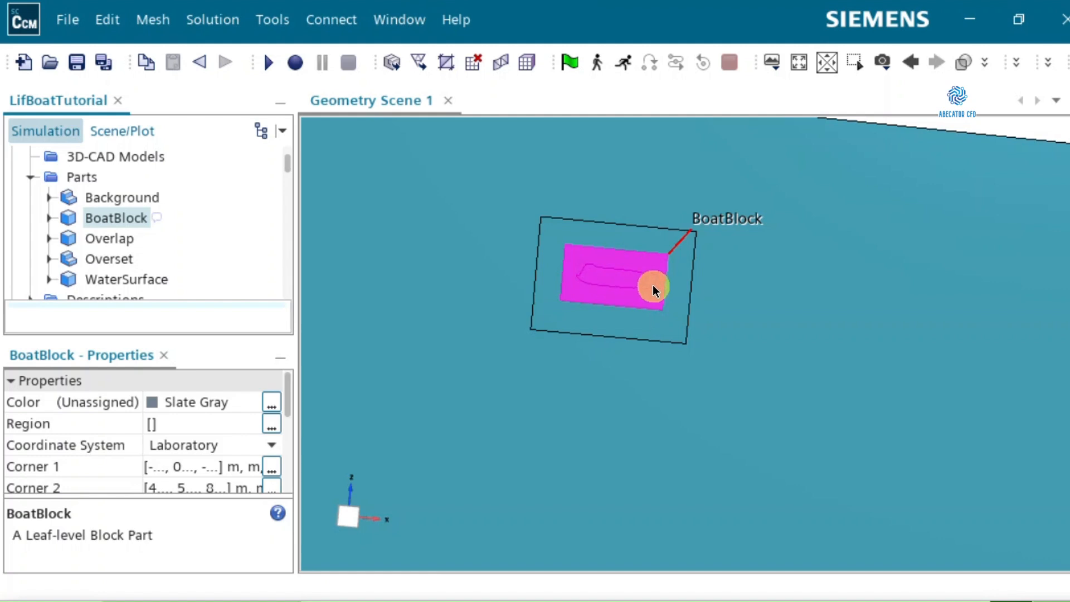
click(115, 239)
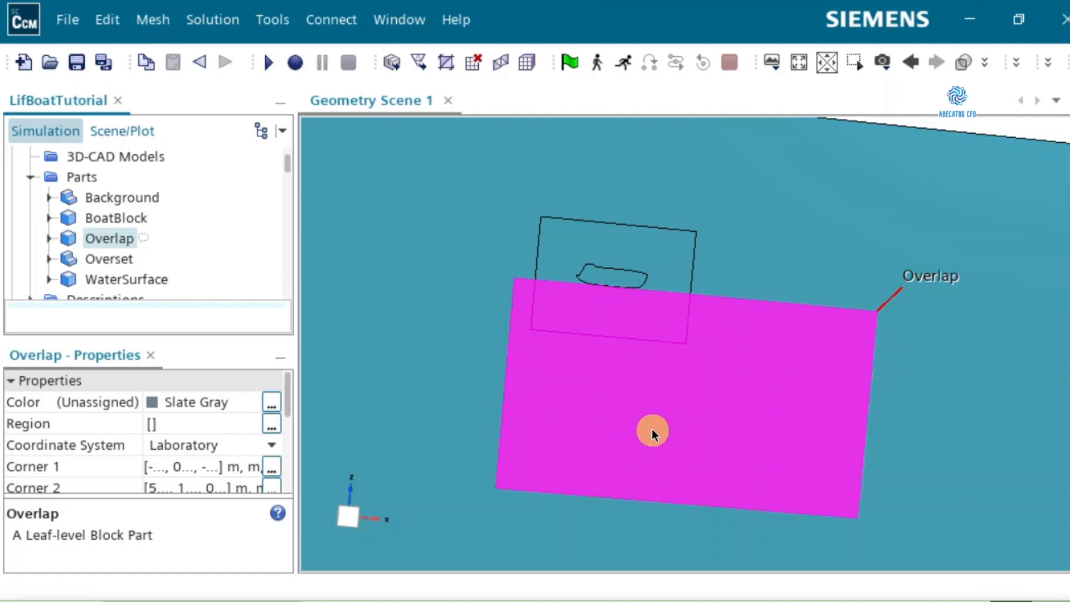
Examine the WaterSurface, Overlap and BoatBlock parts from several angles within the background domain, ending with the part highlighting cleared
click(127, 279)
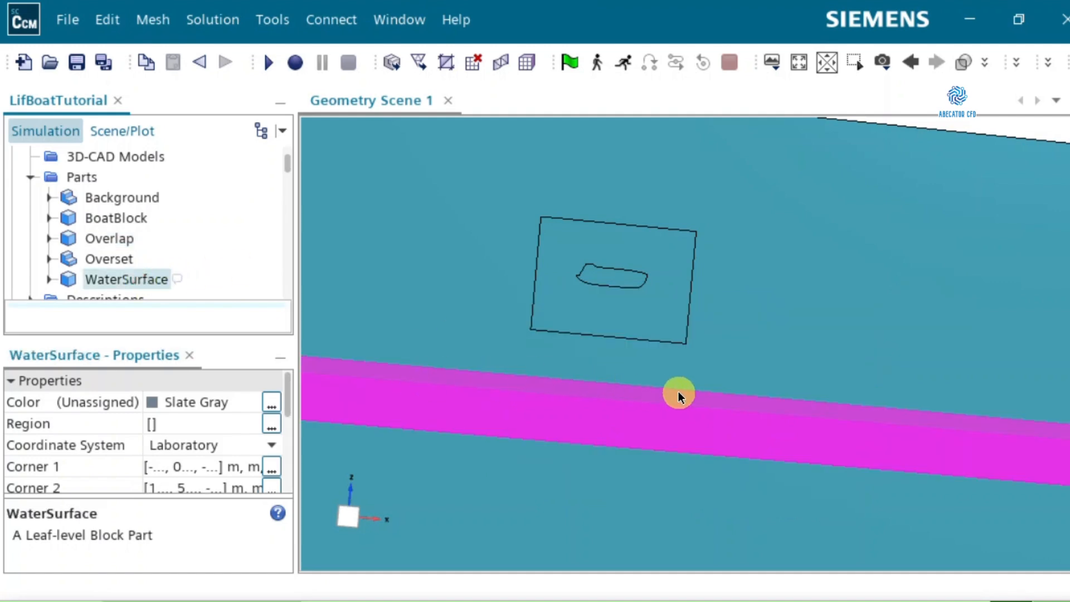
scroll(685, 392, down, 3)
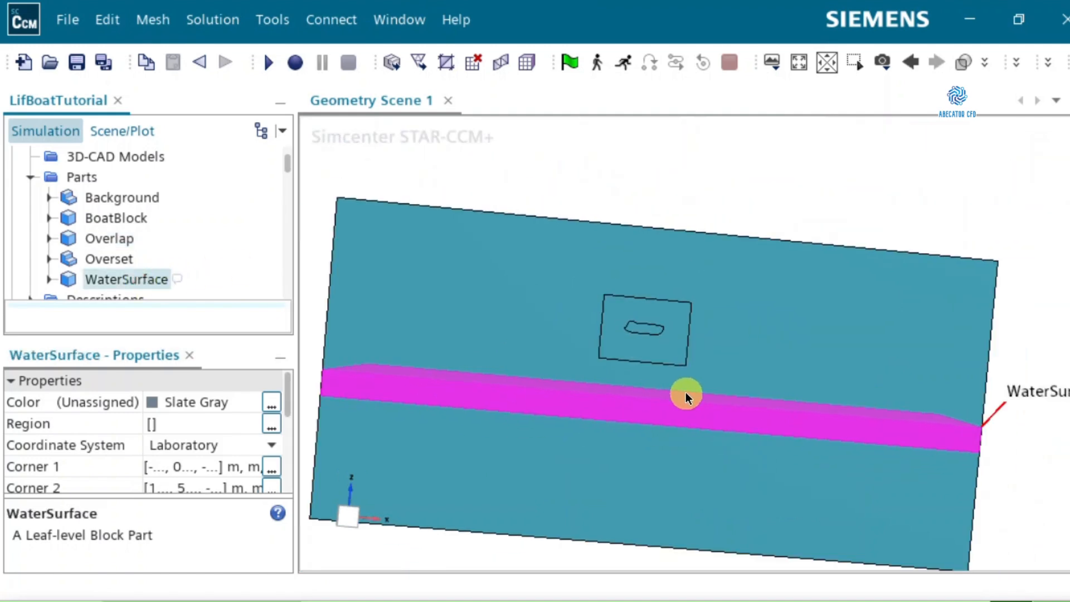
drag(474, 396, 606, 361)
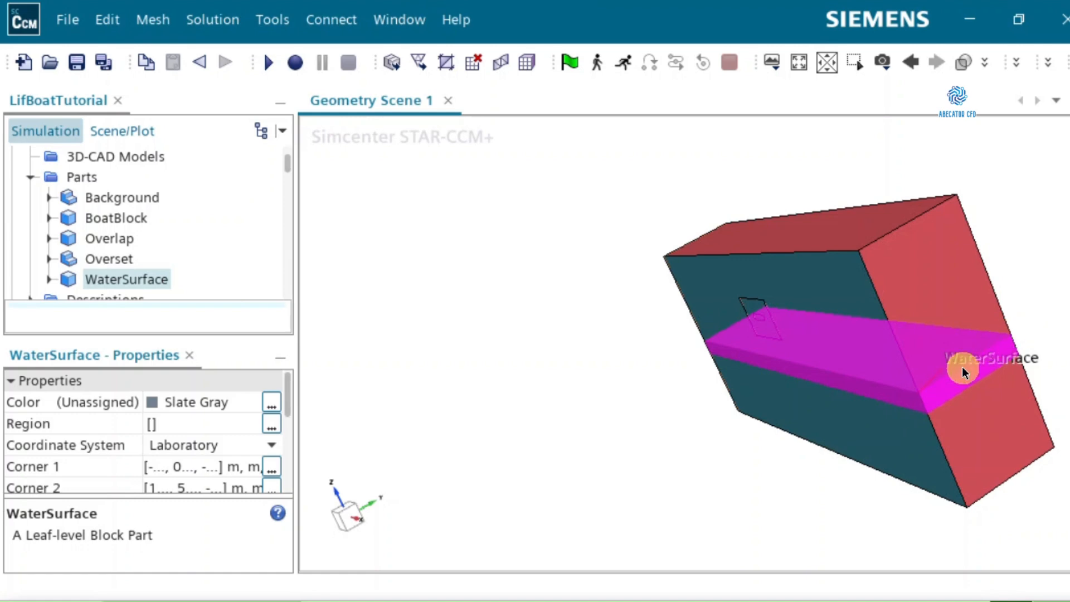
click(116, 238)
drag(881, 327, 950, 310)
scroll(767, 373, up, 2)
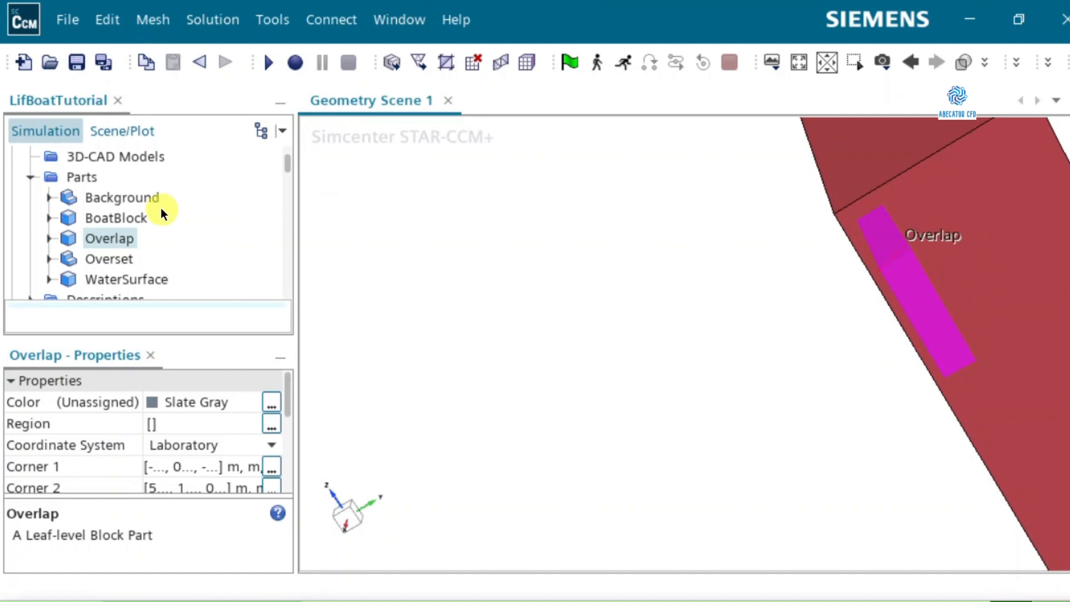
click(106, 218)
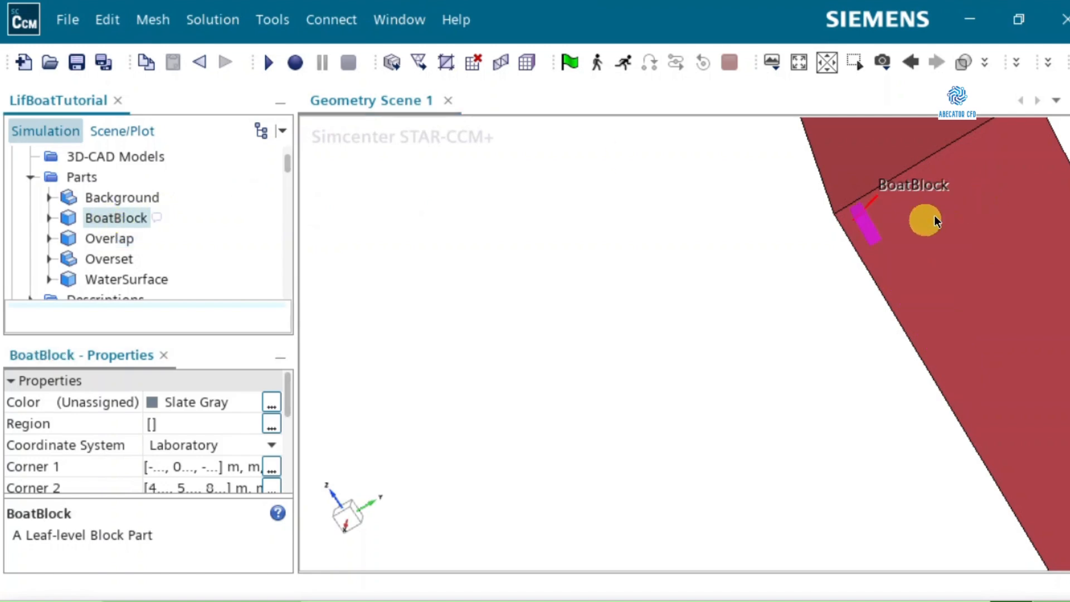
click(925, 269)
drag(925, 266, 777, 306)
scroll(468, 530, down, 5)
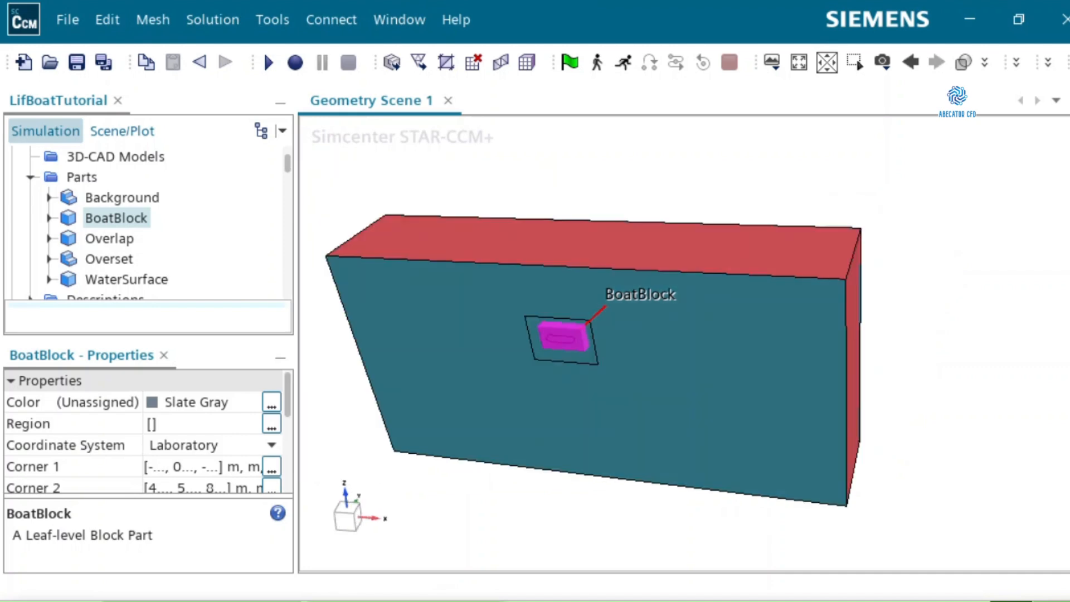
click(471, 495)
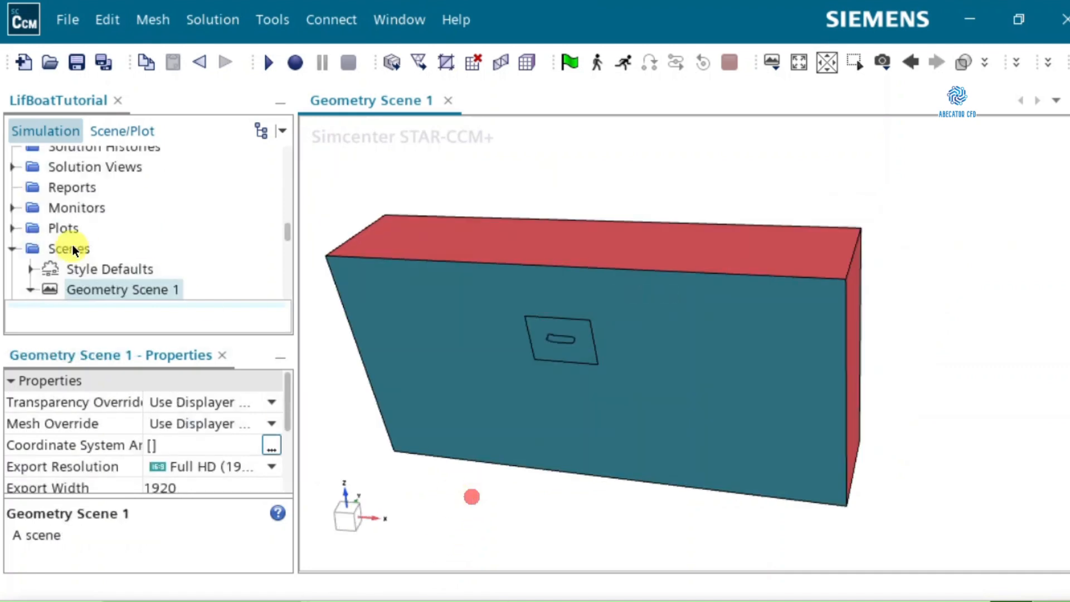
Try to measure the background domain's length across its top face with the Measure Distance ruler
scroll(84, 242, up, 3)
scroll(55, 192, up, 3)
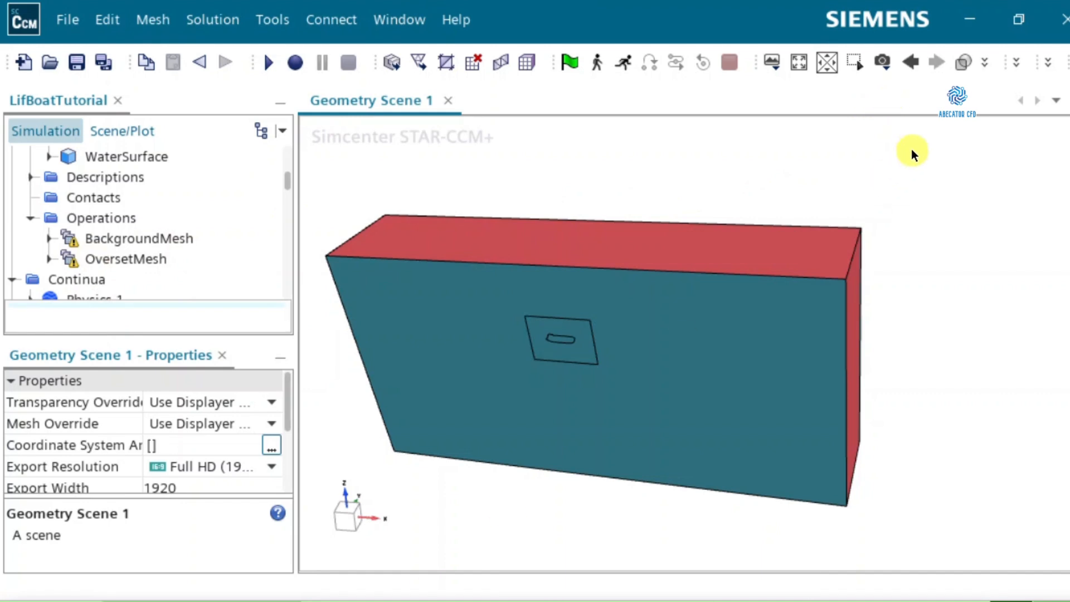
click(990, 65)
click(991, 65)
click(984, 63)
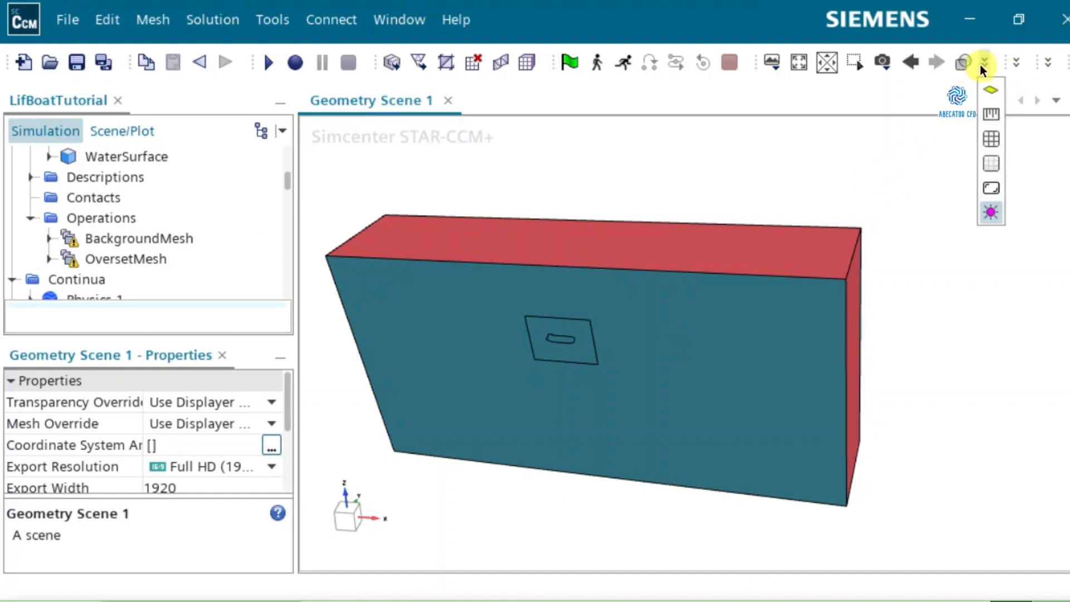
click(989, 114)
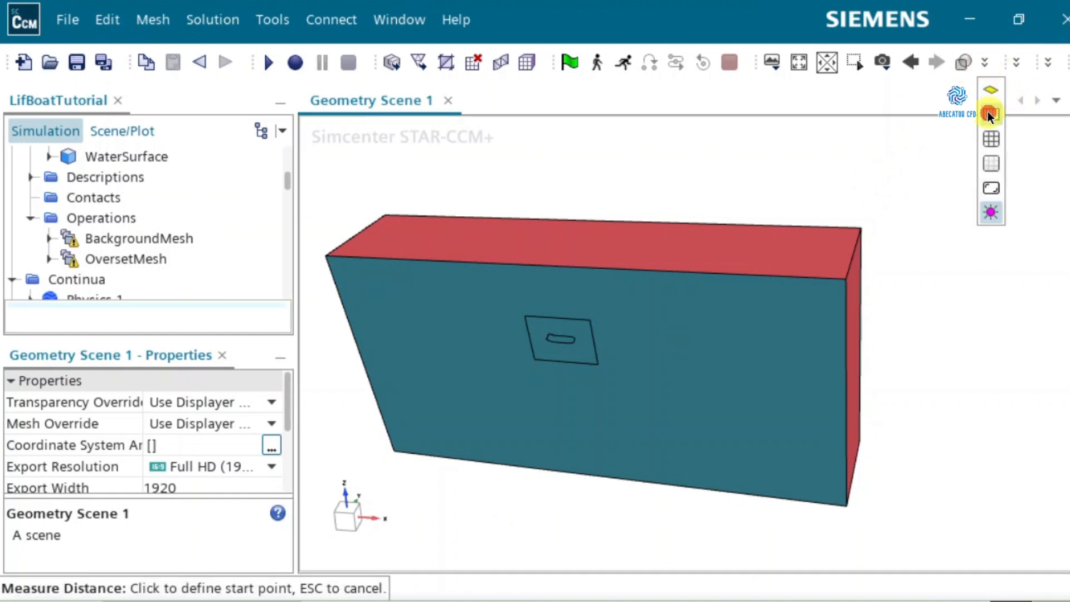
click(985, 62)
click(986, 114)
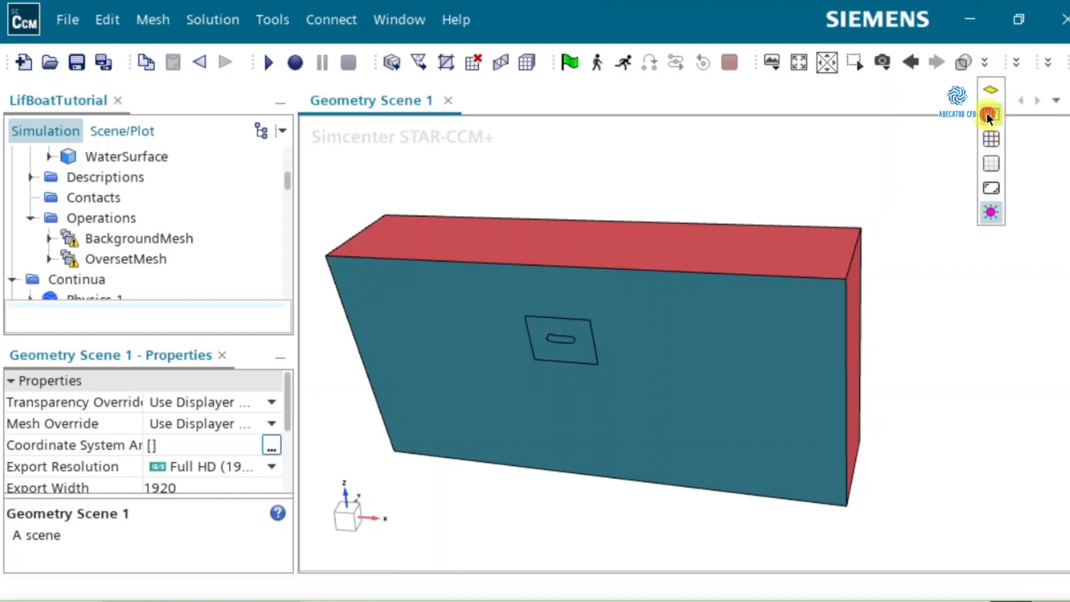
click(849, 255)
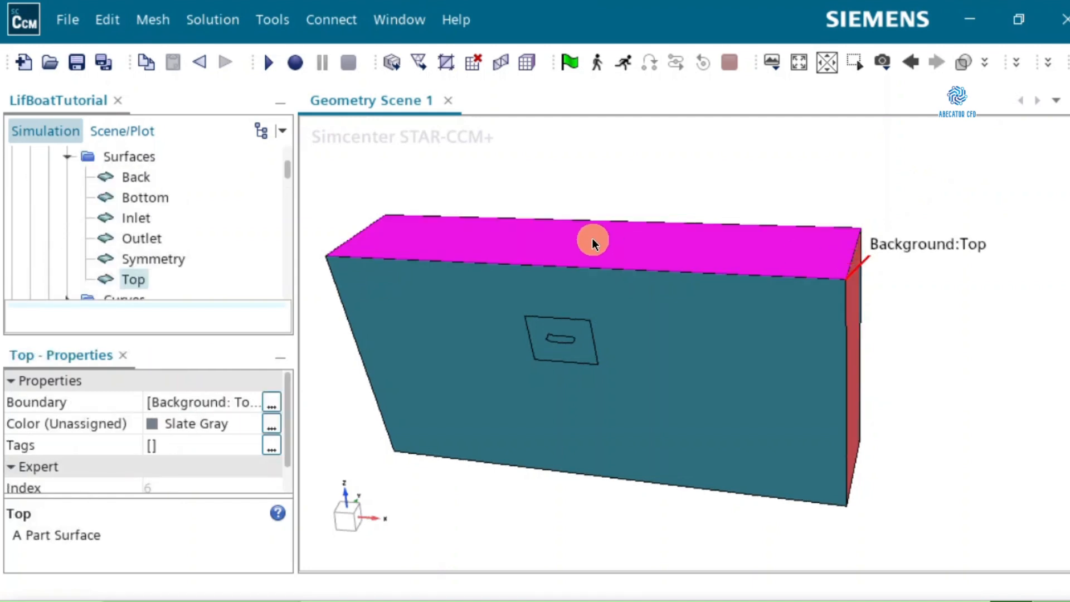
click(356, 232)
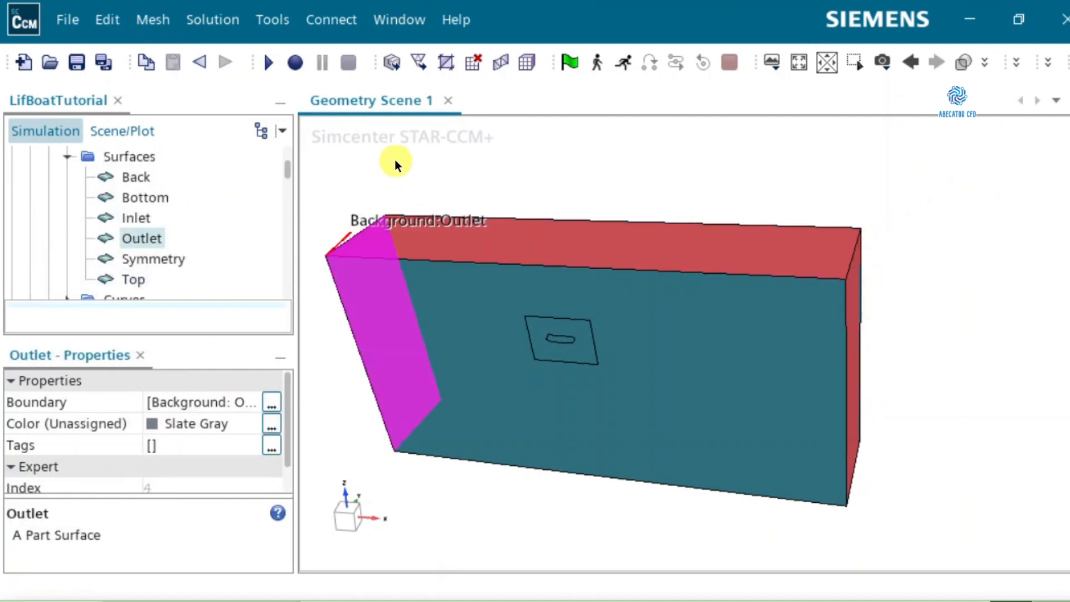
Measure the background domain's length along the top face from the end opposite the outlet to the outlet edge and dismiss the ruler
click(985, 62)
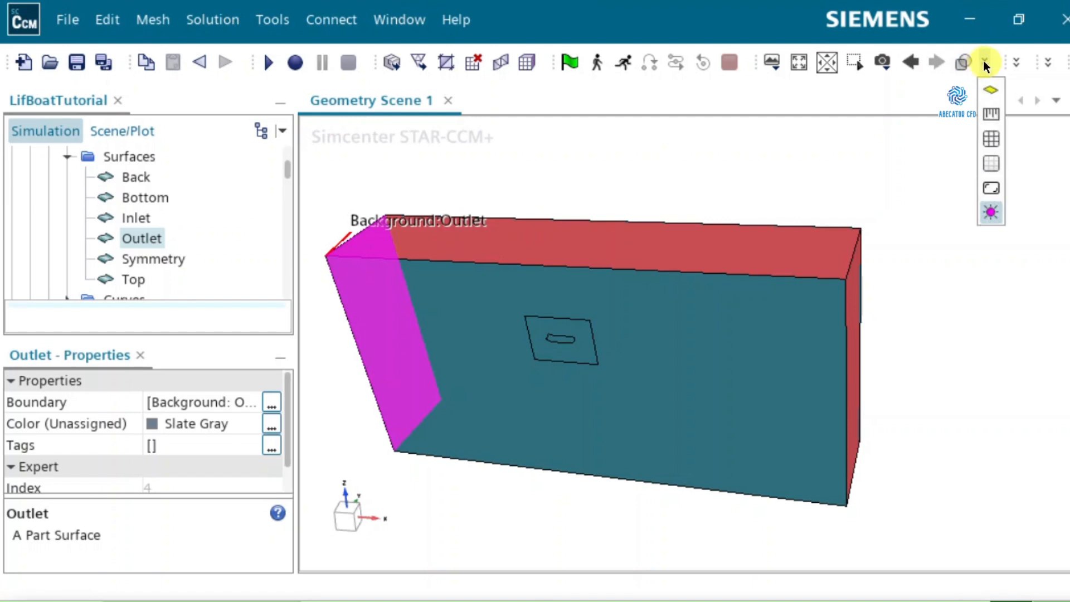
click(986, 64)
click(985, 65)
click(985, 63)
click(988, 64)
click(987, 64)
click(985, 64)
click(988, 118)
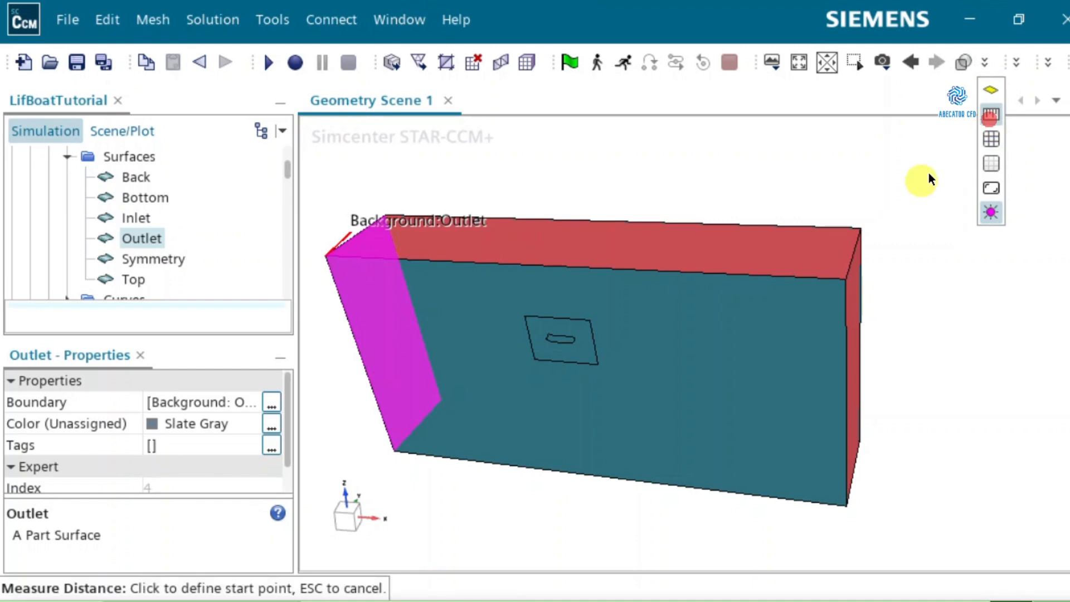
click(850, 252)
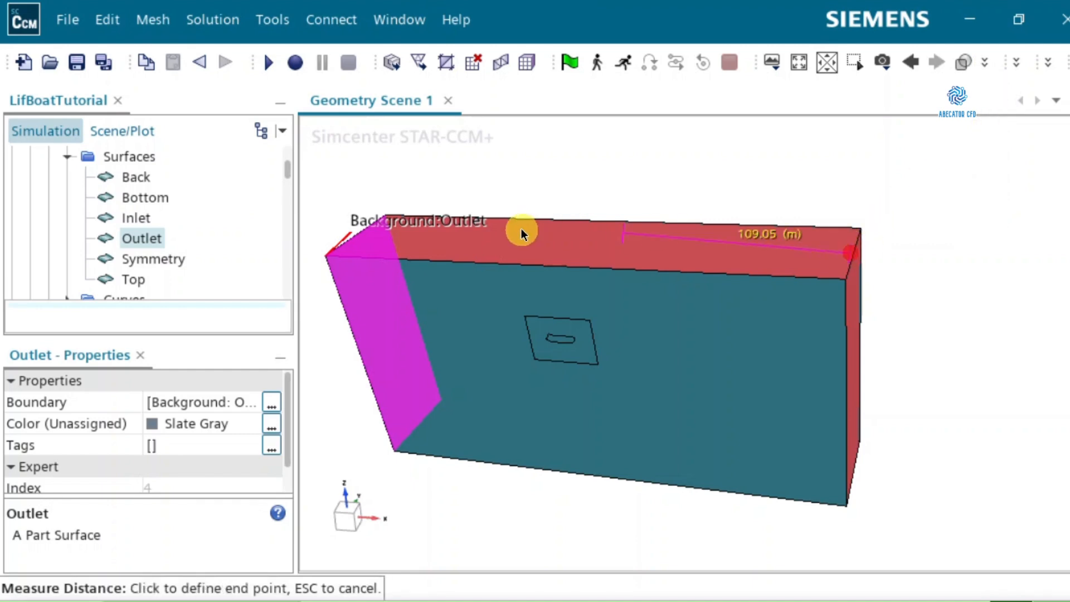
click(356, 231)
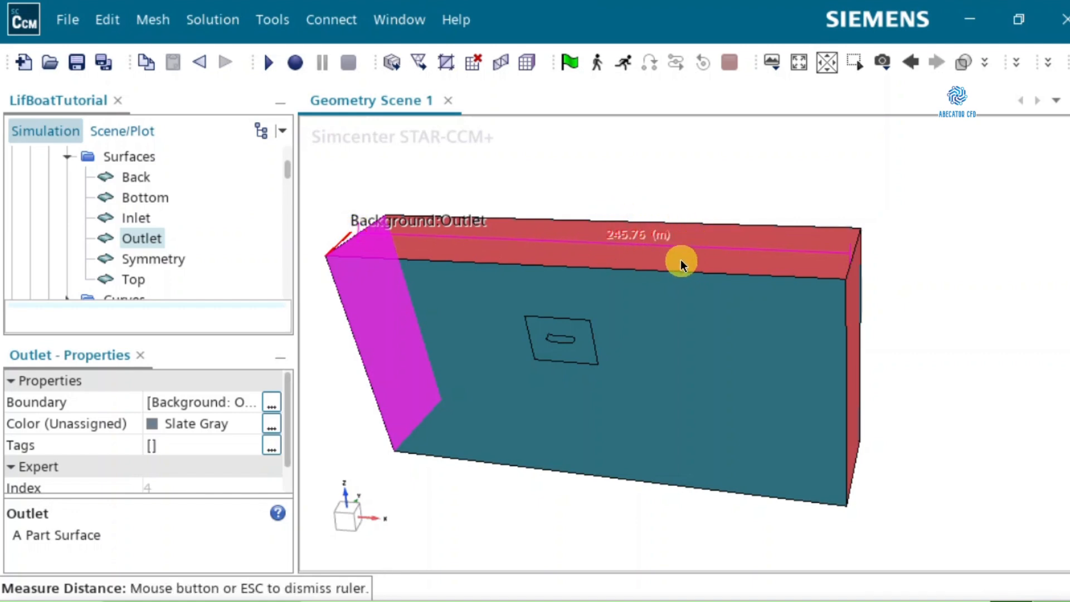
click(860, 229)
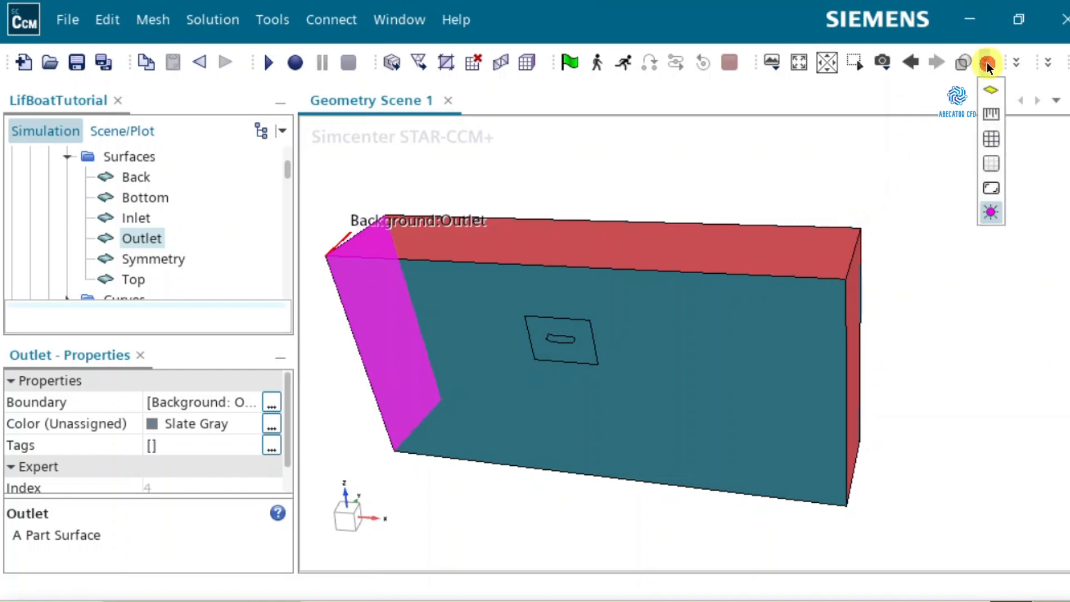
Measure the background domain's width along the top edge opposite the outlet
click(986, 62)
click(987, 64)
click(988, 65)
click(986, 65)
click(991, 115)
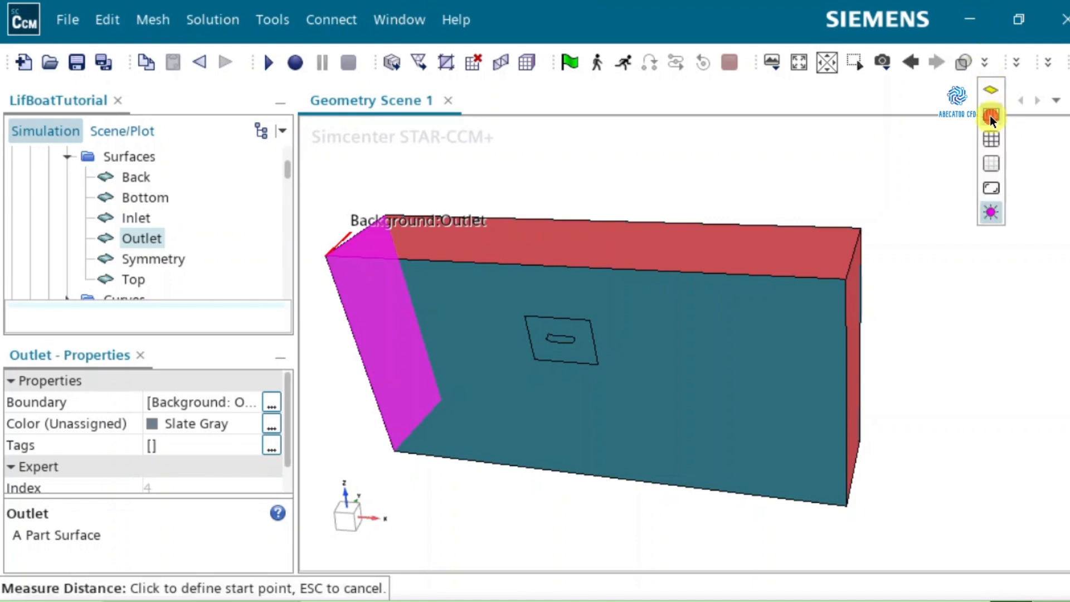
click(860, 229)
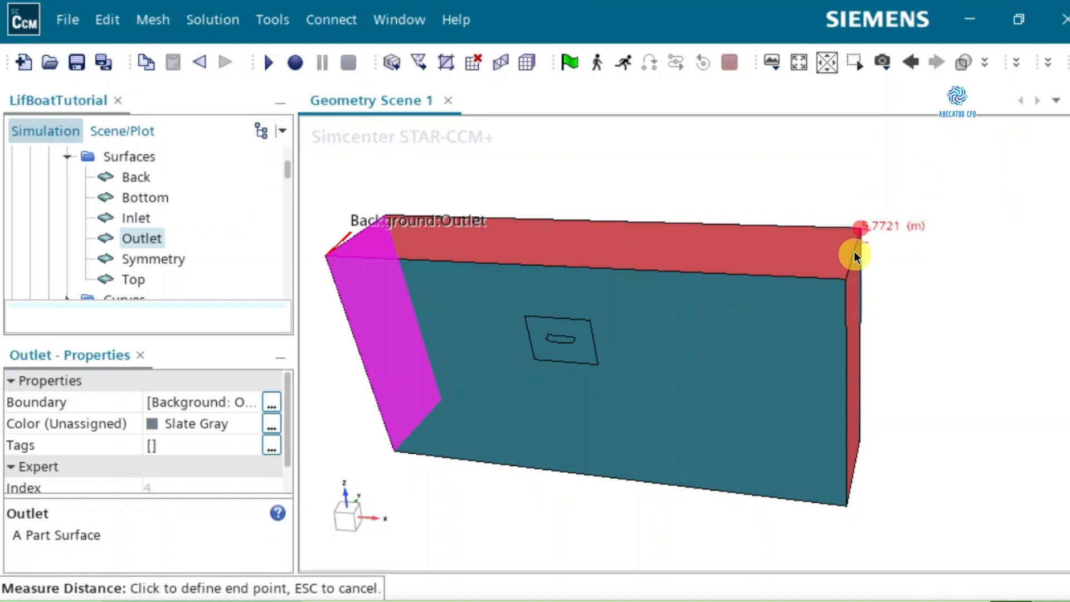
click(841, 282)
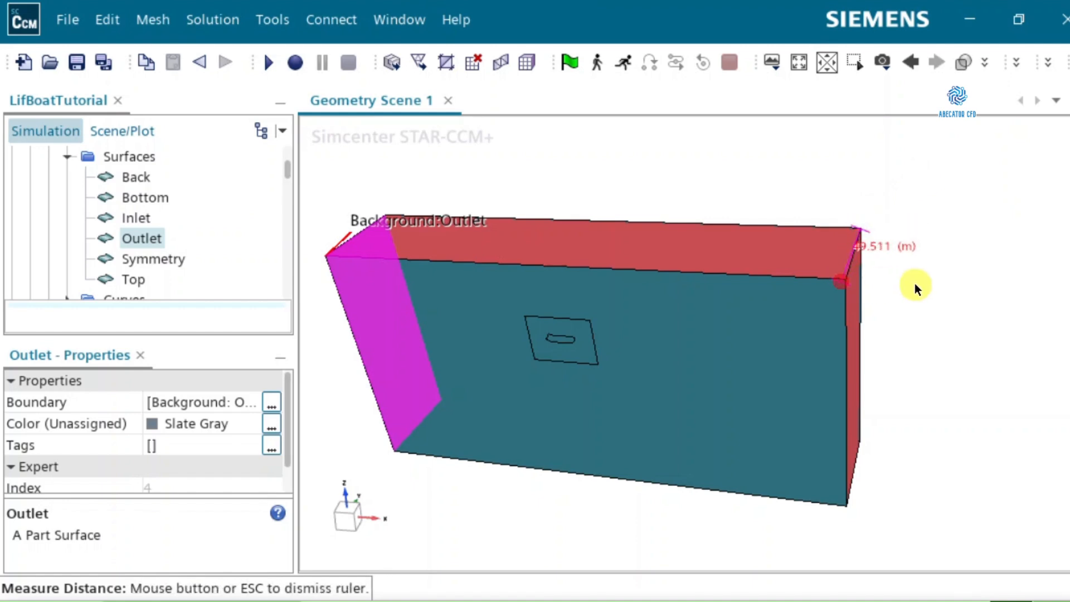
drag(920, 302, 948, 291)
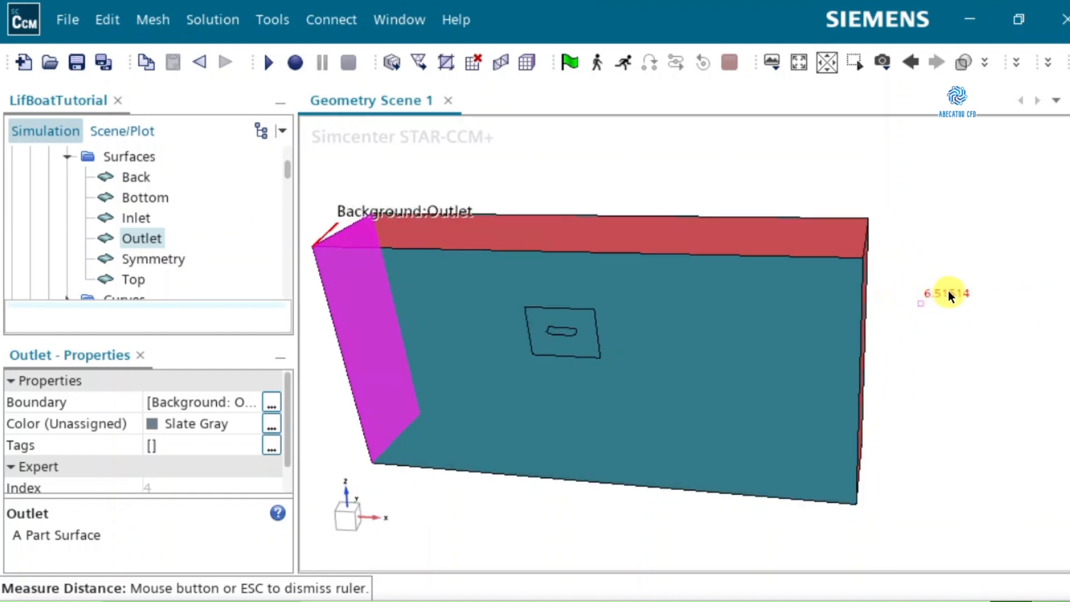
scroll(666, 334, down, 2)
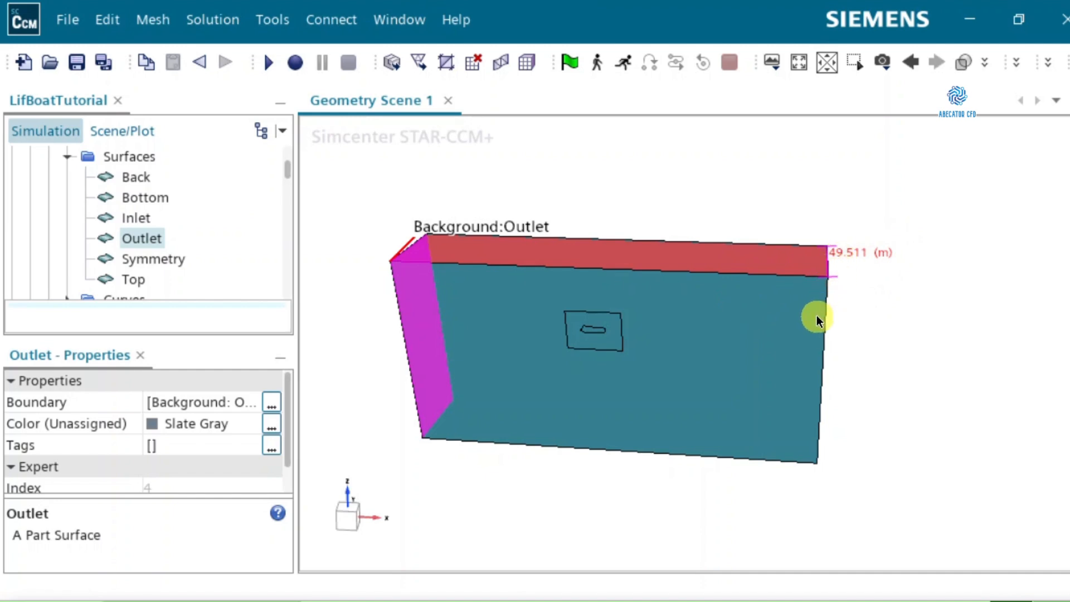
Set the default Base Size of the BackgroundMesh operation to 5 m
scroll(129, 194, up, 2)
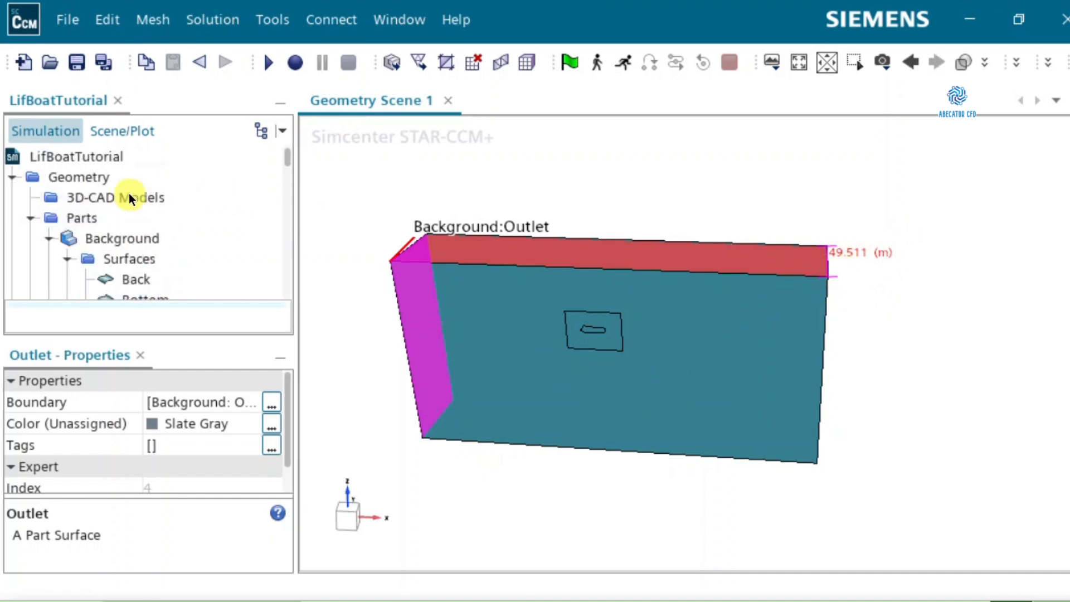
click(47, 238)
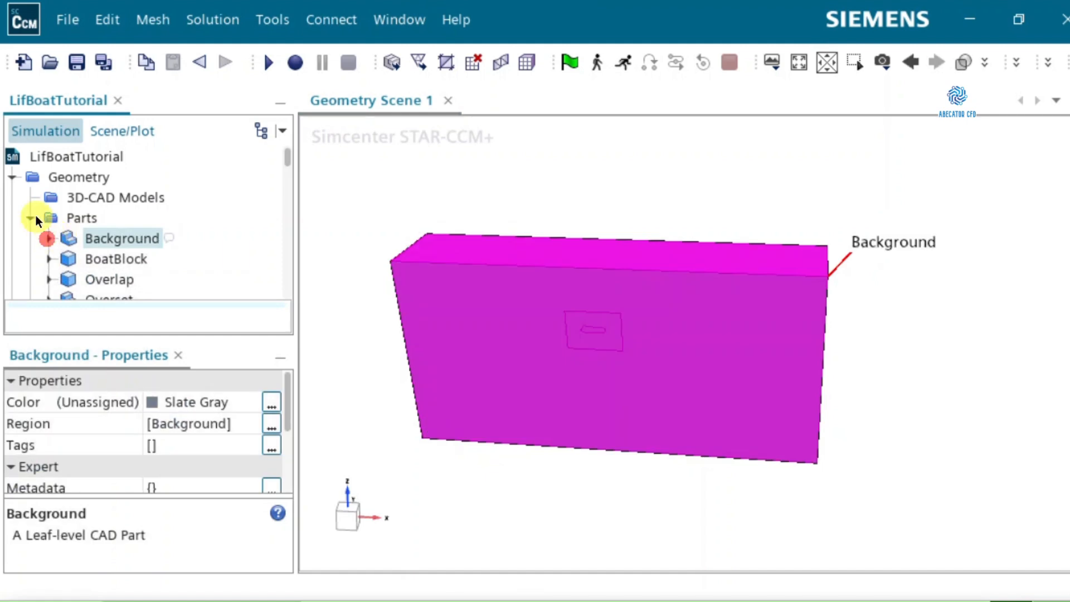
click(32, 217)
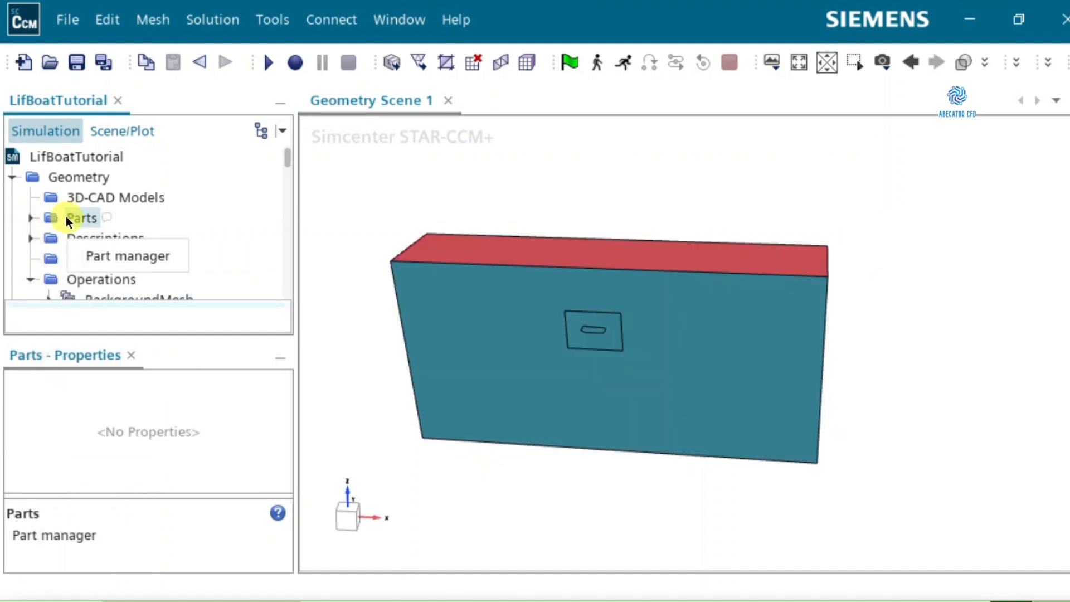
scroll(66, 215, down, 2)
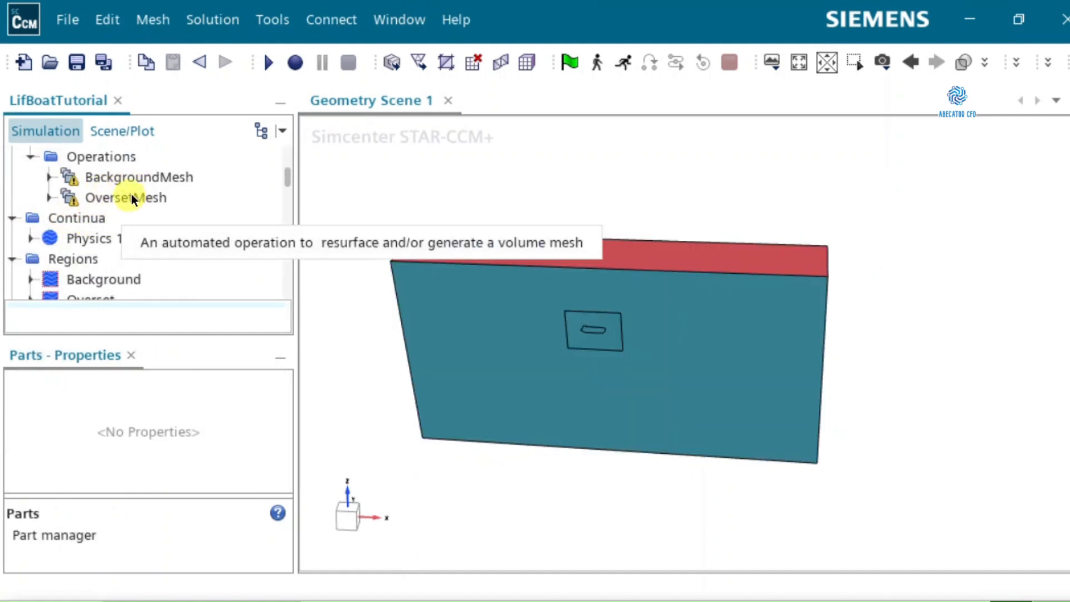
click(49, 177)
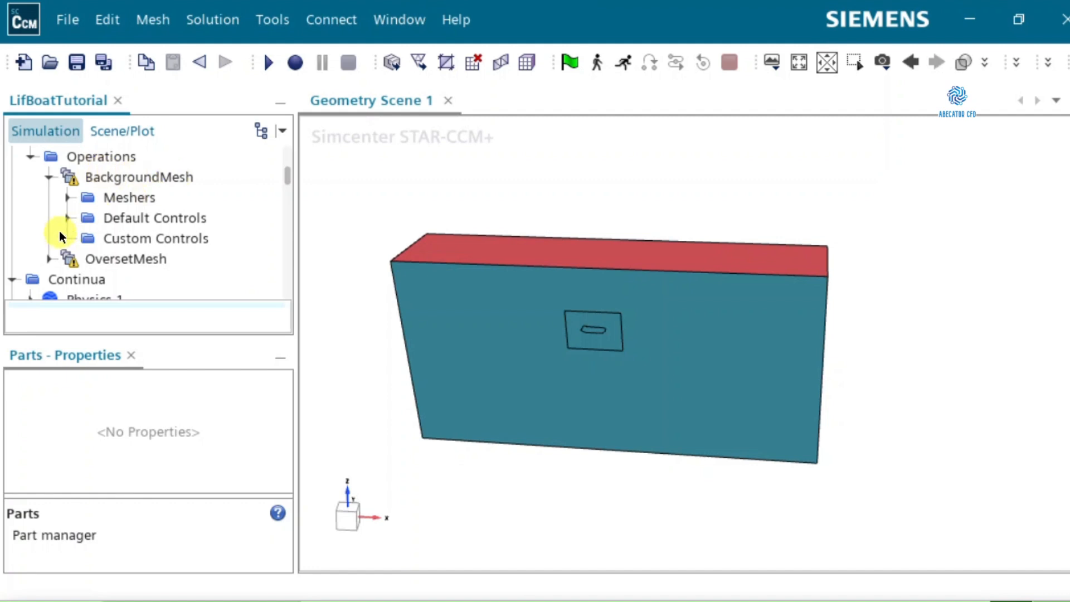
click(68, 218)
click(139, 178)
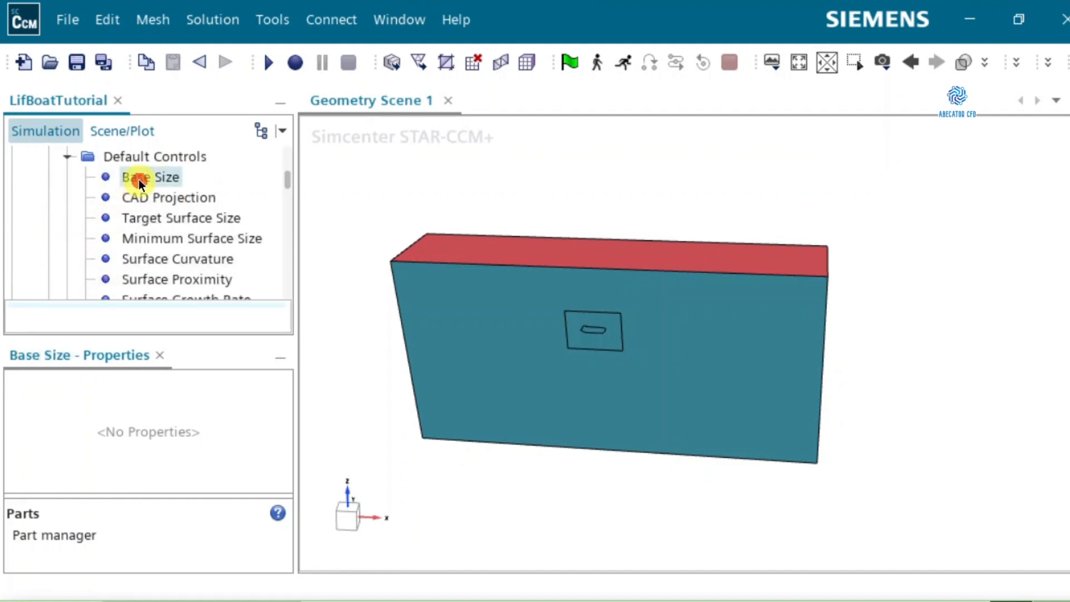
click(199, 405)
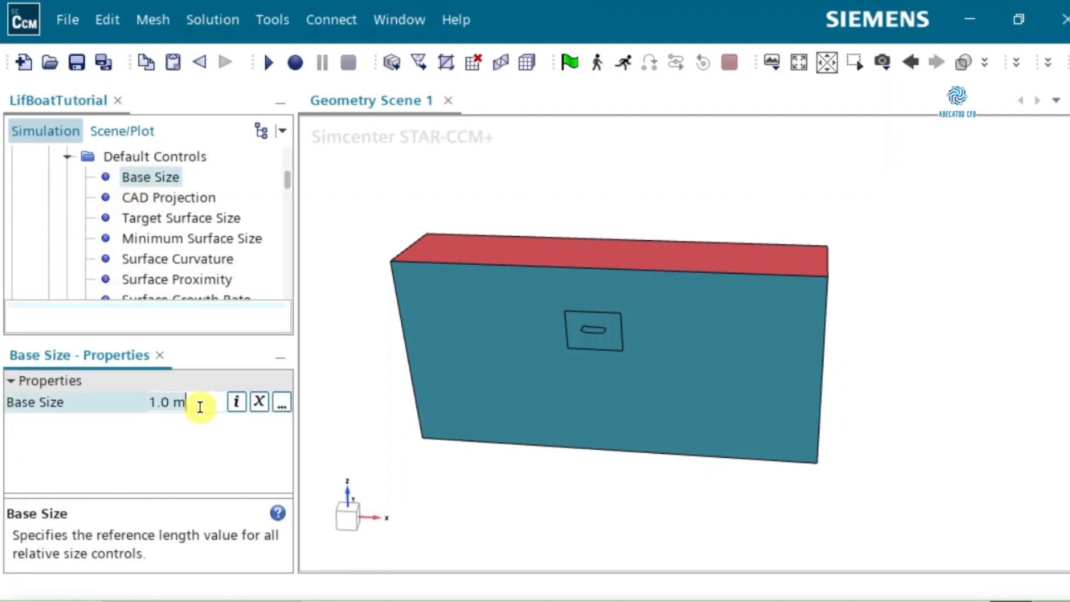
text(5)
key(Return)
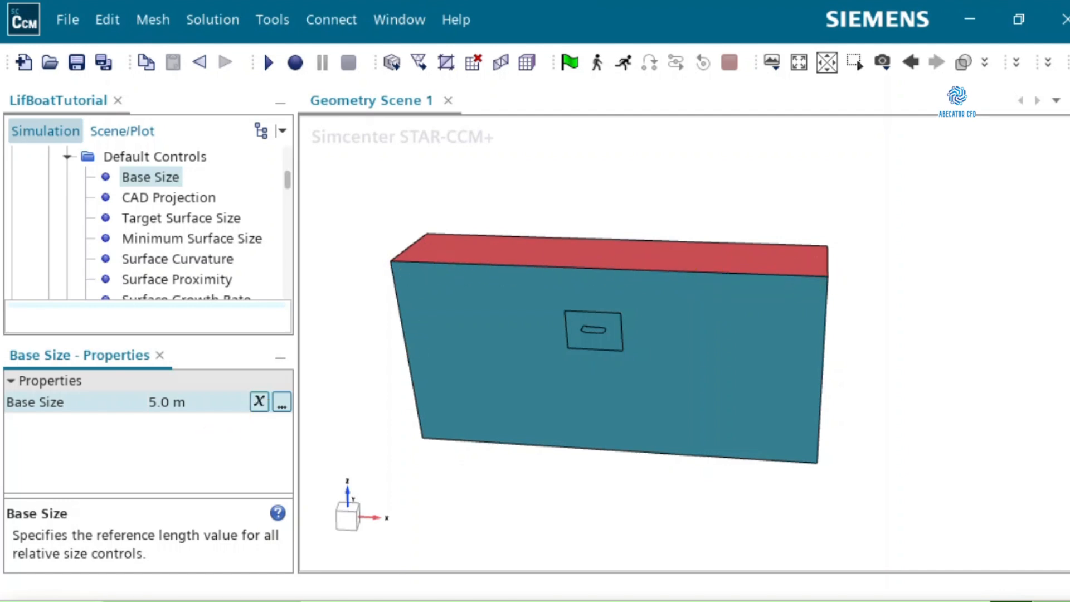
Add a volumetric control to the custom controls of the BackgroundMesh operation
mouse_move(161, 234)
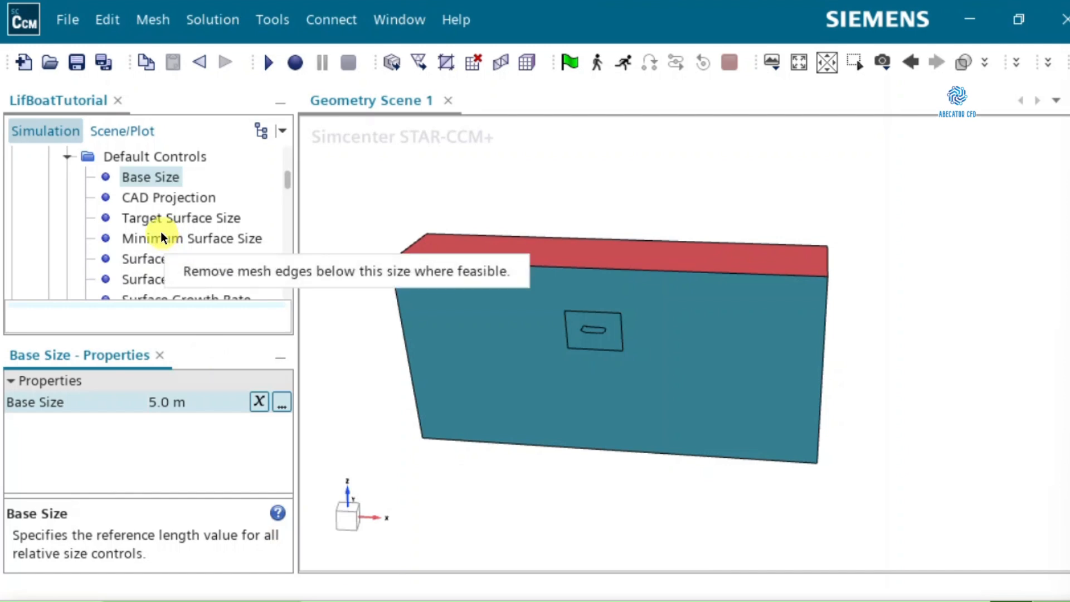
click(67, 158)
click(132, 177)
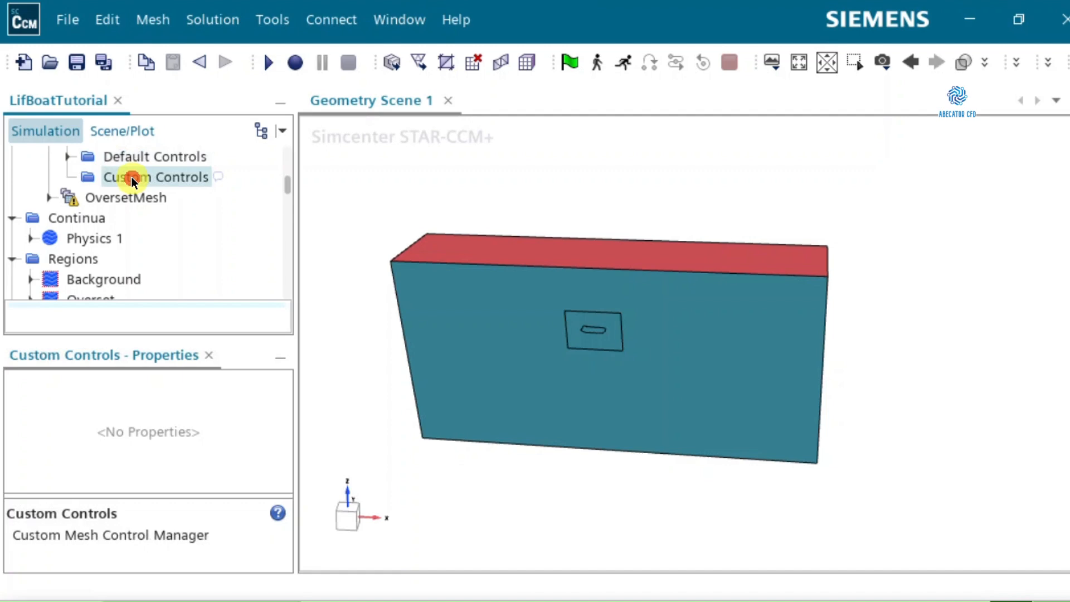
right_click(150, 176)
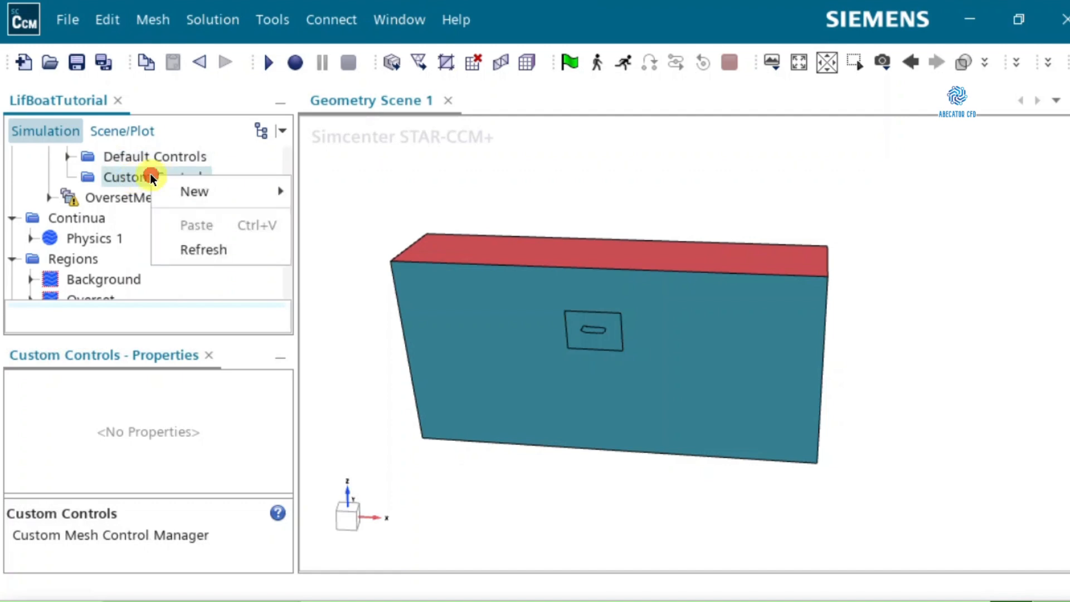
mouse_move(198, 193)
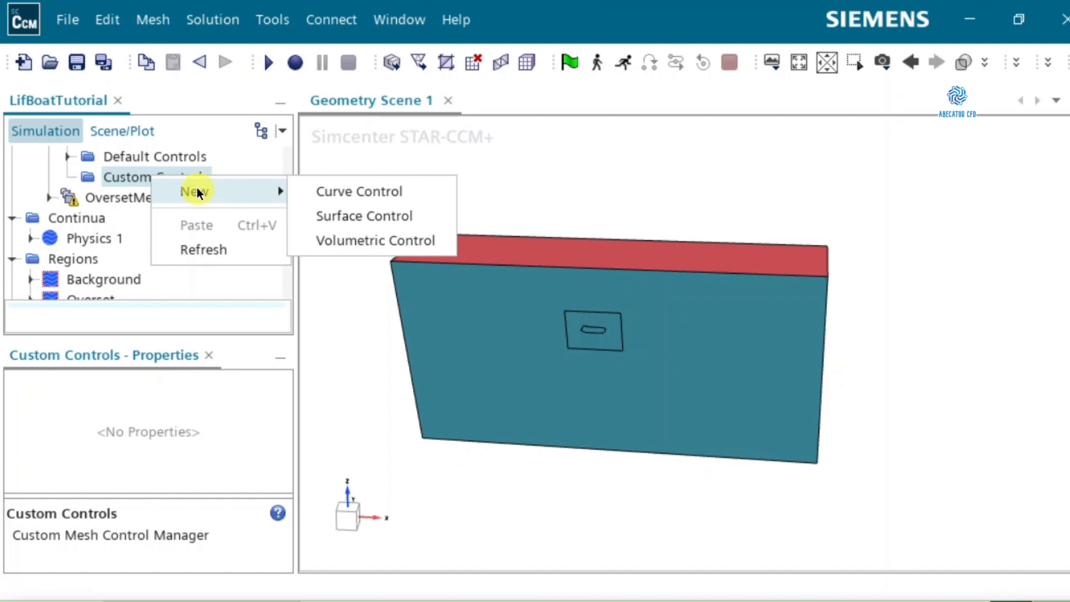
click(351, 246)
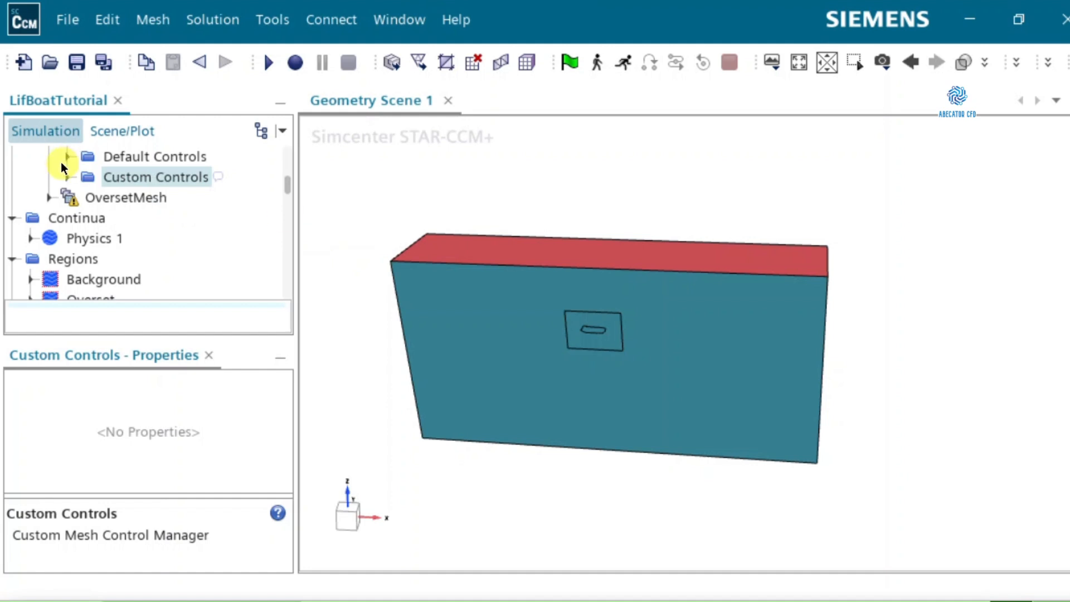
Rename the new volumetric control of BackgroundMesh as Overlap
click(68, 177)
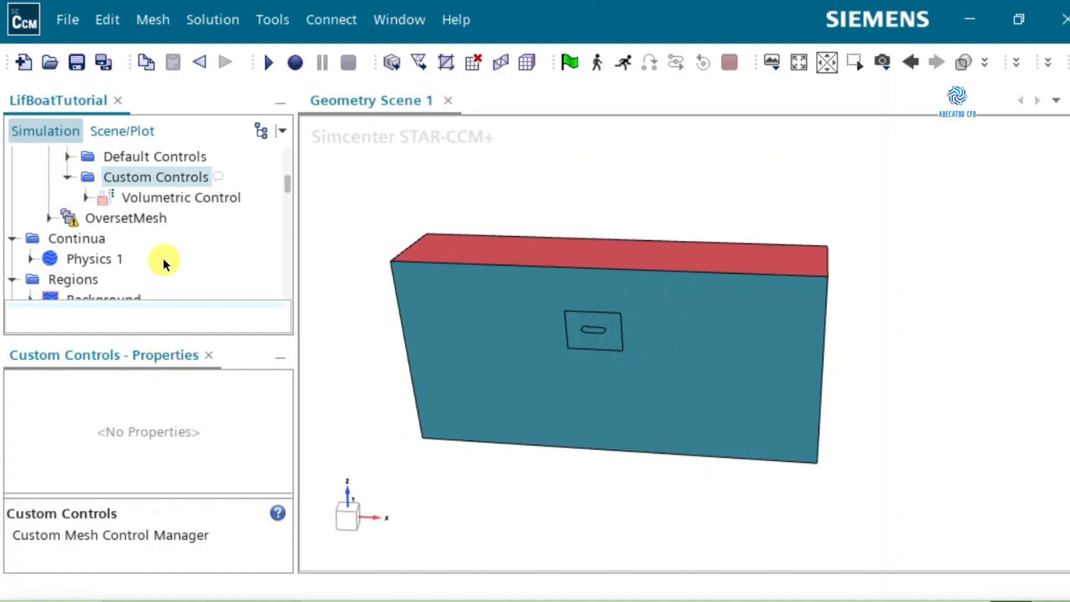
click(194, 193)
click(194, 193)
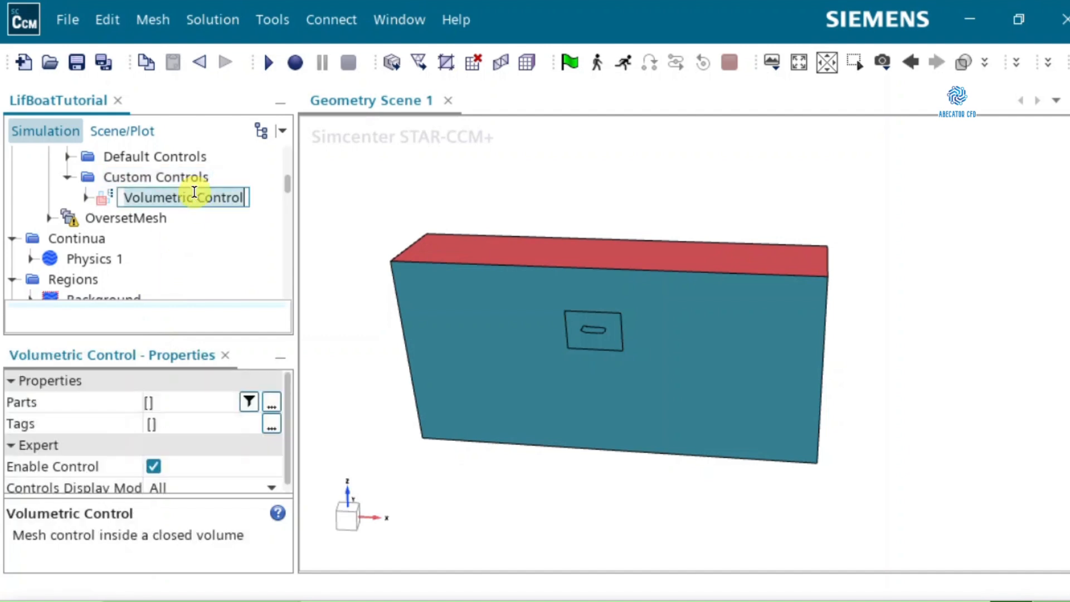
text(O)
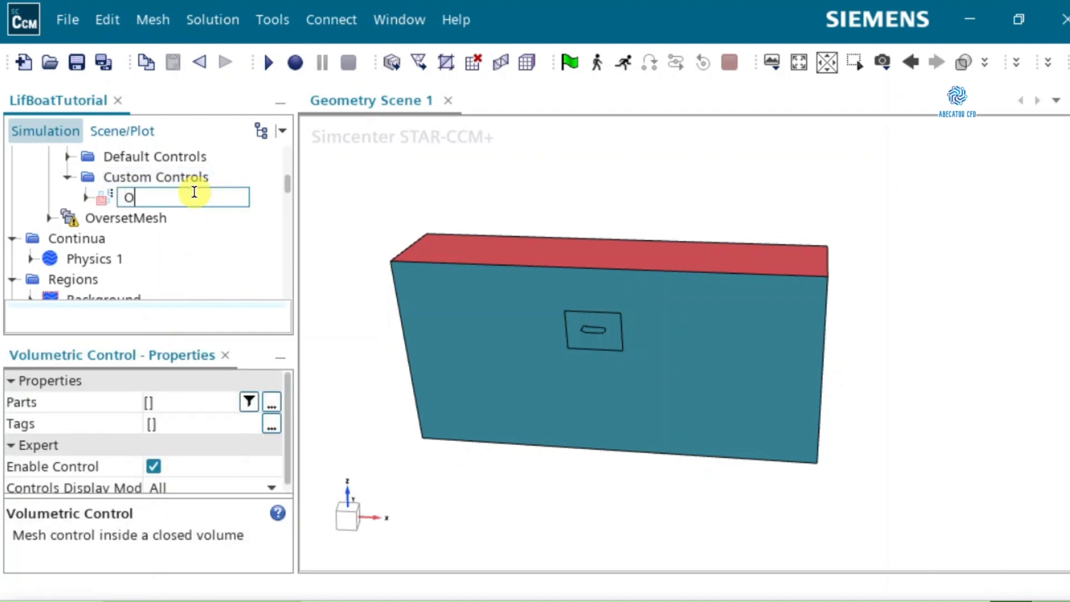
text(Verlap)
key(Left)
key(Left)
key(Left)
key(Left)
key(BackSpace)
text(v)
key(Return)
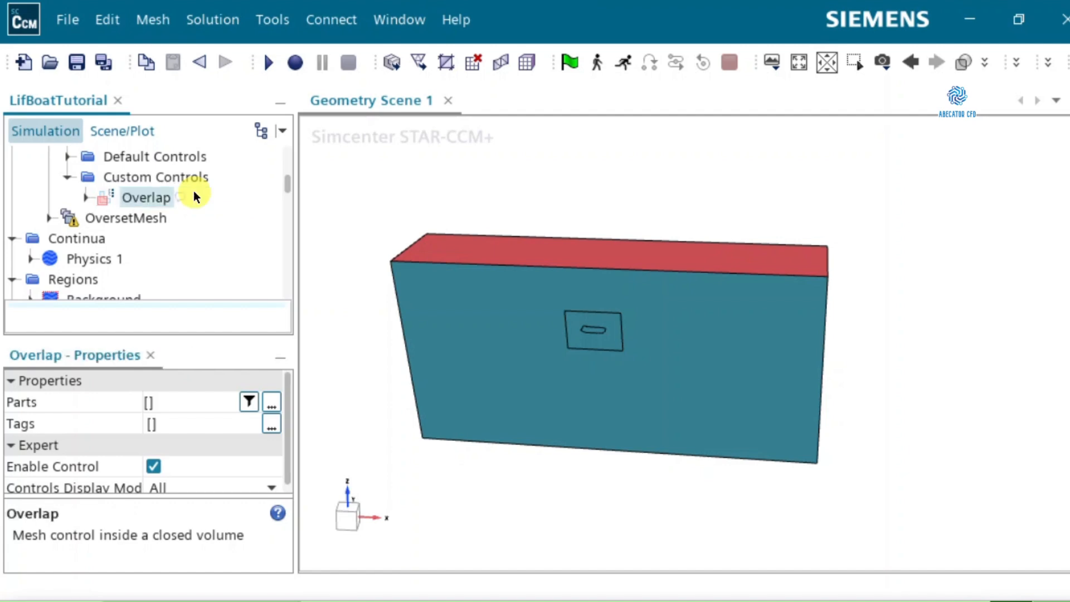
Enable Customize Size for the Surface Remesher of the Overlap volumetric control
click(85, 198)
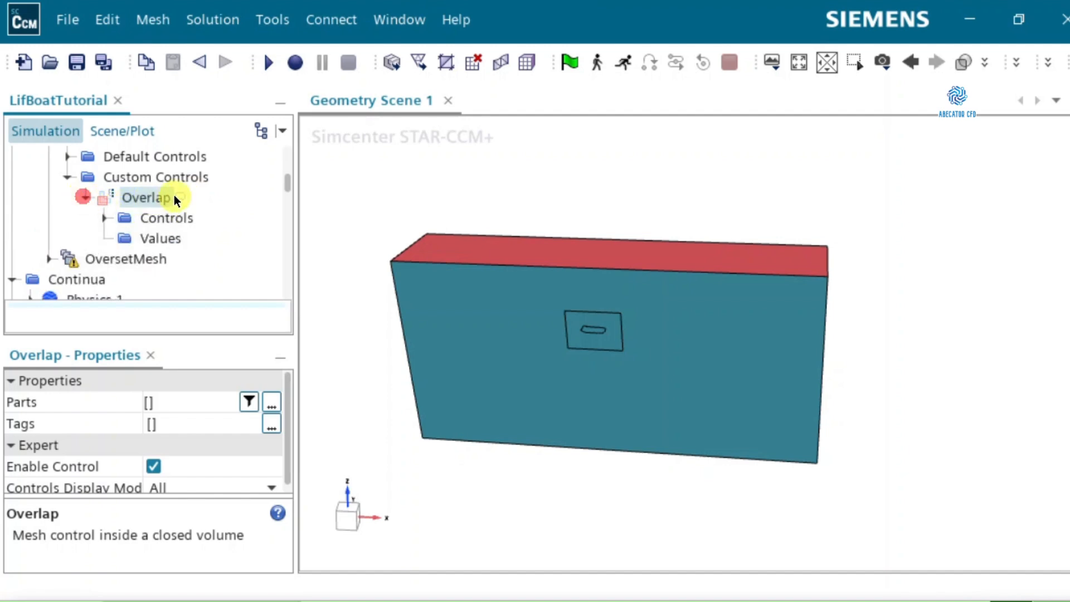
click(104, 218)
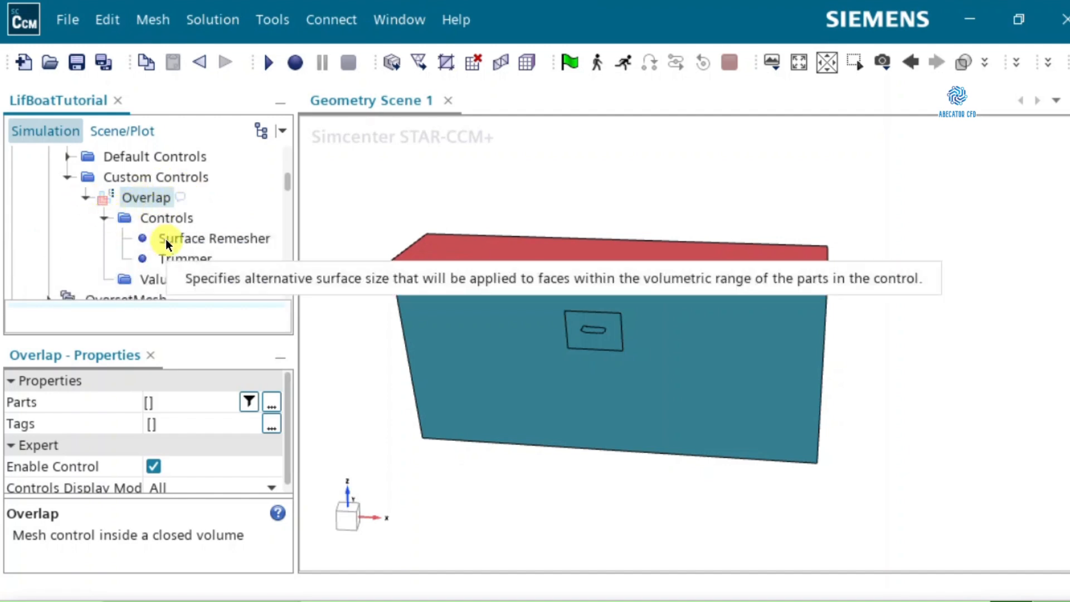
scroll(166, 239, down, 1)
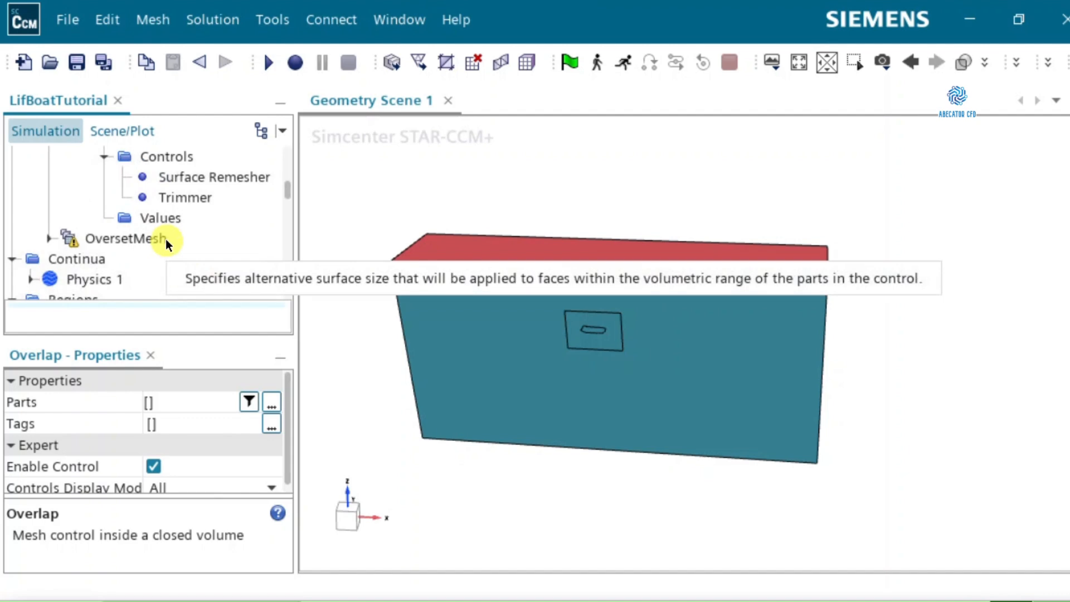
click(203, 177)
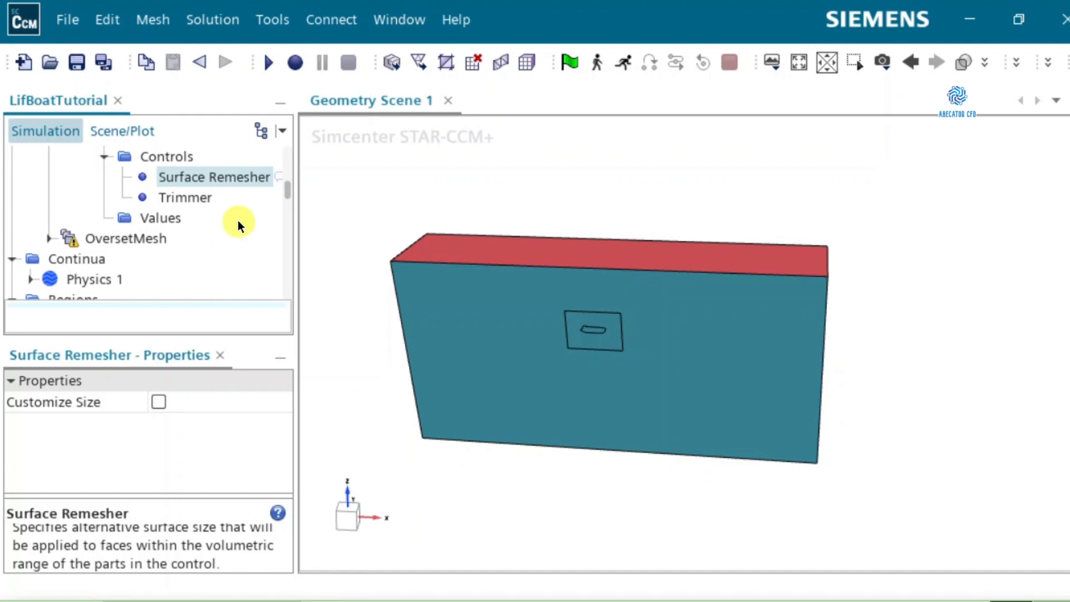
click(159, 402)
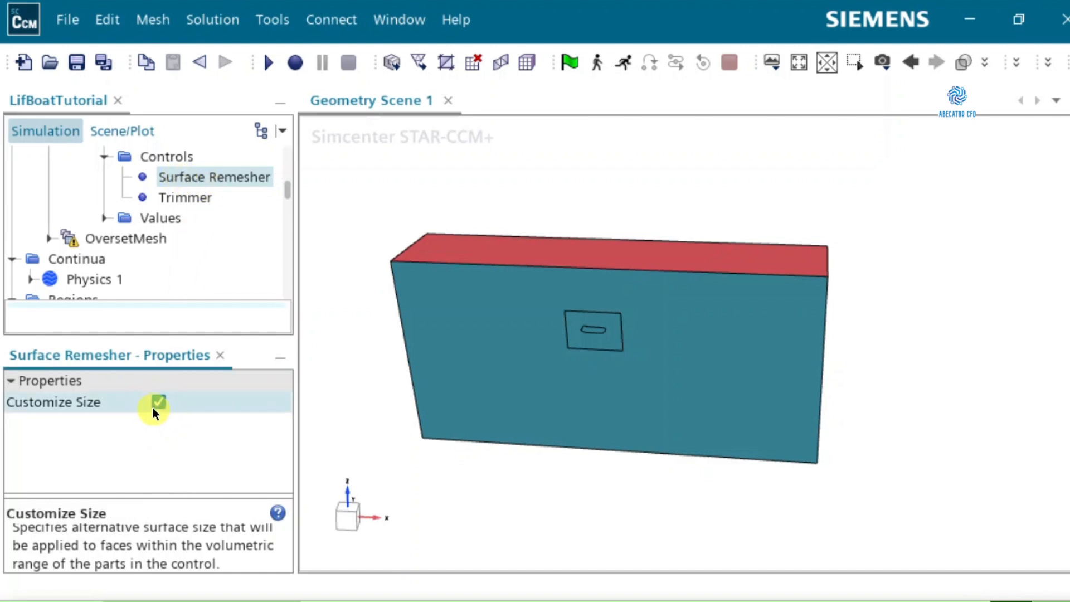
Switch the Overlap control's Custom Size to the Absolute size type and set the Absolute Size to 1.25 m
click(105, 219)
click(180, 240)
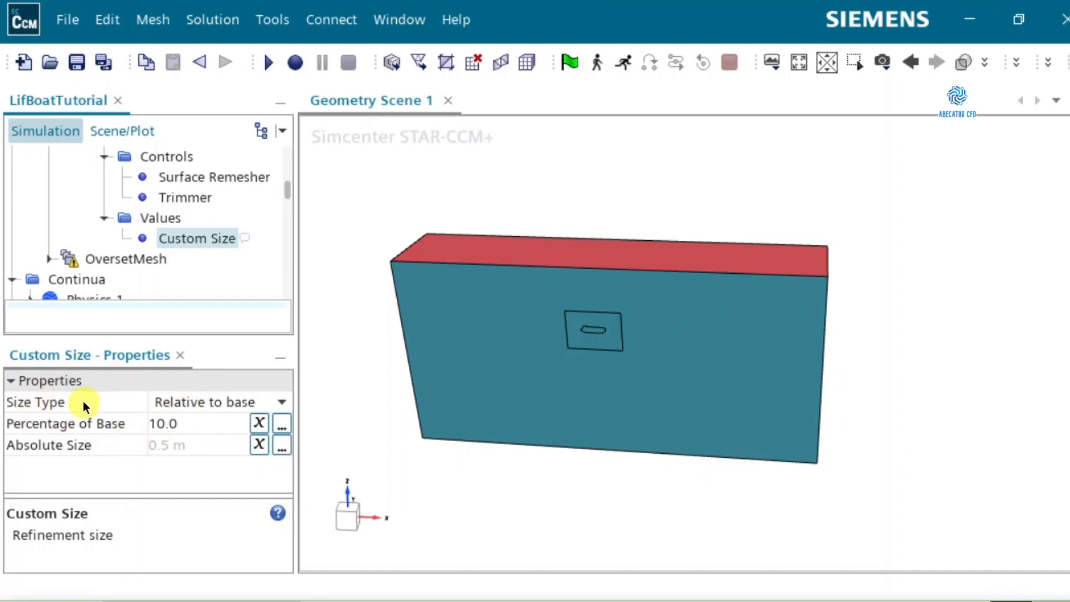
click(212, 402)
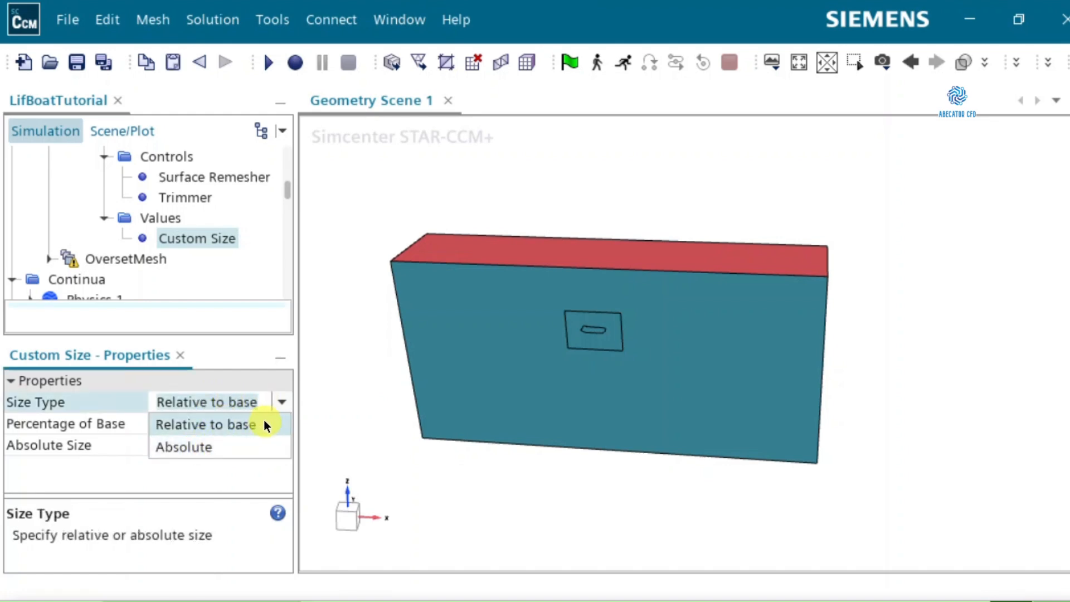
click(241, 424)
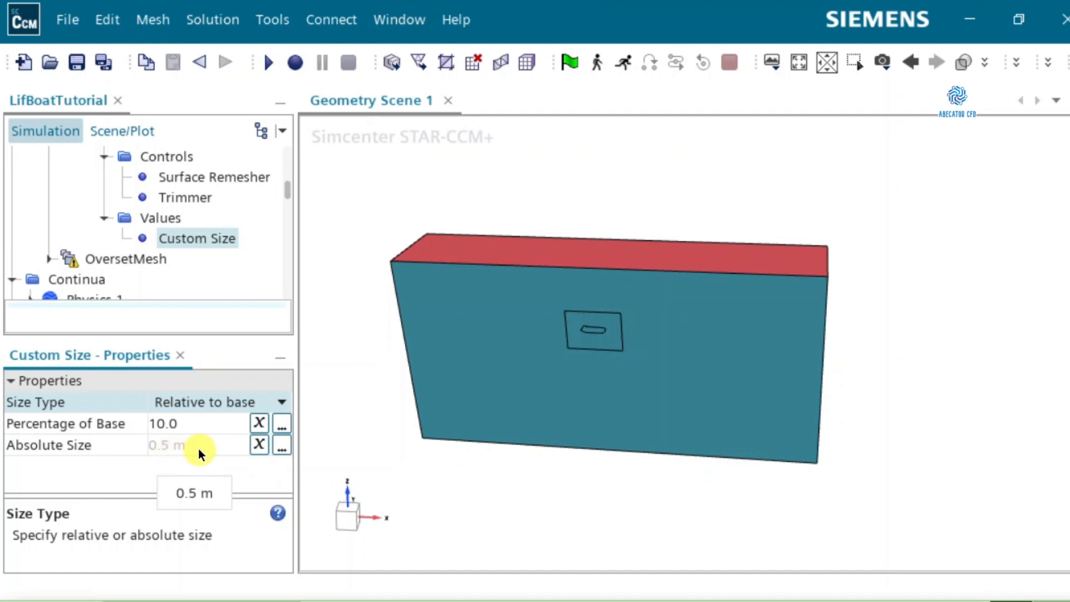
click(210, 404)
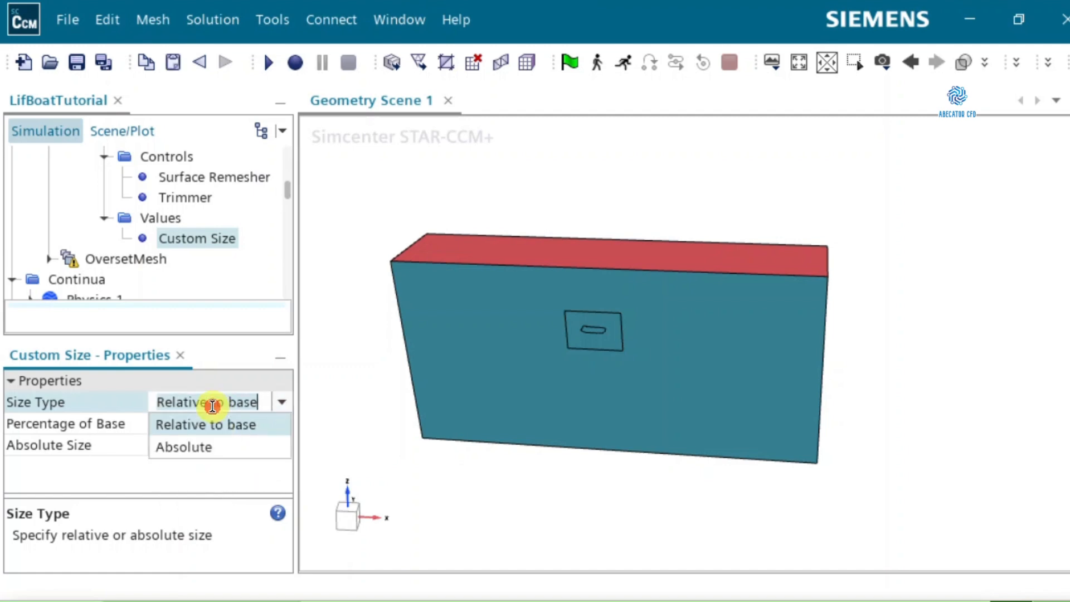
click(195, 447)
click(202, 442)
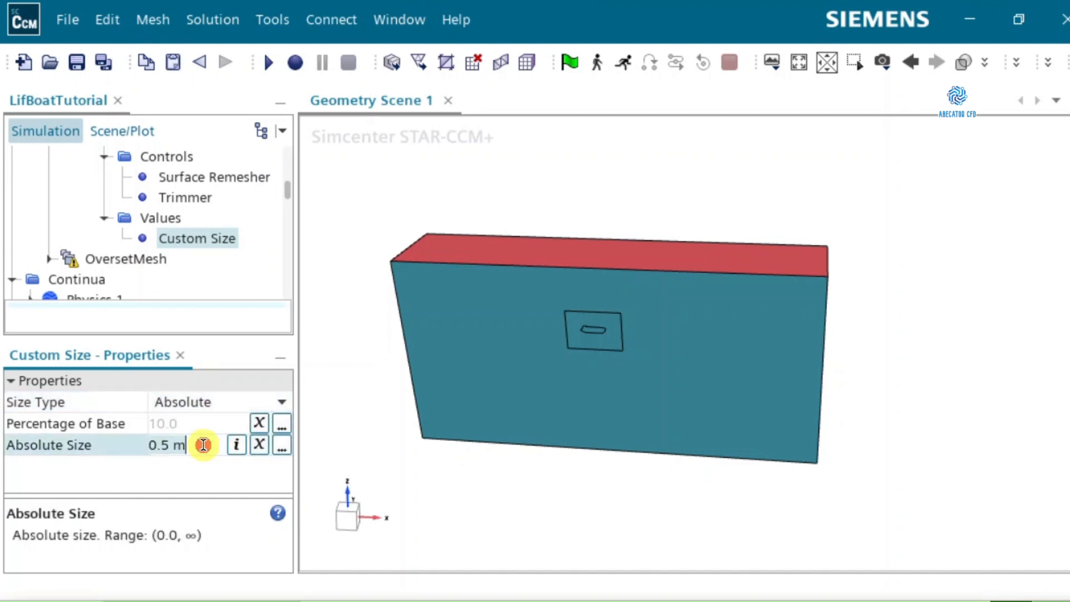
text(1)
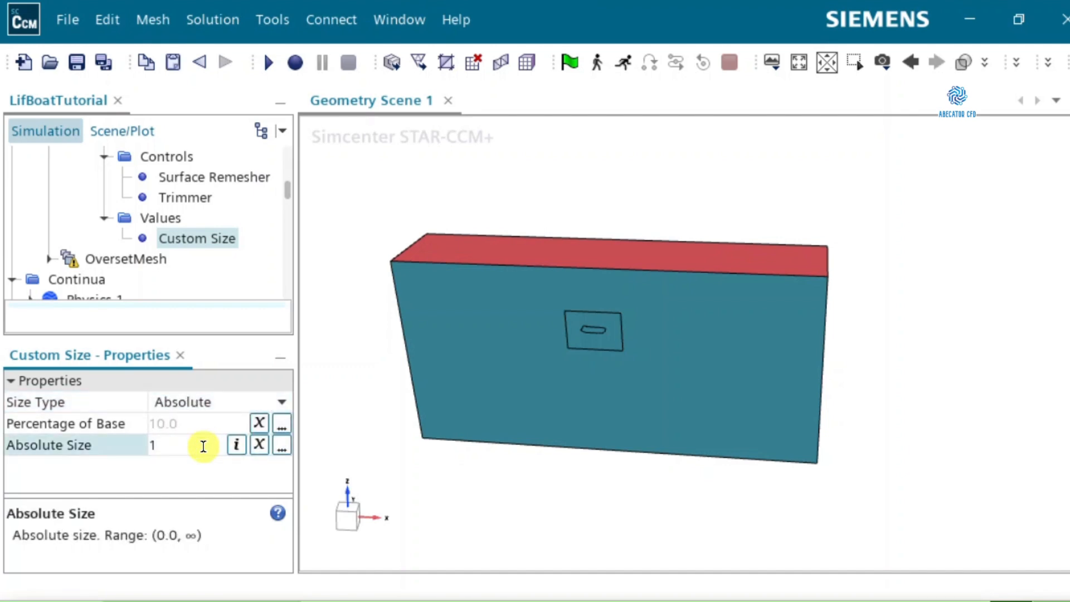
text(.25)
key(Return)
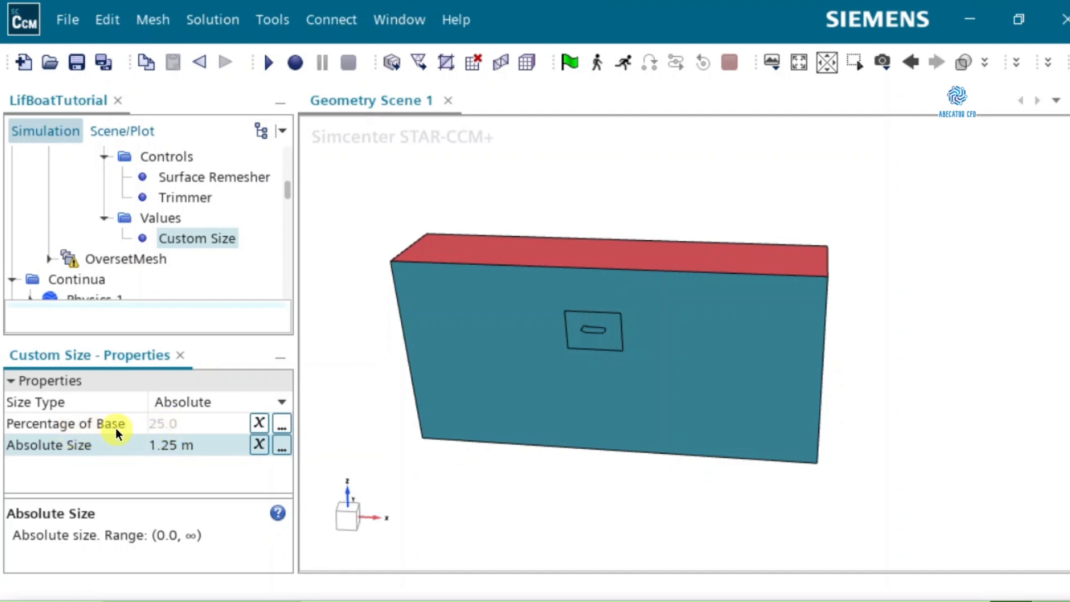
Set the Overlap control's Custom Size to Relative to base with a Percentage of Base of 50
click(206, 410)
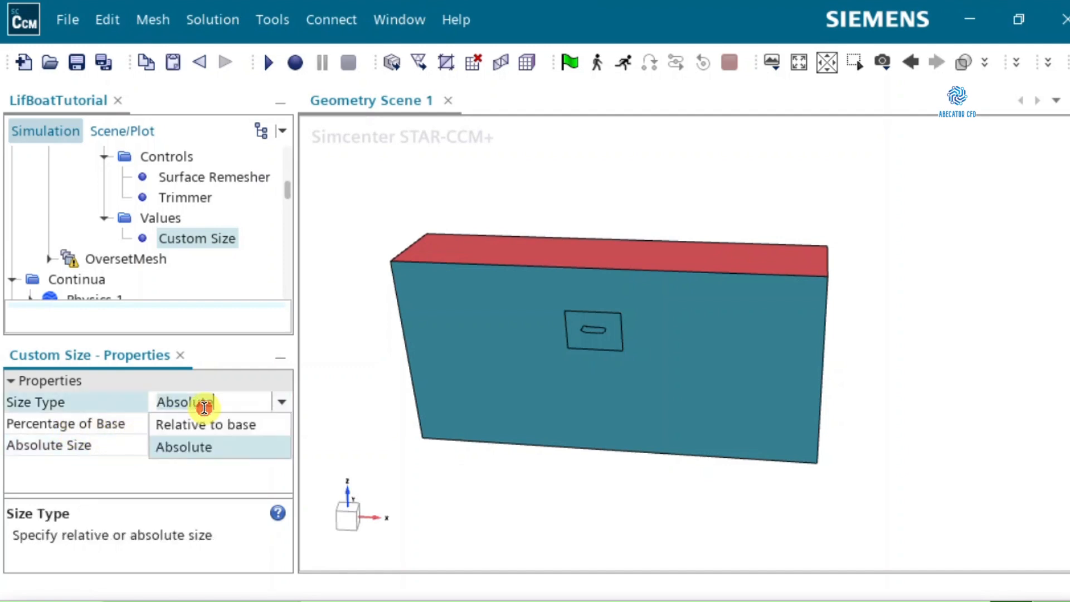
click(198, 426)
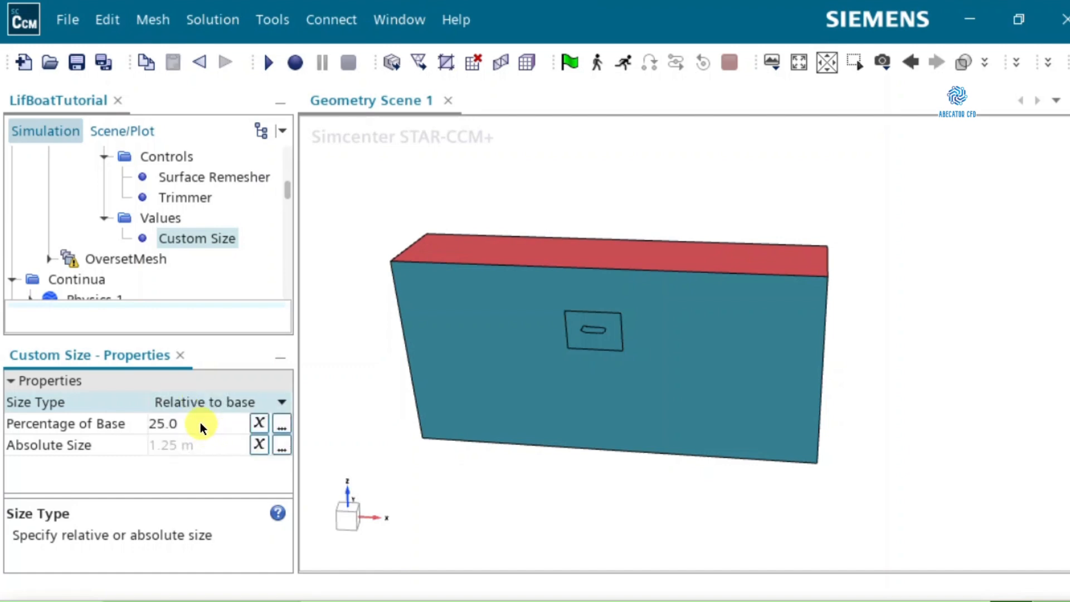
click(199, 422)
text(50)
key(Return)
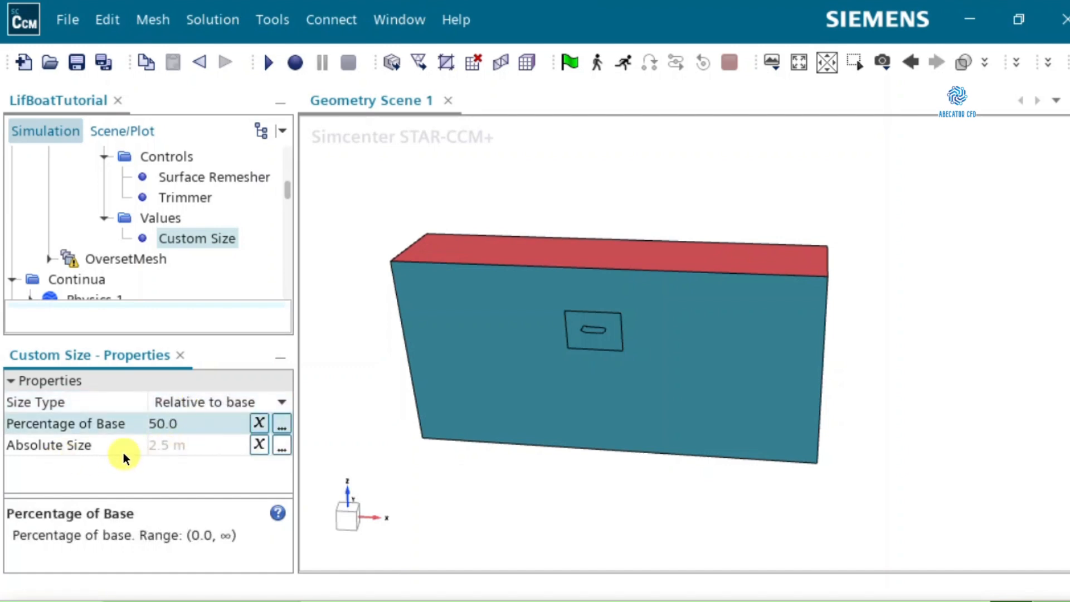
Set the Percentage of Base of the Overlap control's Custom Size to 25
click(199, 424)
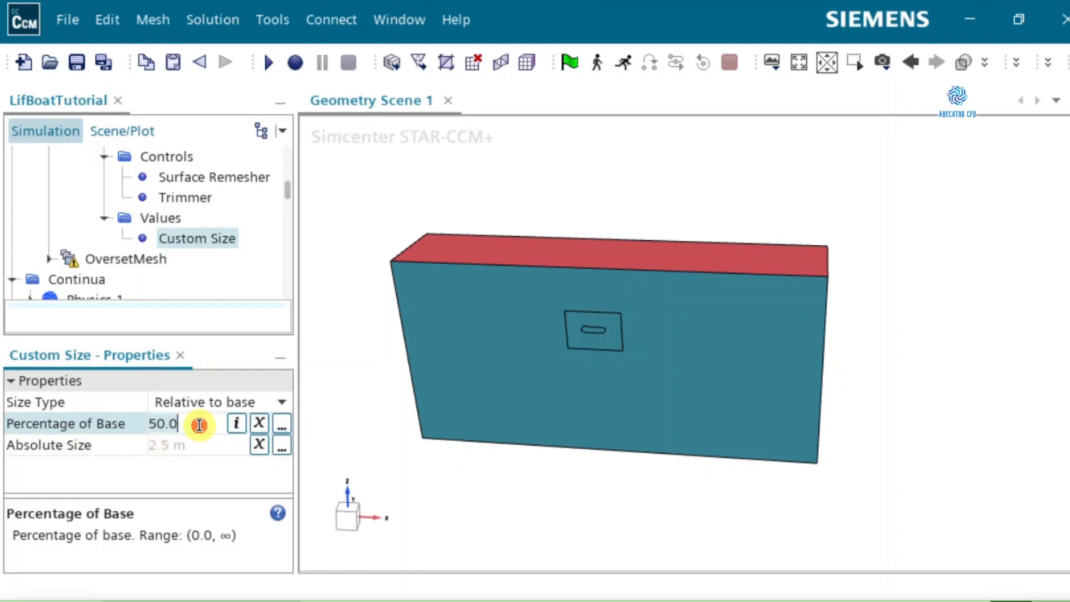
key(BackSpace)
key(BackSpace)
key(BackSpace)
key(BackSpace)
text(25)
key(Return)
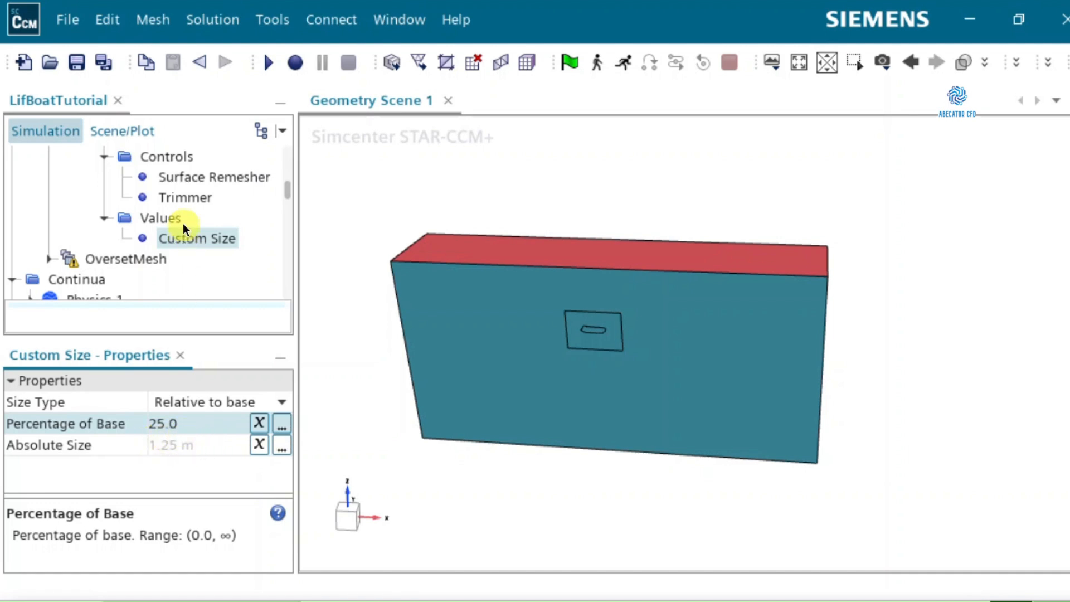
Highlight the Overlap block part in the geometry scene and examine its extent around the overset box from the side
scroll(182, 221, up, 1)
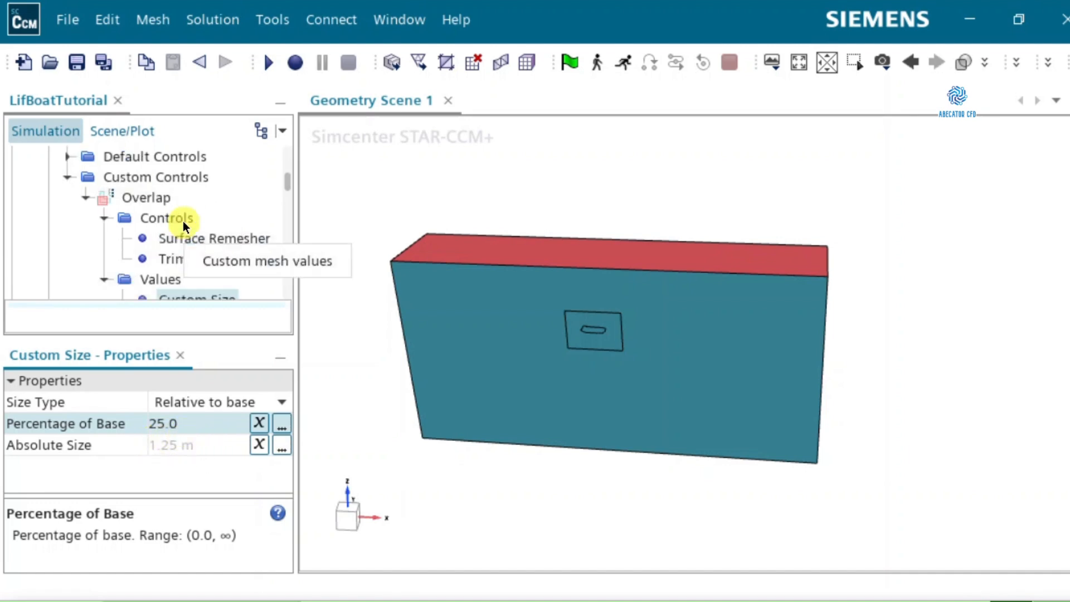
scroll(601, 348, up, 1)
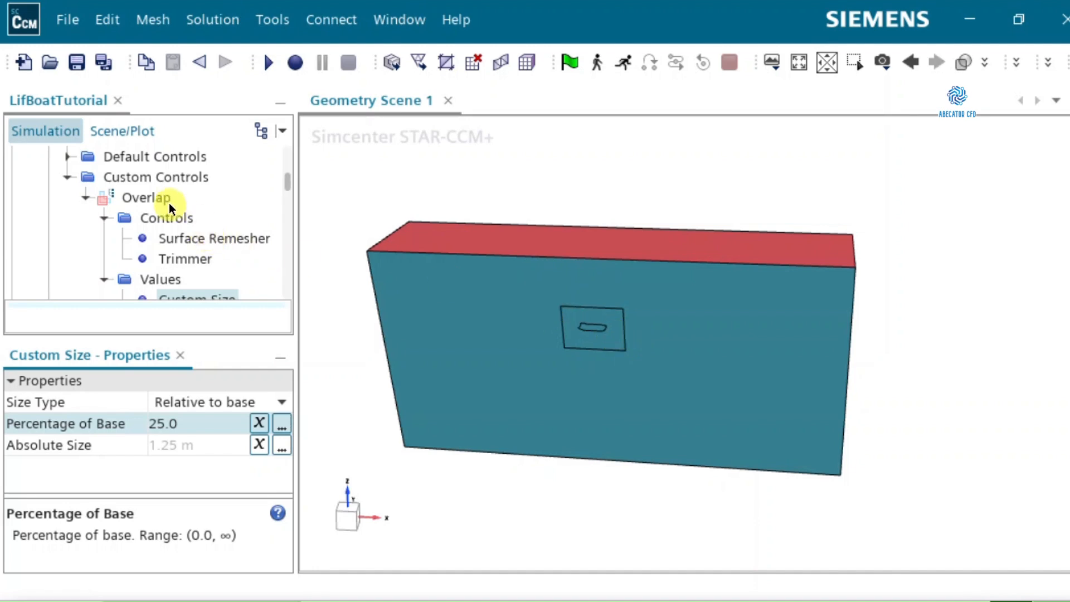
scroll(144, 191, up, 1)
scroll(143, 190, up, 2)
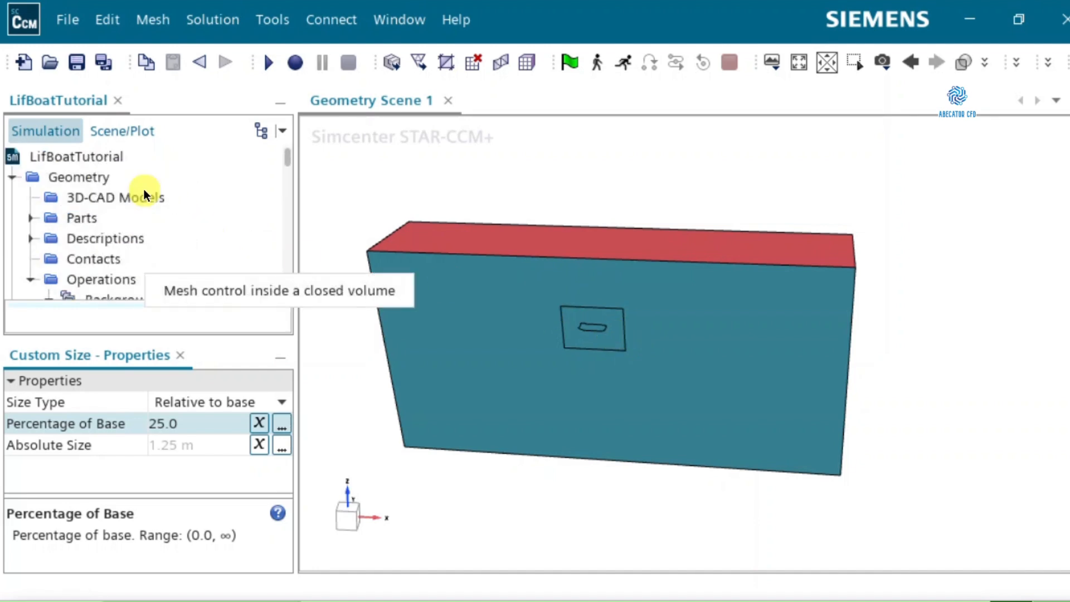
click(29, 217)
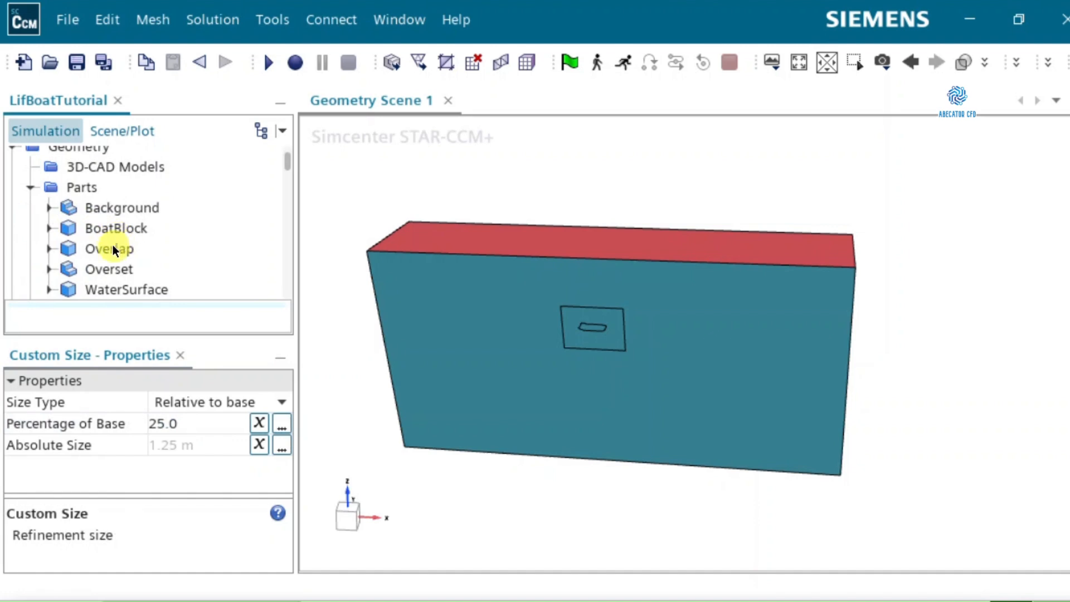
click(112, 247)
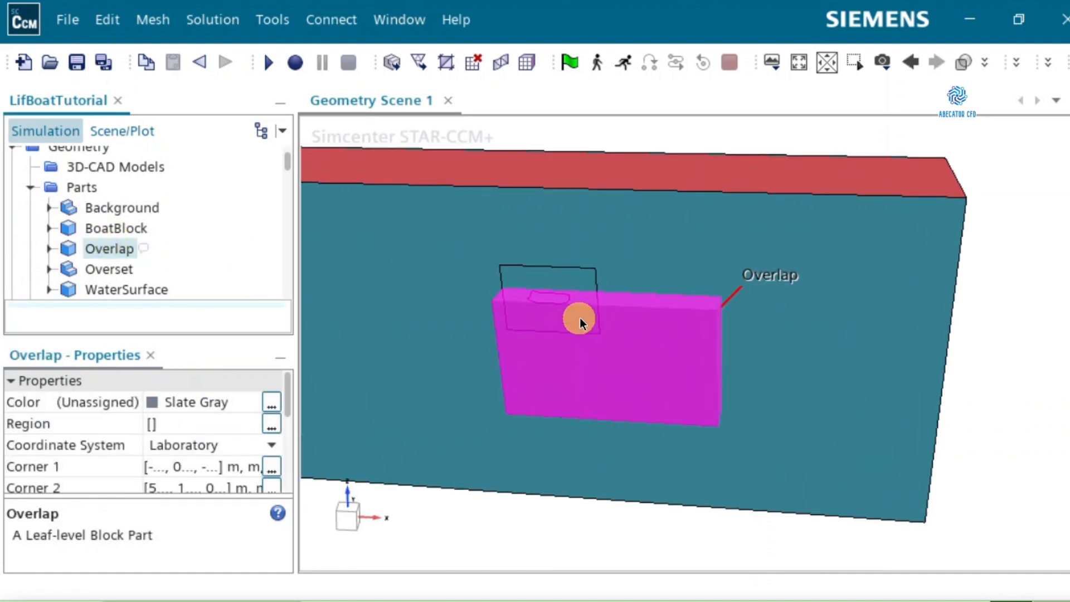
drag(575, 354, 586, 326)
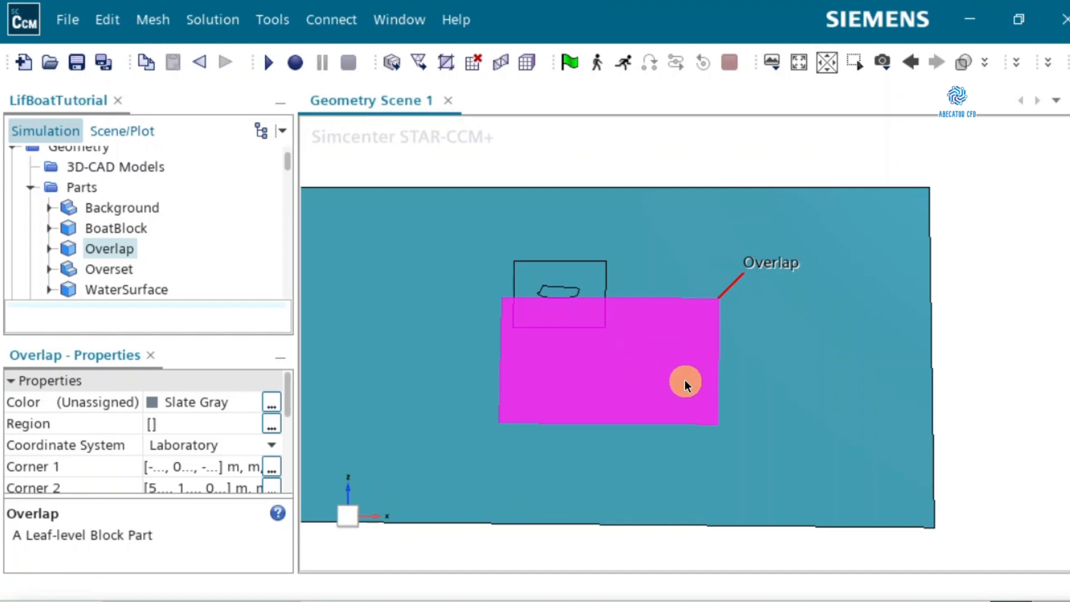
Review the Surface Remesher, Trimmer and Custom Size settings of the BackgroundMesh operation's Overlap control
scroll(88, 208, down, 2)
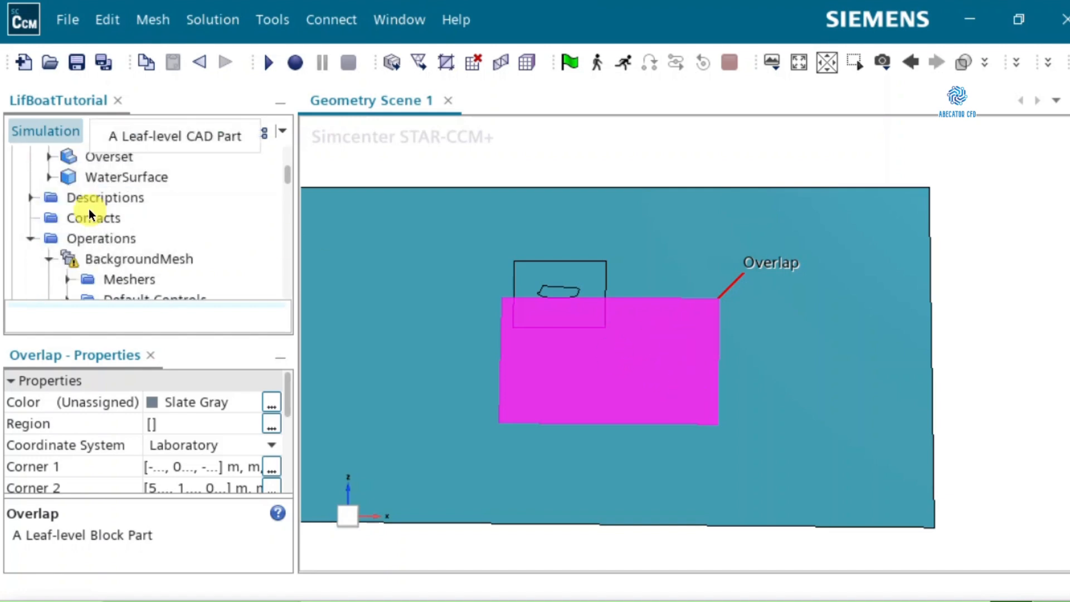
scroll(89, 208, down, 1)
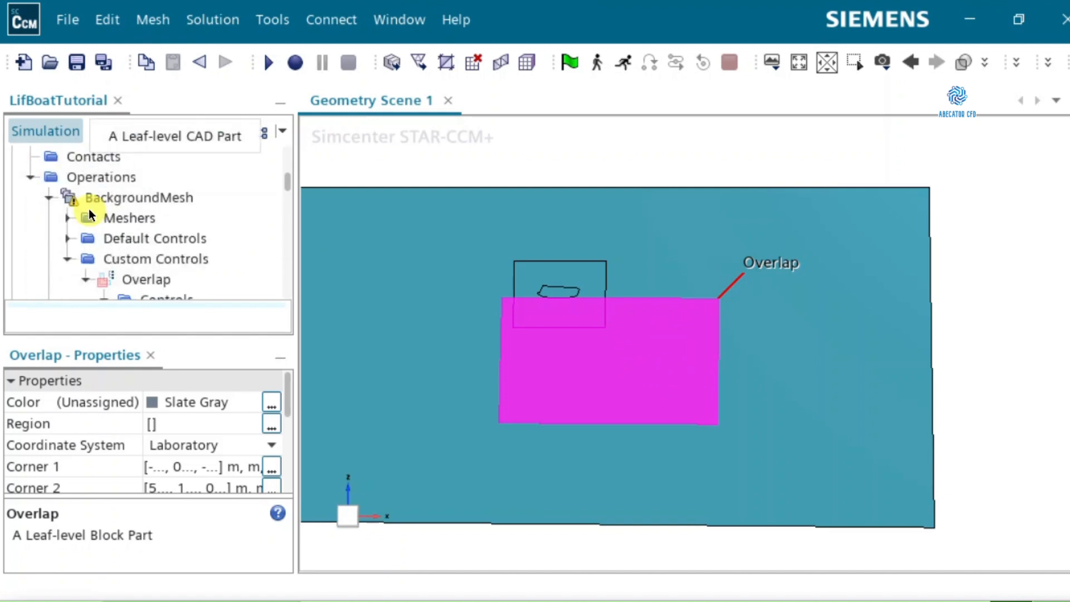
scroll(88, 209, down, 1)
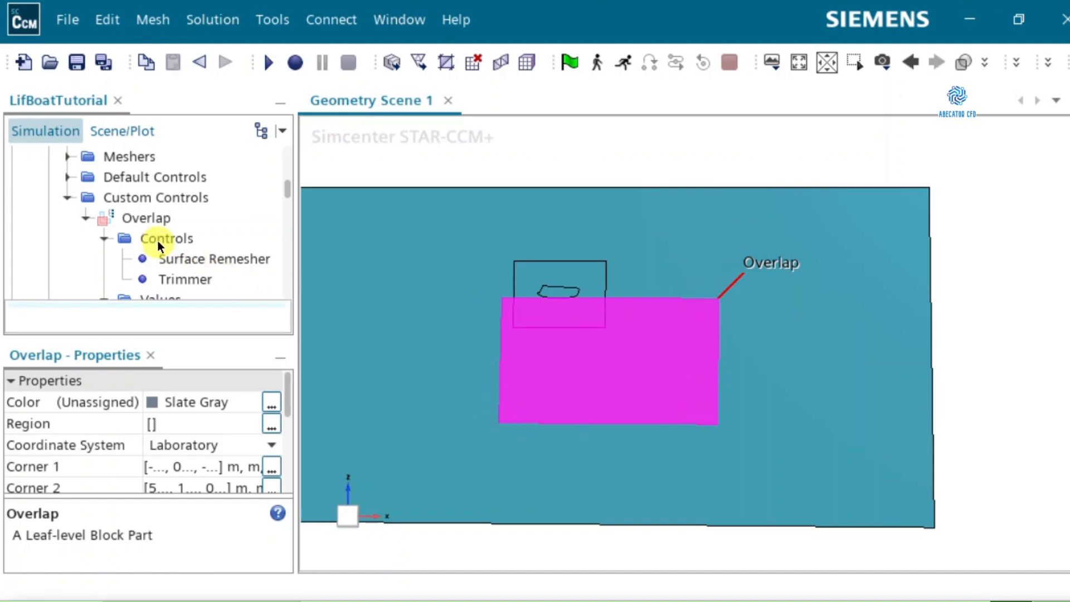
scroll(158, 241, down, 1)
click(195, 259)
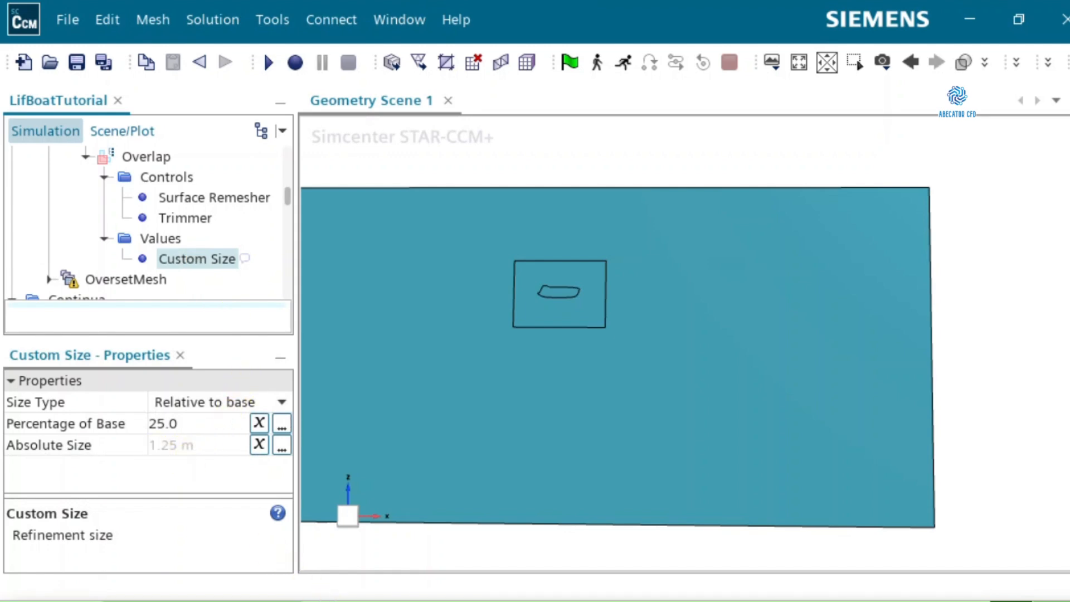
click(201, 200)
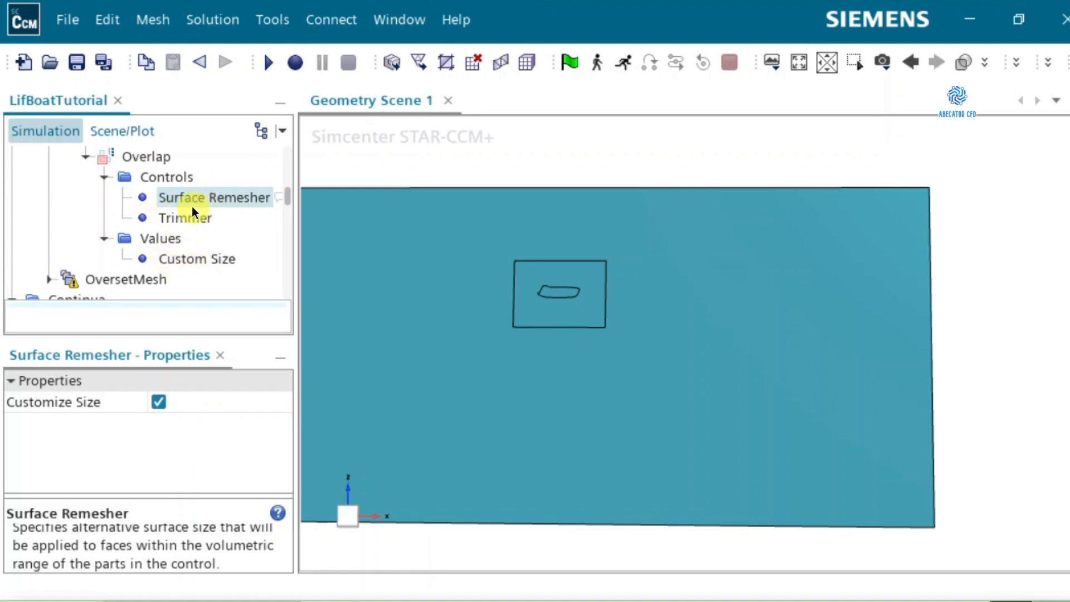
click(191, 223)
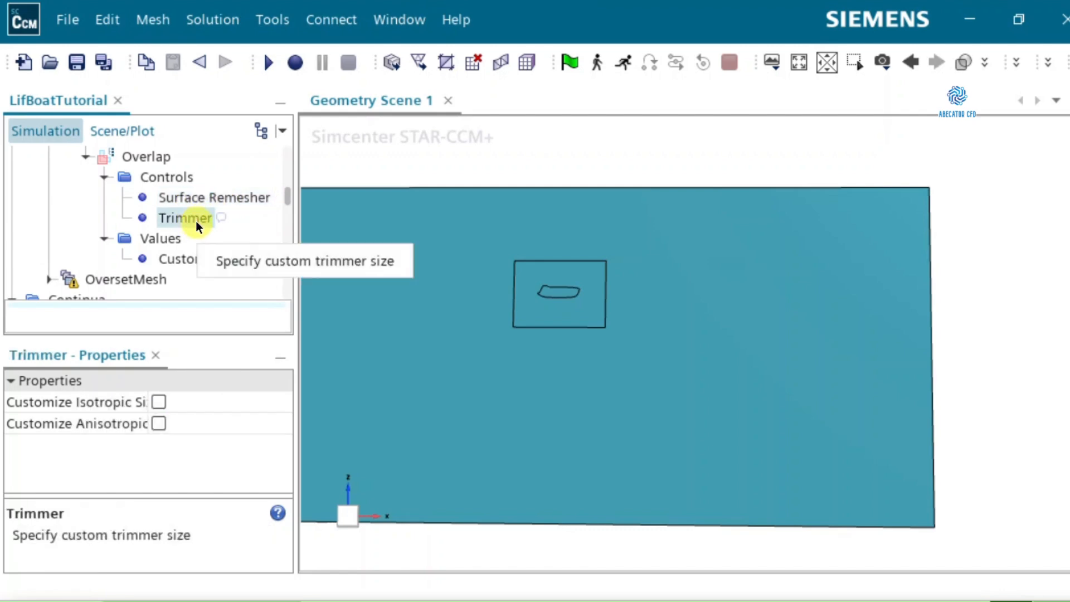
click(186, 253)
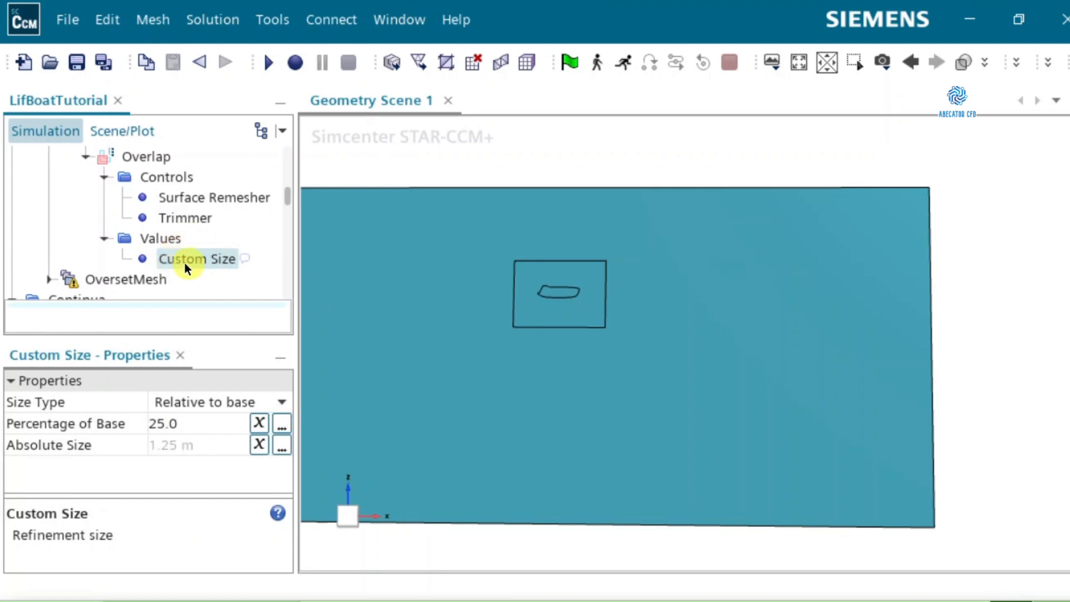
Enable Customize Isotropic Size for the Overlap control's Trimmer, and check its Custom Size and Surface Remesher settings
click(193, 218)
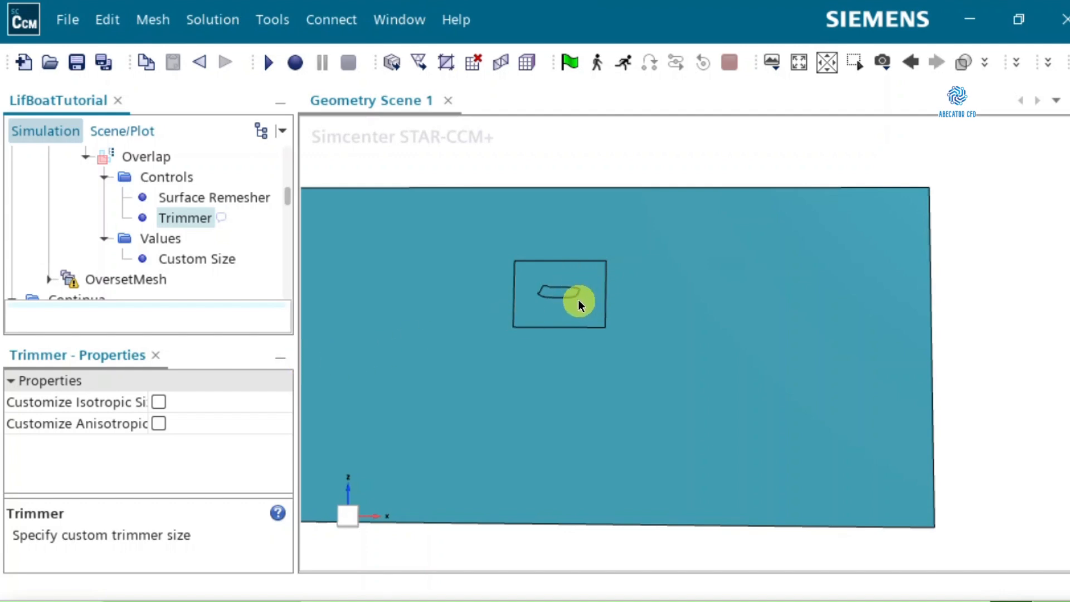
click(158, 402)
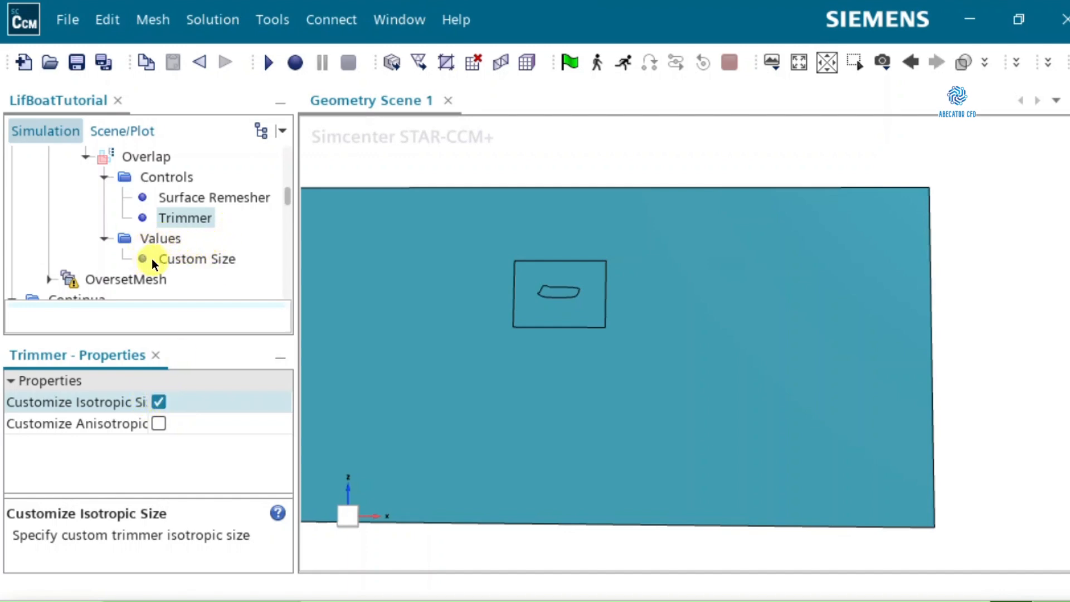
click(180, 259)
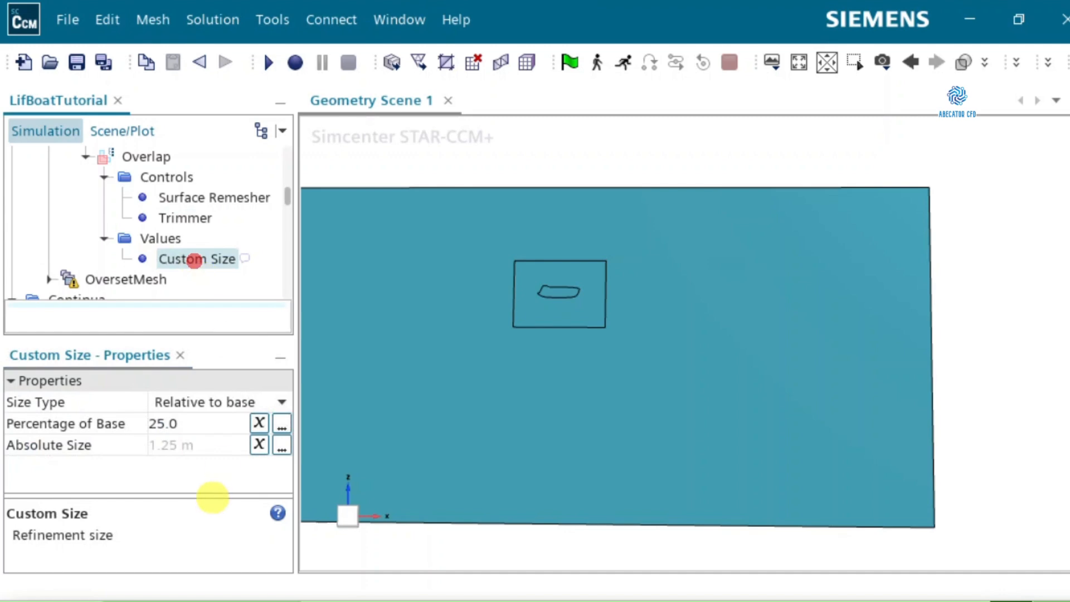
click(193, 218)
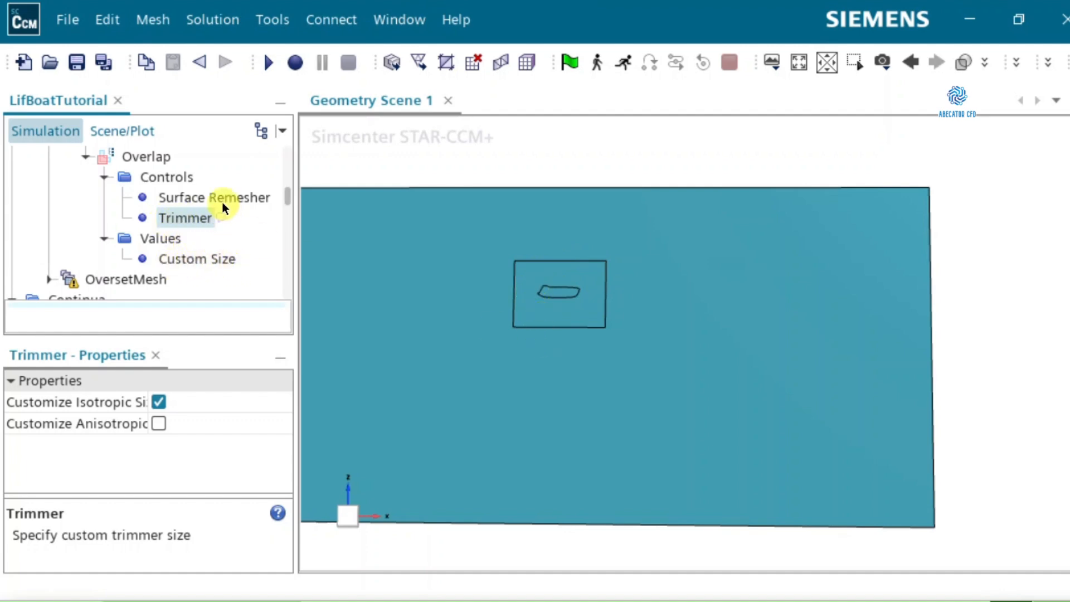
click(198, 197)
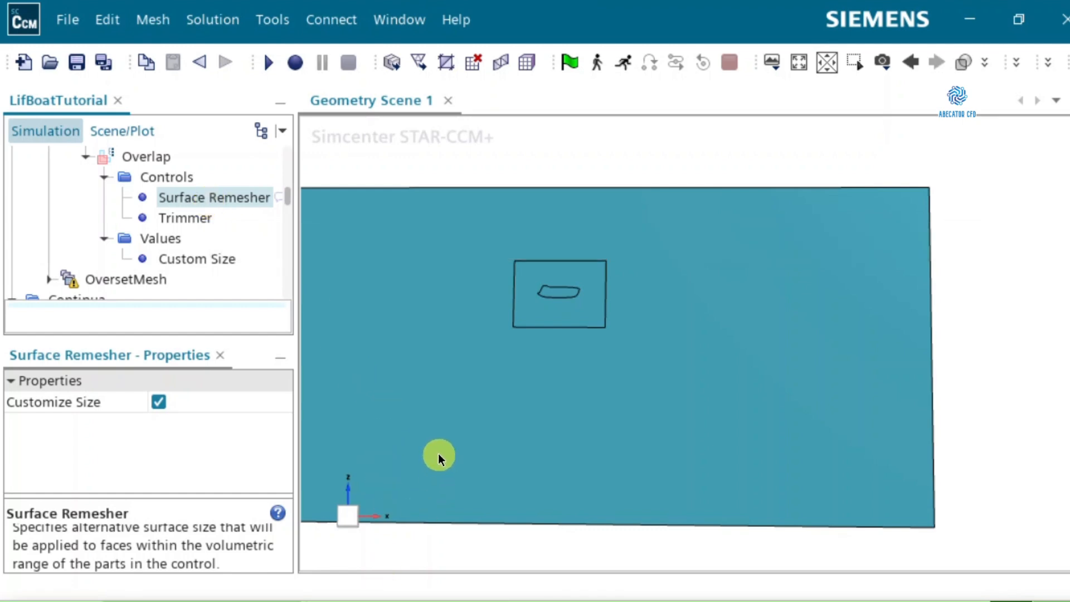
Highlight the WaterSurface block part in the geometry scene and examine its extent across the background domain
scroll(546, 381, down, 1)
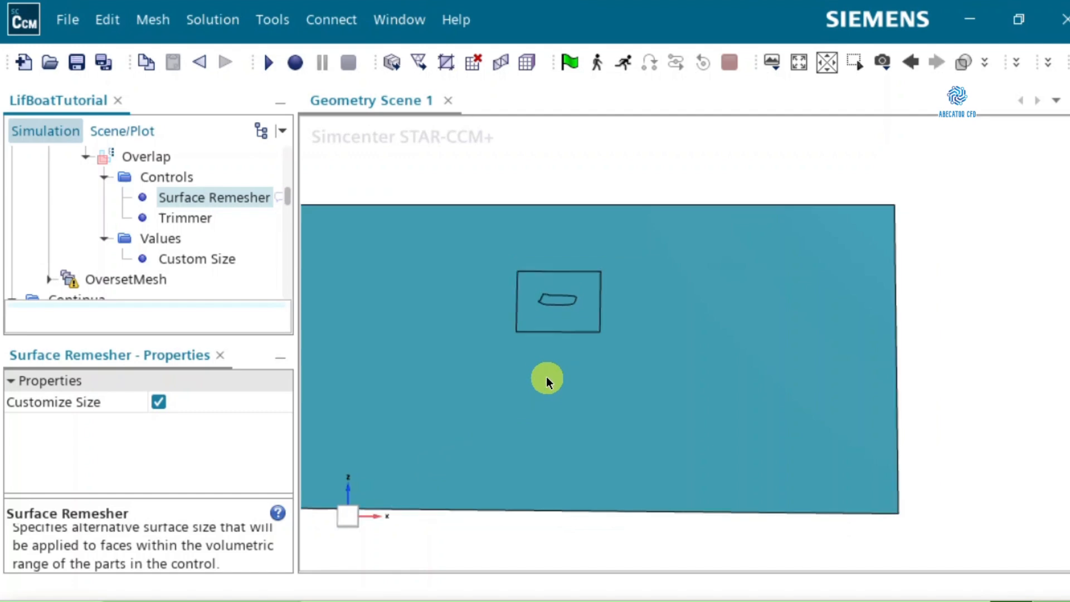
scroll(546, 381, down, 2)
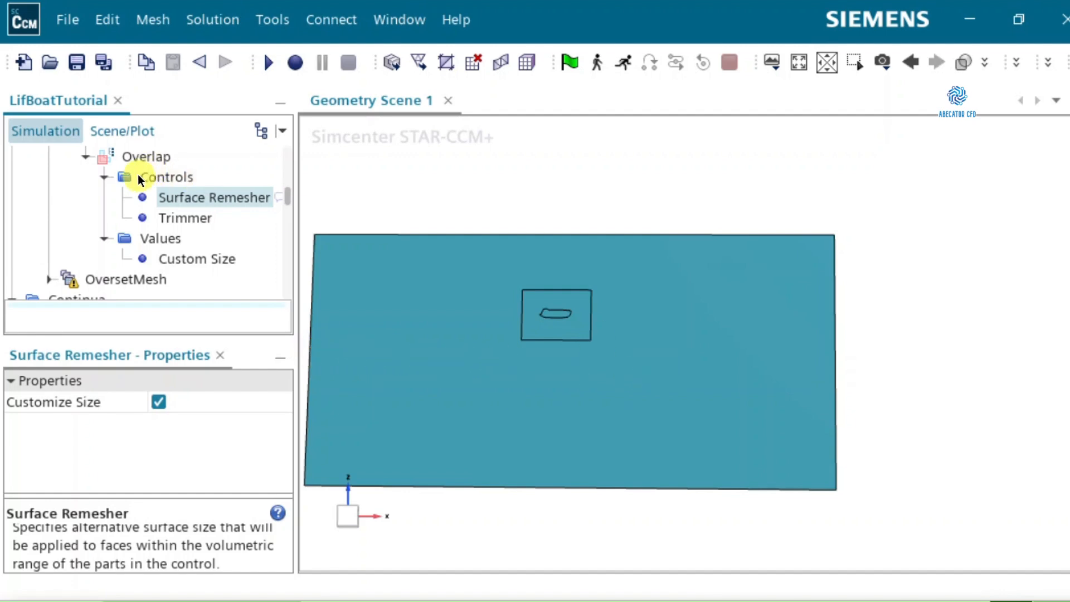
scroll(140, 179, up, 2)
scroll(138, 179, up, 1)
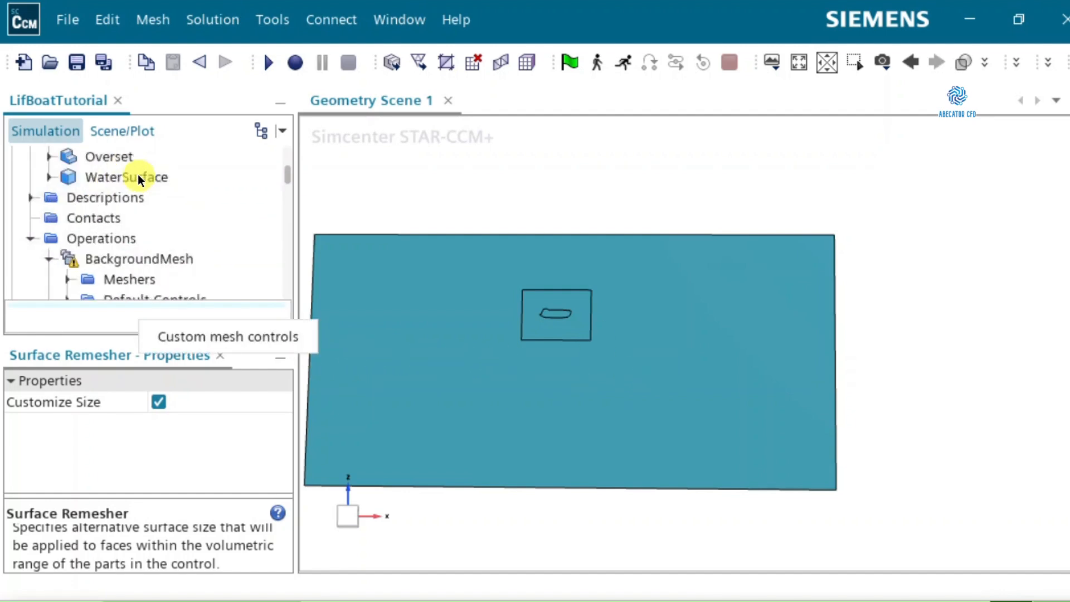
click(137, 176)
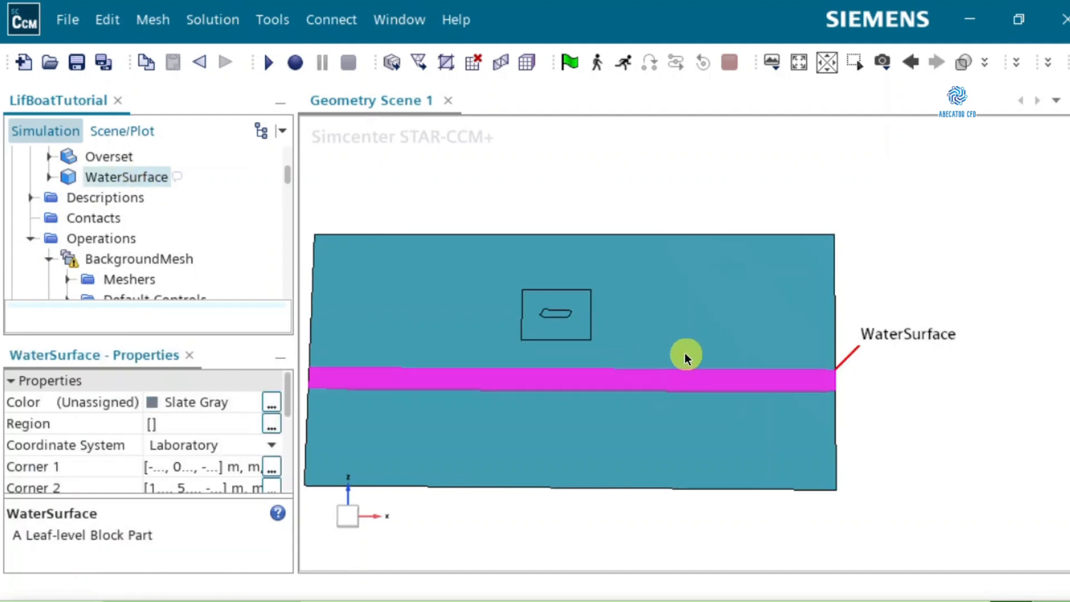
drag(685, 353, 650, 349)
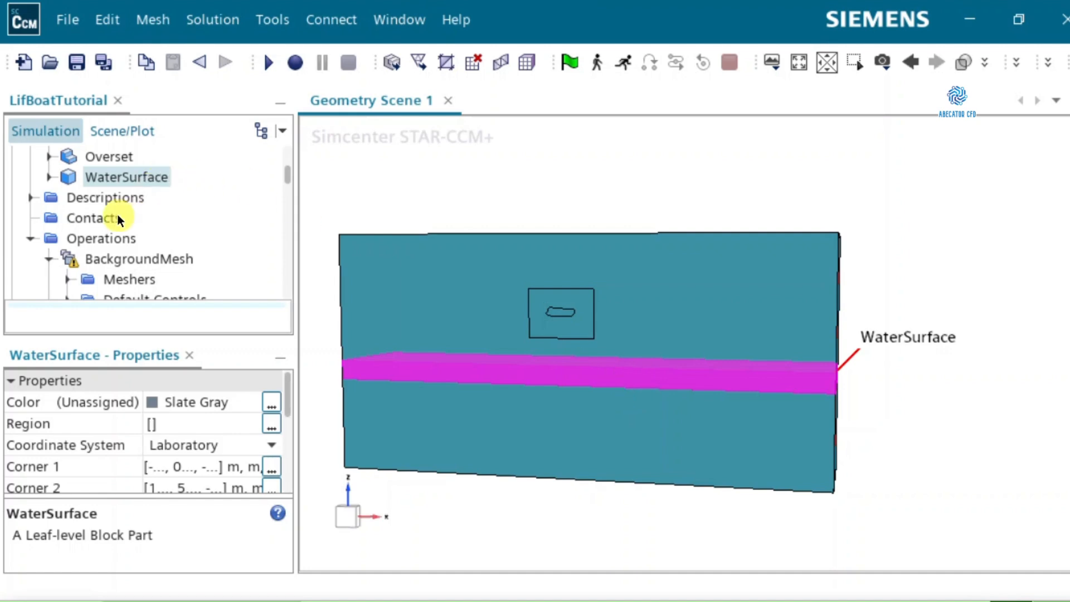
Add a second volumetric control to the BackgroundMesh operation's custom controls
scroll(118, 217, down, 1)
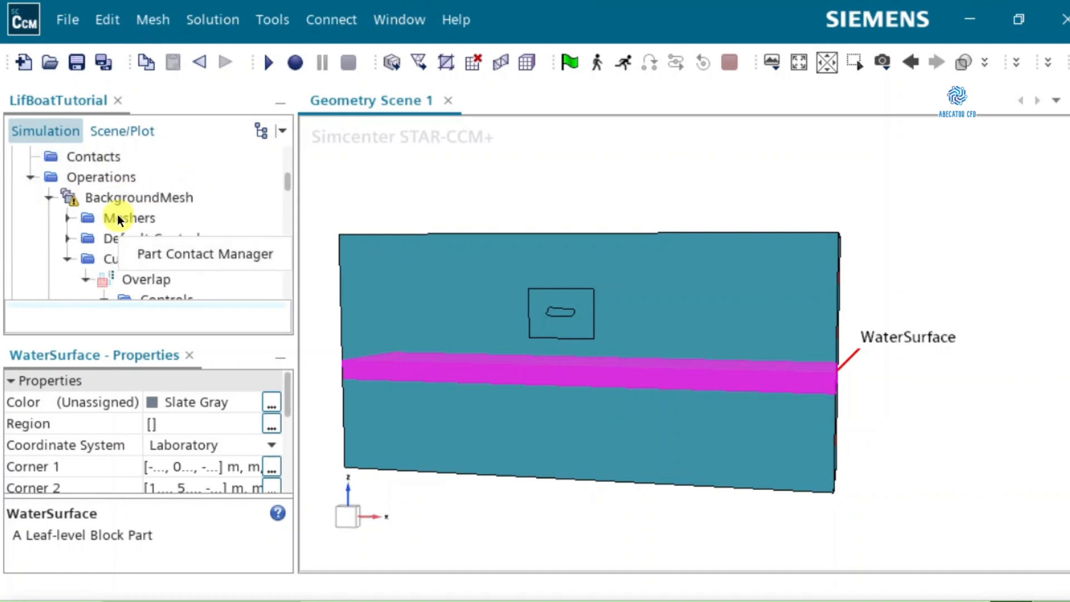
click(144, 199)
scroll(172, 219, down, 1)
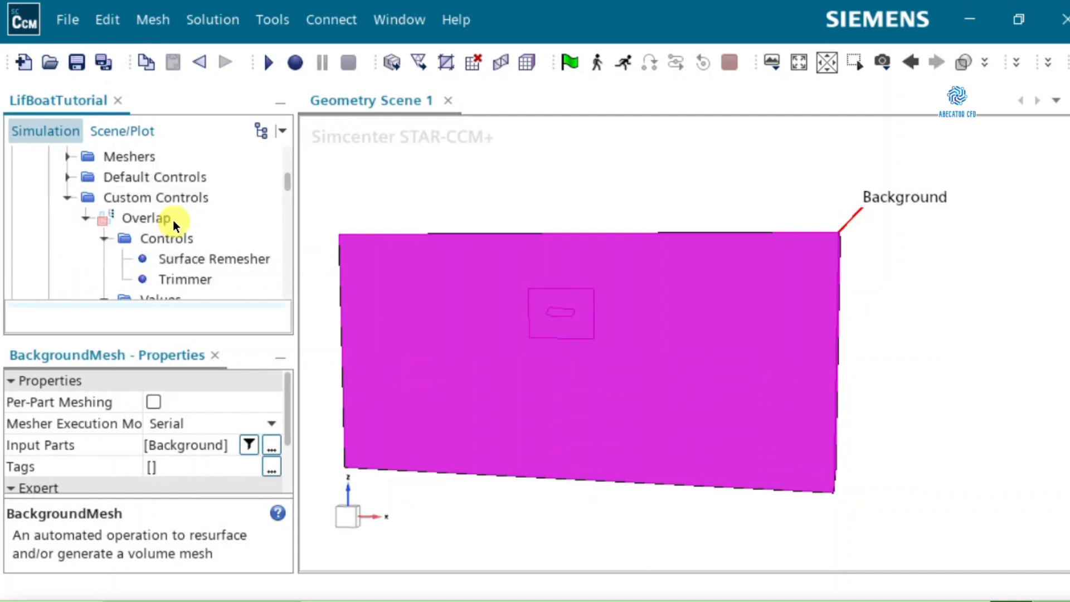
click(87, 218)
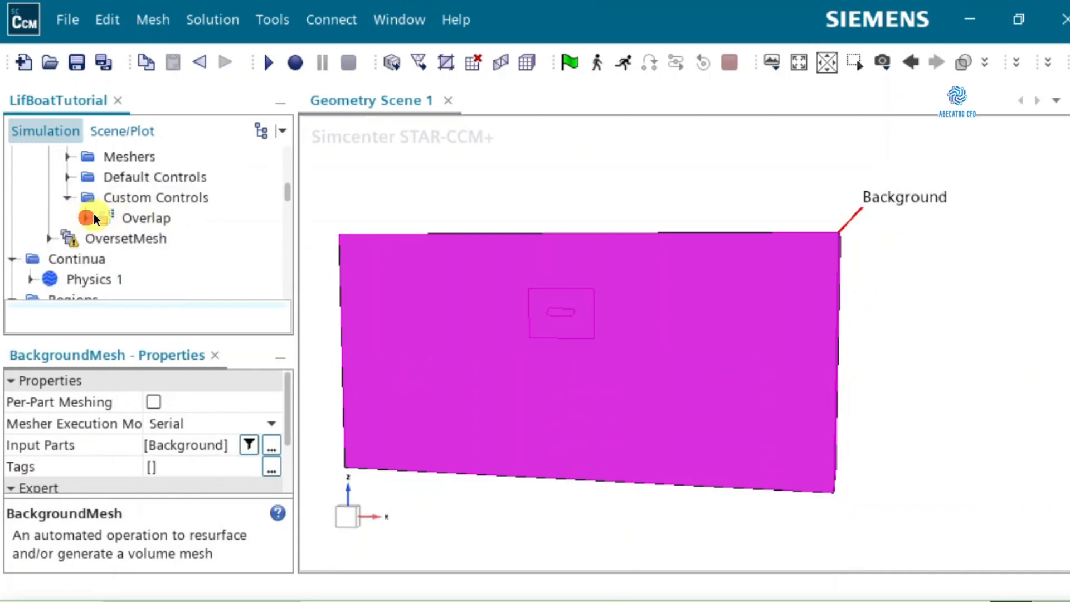
click(156, 196)
right_click(177, 196)
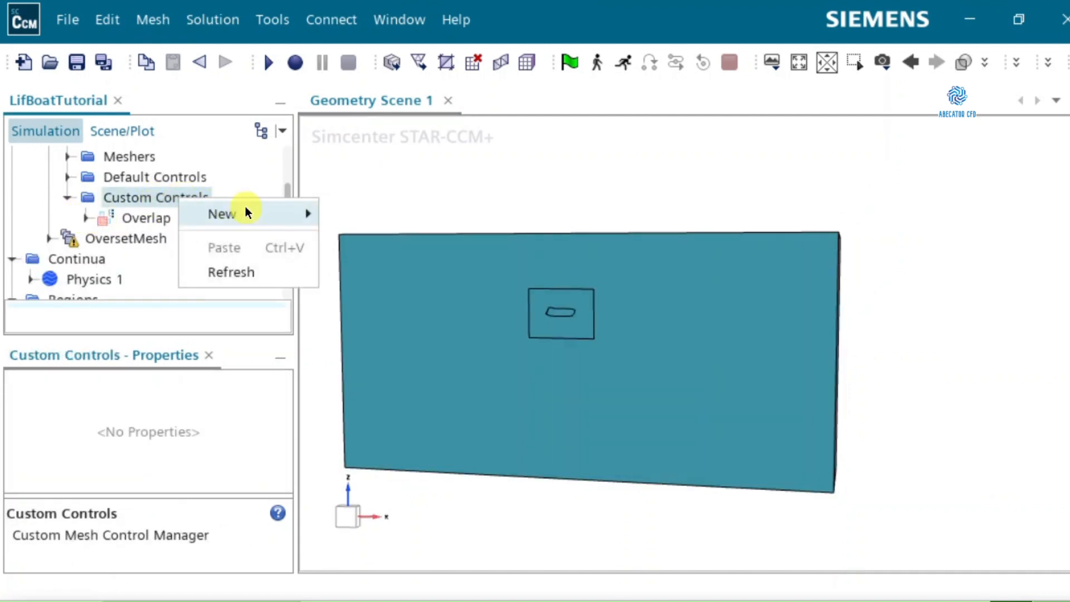
mouse_move(251, 213)
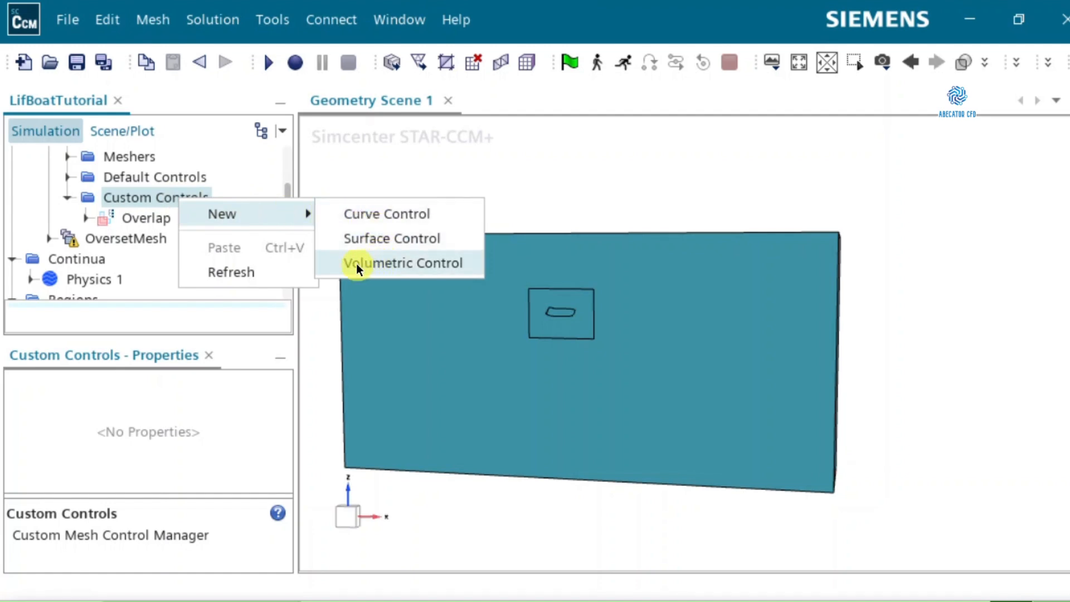
click(401, 259)
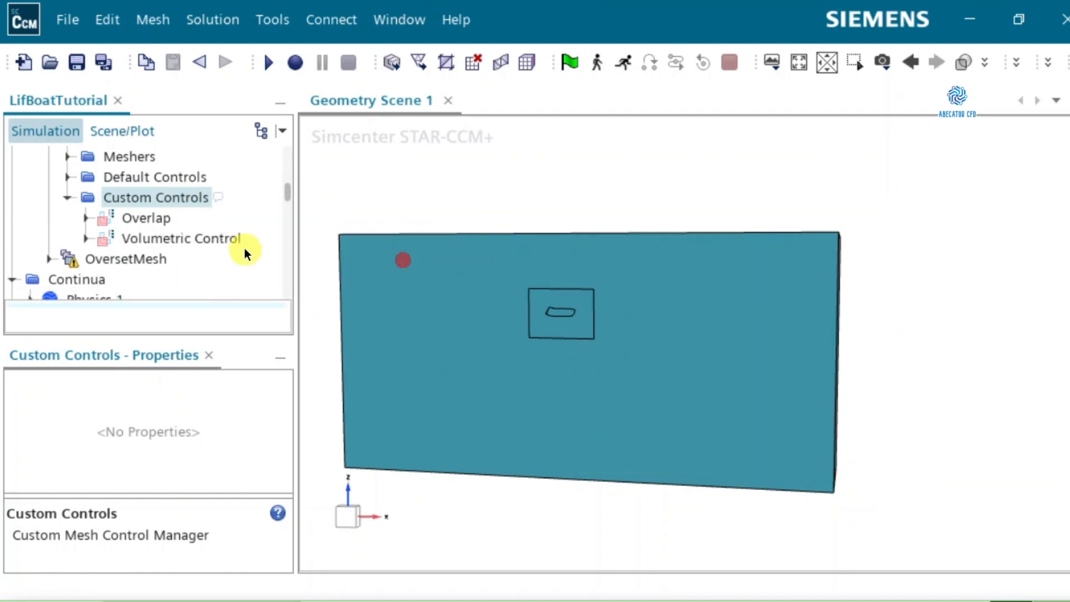
Rename the new volumetric control of the BackgroundMesh operation as WaterSurface
click(207, 243)
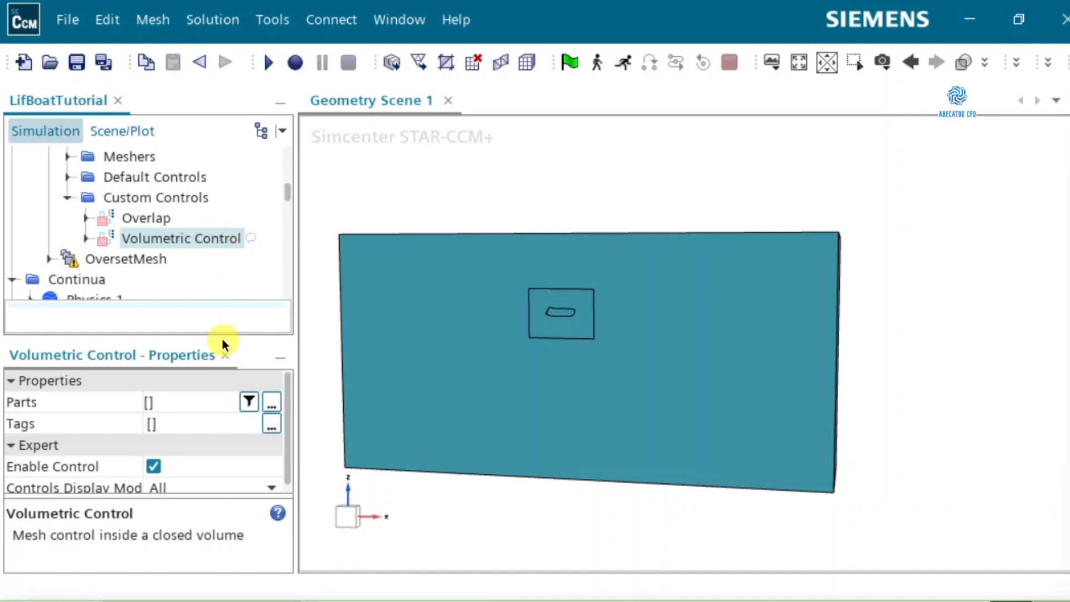
click(159, 242)
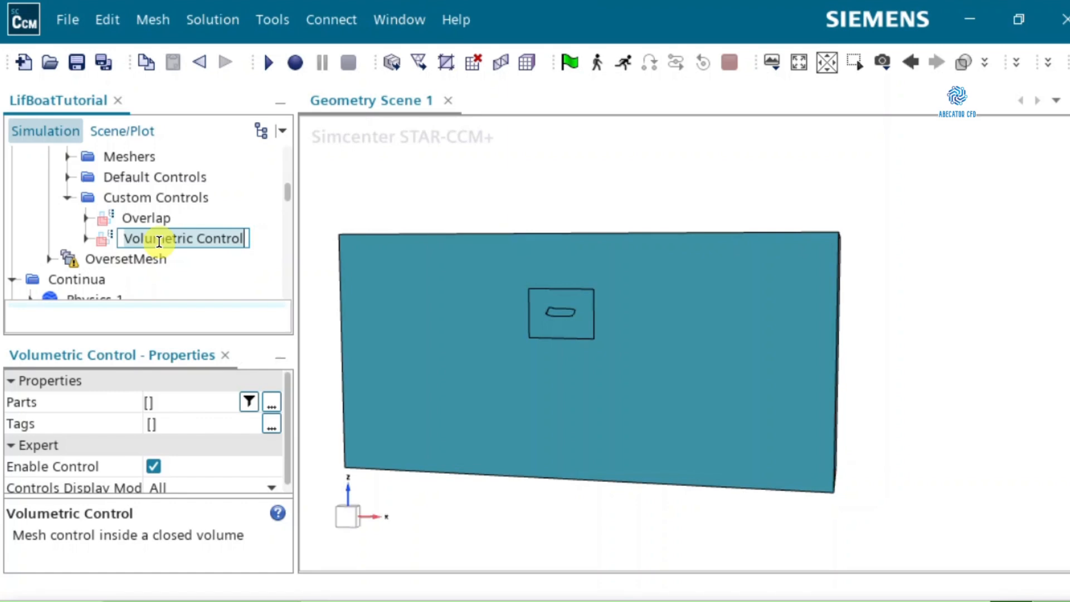
text(WaterSurface)
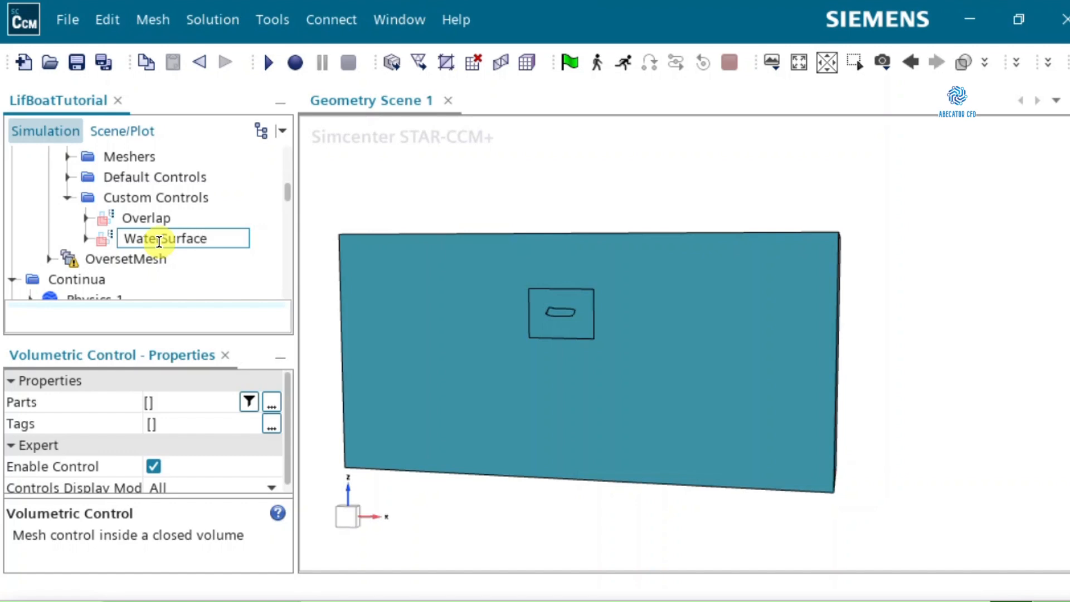
key(Return)
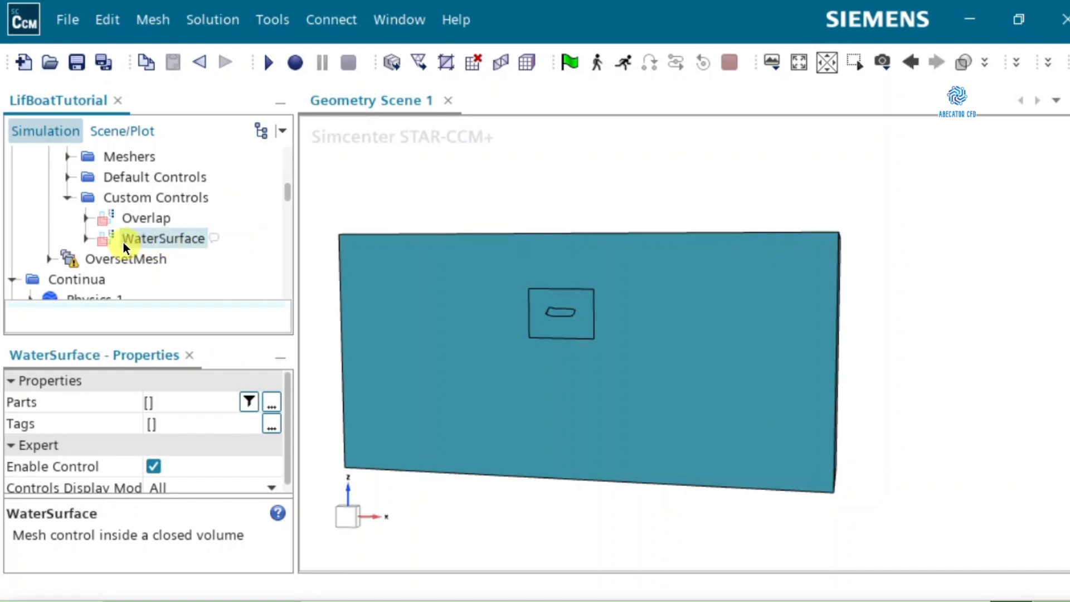
Enable Customize Size for the Surface Remesher of the WaterSurface control
click(86, 237)
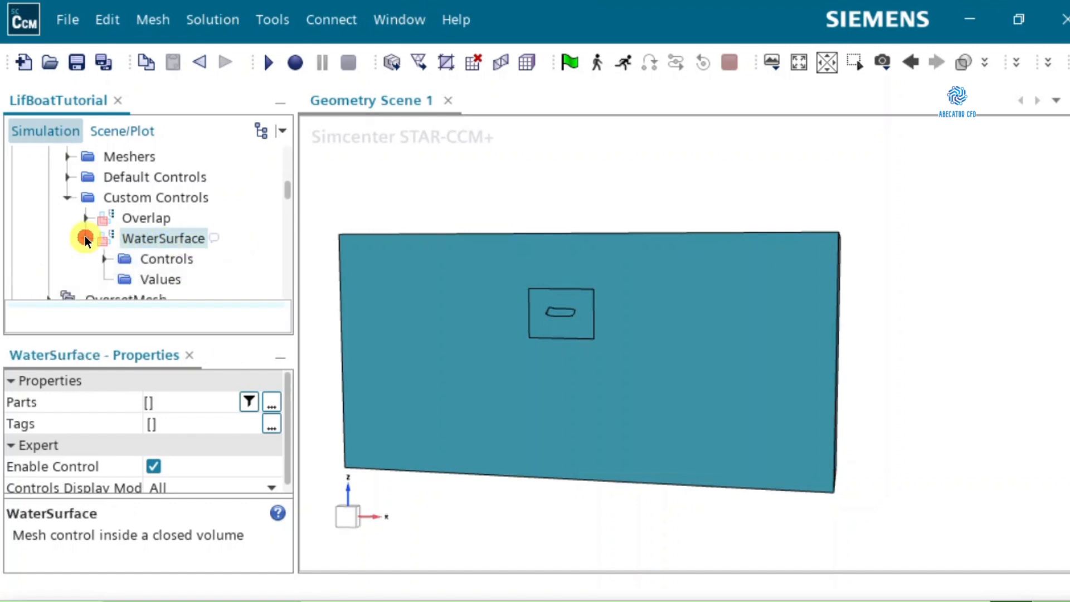
scroll(183, 237, down, 1)
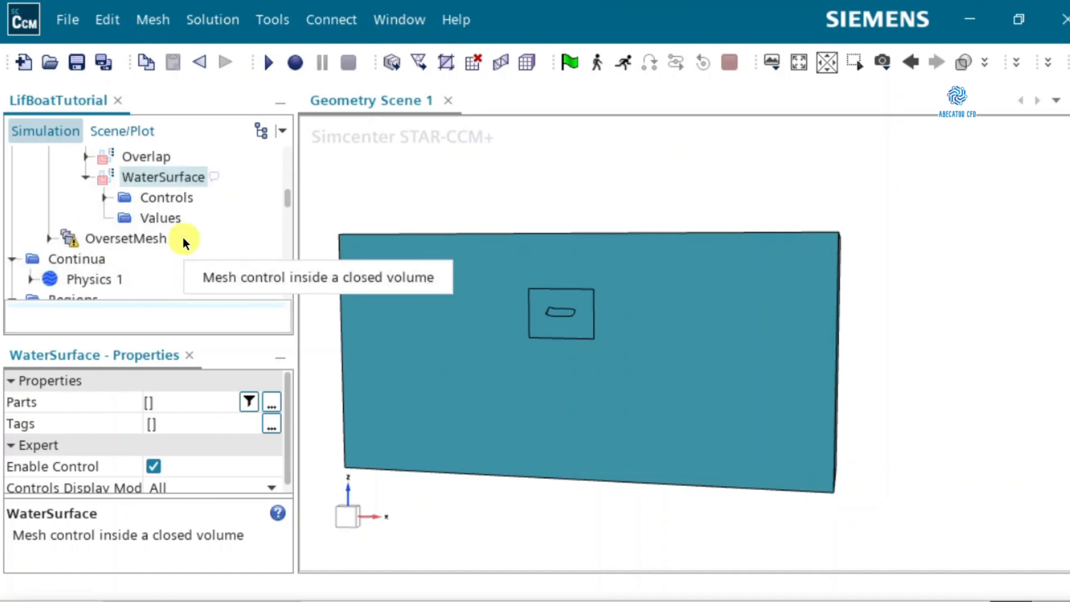
click(105, 199)
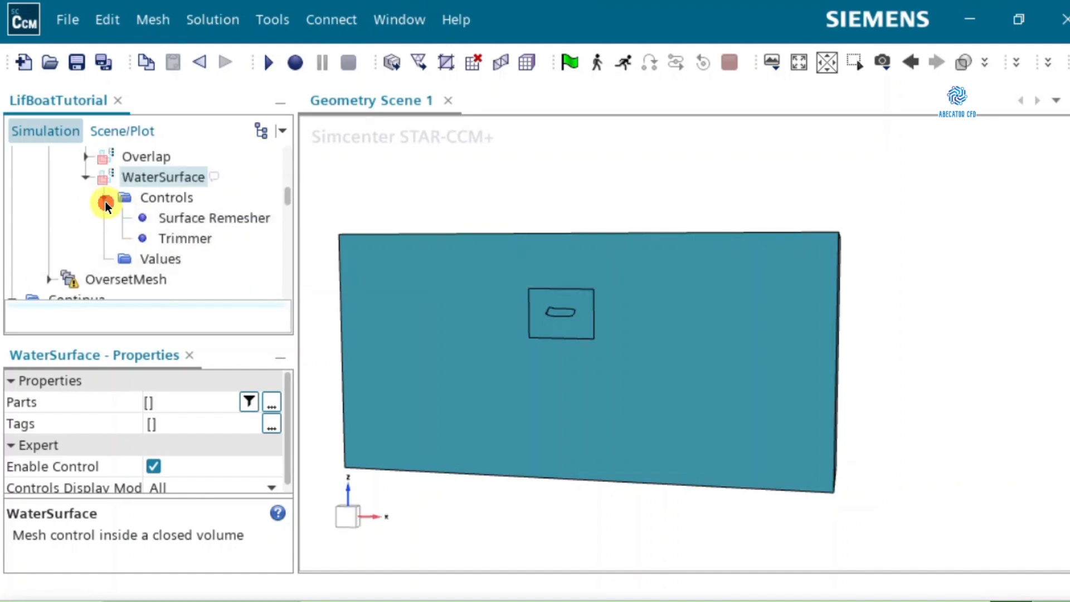
click(202, 219)
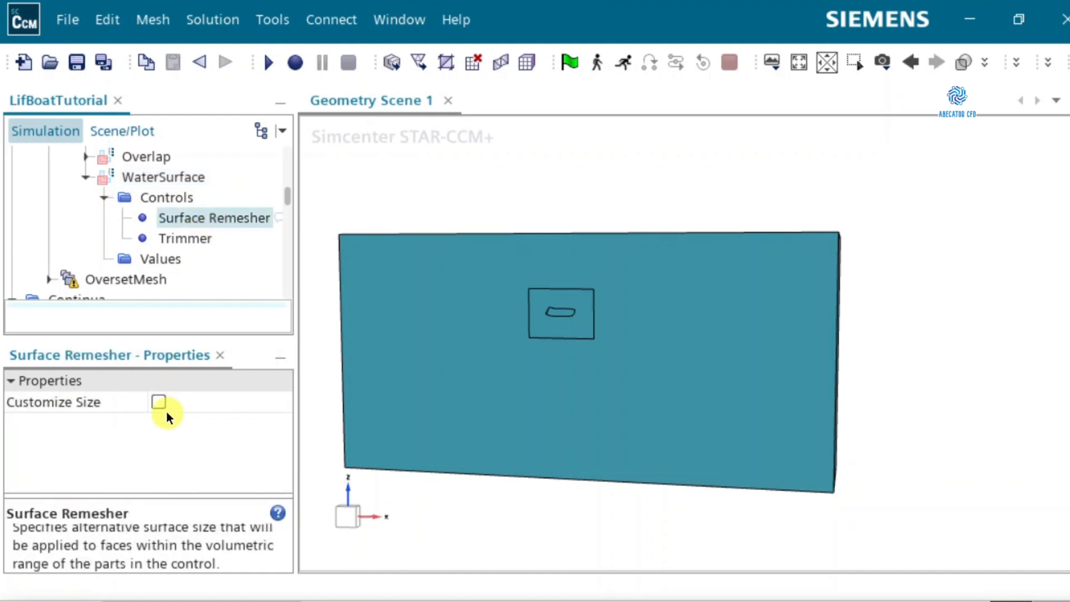
click(169, 245)
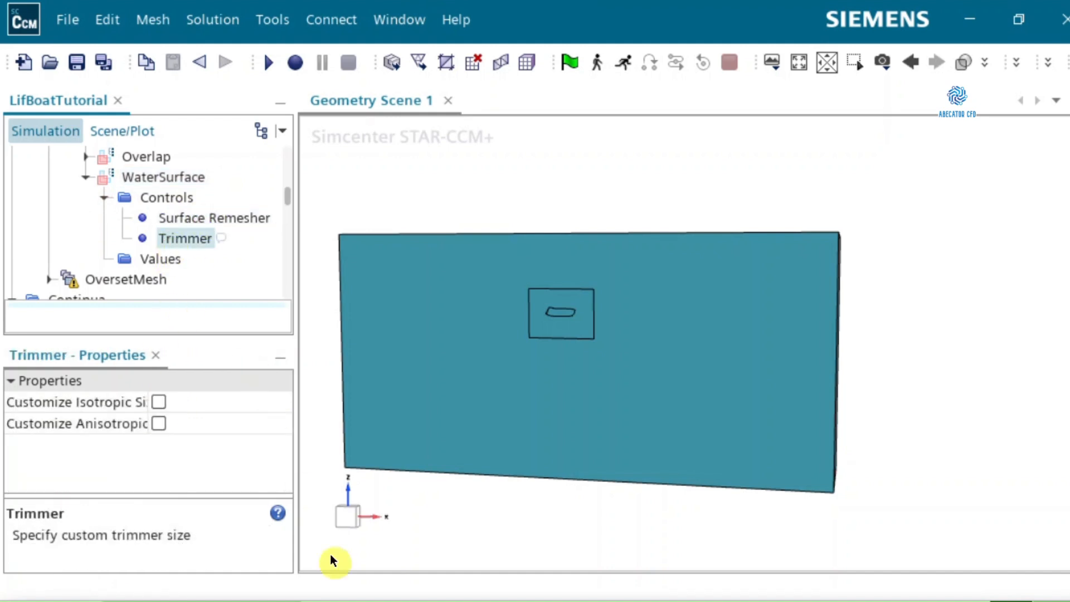
click(211, 218)
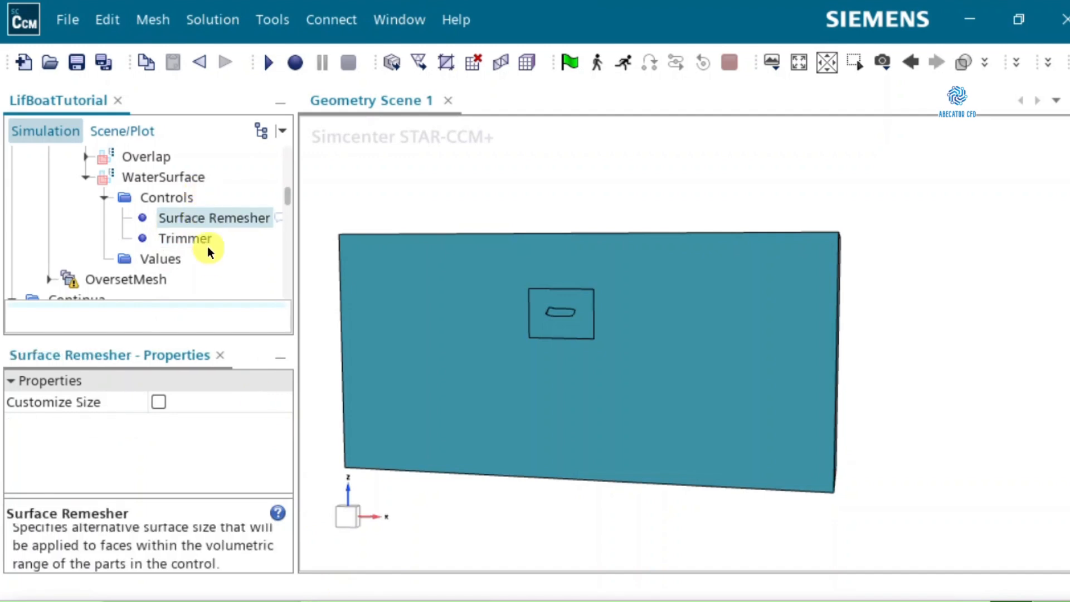
click(158, 402)
Set the Percentage of Base of the WaterSurface control's Custom Size to 100
click(104, 260)
click(171, 282)
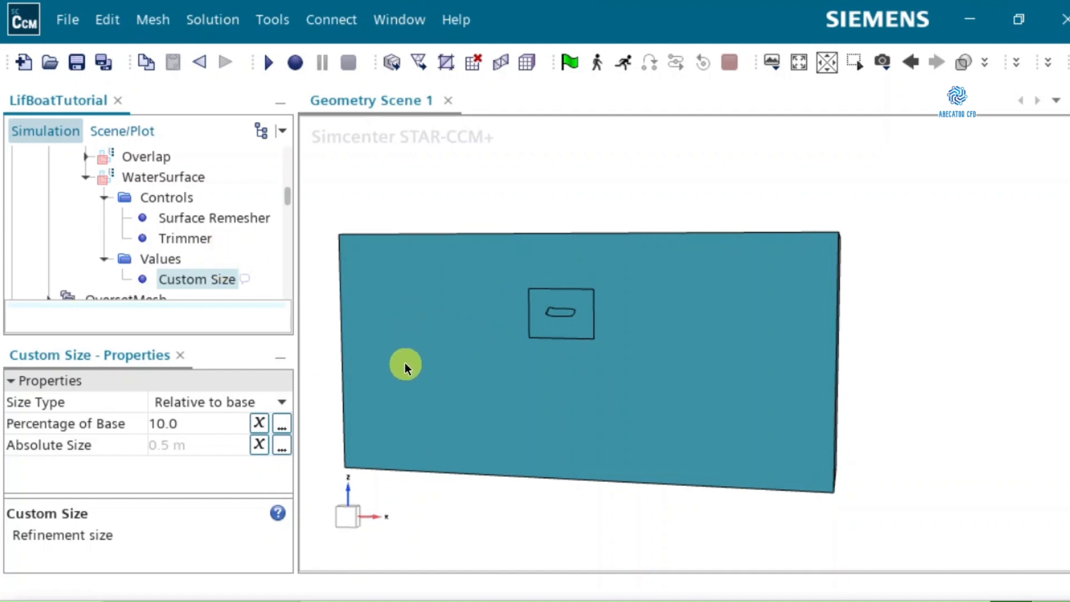
click(187, 430)
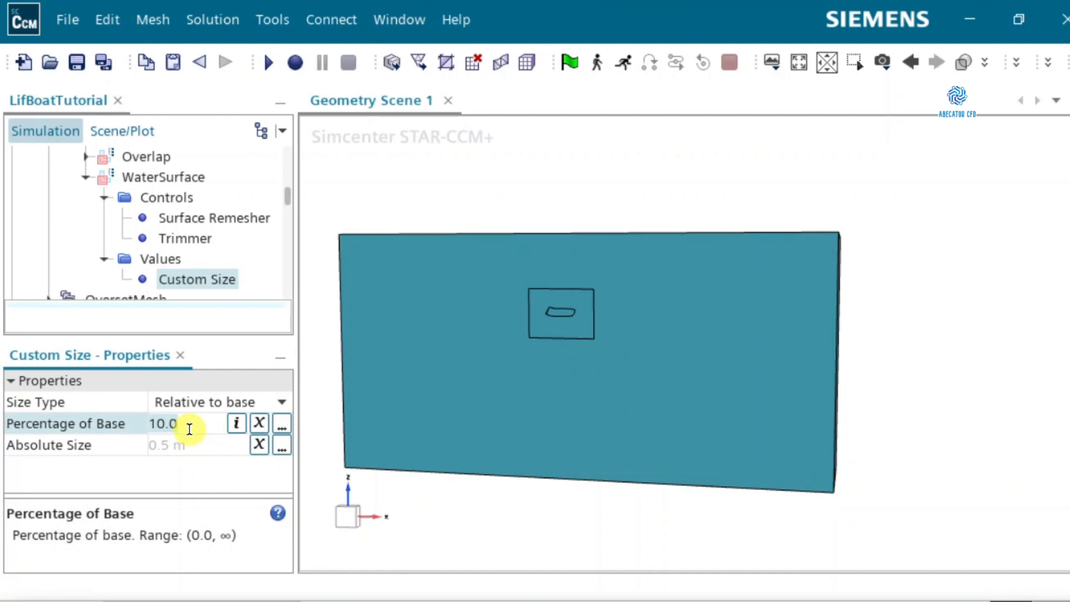
key(BackSpace)
key(BackSpace)
key(BackSpace)
key(BackSpace)
text(100)
key(Return)
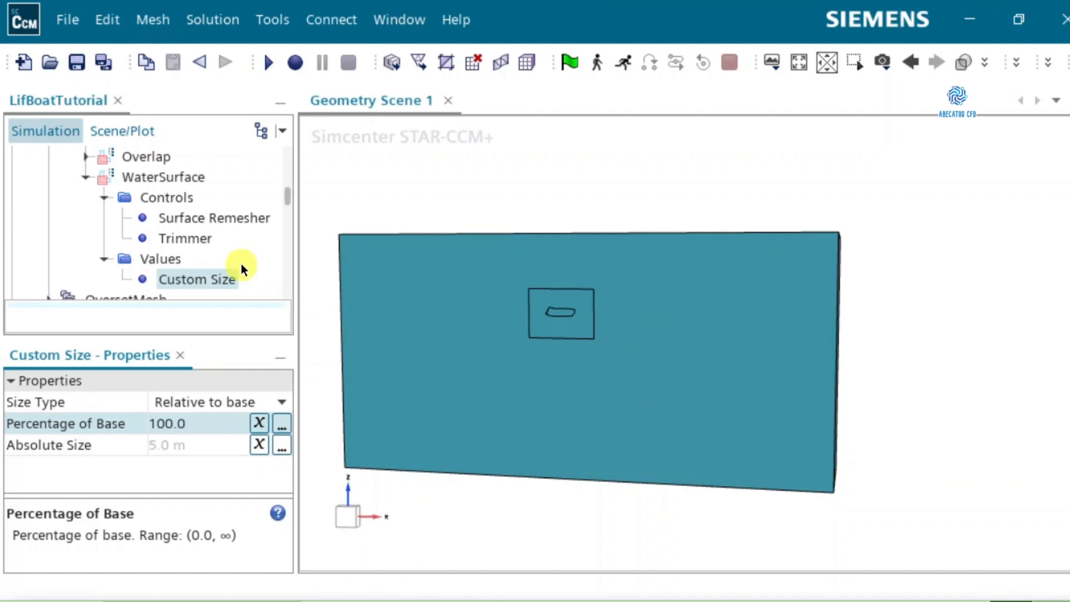
Enable Customize Anisotropic Size for the WaterSurface control's Trimmer and open its Trimmer Anisotropic Size settings
click(188, 240)
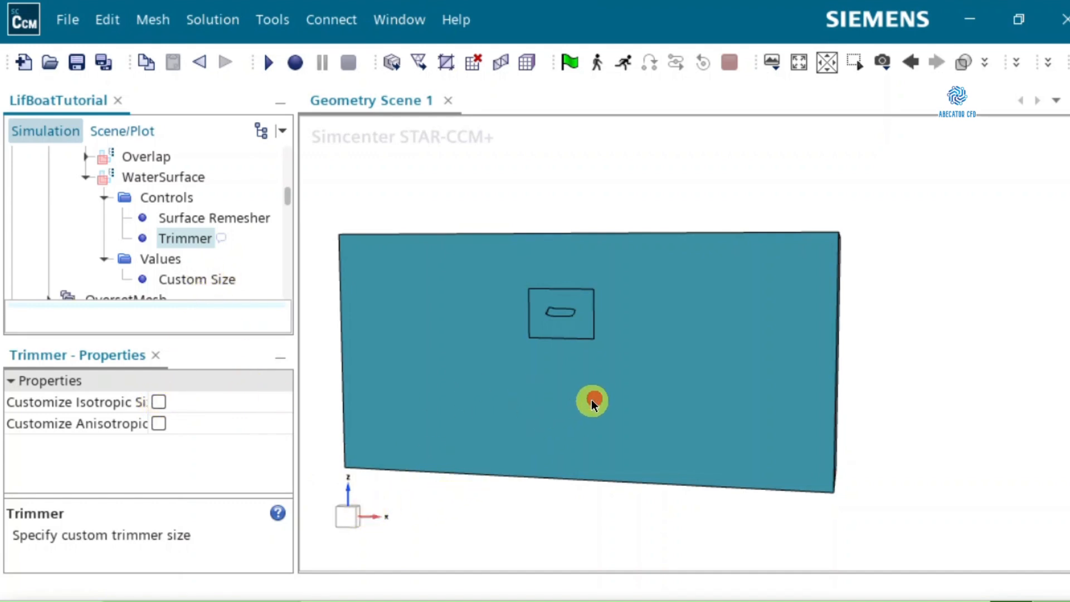
drag(592, 401, 485, 445)
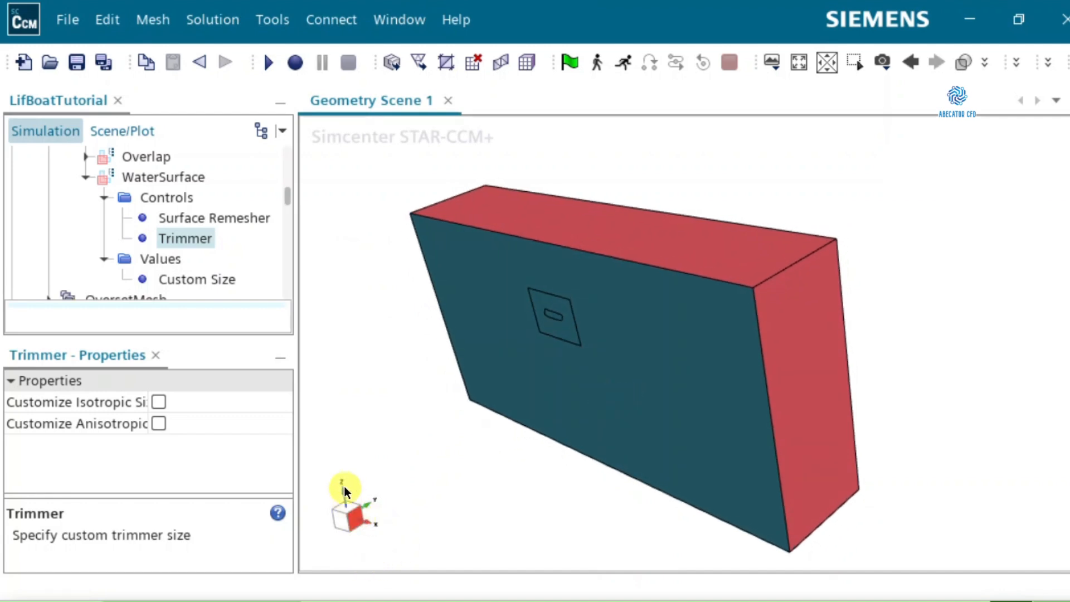
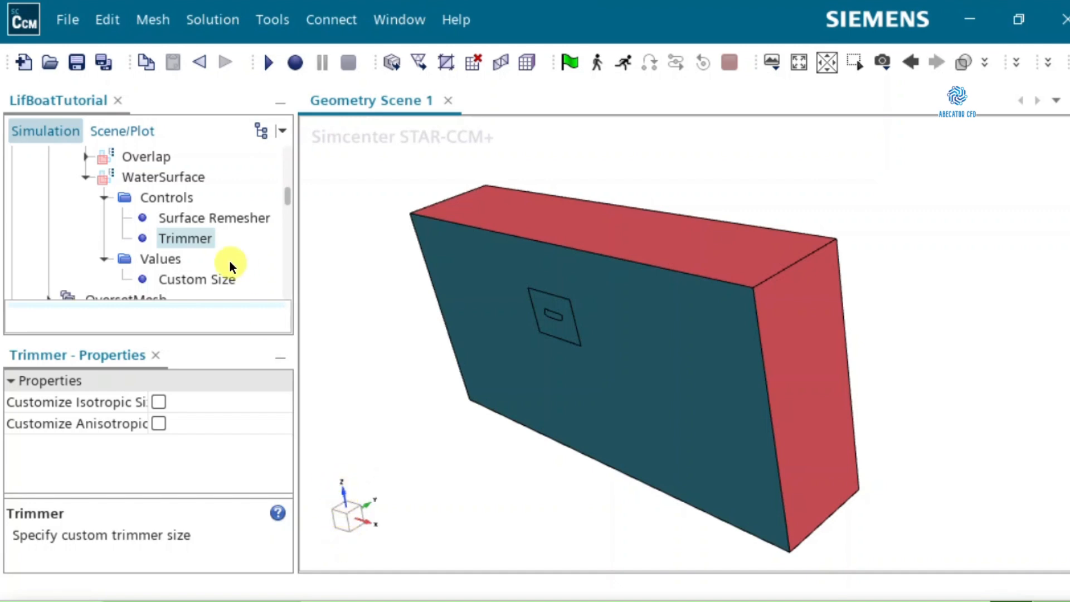
click(158, 423)
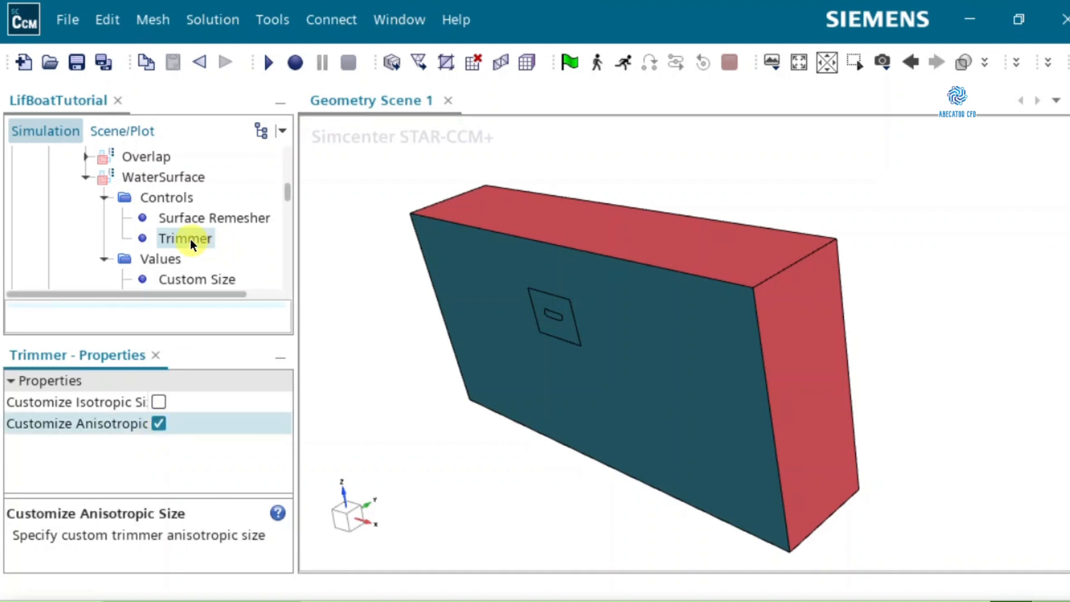
scroll(190, 239, down, 1)
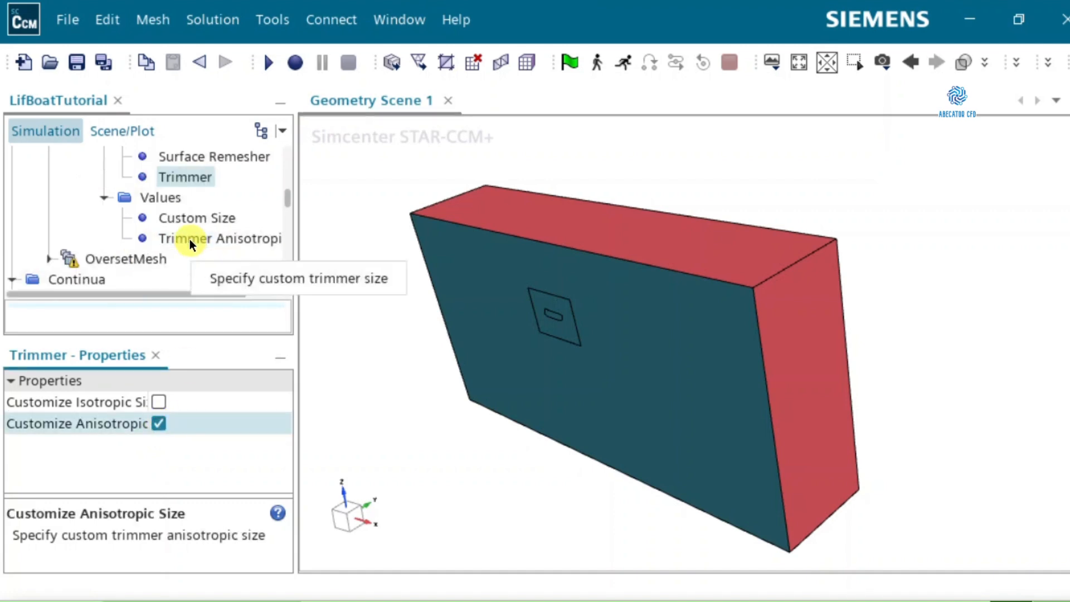
click(218, 239)
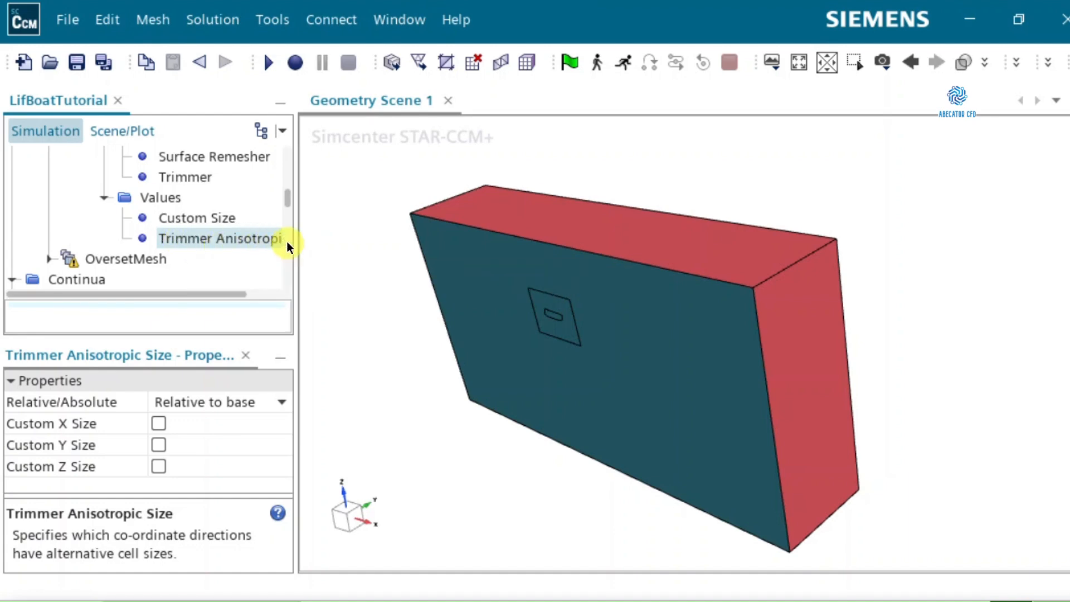
Try enabling custom X, Y and Z sizes for the WaterSurface control's Trimmer Anisotropic Size, and clear all three
click(156, 426)
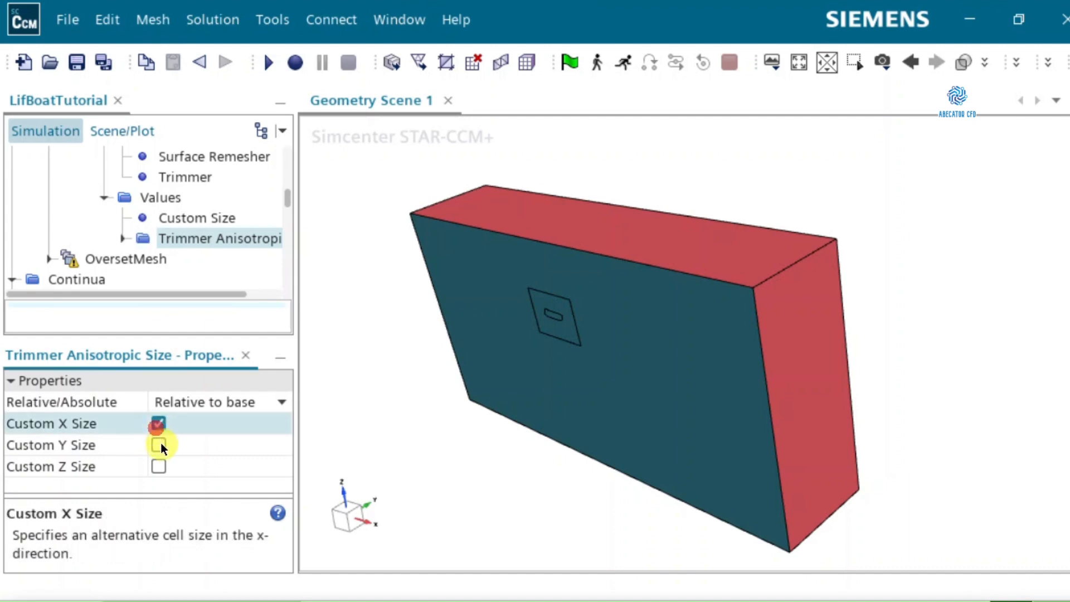
click(159, 445)
click(159, 466)
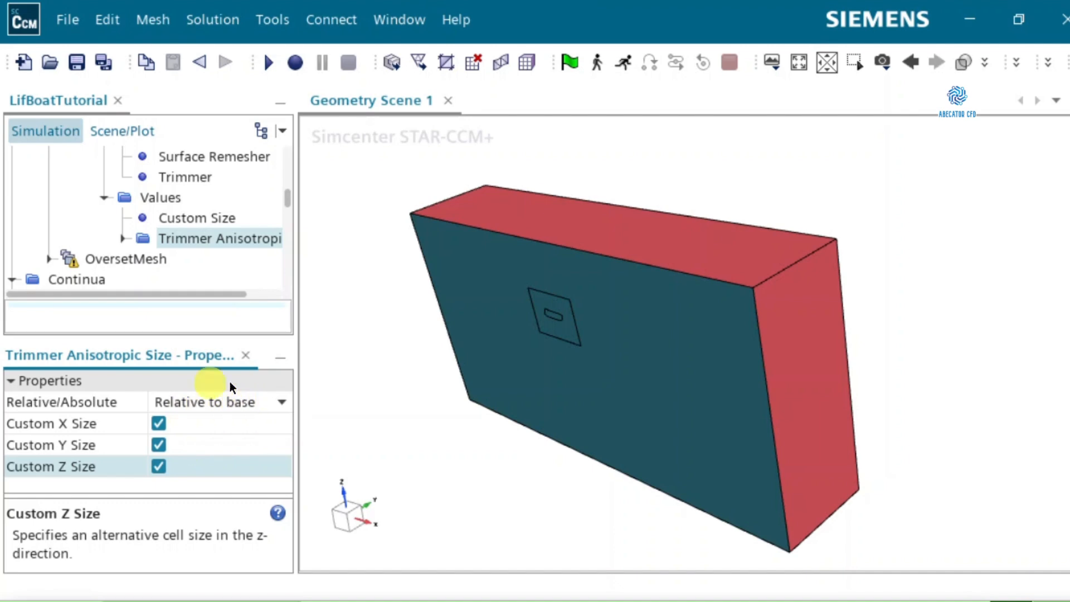
click(118, 238)
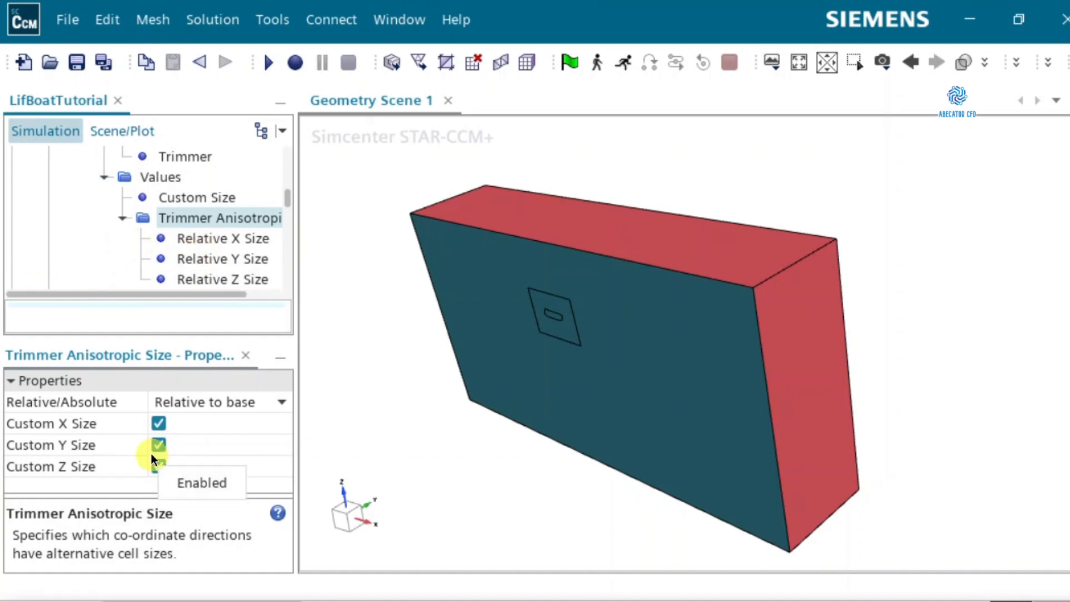
click(159, 422)
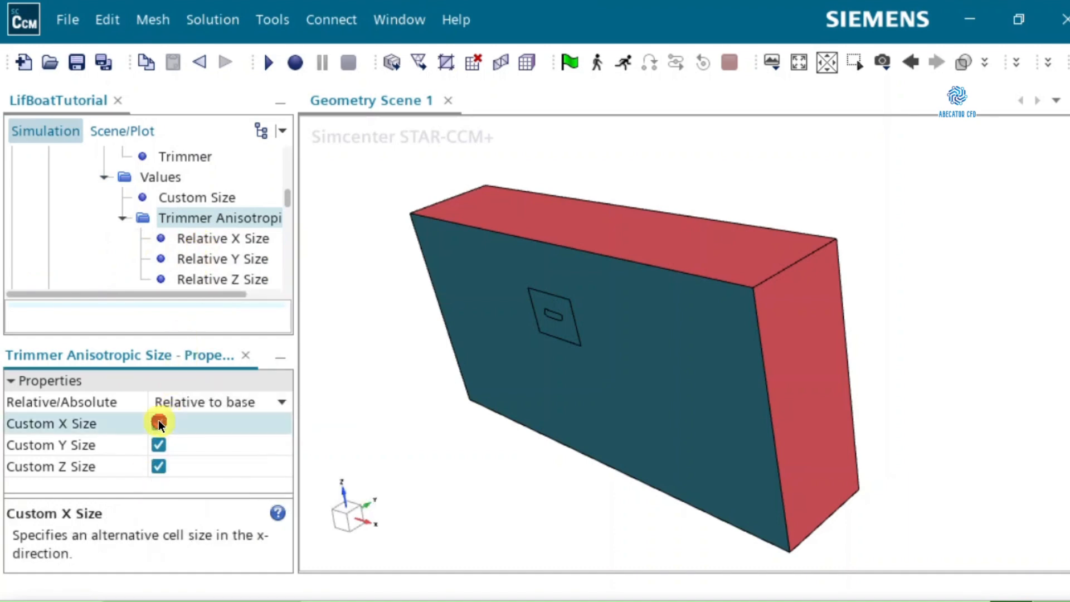
click(159, 445)
click(160, 458)
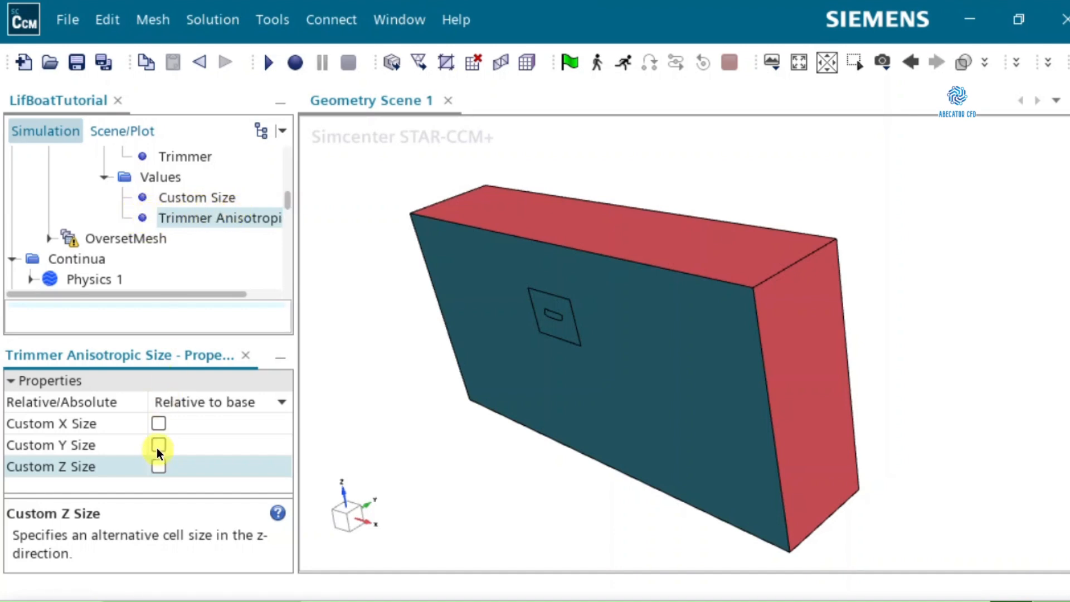
Enable custom X, Y and Z sizes in the WaterSurface control's Trimmer Anisotropic Size and widen the simulation tree to show full names
click(158, 425)
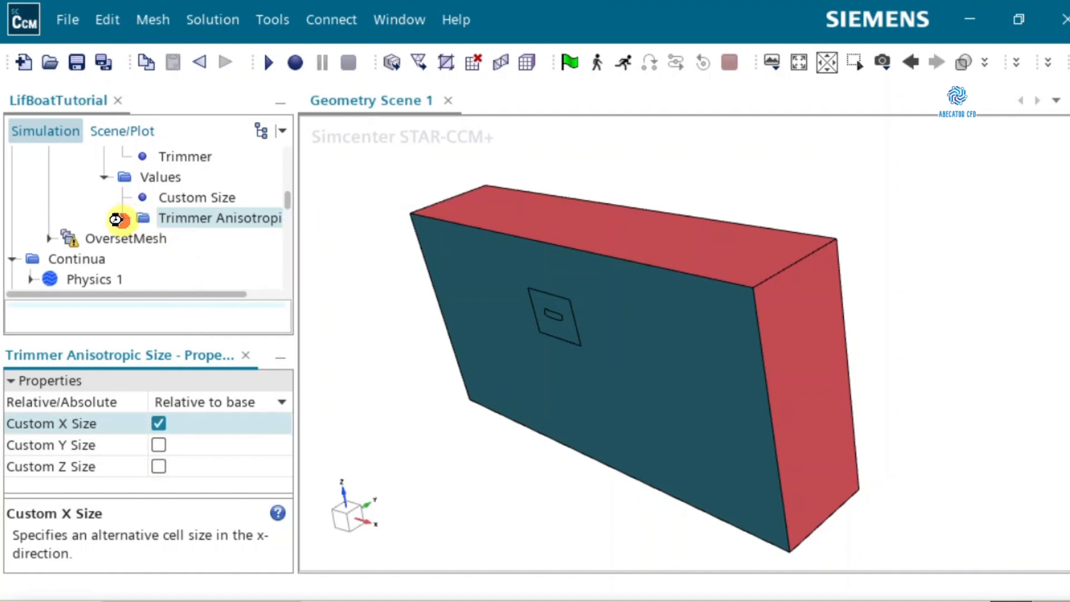
click(122, 220)
click(159, 444)
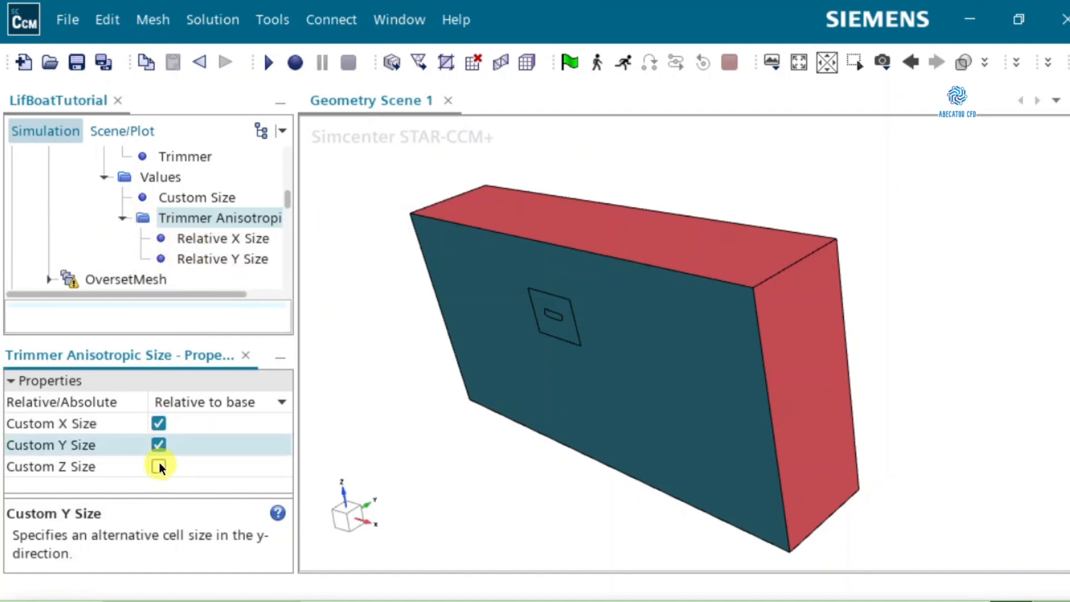
click(159, 465)
scroll(233, 249, down, 1)
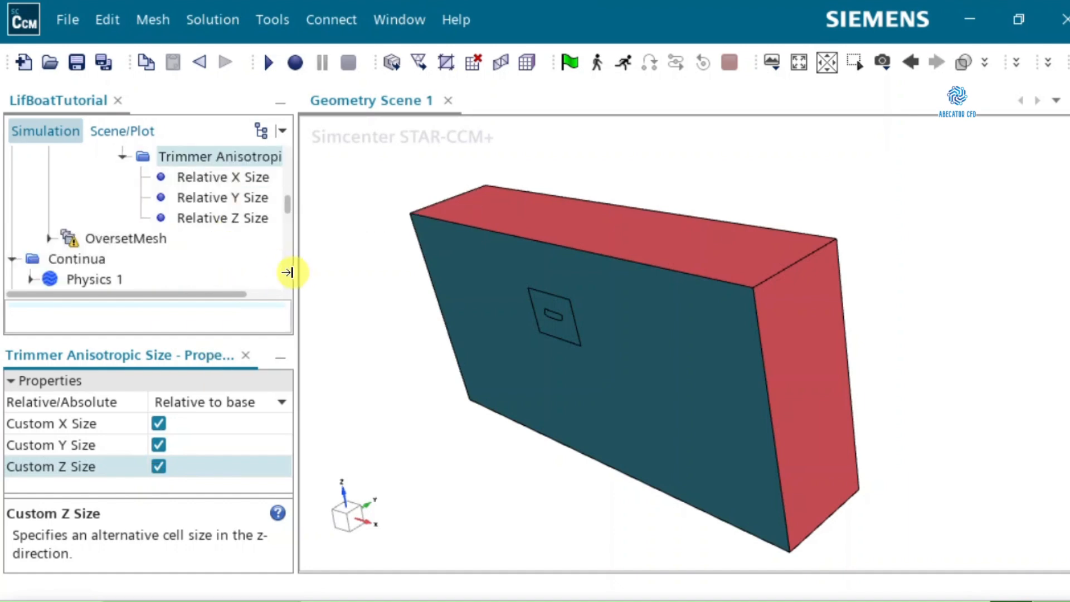
drag(294, 282, 367, 295)
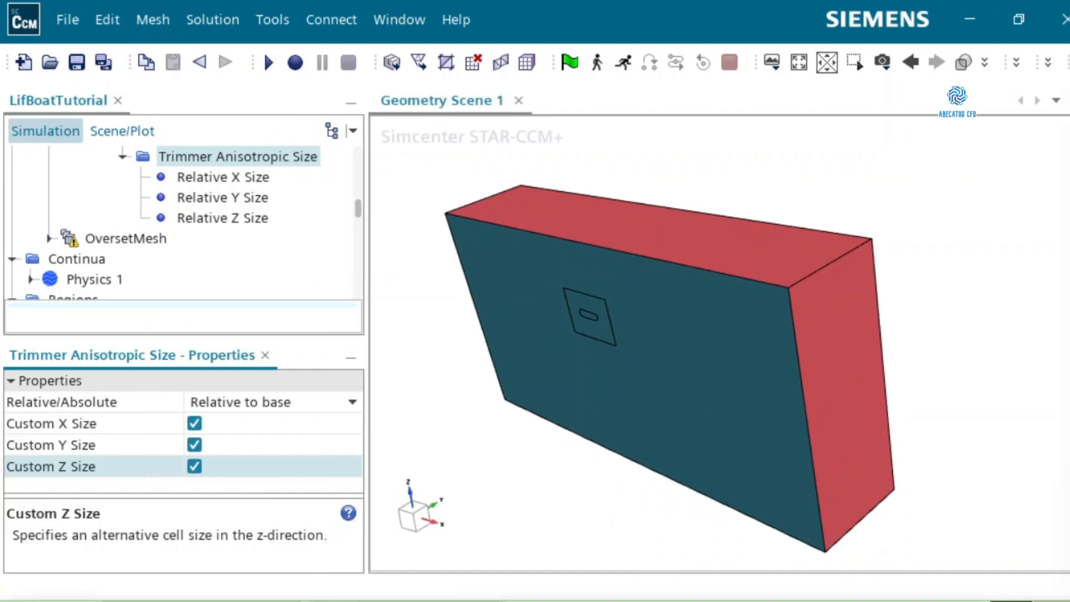
Set the Percentage of Base of the WaterSurface control's Relative Z Size to 50
click(234, 178)
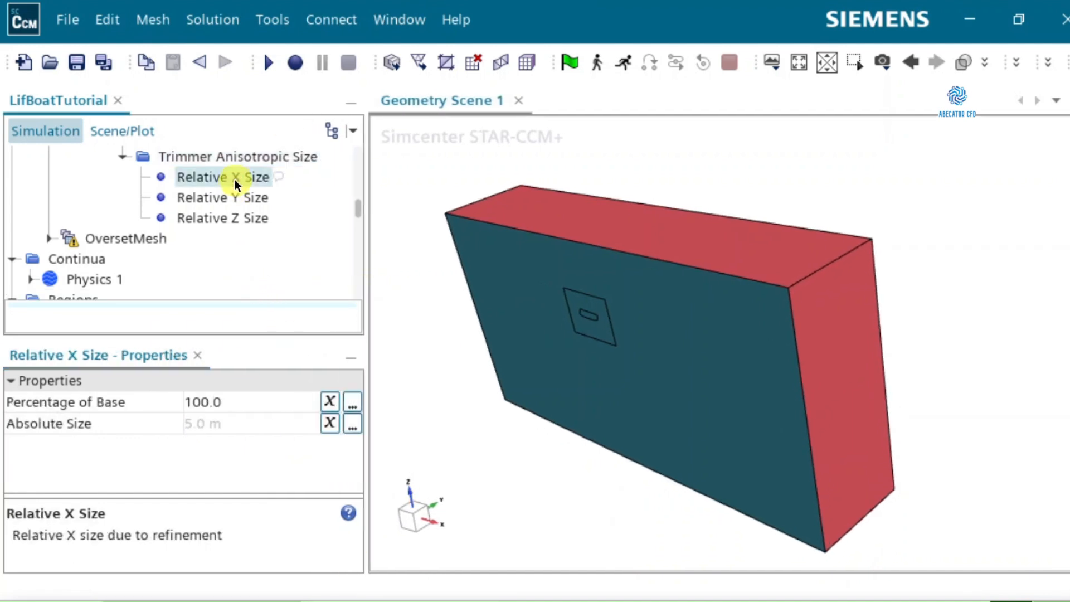
click(251, 196)
click(239, 218)
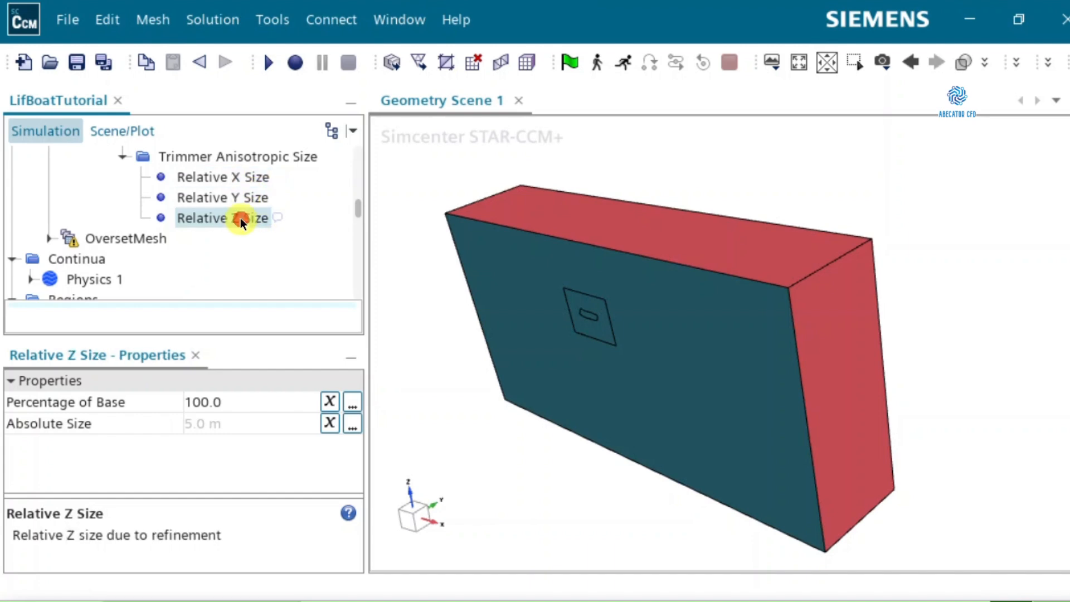
scroll(218, 201, up, 1)
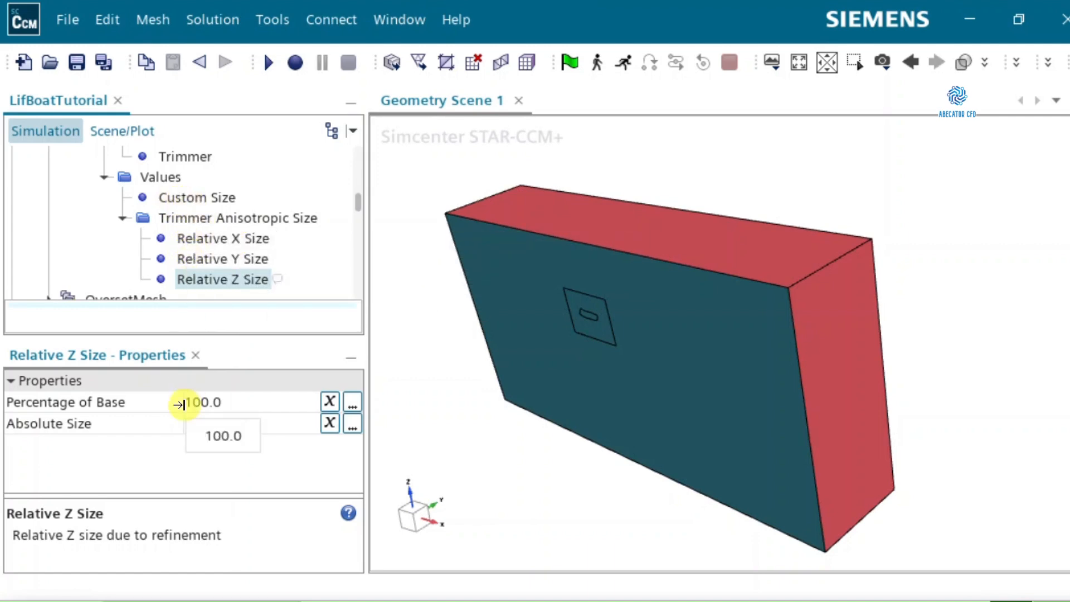
click(255, 239)
click(246, 259)
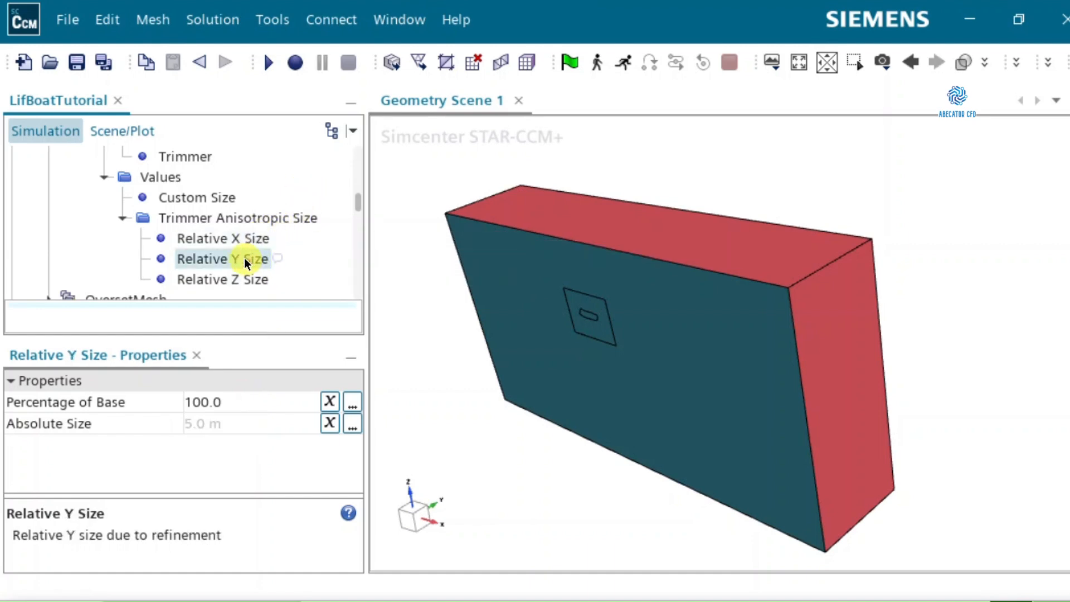
click(254, 280)
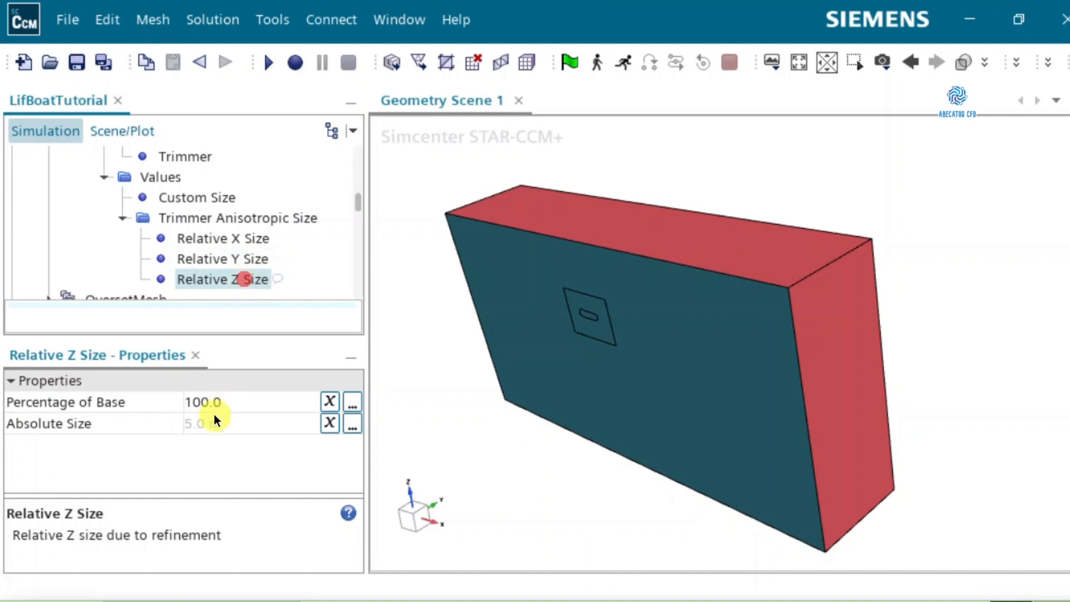
click(235, 401)
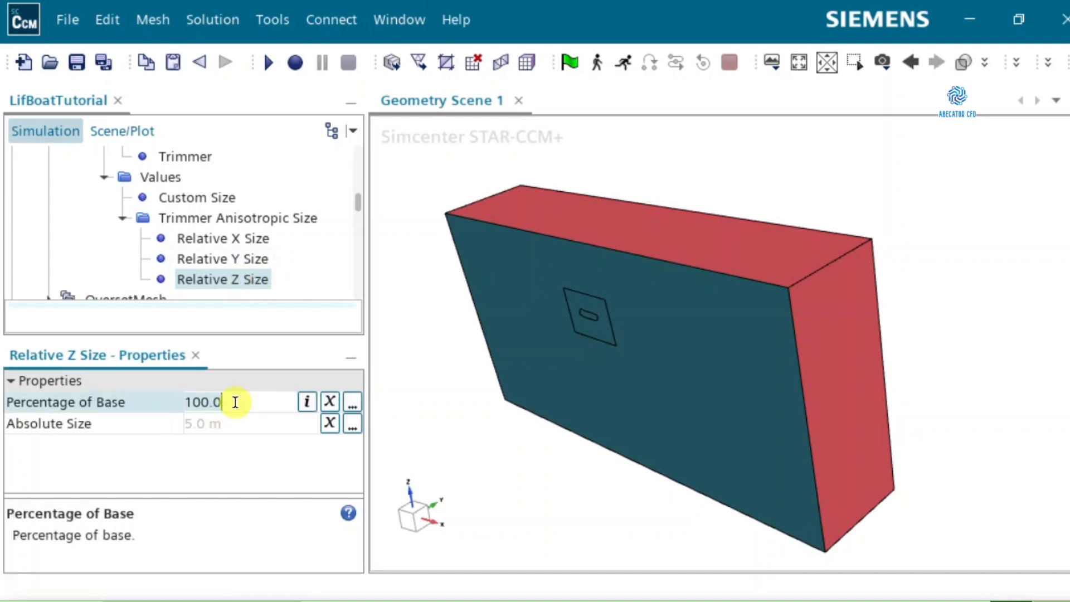
key(BackSpace)
key(BackSpace)
key(BackSpace)
key(BackSpace)
key(BackSpace)
text(50)
key(Return)
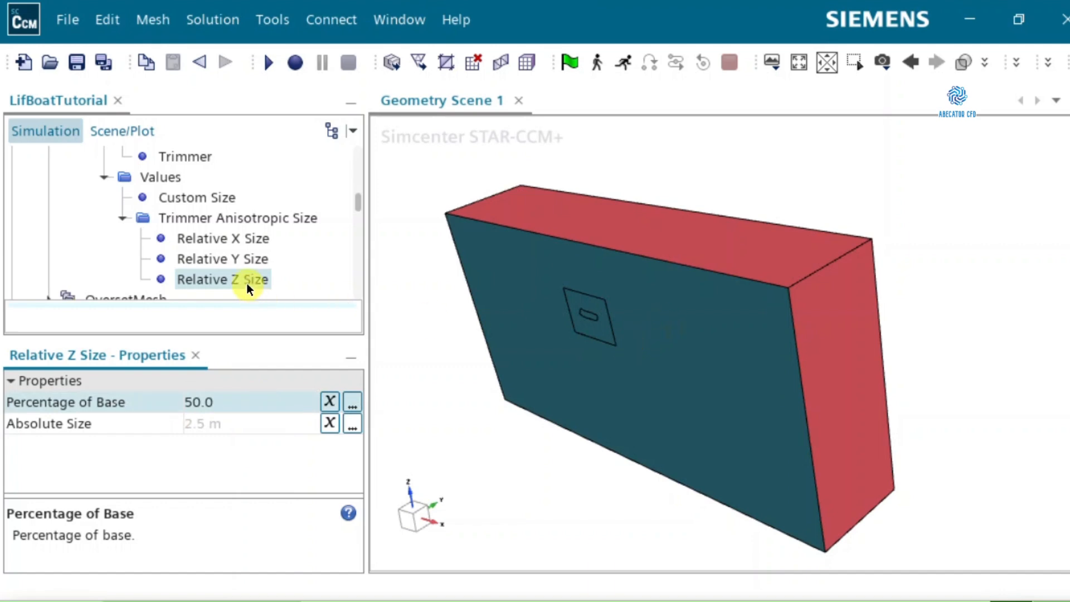
Review the WaterSurface control's properties, the WaterSurface block part in the geometry and the control's Relative Z Size
scroll(188, 186, up, 2)
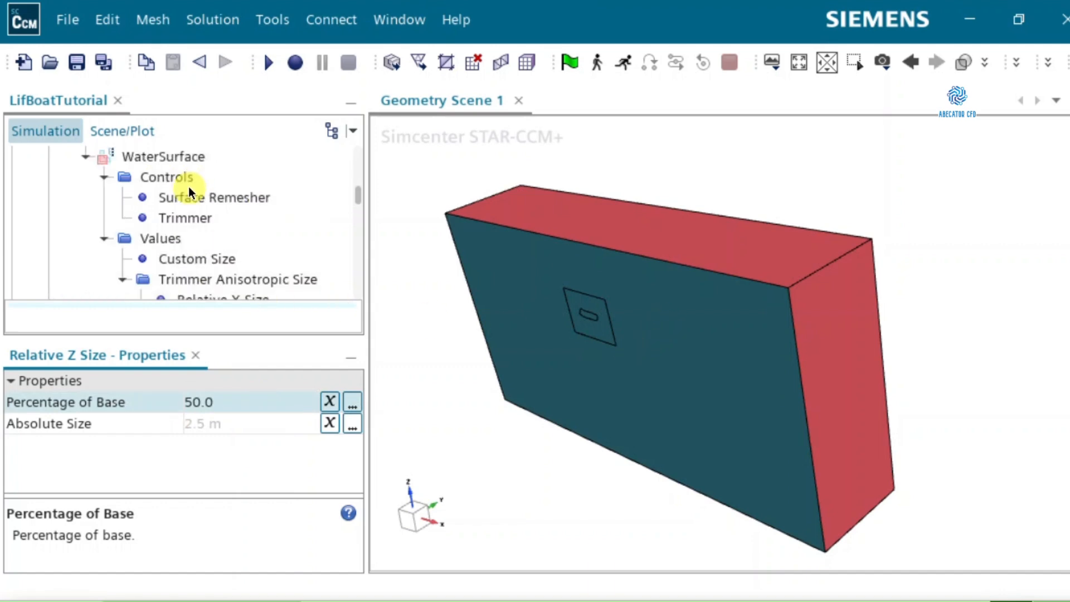
click(184, 218)
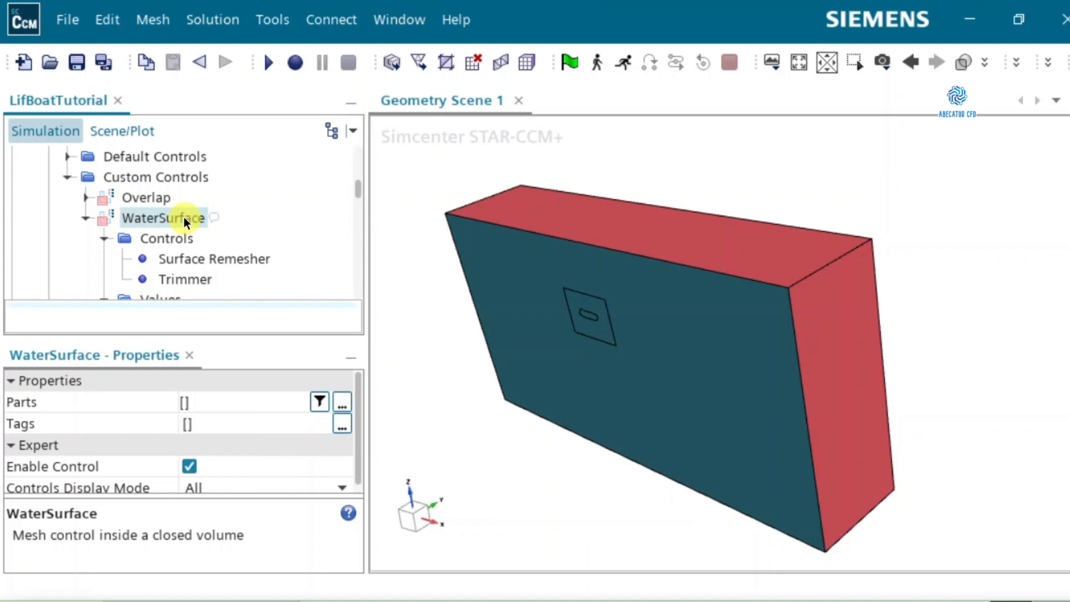
scroll(182, 216, up, 5)
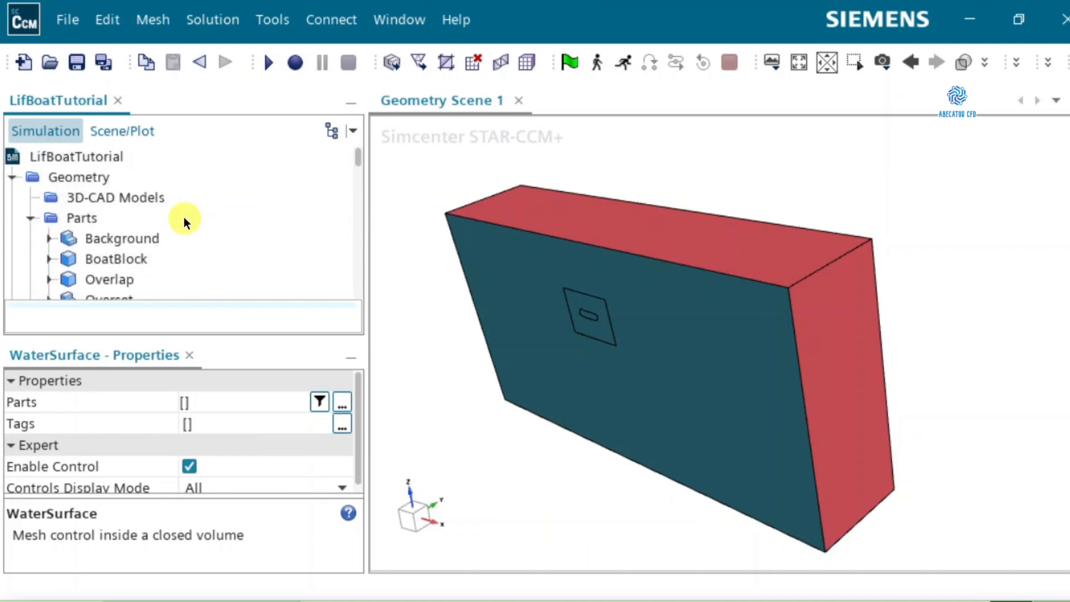
scroll(183, 216, down, 1)
click(143, 259)
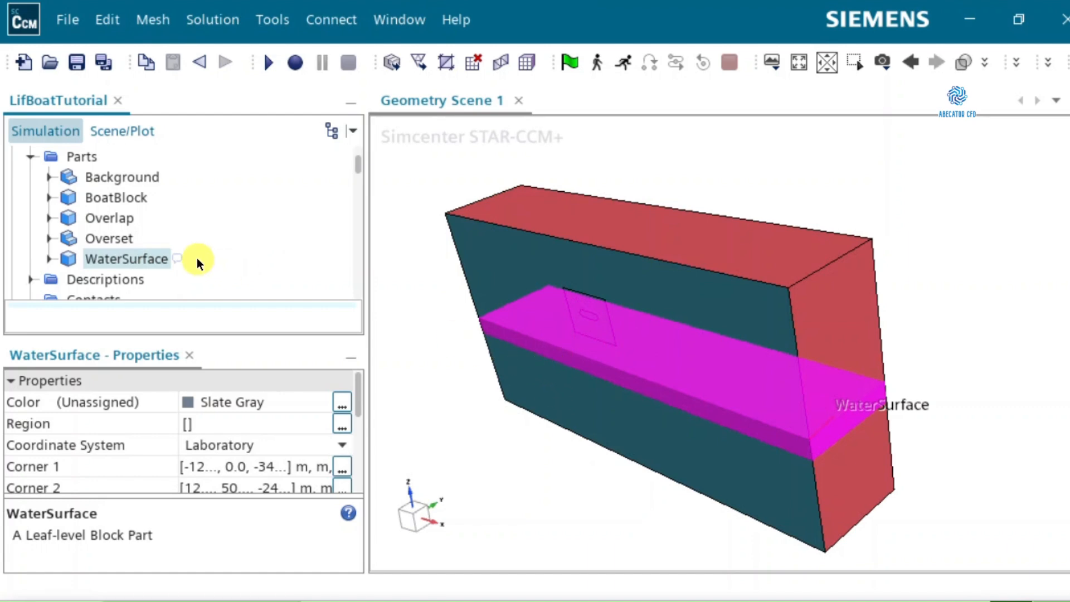
scroll(196, 257, down, 2)
scroll(196, 258, down, 2)
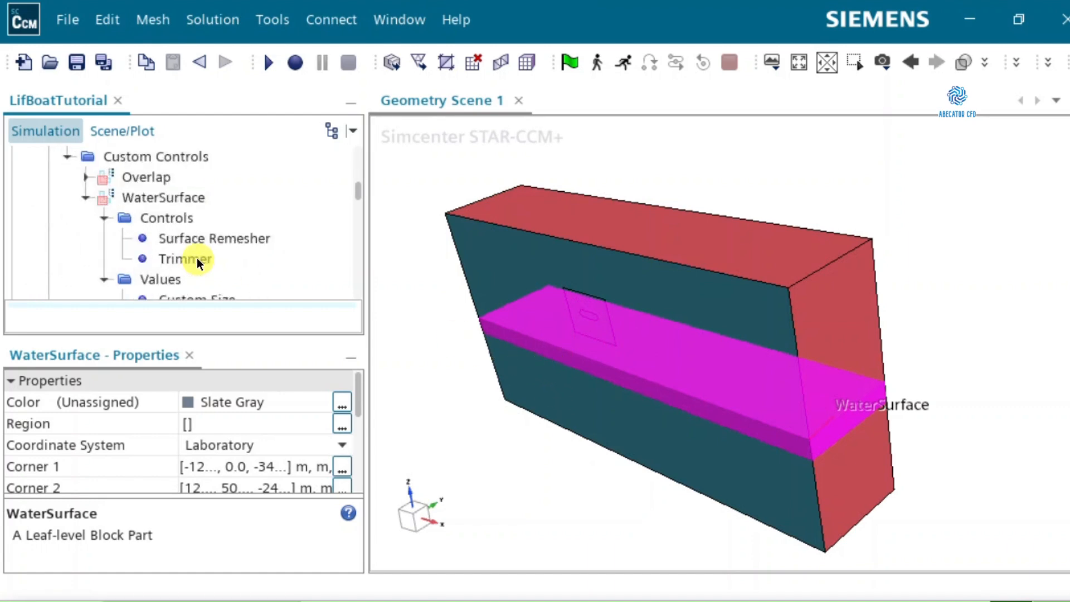
scroll(196, 257, down, 2)
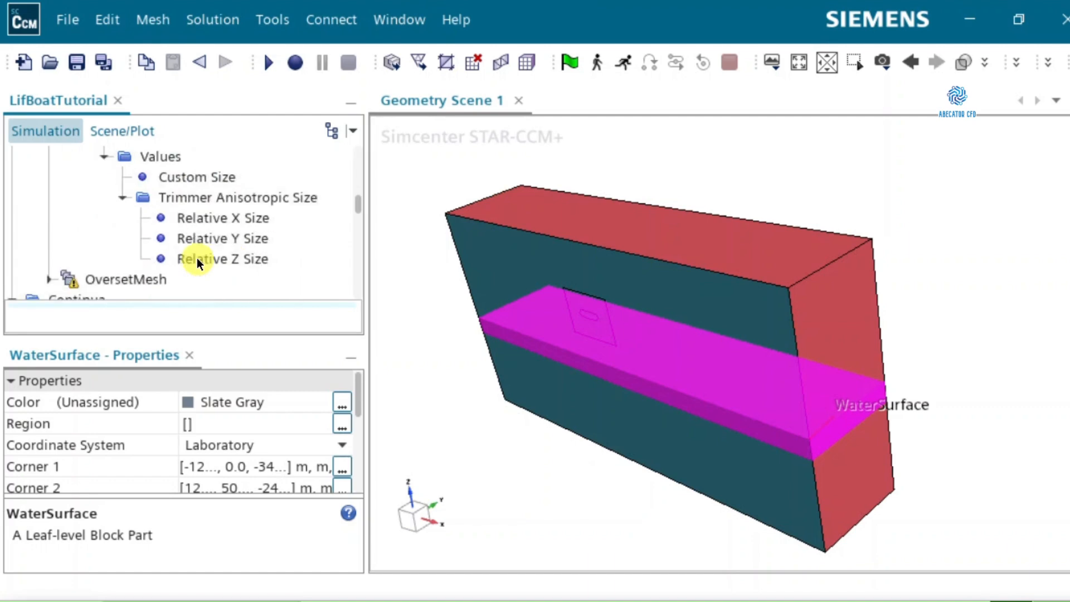
click(196, 258)
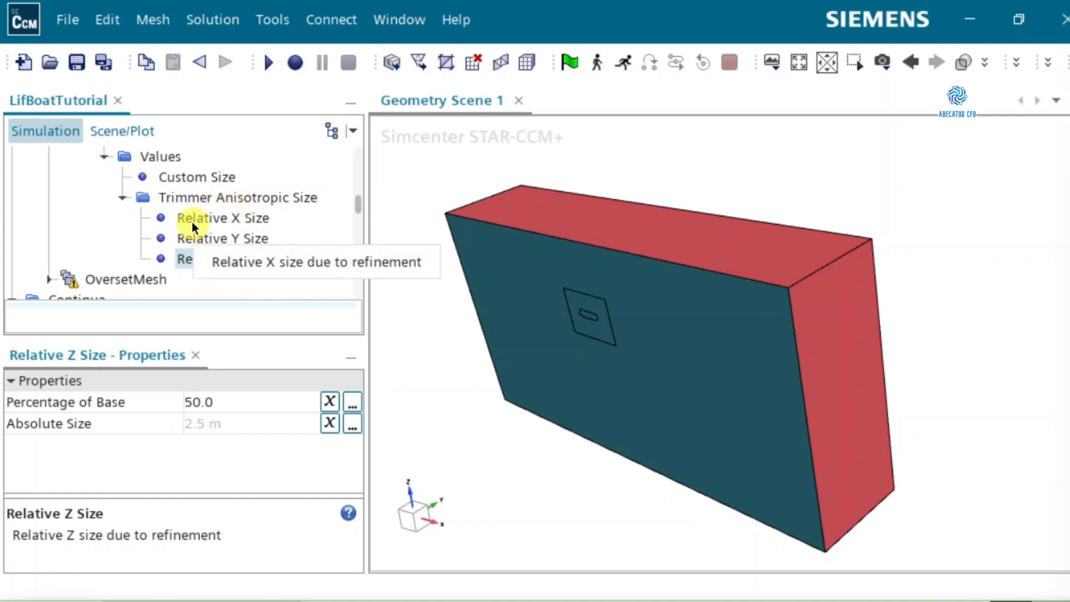
Collapse the WaterSurface and custom control entries and look through the BackgroundMesh operation's default controls
scroll(191, 221, up, 2)
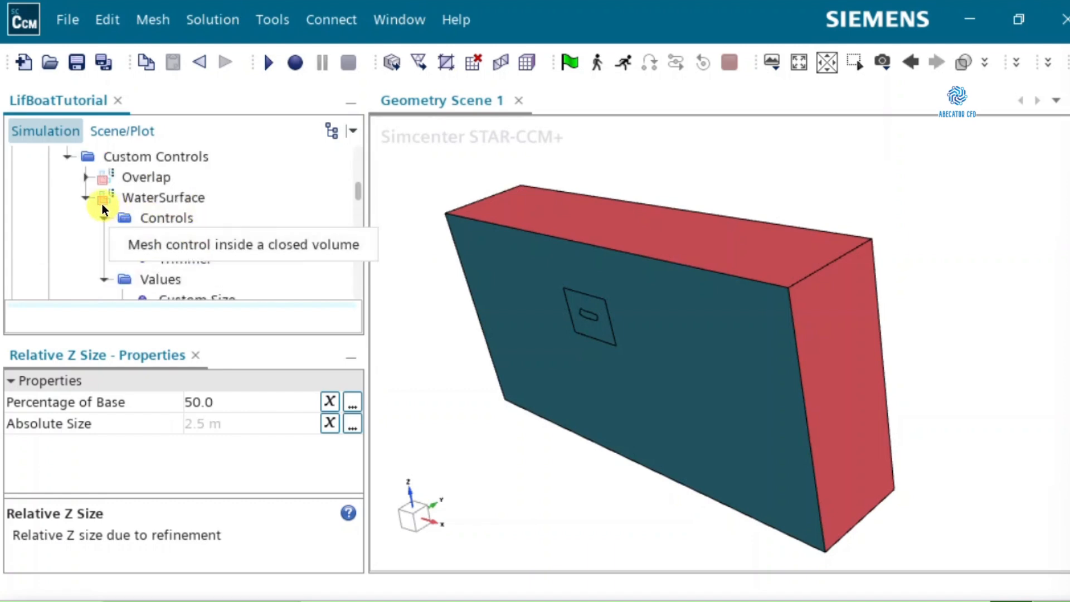
click(87, 200)
click(67, 157)
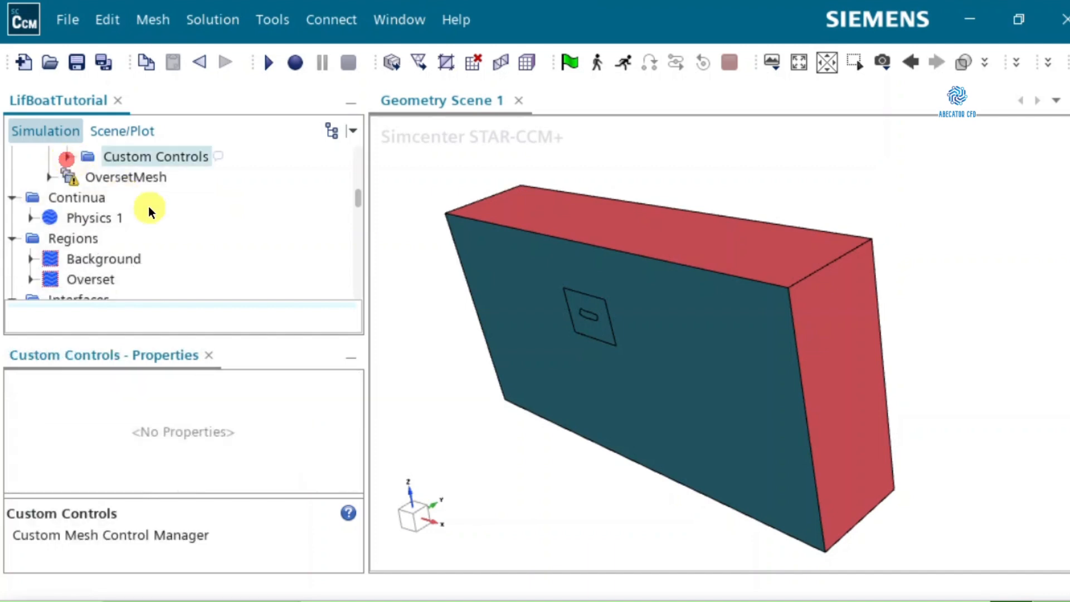
scroll(148, 206, up, 2)
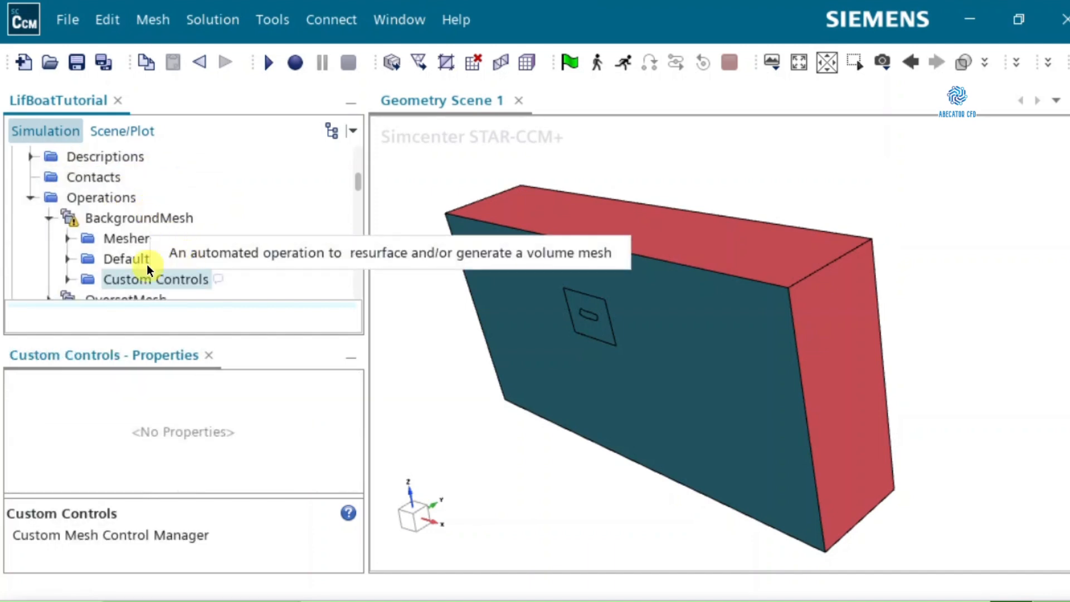
click(68, 259)
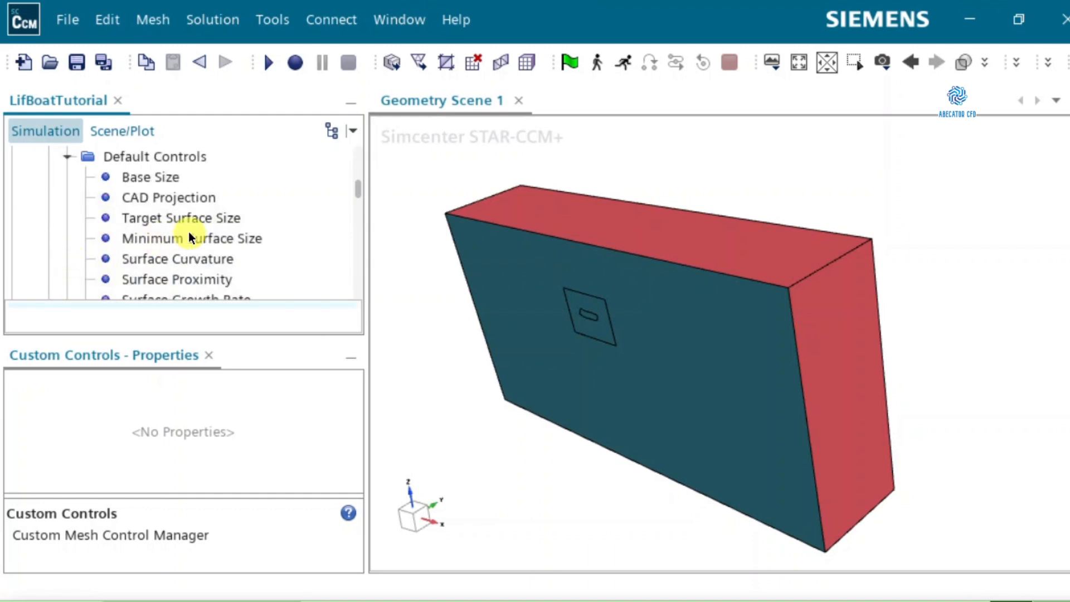
scroll(188, 236, down, 1)
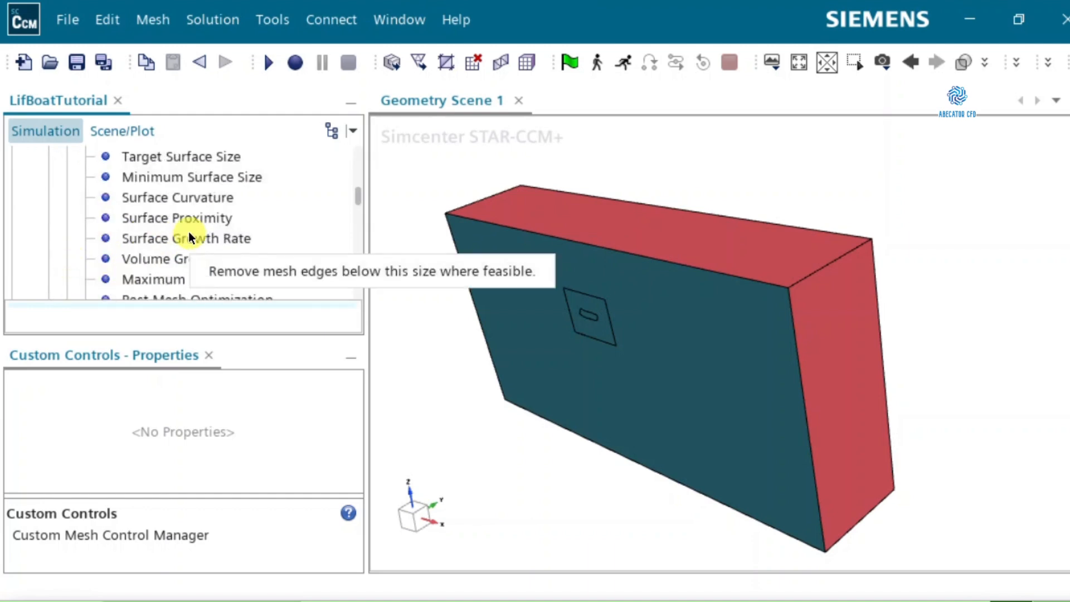
scroll(189, 233, down, 1)
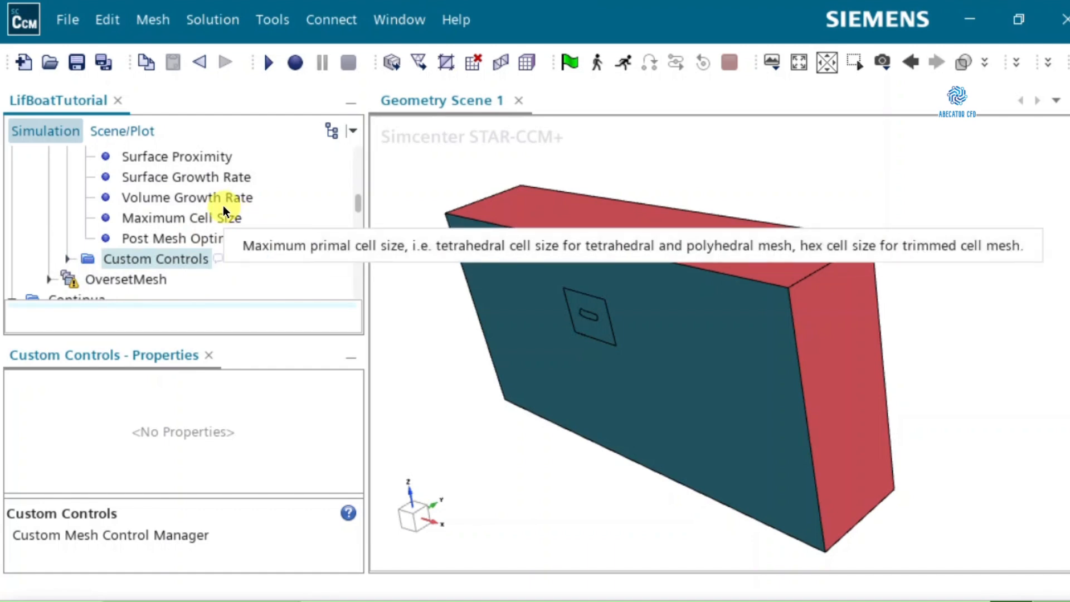
scroll(223, 210, up, 1)
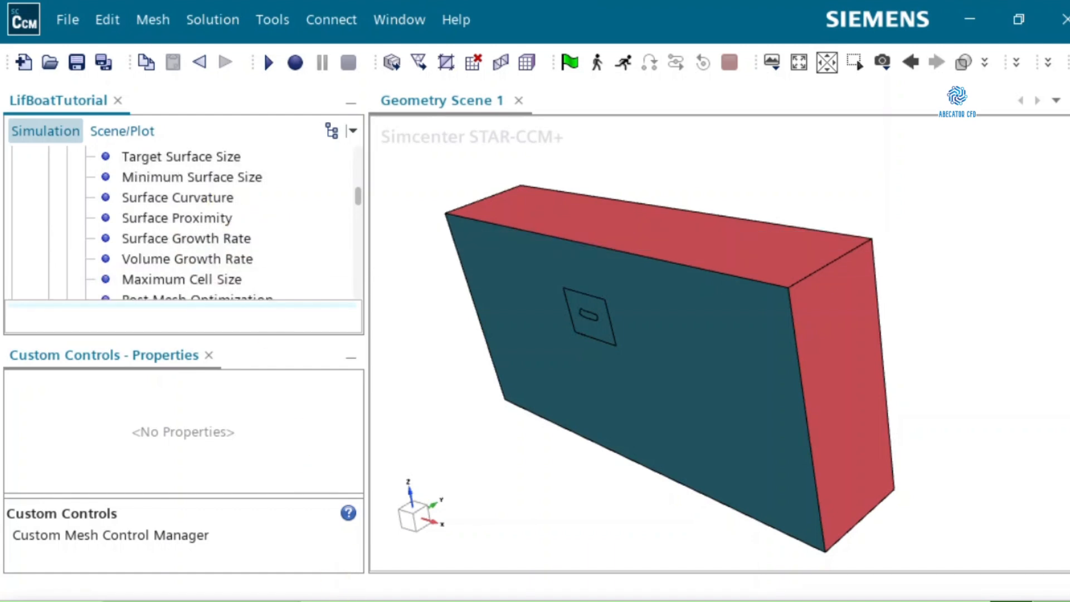
scroll(196, 312, down, 1)
click(196, 315)
scroll(162, 209, up, 2)
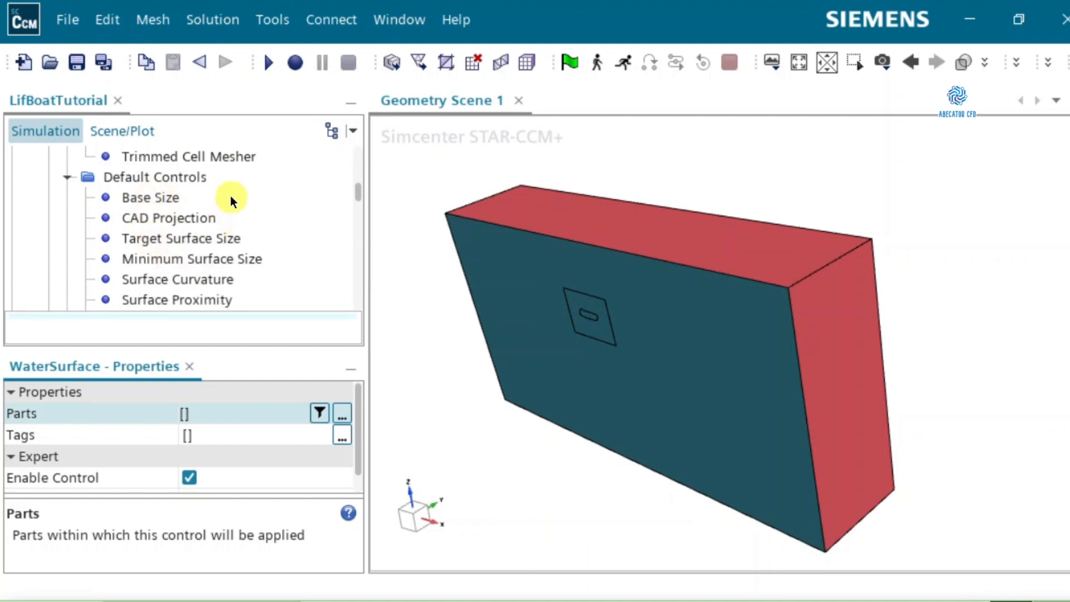
Enable Perform Mesh Alignment for the BackgroundMesh operation's Trimmed Cell Mesher
click(198, 157)
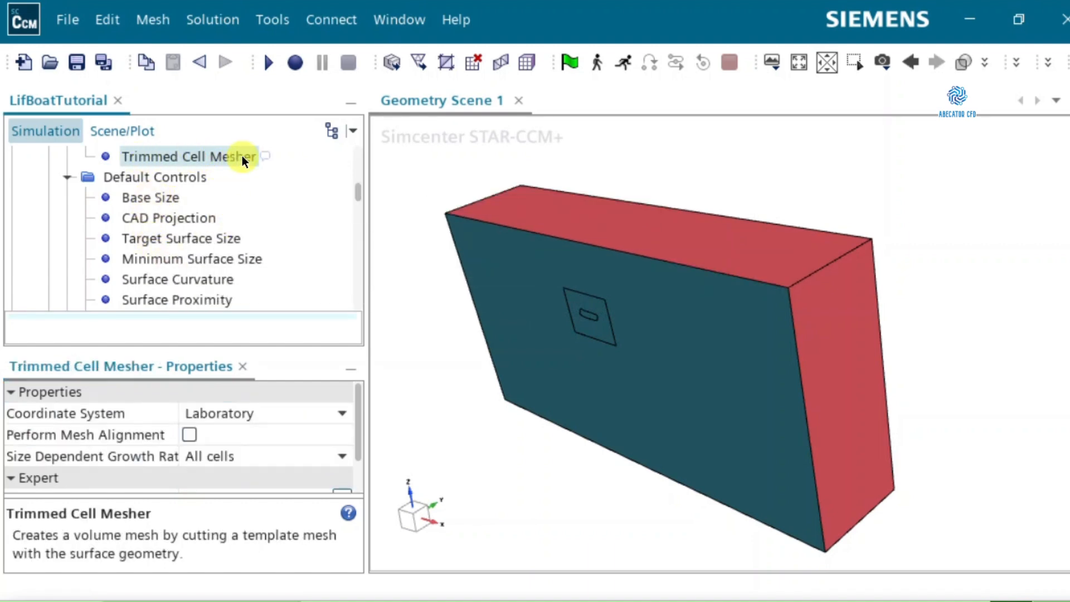
click(226, 462)
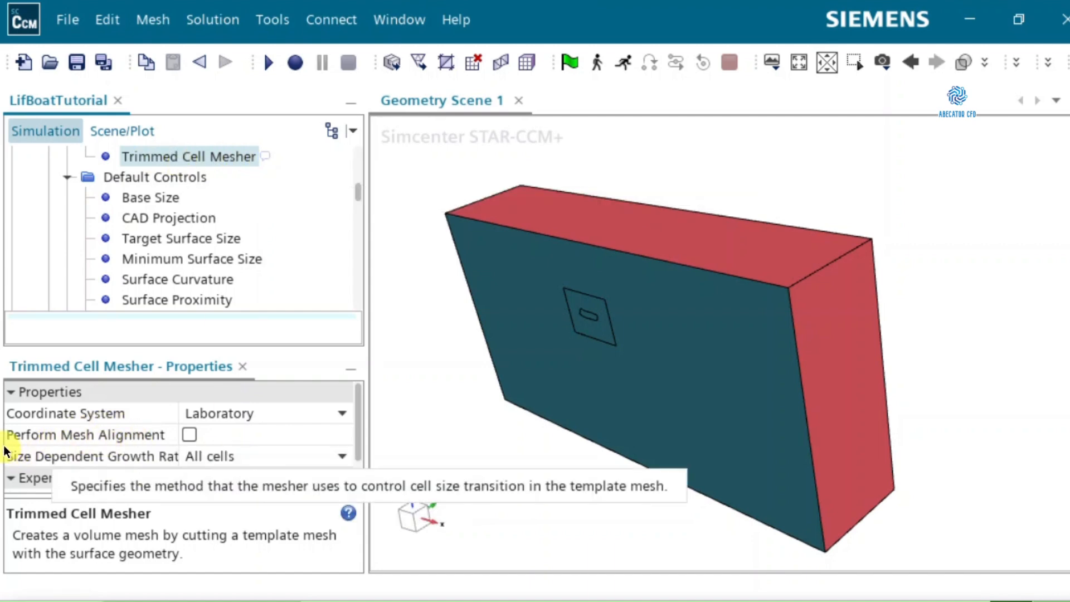
click(189, 434)
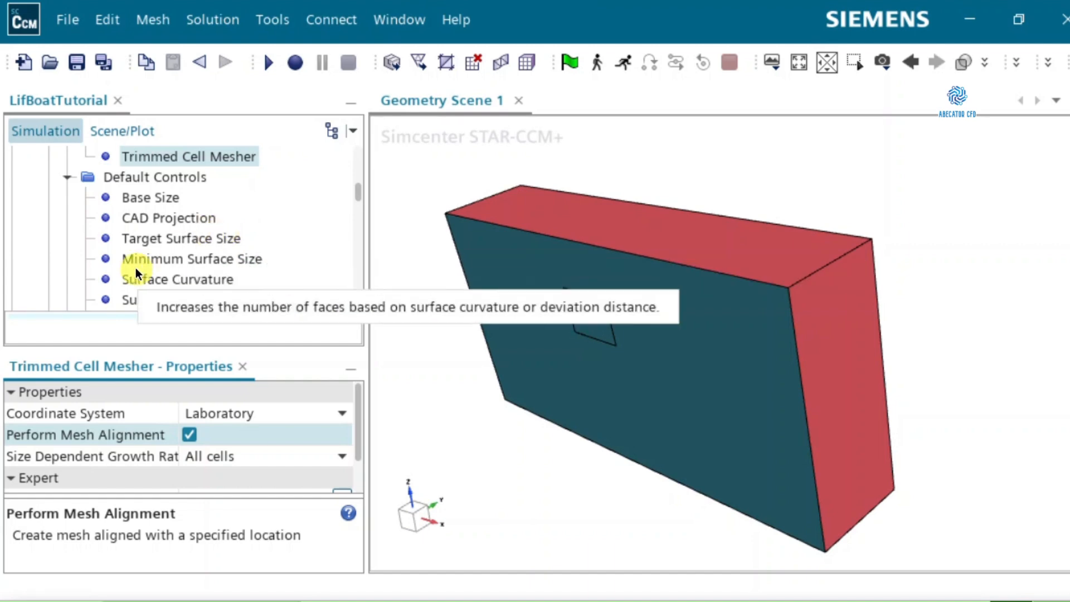
Set the BackgroundMesh Mesh Alignment Location to [-125.0, 0.0, 0.0] m and check the alignment point on the domain
scroll(136, 267, down, 2)
click(232, 259)
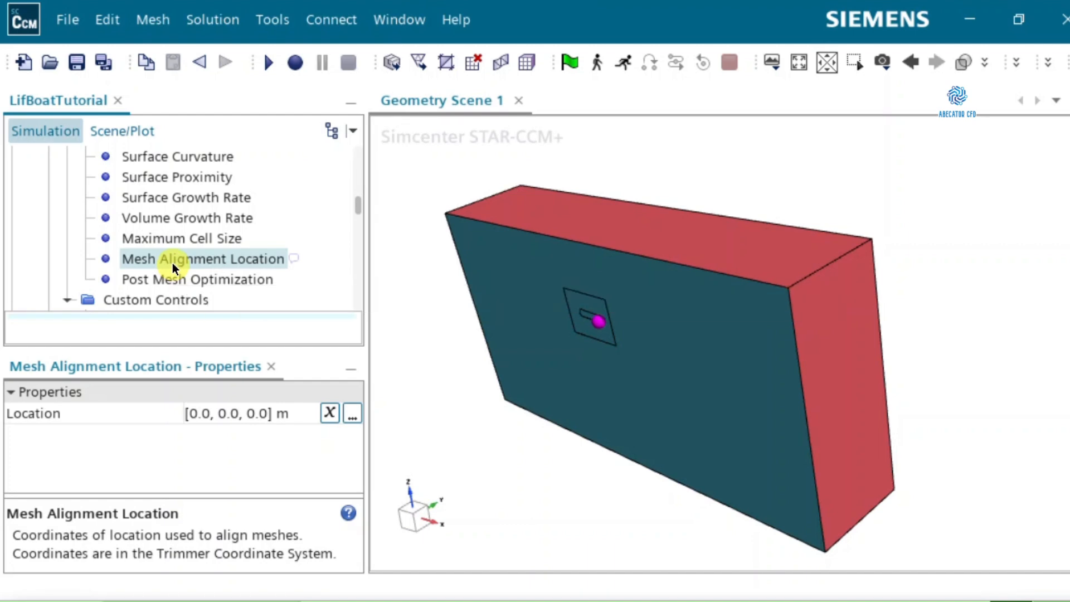
click(190, 413)
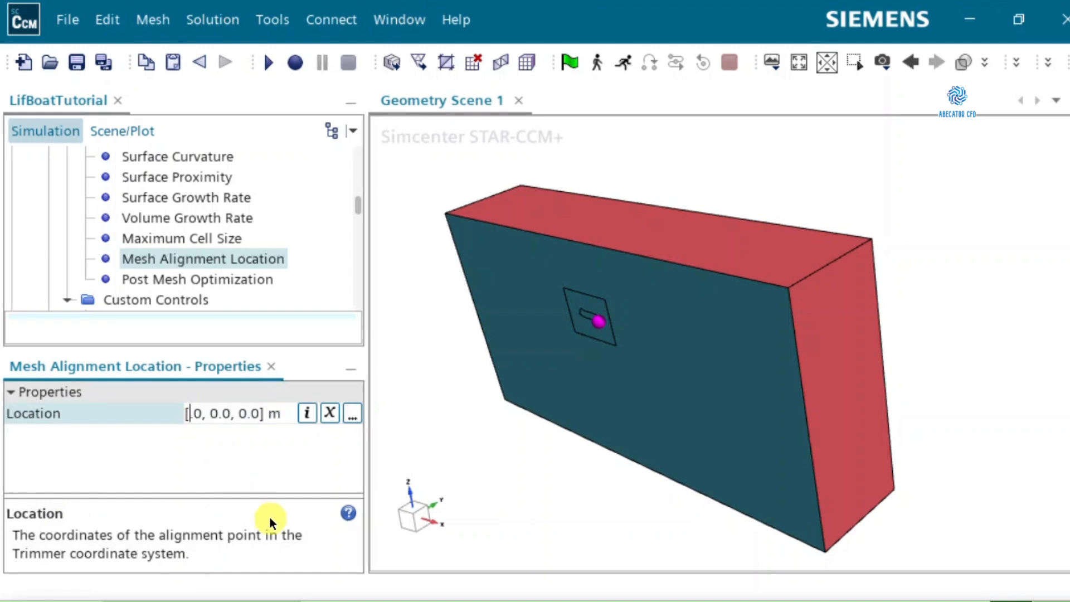
key(BackSpace)
text(-125)
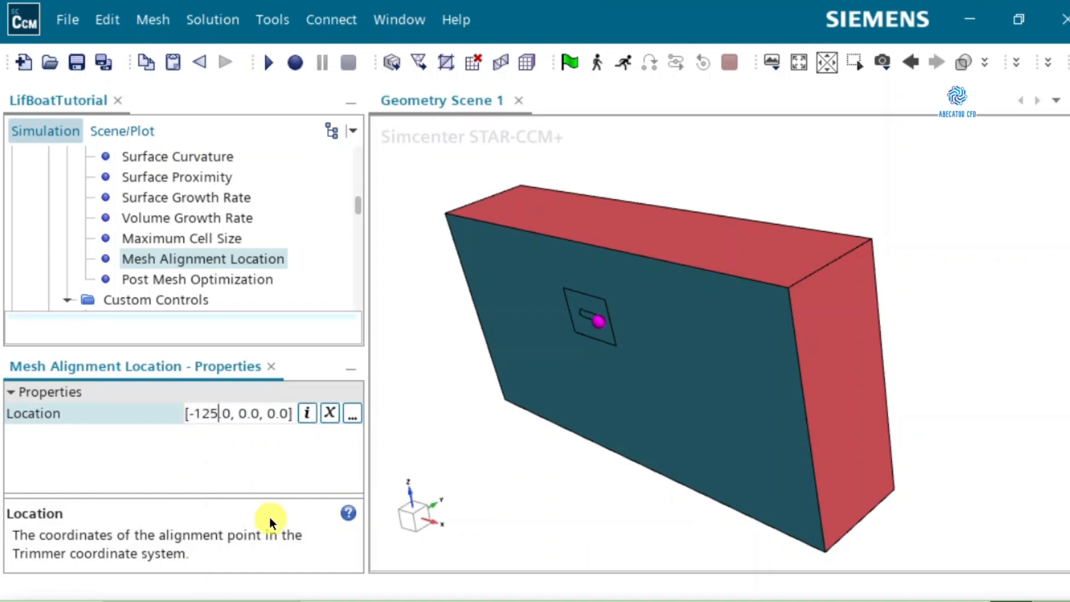
key(Return)
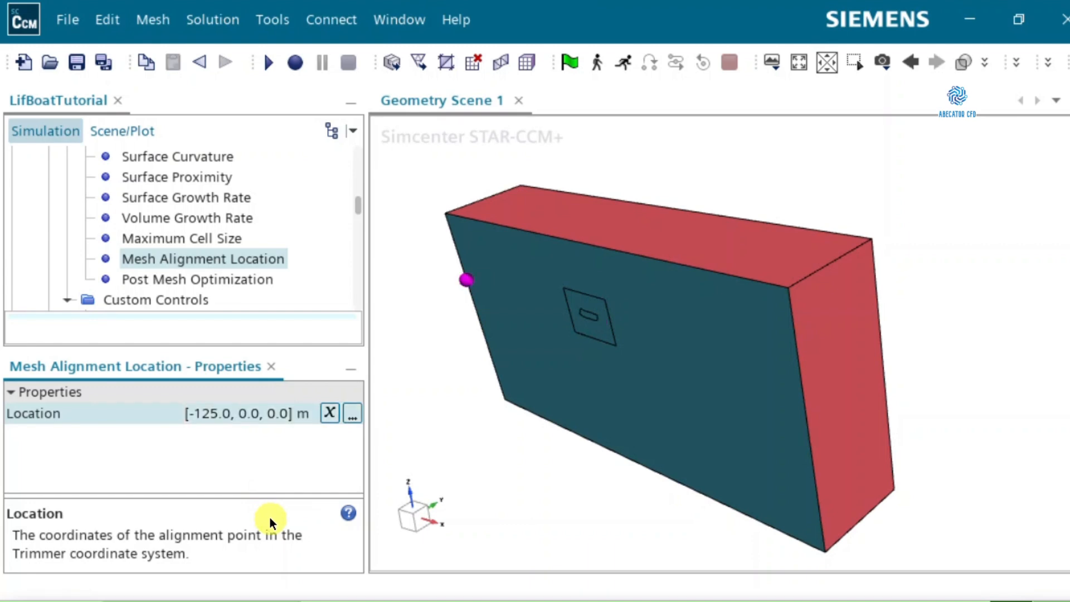
mouse_move(480, 427)
mouse_down()
mouse_move(535, 418)
mouse_move(588, 389)
mouse_up()
scroll(643, 371, down, 2)
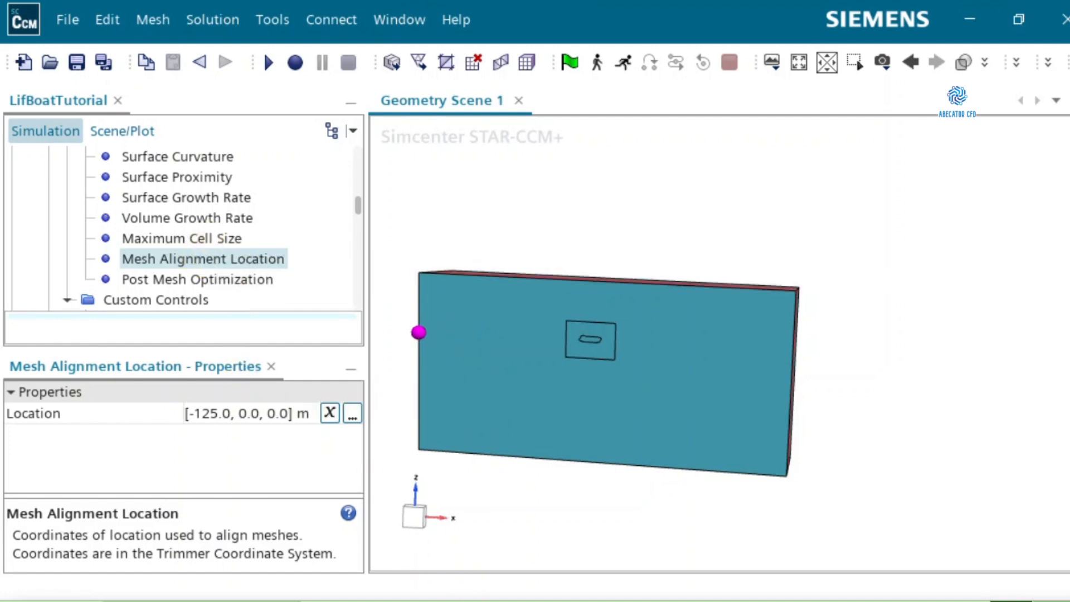
scroll(295, 261, down, 1)
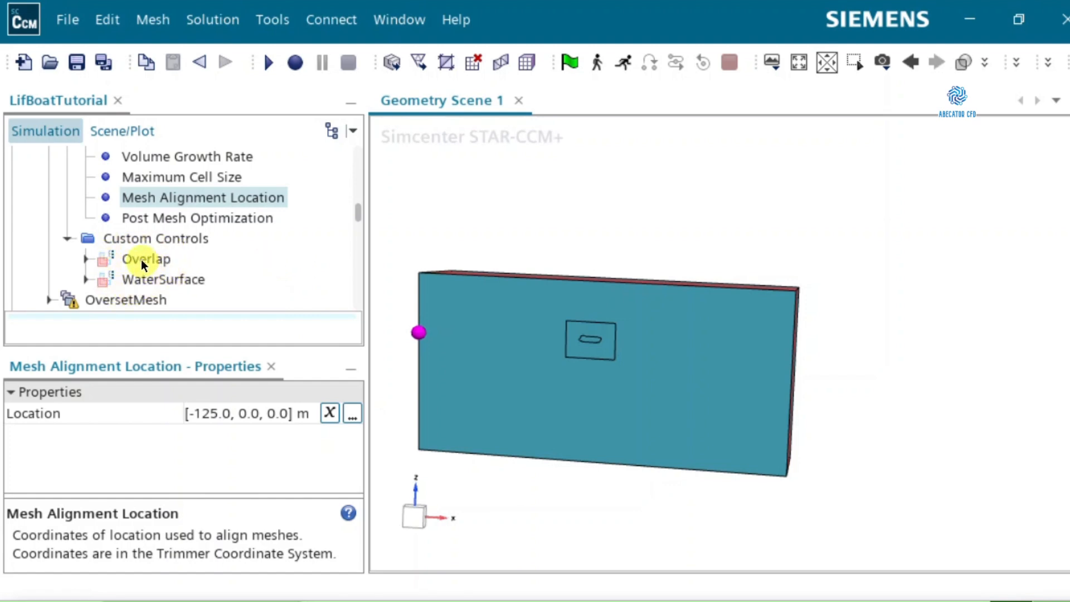
Assign the Overlap block part to the BackgroundMesh operation's Overlap volumetric control
click(105, 262)
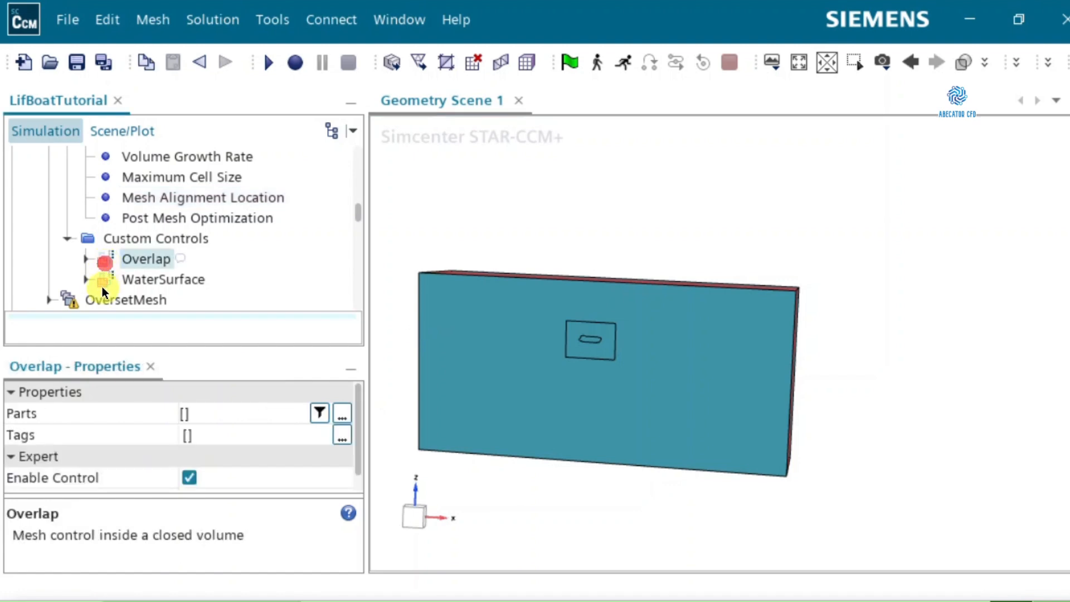
click(101, 279)
click(144, 258)
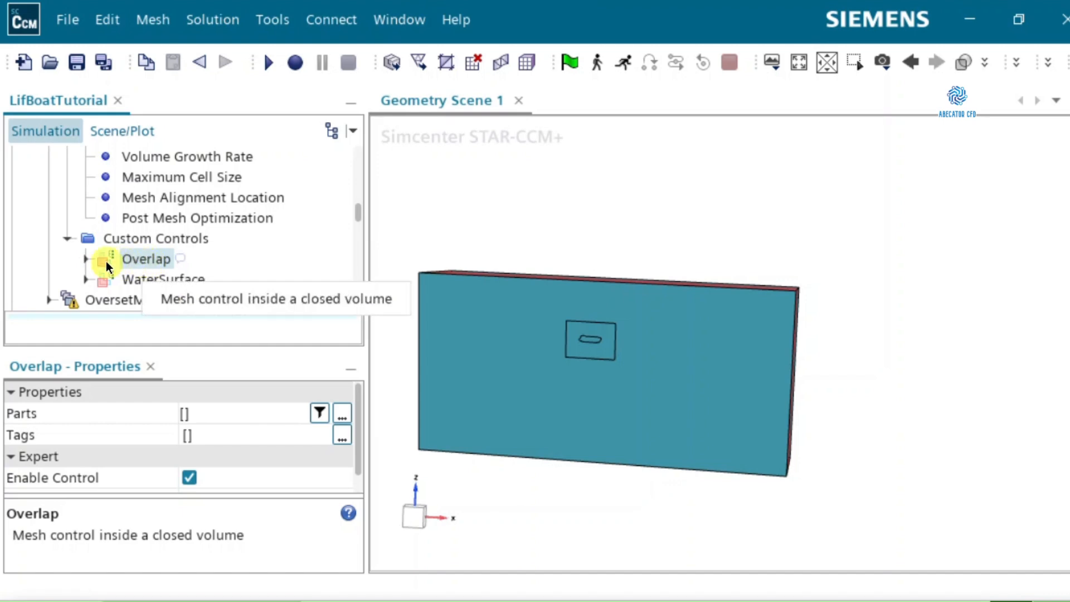
click(86, 259)
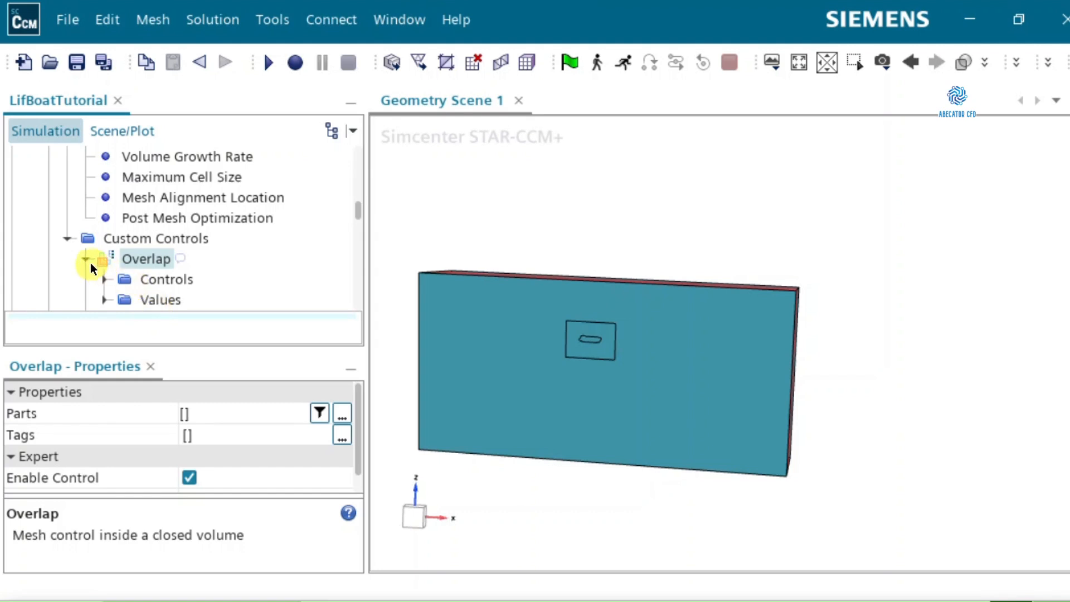
click(86, 259)
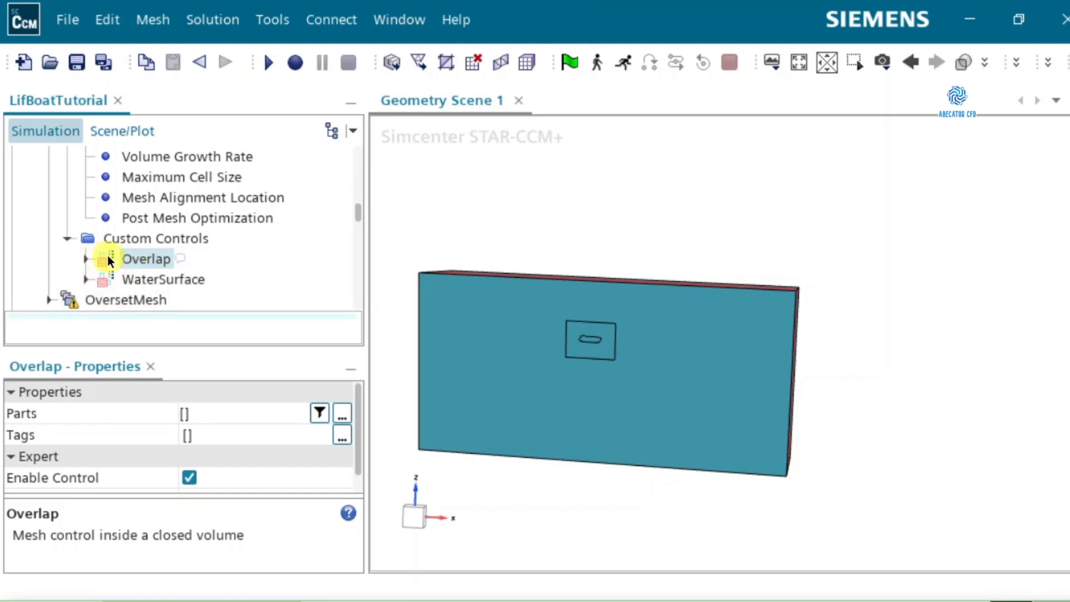
scroll(151, 245, down, 1)
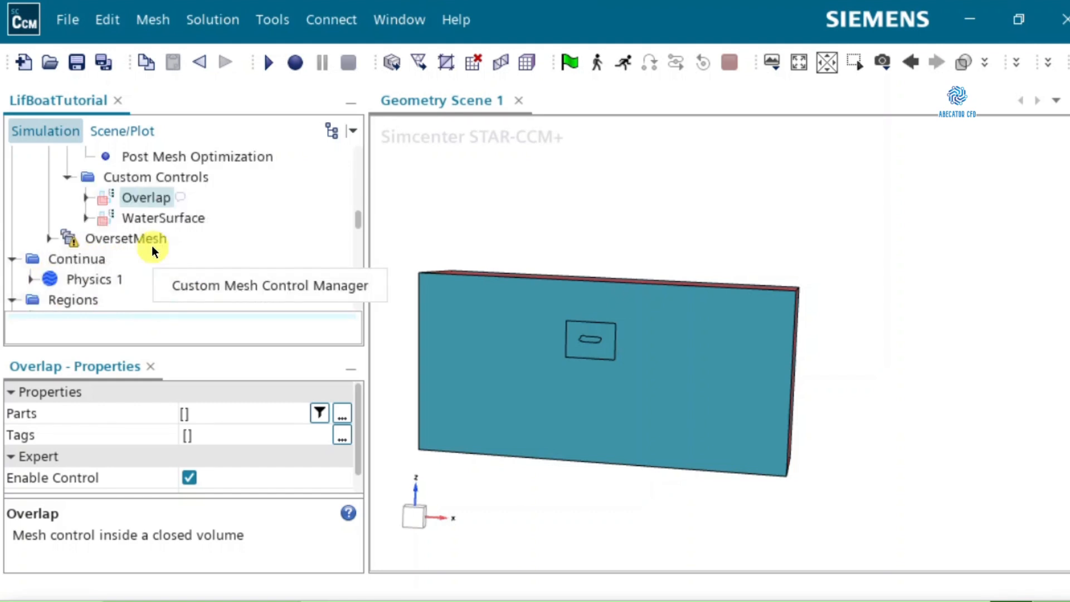
drag(190, 350, 193, 289)
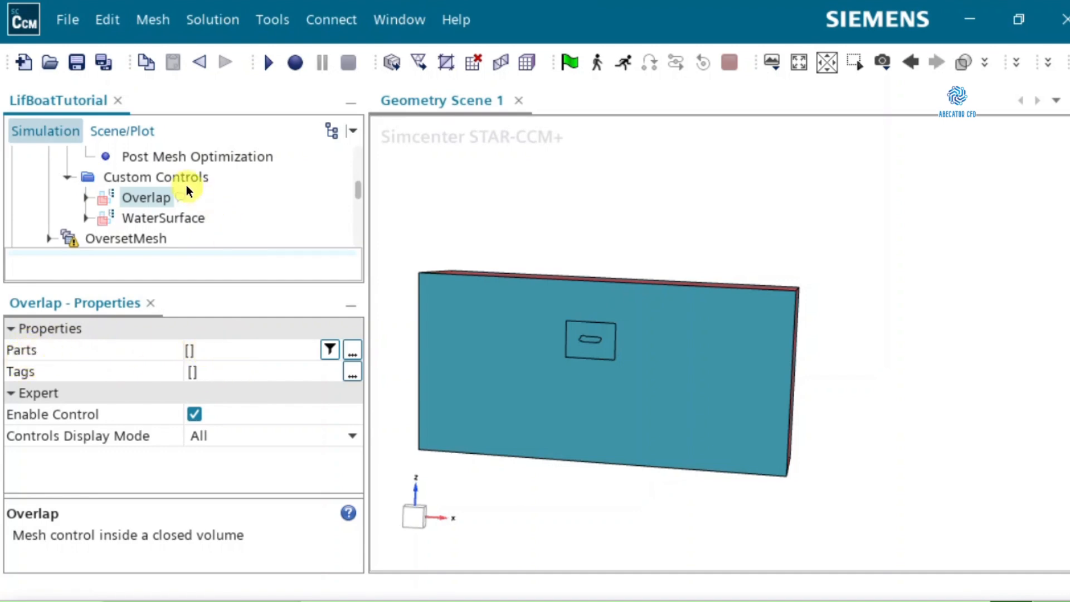
click(353, 350)
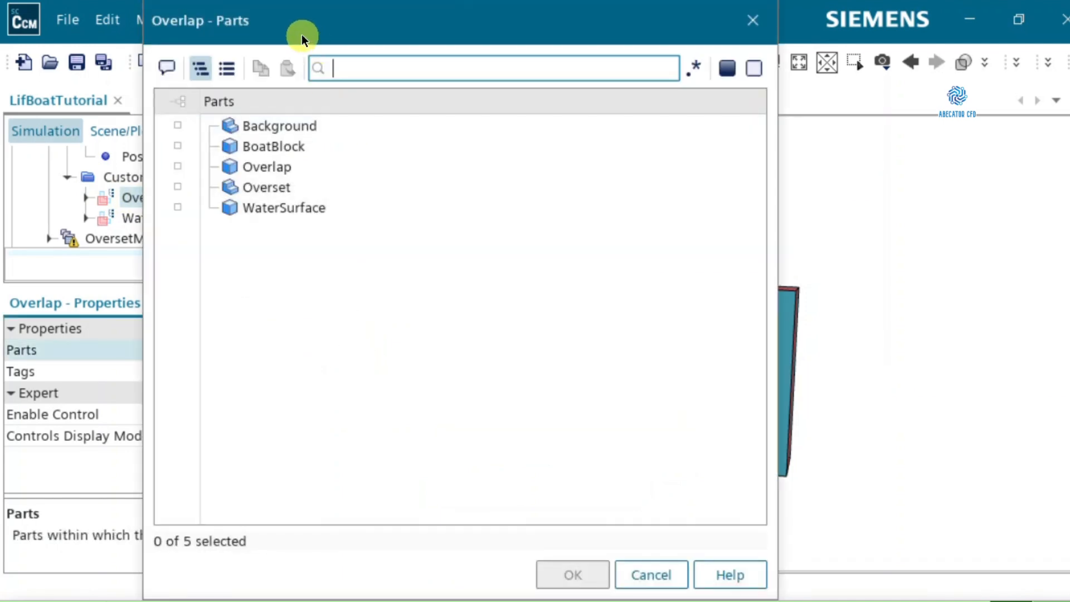
drag(304, 33, 597, 46)
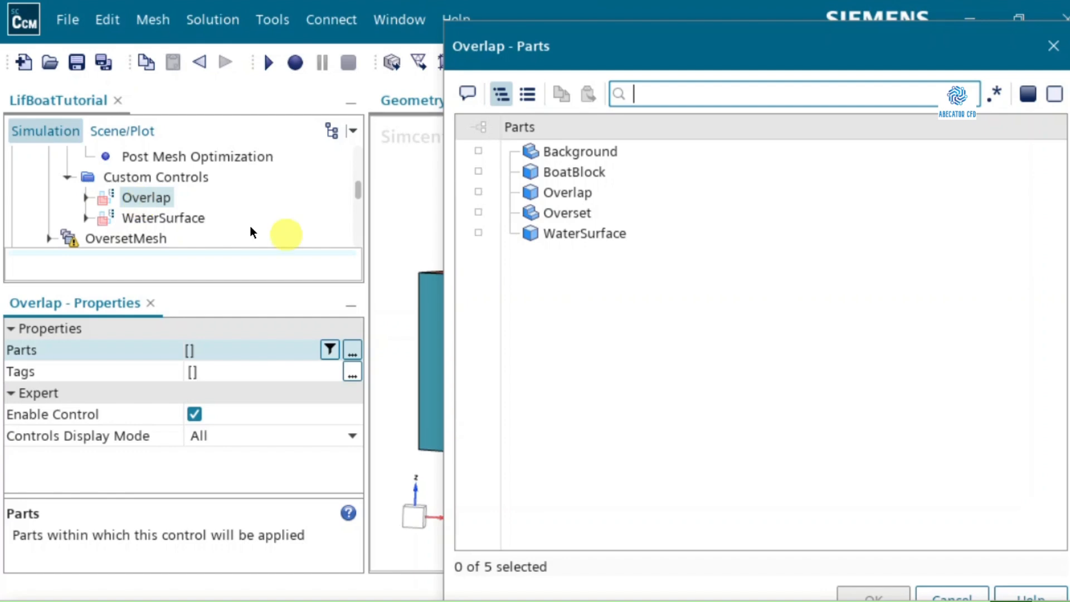
click(570, 191)
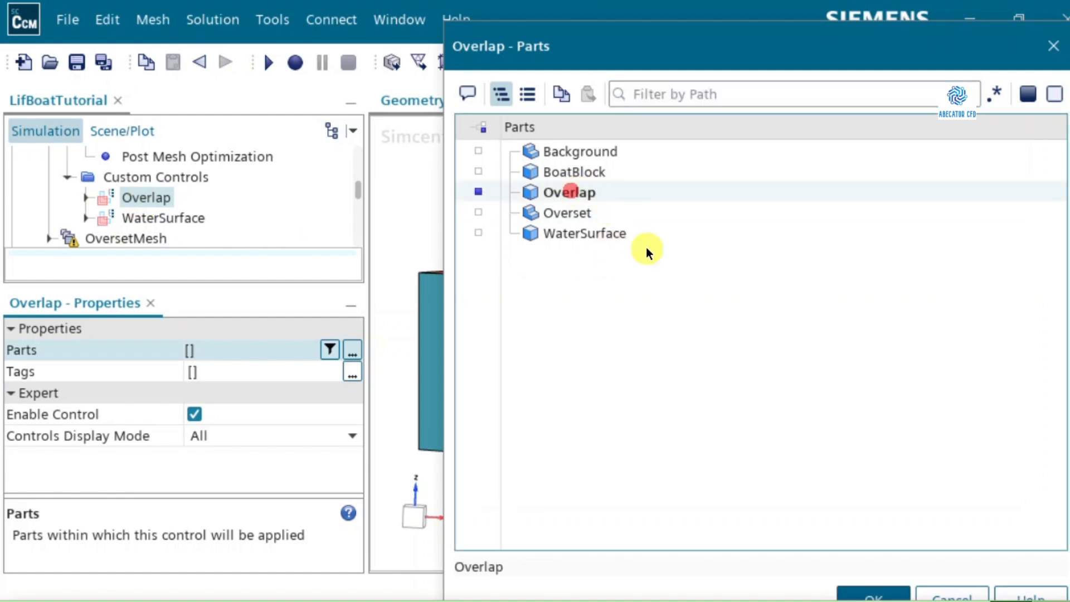
click(876, 593)
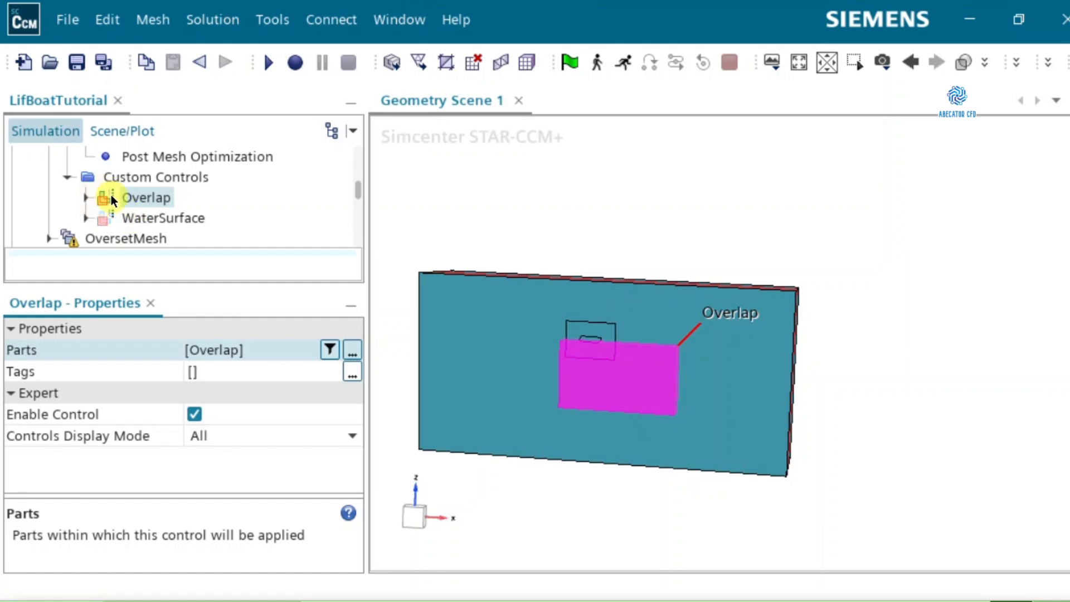
Assign the WaterSurface block part to the BackgroundMesh operation's WaterSurface volumetric control
click(151, 219)
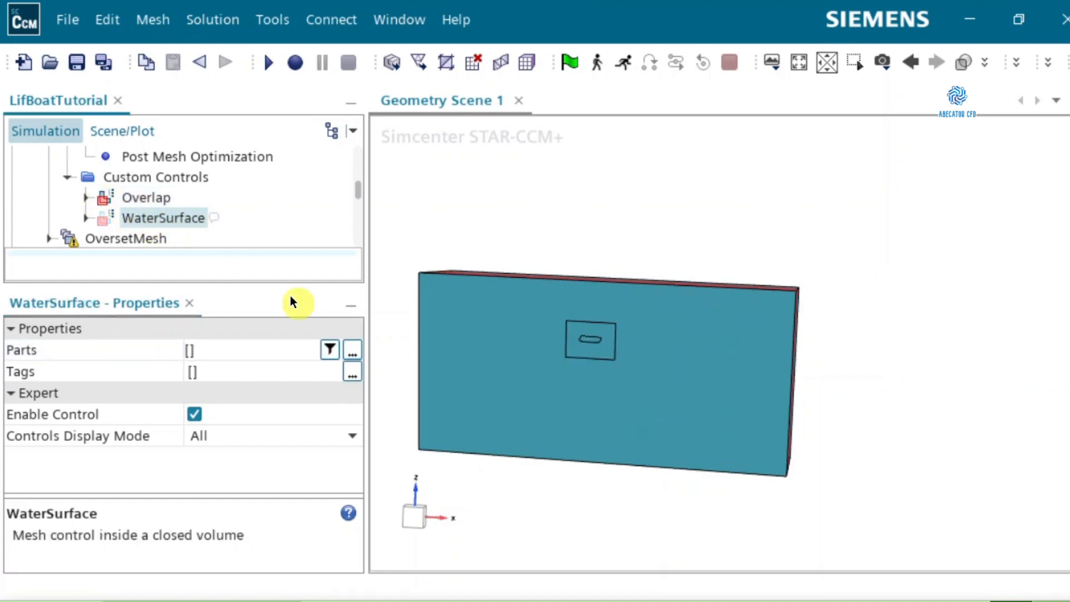
click(353, 352)
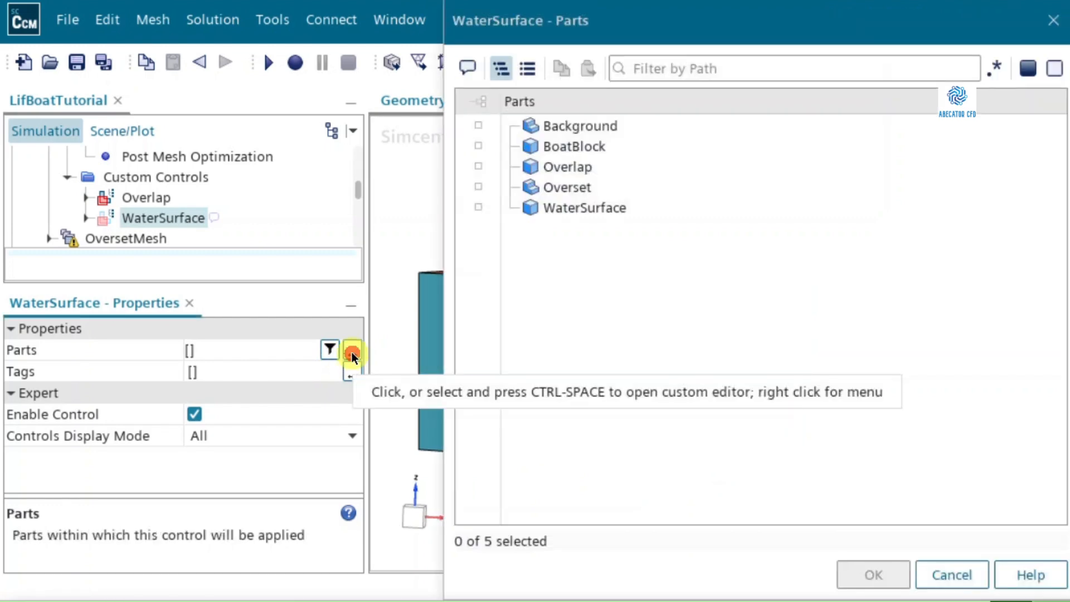
click(581, 206)
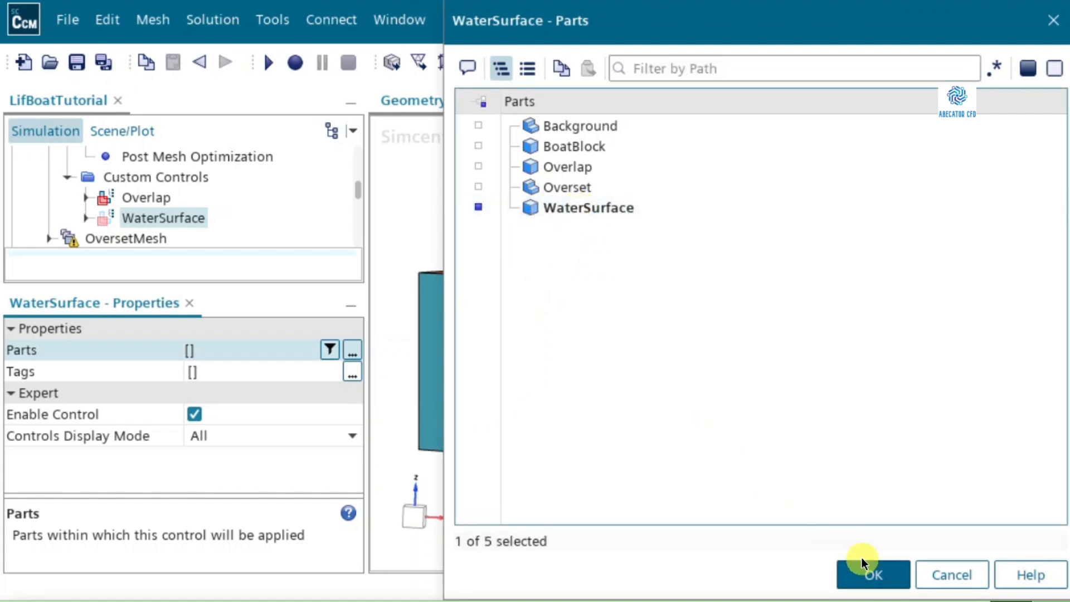
click(870, 571)
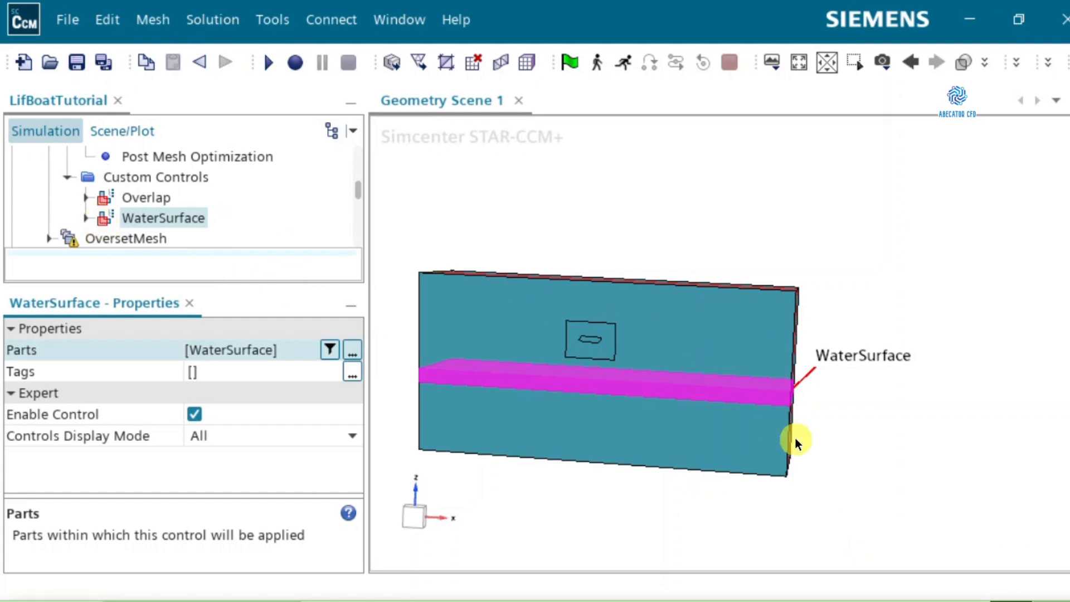
Check the extents of the Overlap and WaterSurface refinement parts, individually and together, in the geometry scene
drag(868, 393, 821, 411)
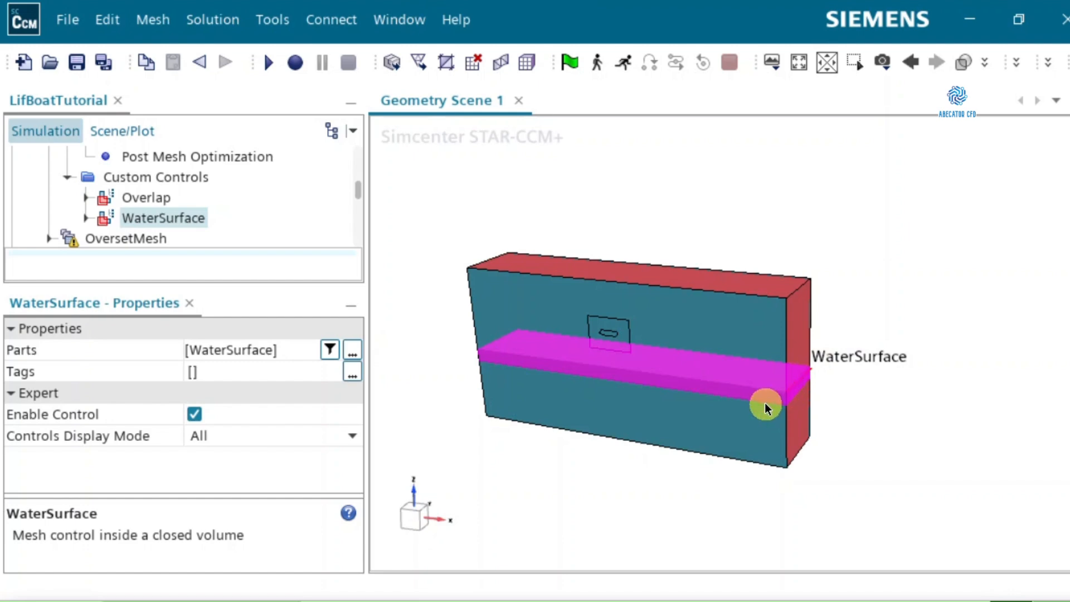
click(126, 195)
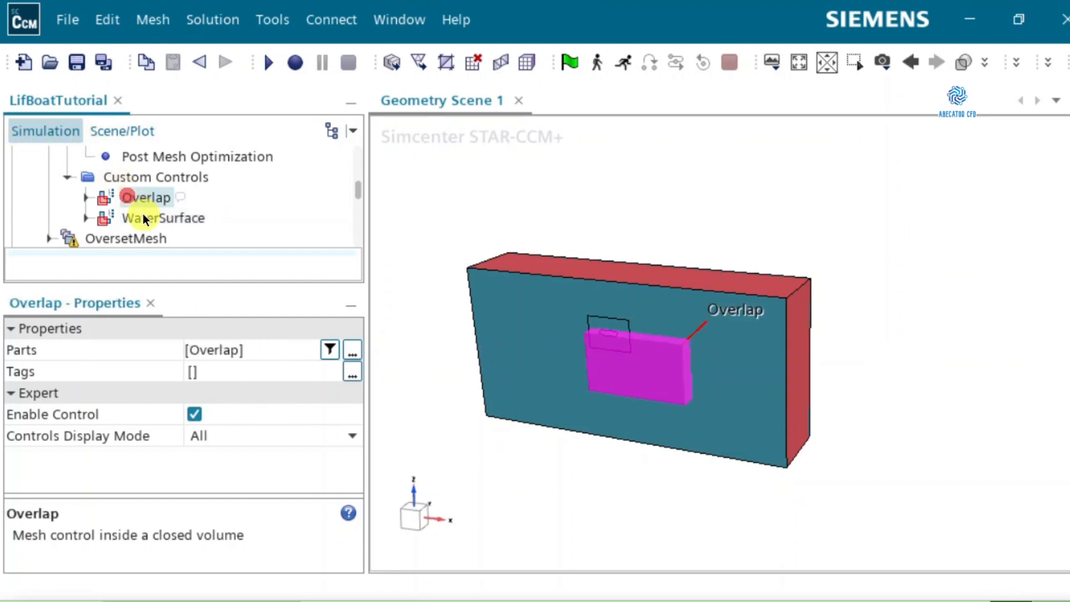
click(147, 221)
ctrl+click(148, 197)
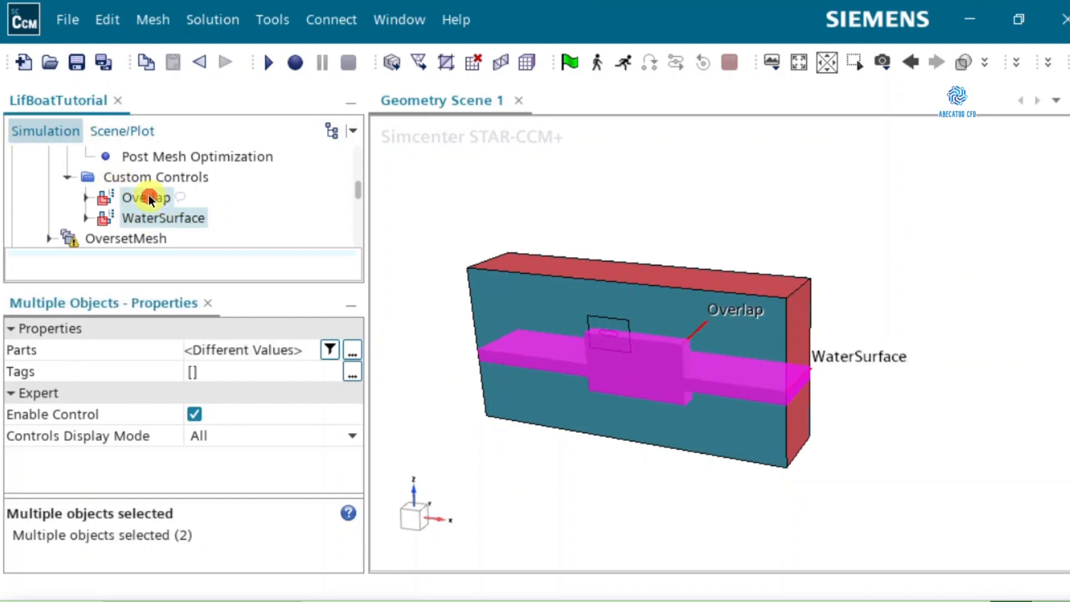
mouse_move(395, 306)
mouse_down()
mouse_move(471, 270)
mouse_move(409, 310)
mouse_up()
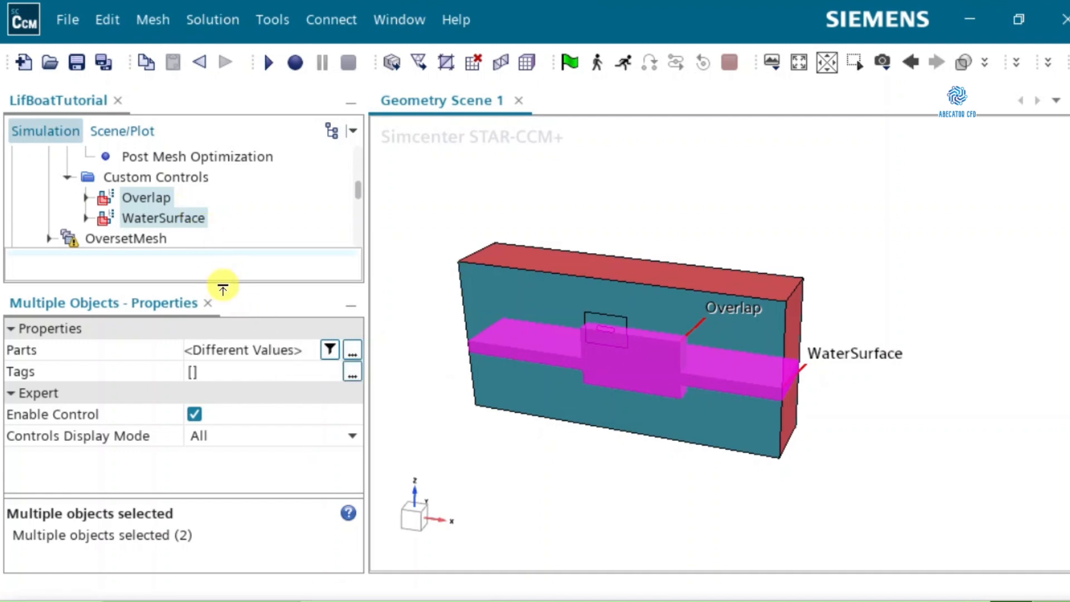
drag(223, 285, 210, 408)
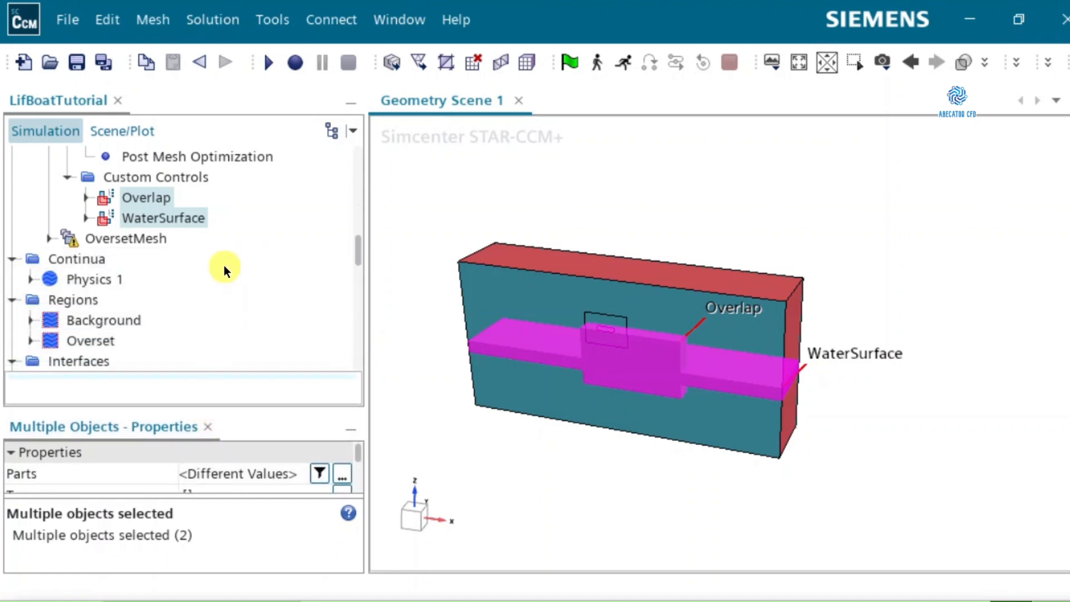
scroll(224, 267, up, 1)
scroll(225, 268, up, 1)
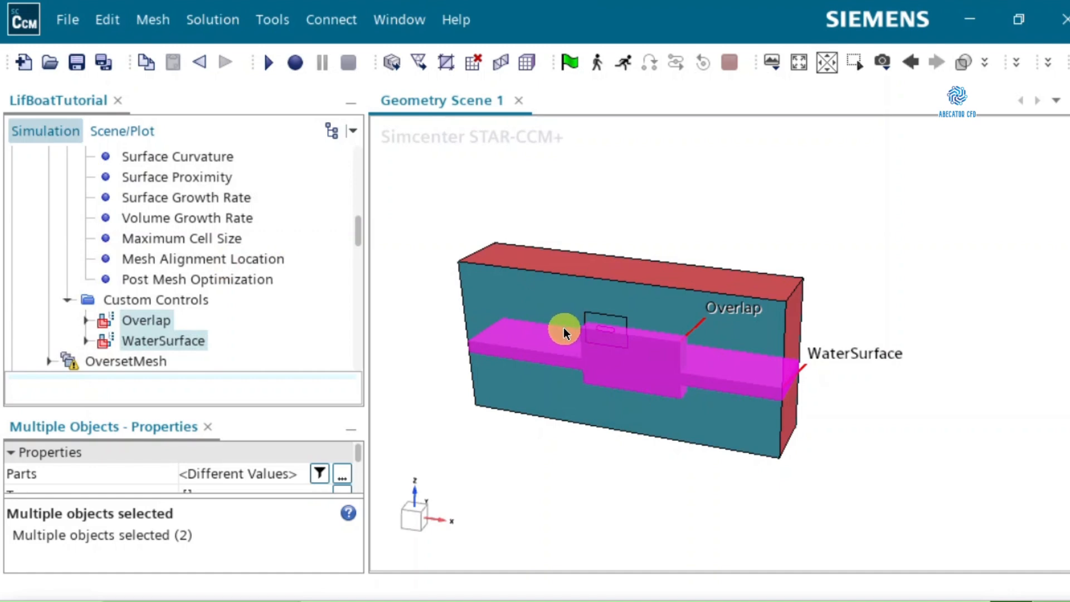
click(664, 213)
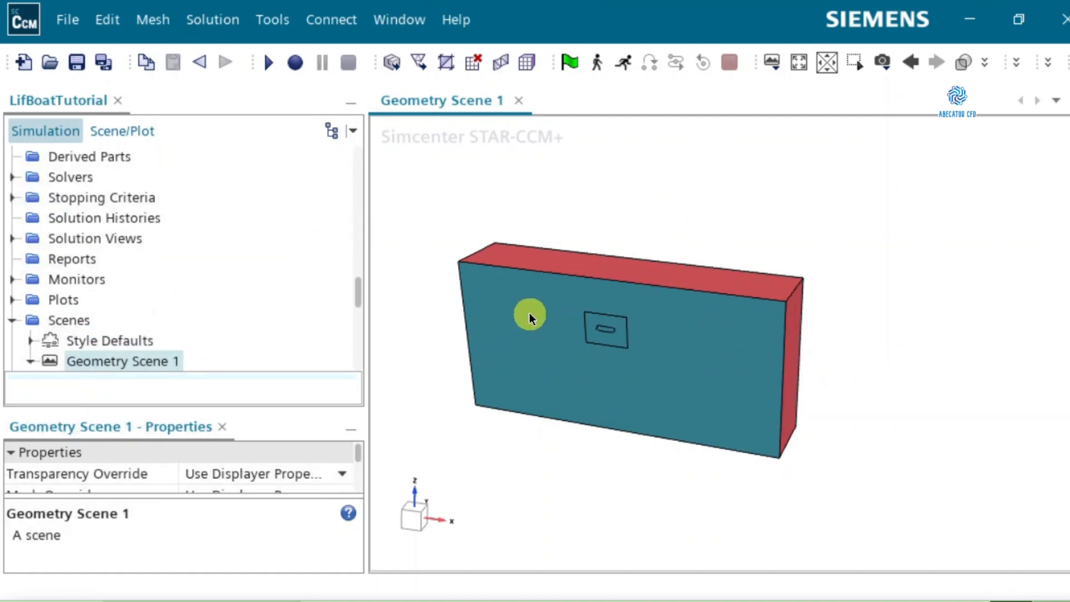
Set the BackgroundMesh operation's default Surface Growth Rate control to Slow
scroll(118, 247, up, 6)
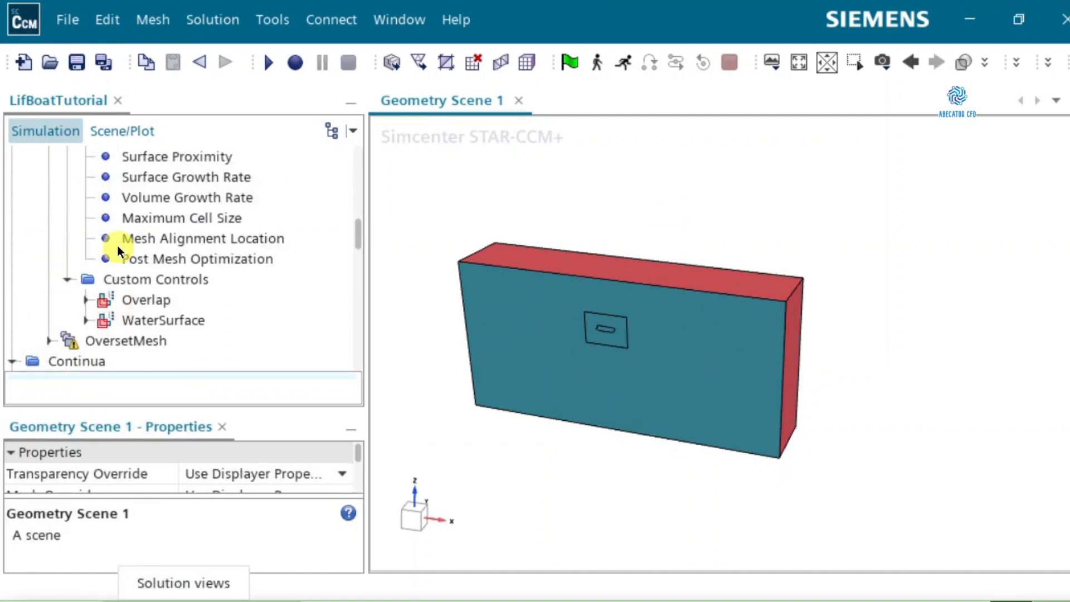
click(228, 242)
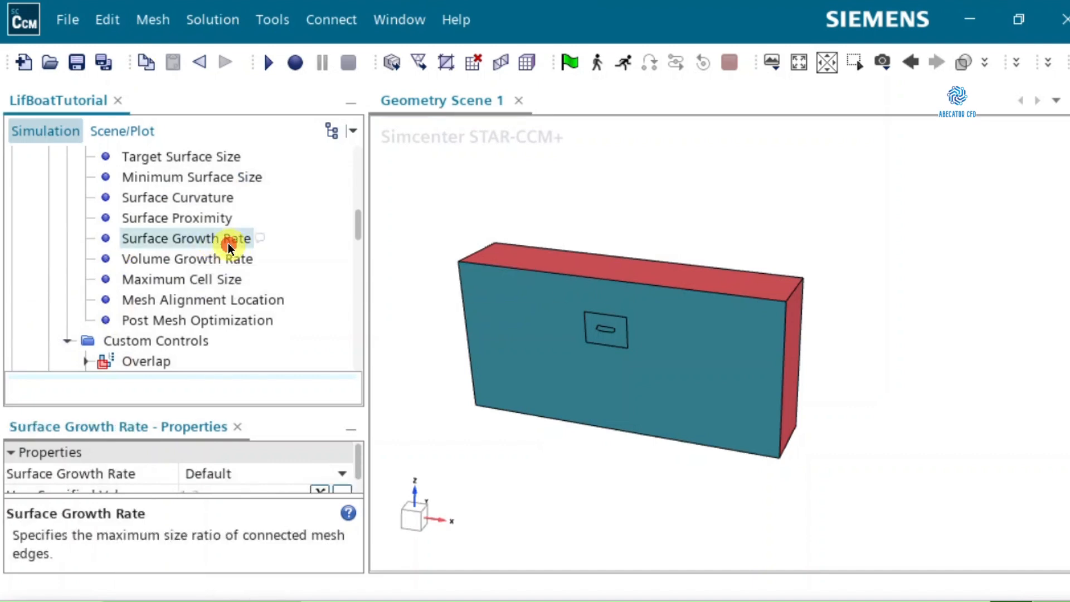
click(185, 261)
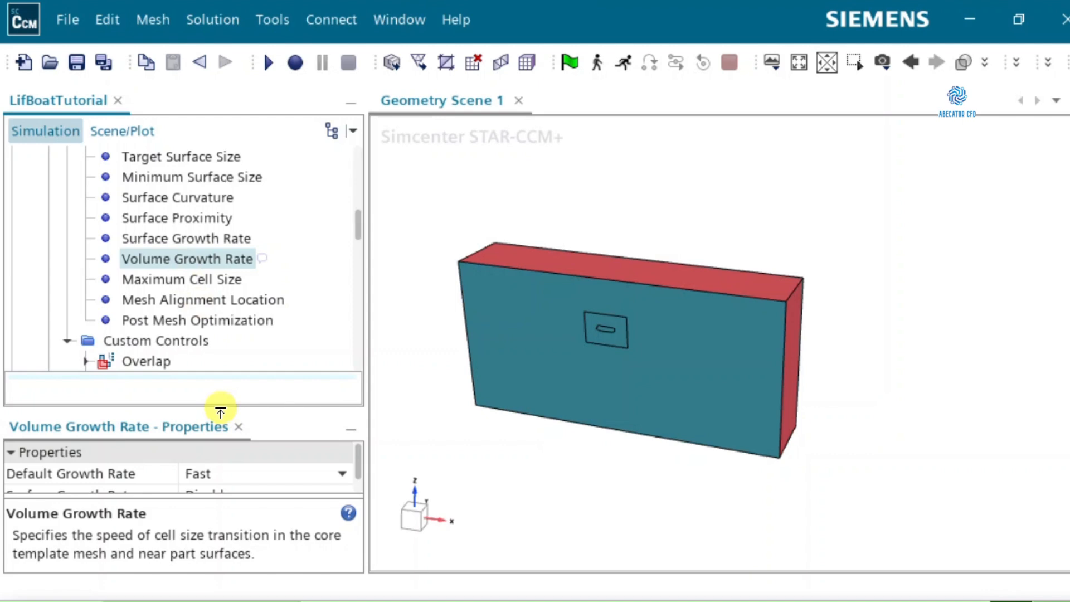
drag(221, 411, 218, 333)
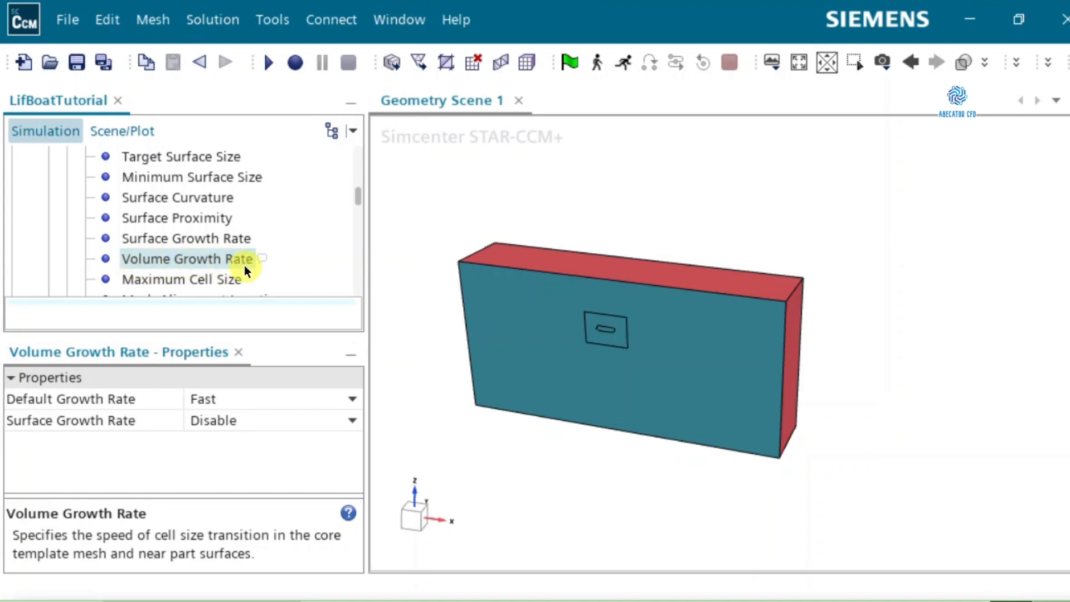
click(180, 240)
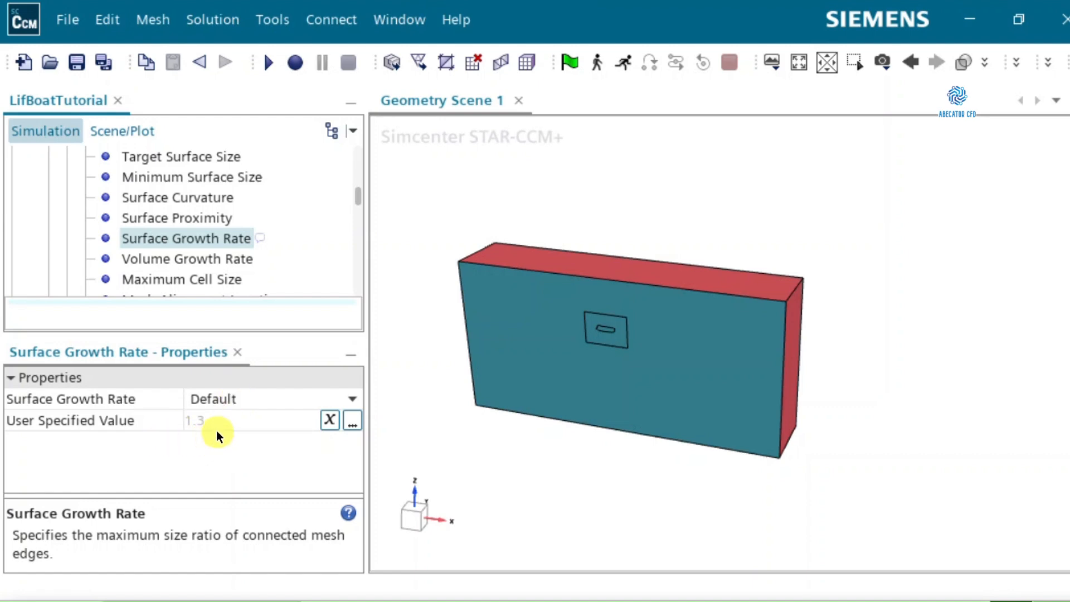
click(238, 399)
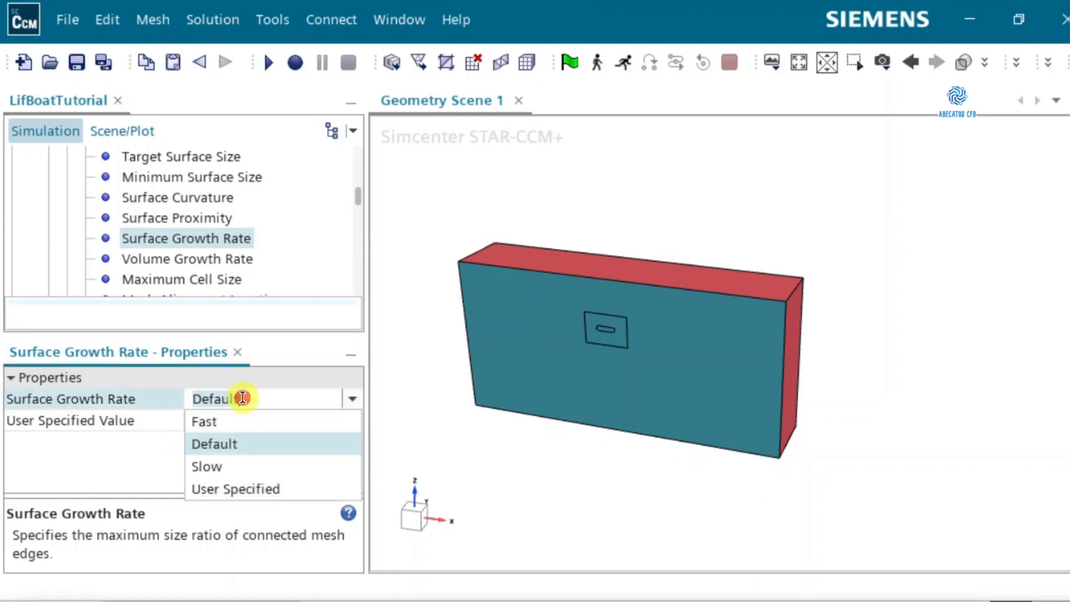
click(230, 466)
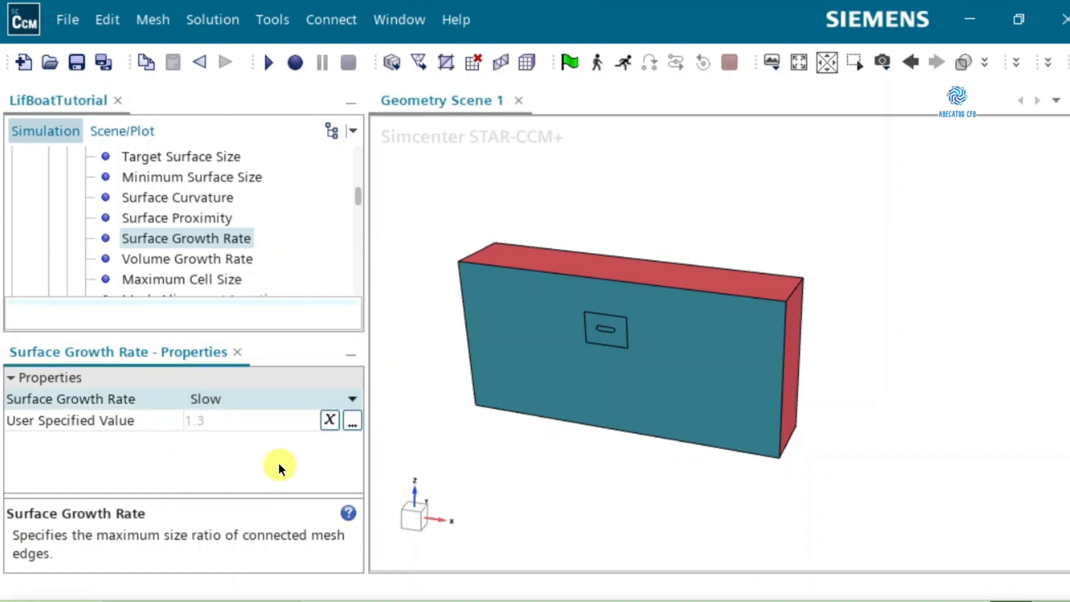
Set both the Default Growth Rate and Surface Growth Rate of the BackgroundMesh Volume Growth Rate control to Slow
click(176, 262)
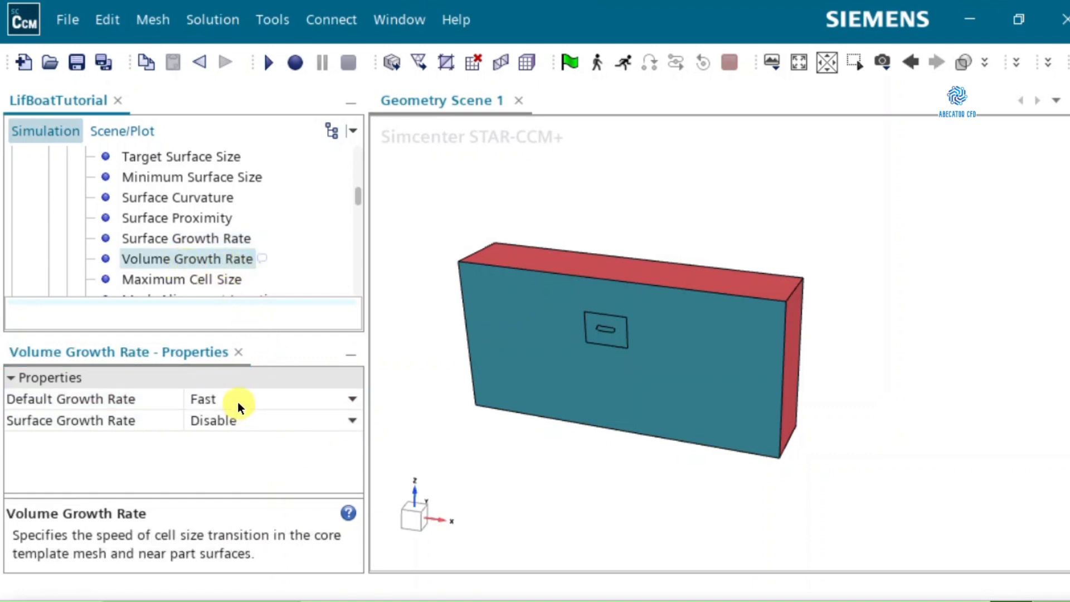
click(237, 402)
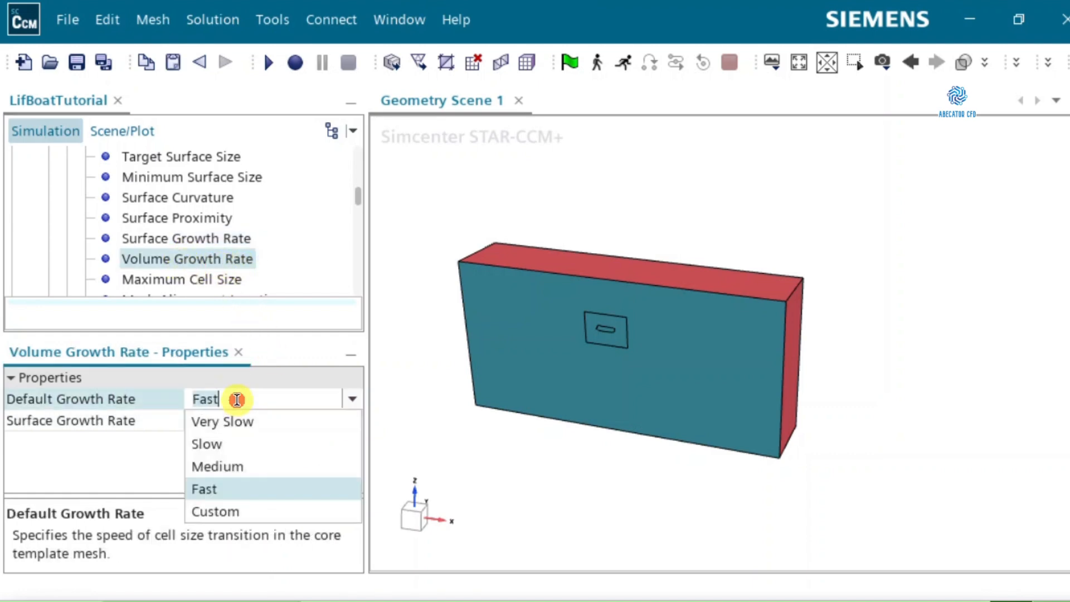
click(239, 444)
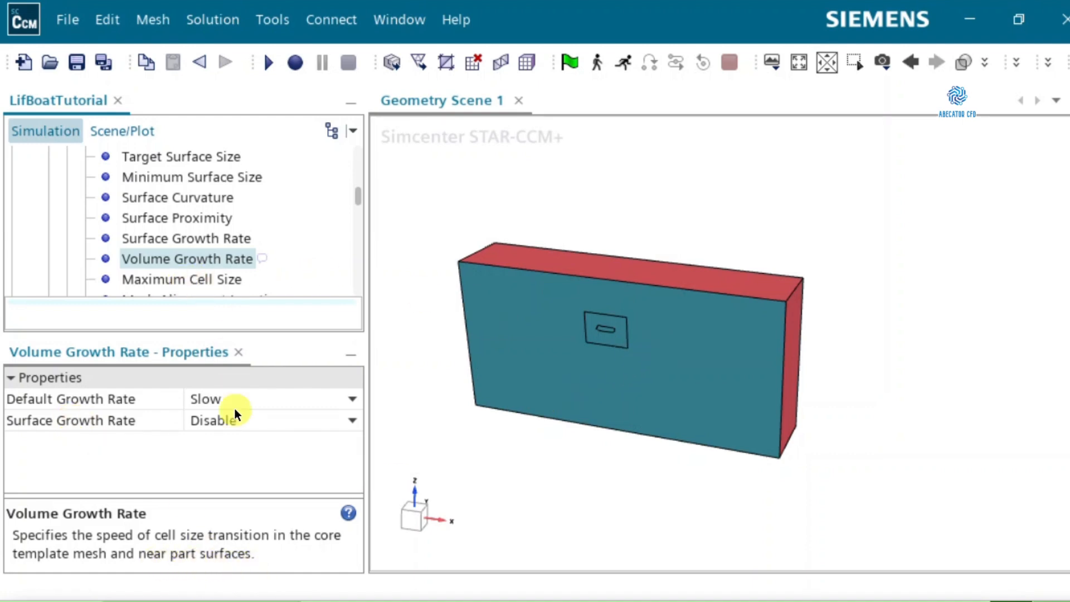
click(233, 423)
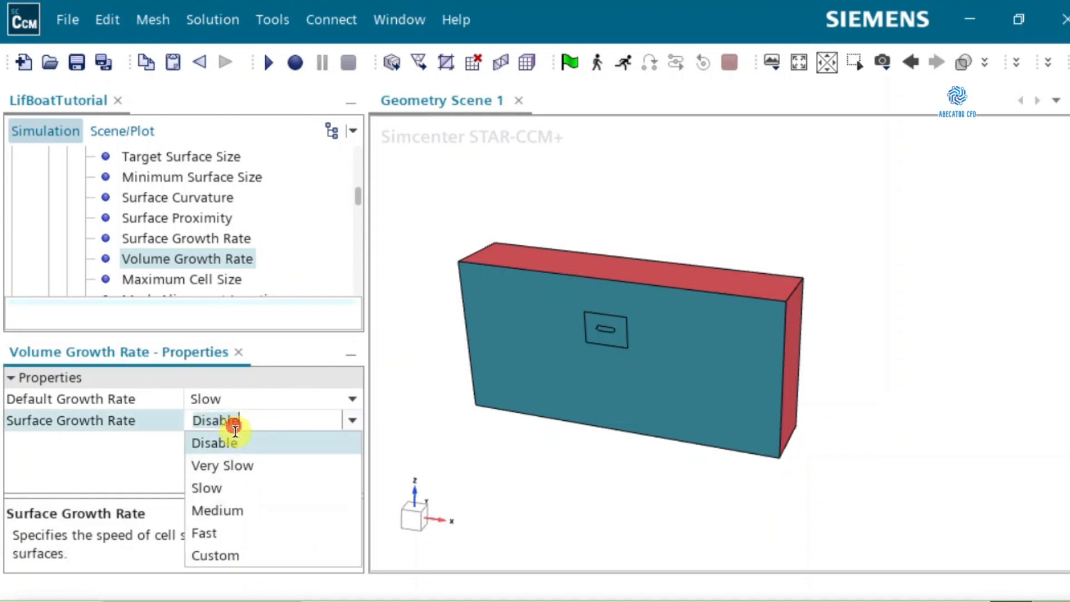
click(230, 487)
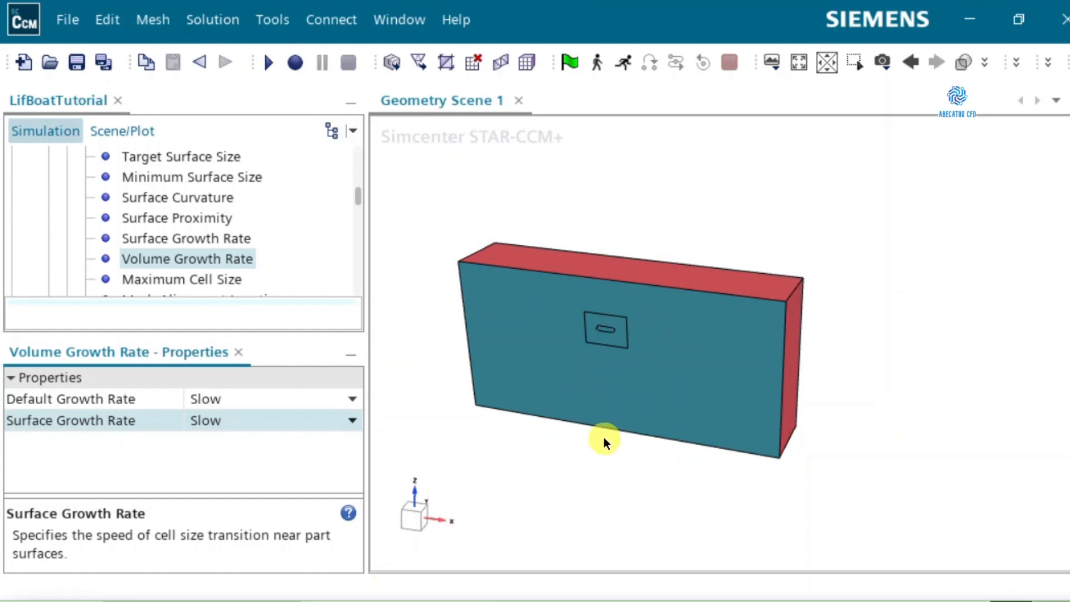
scroll(211, 246, up, 2)
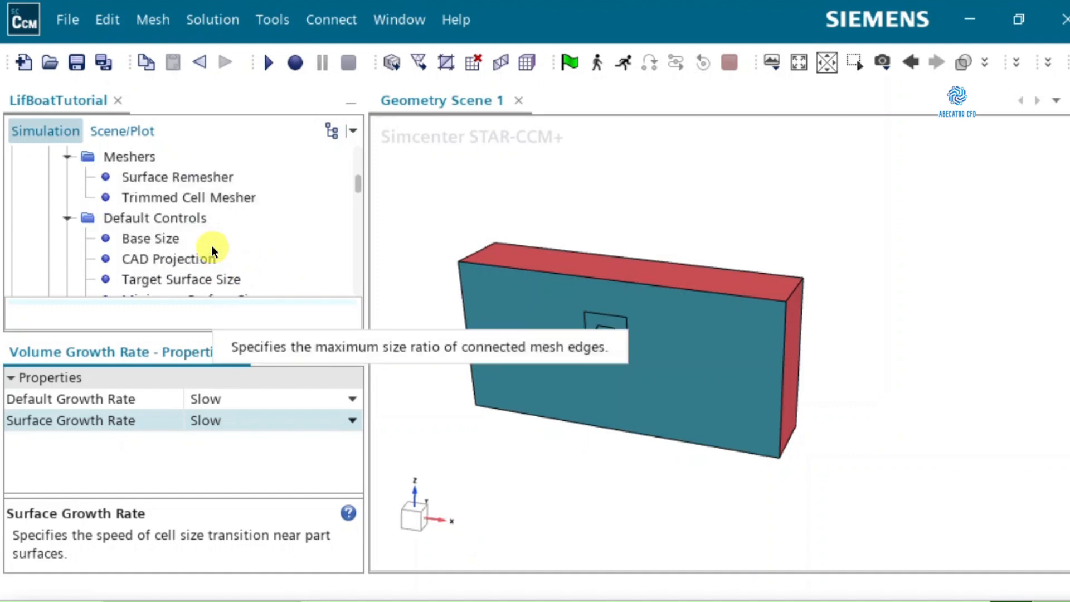
scroll(212, 245, up, 1)
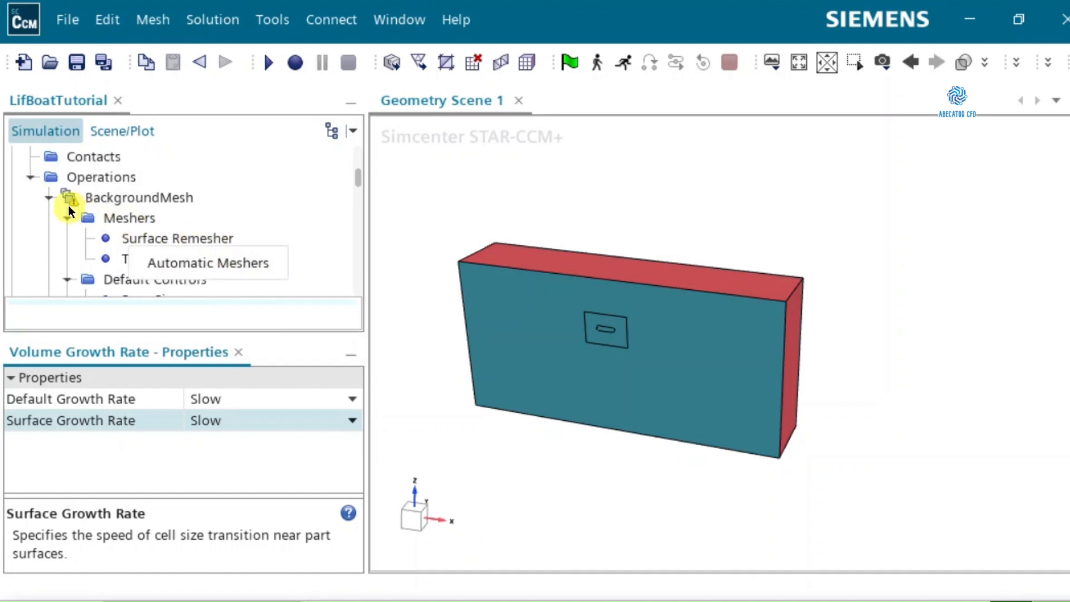
Check which parts the BackgroundMesh and OversetMesh operations take as input, highlighting each in the geometry scene
click(48, 198)
click(138, 200)
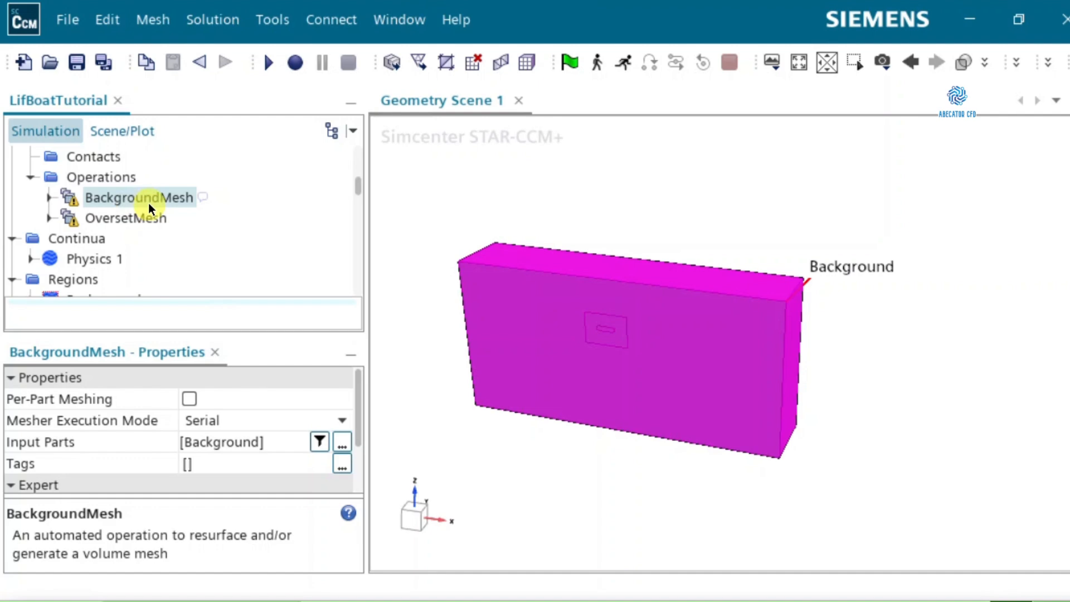
click(122, 218)
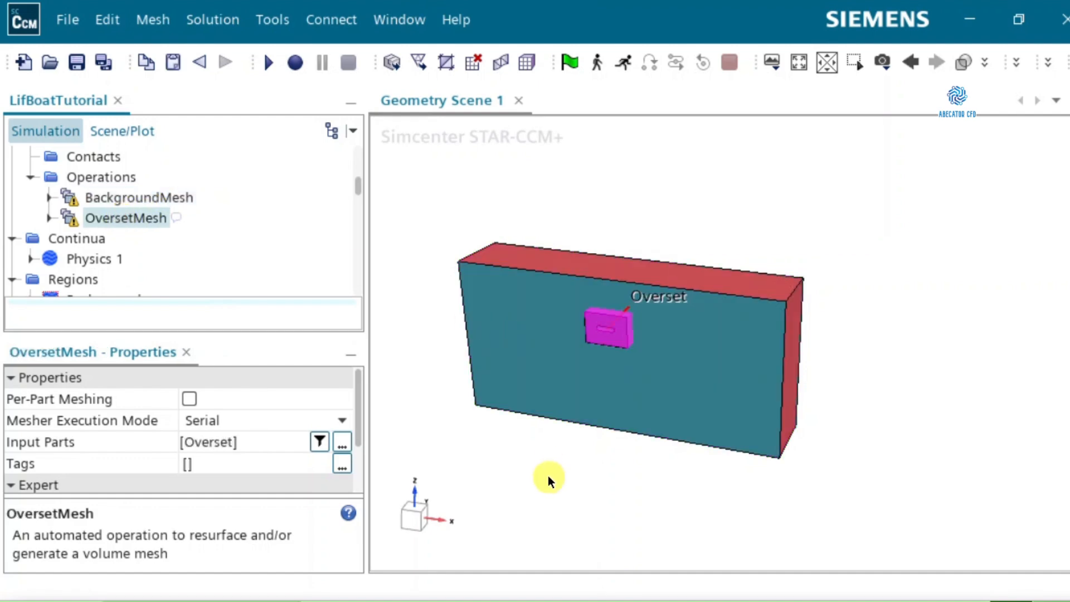
Measure the lifeboat's length from end to end in the geometry scene, using the -Y view with +Z up
click(547, 478)
scroll(608, 330, up, 6)
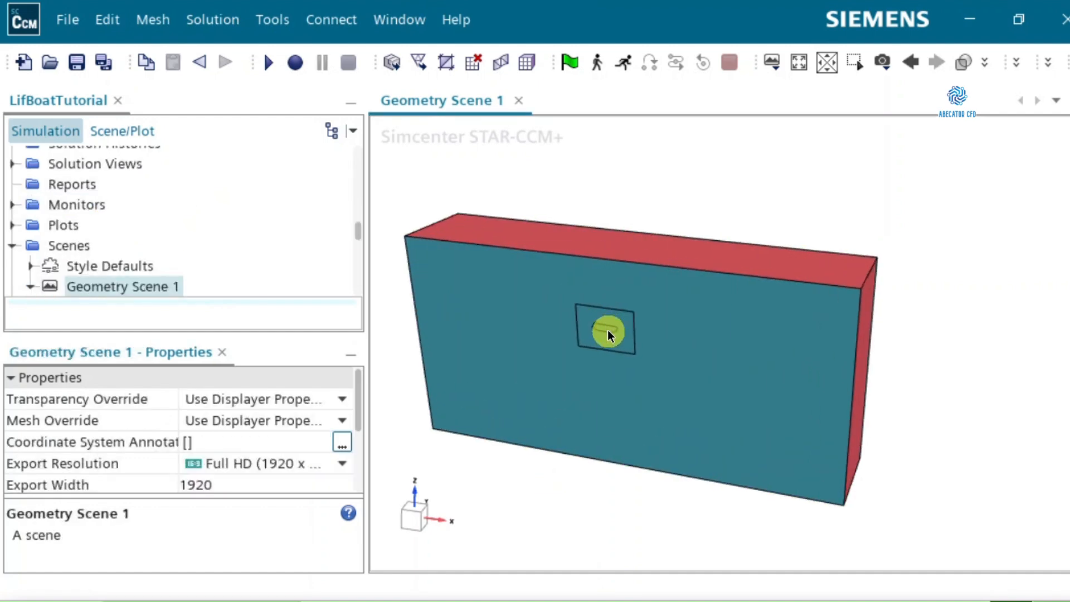
scroll(607, 330, up, 4)
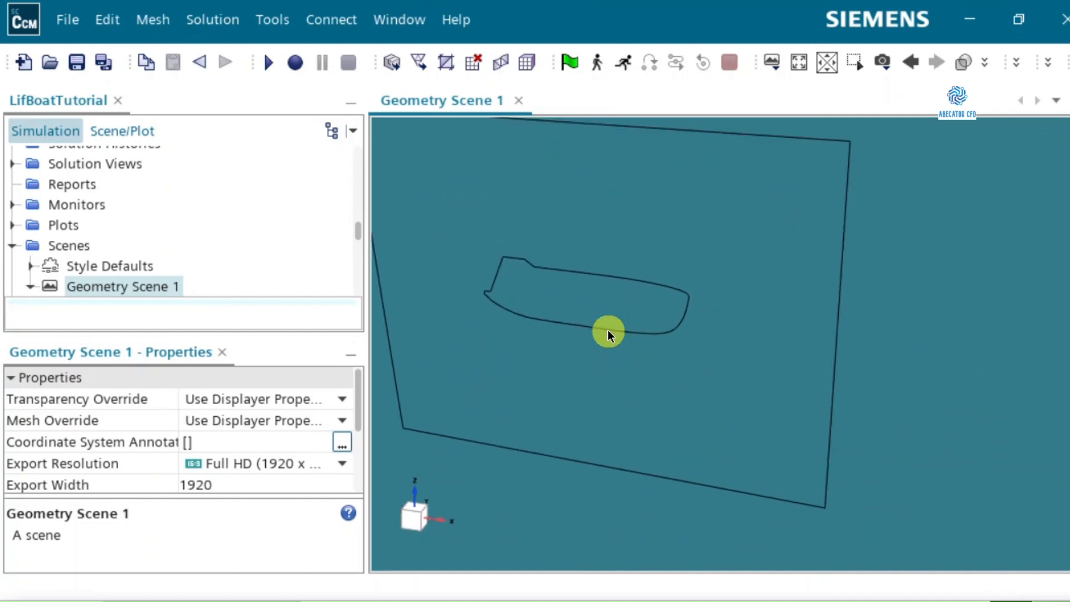
click(607, 330)
drag(621, 317, 672, 287)
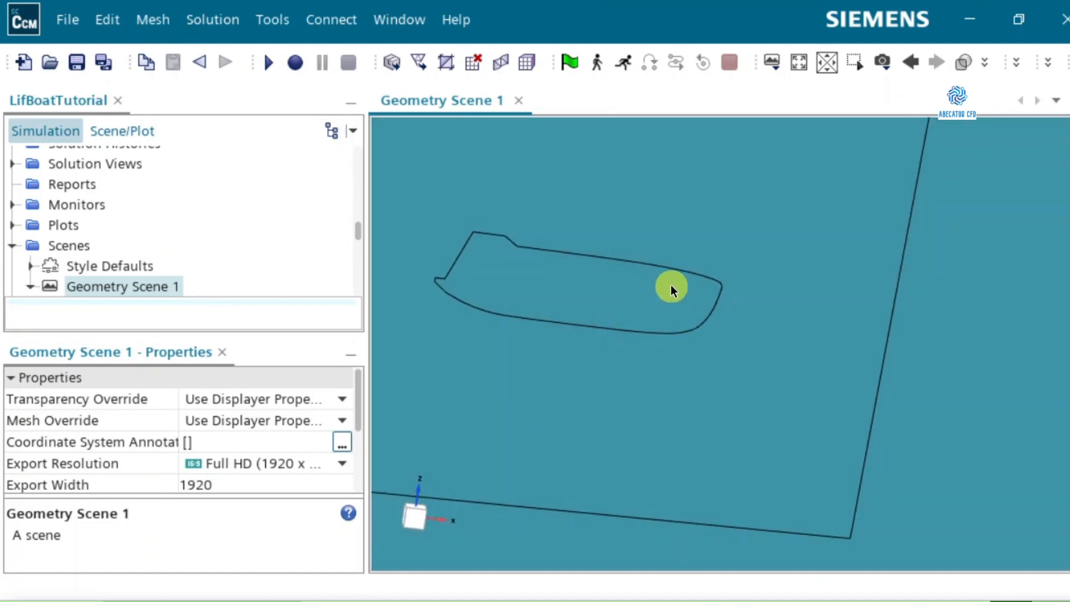
click(886, 67)
mouse_move(951, 200)
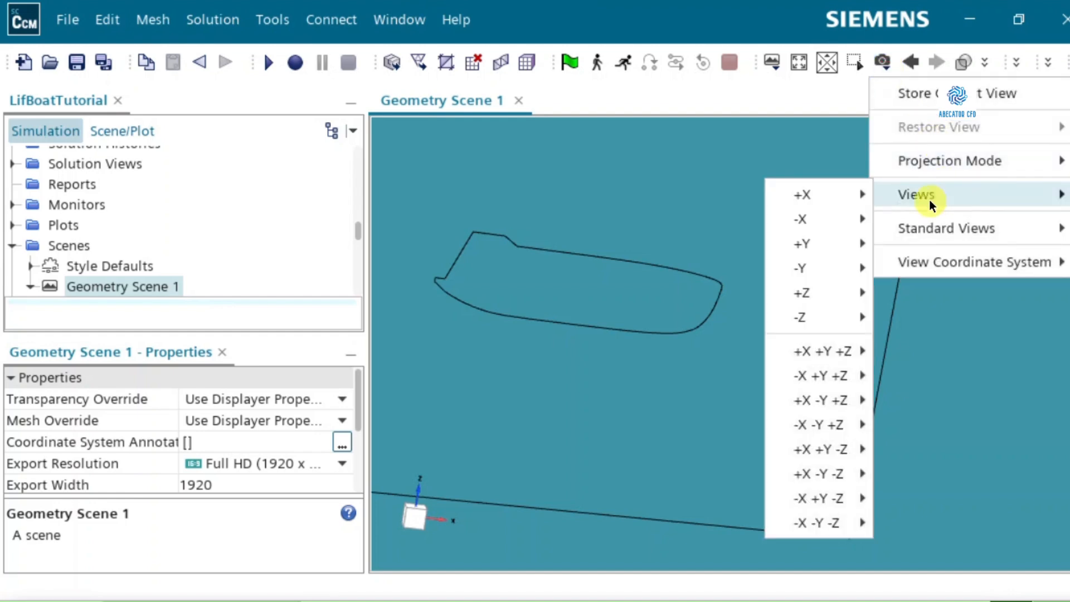
mouse_move(801, 268)
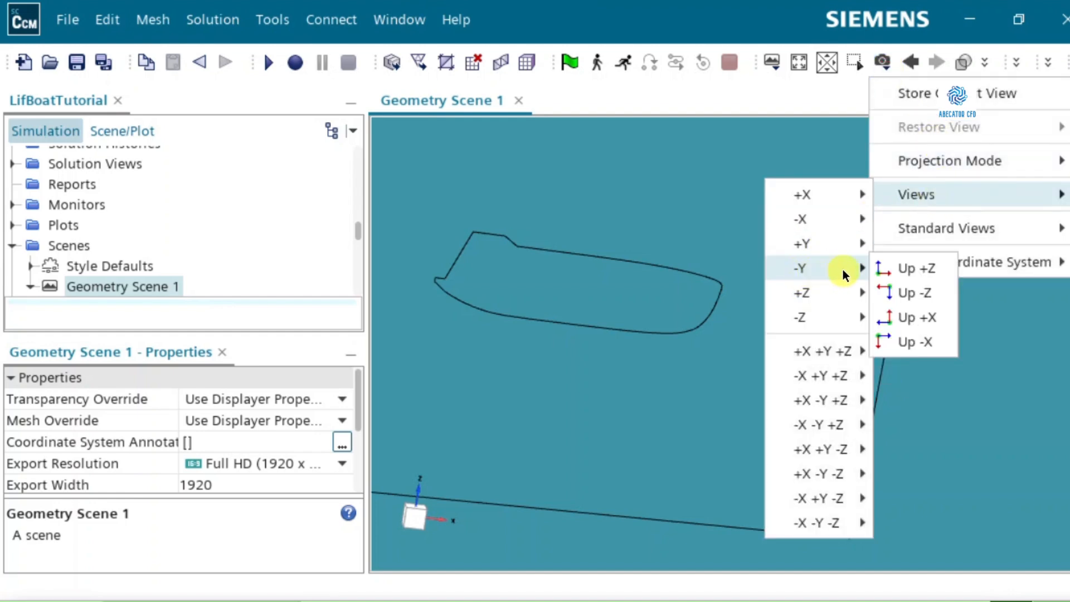
click(910, 270)
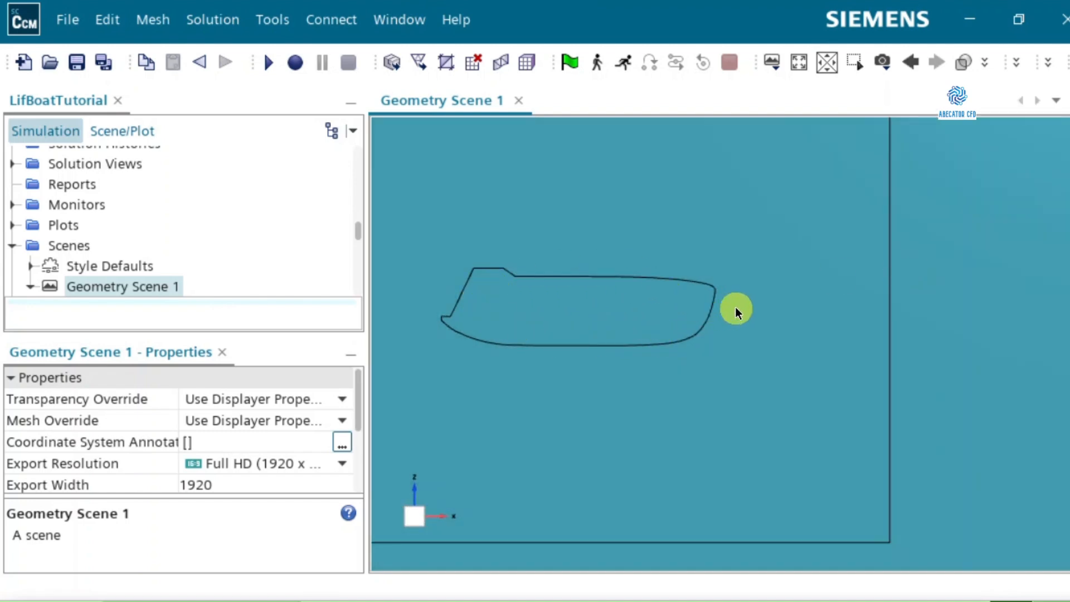
click(984, 60)
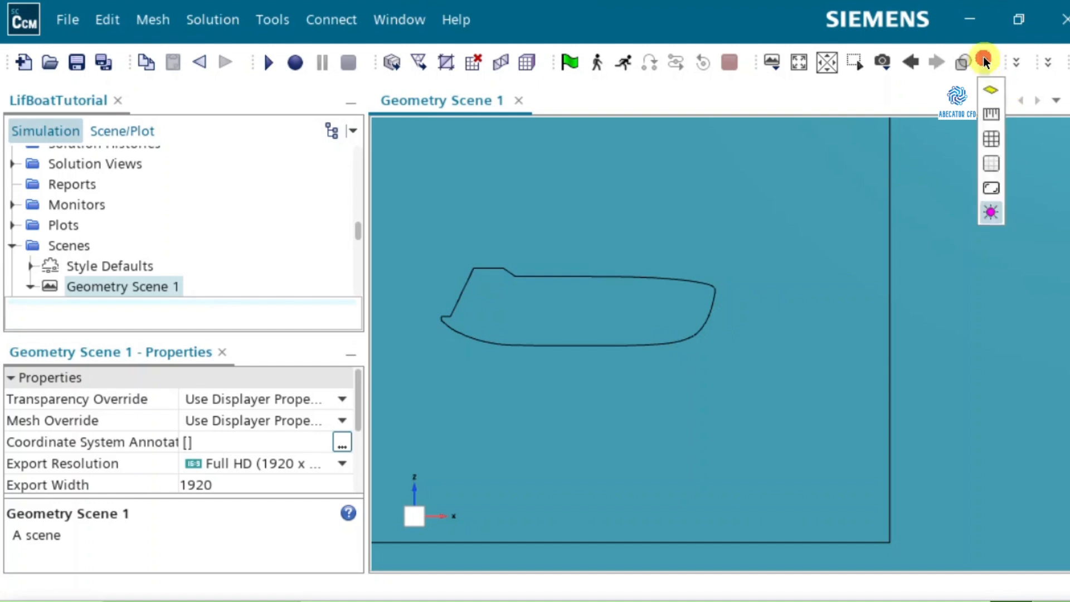
click(991, 115)
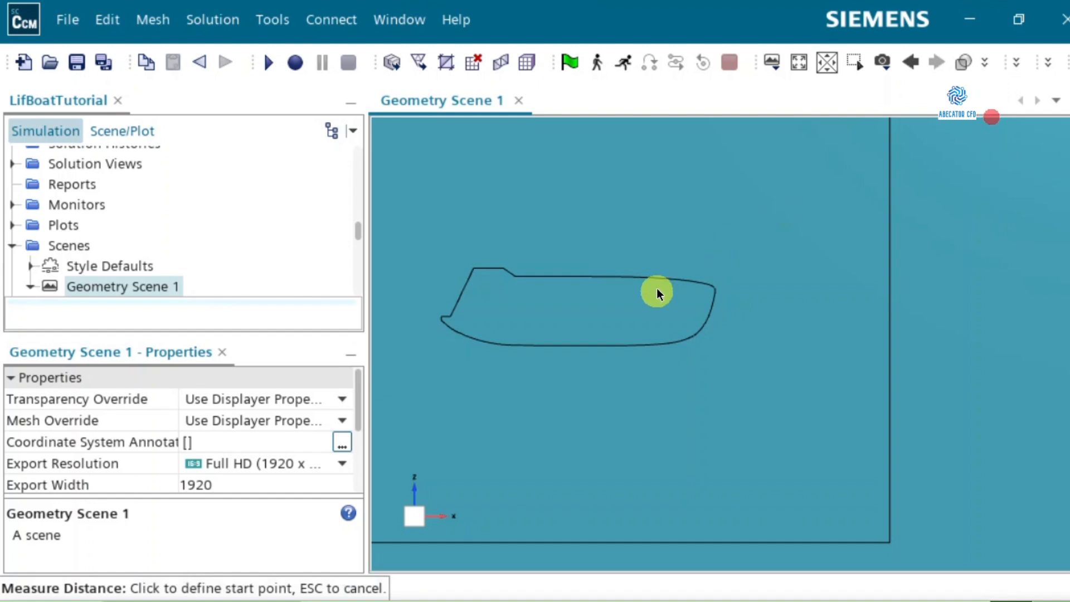
click(714, 288)
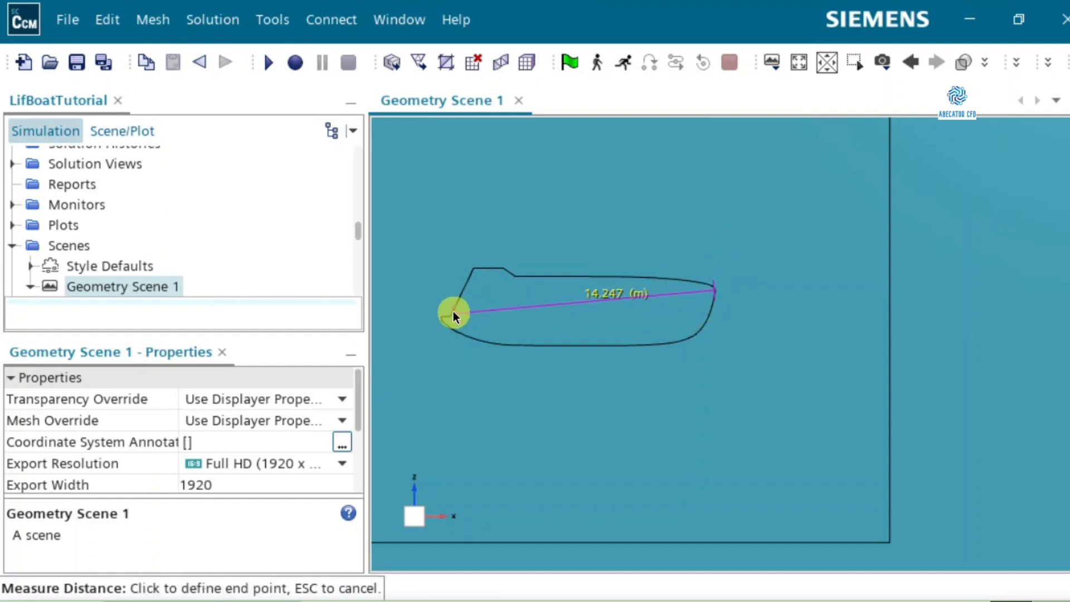
click(464, 285)
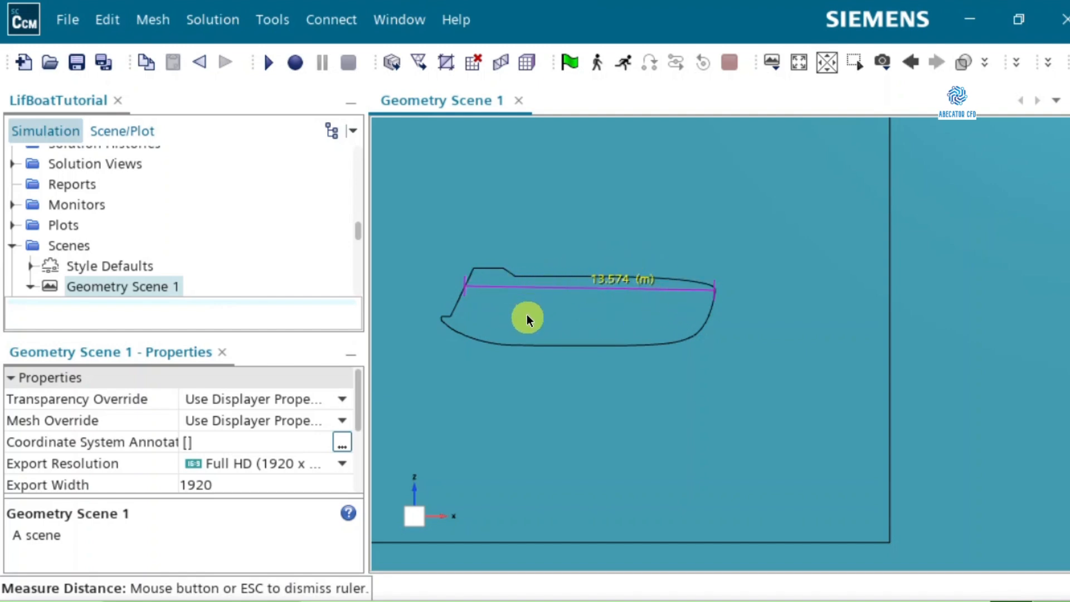
Review the Base Size in the OversetMesh operation's default controls
scroll(129, 191, up, 2)
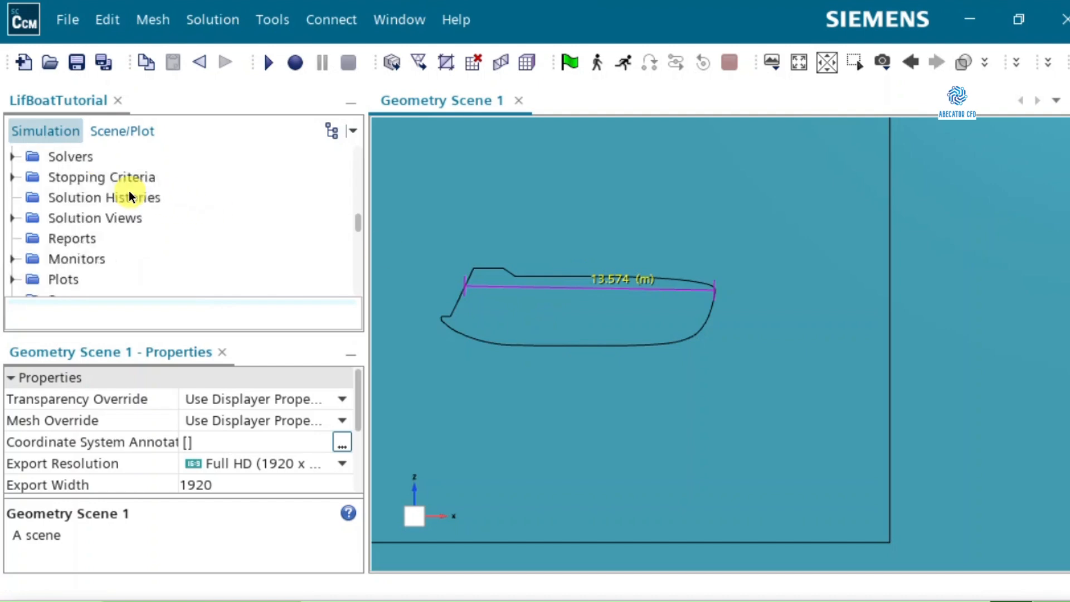
scroll(129, 191, up, 1)
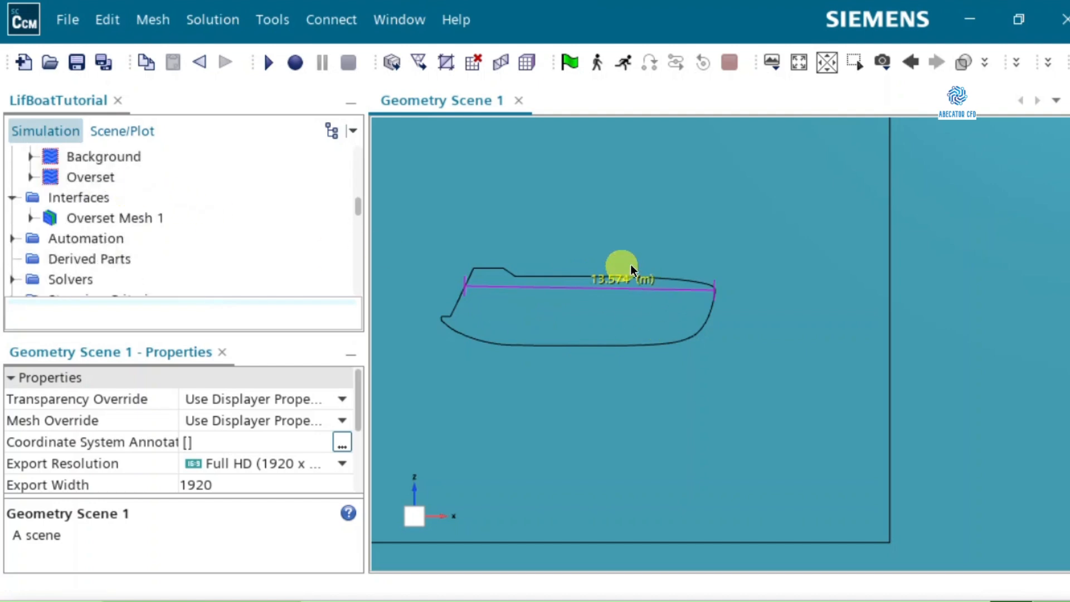
scroll(118, 165, up, 2)
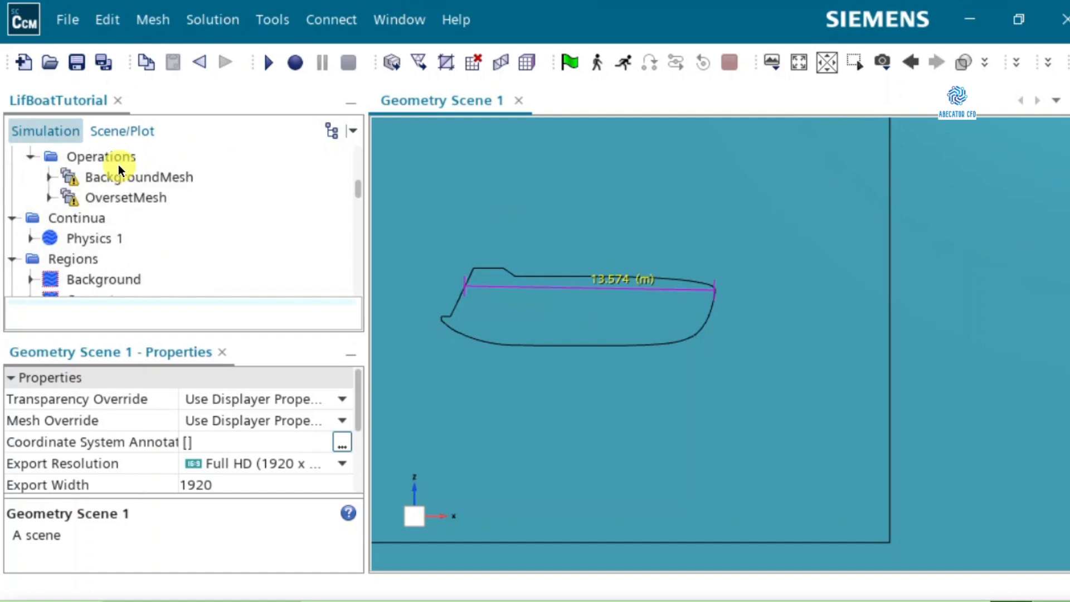
click(47, 198)
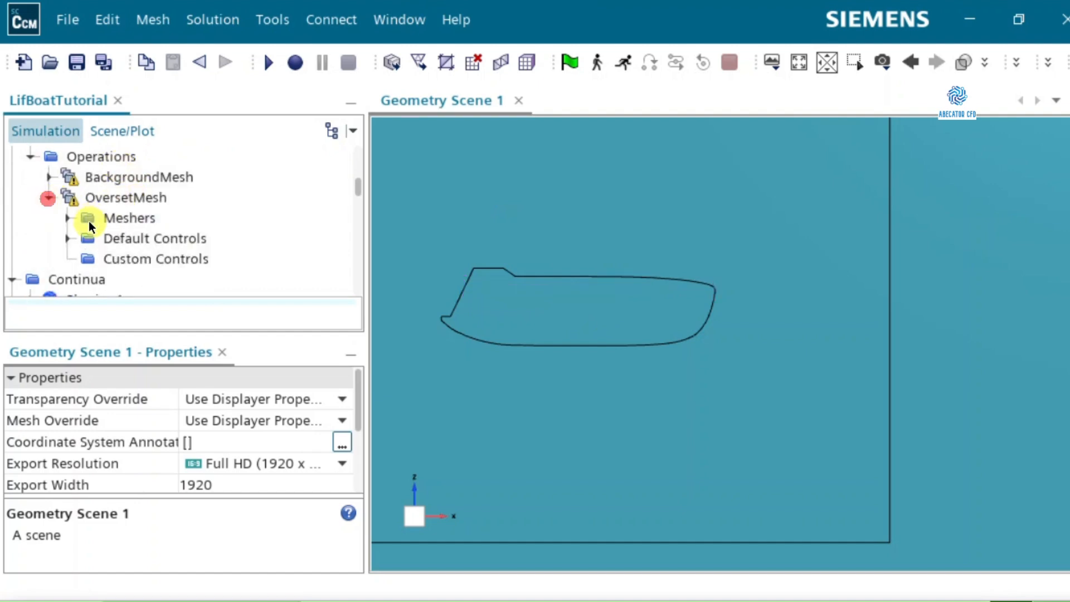
click(65, 239)
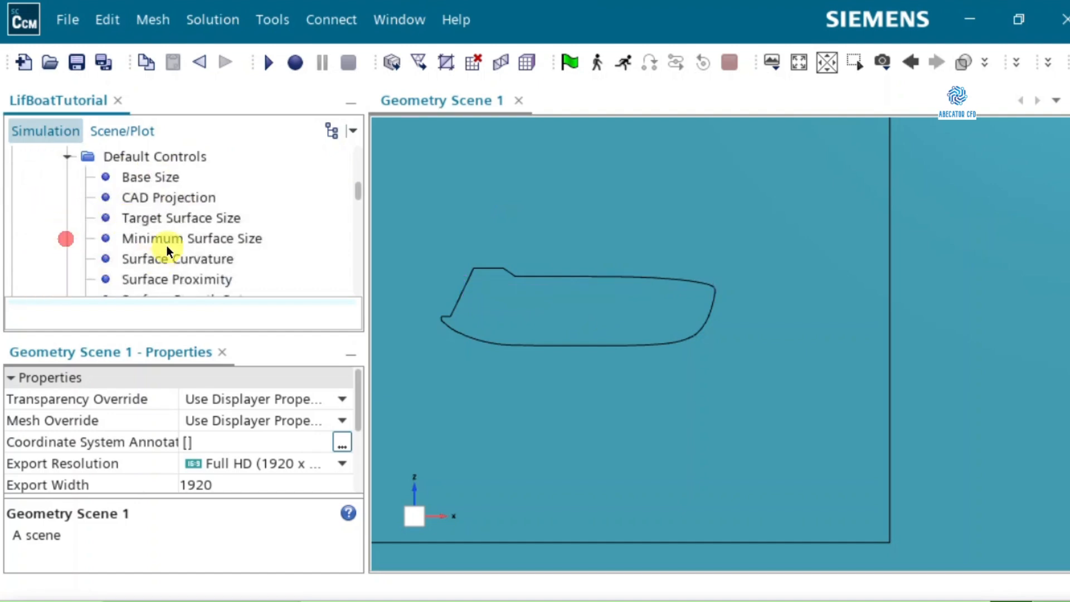
click(159, 179)
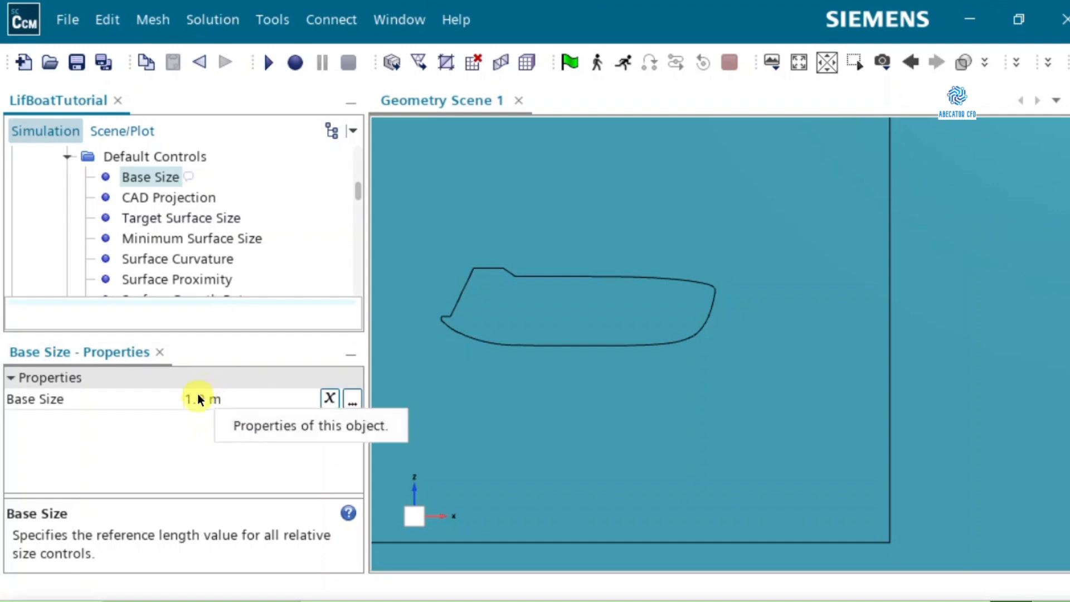
click(65, 159)
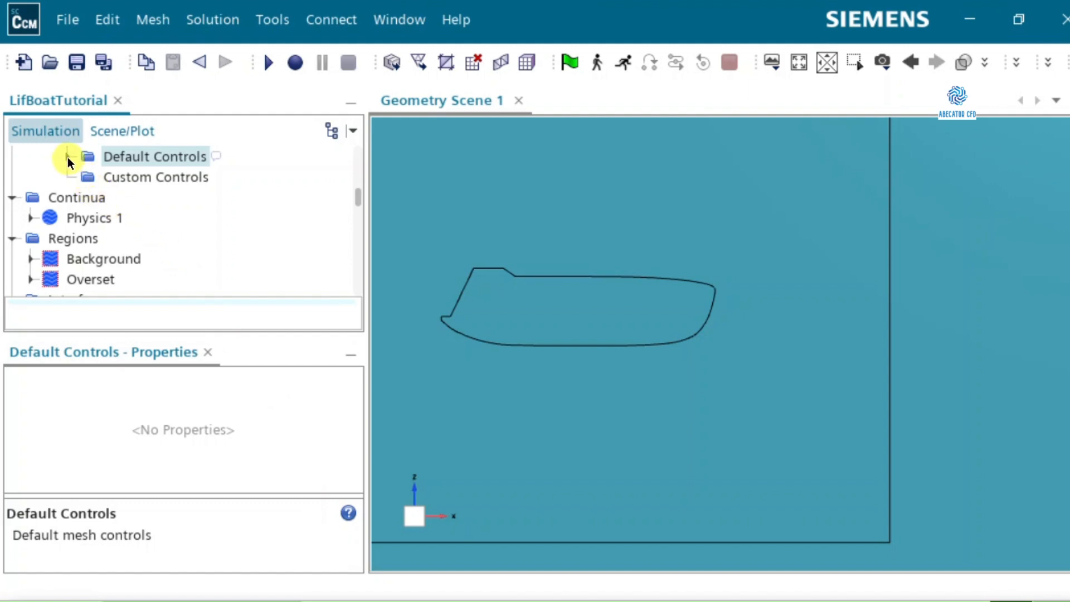
scroll(110, 197, up, 1)
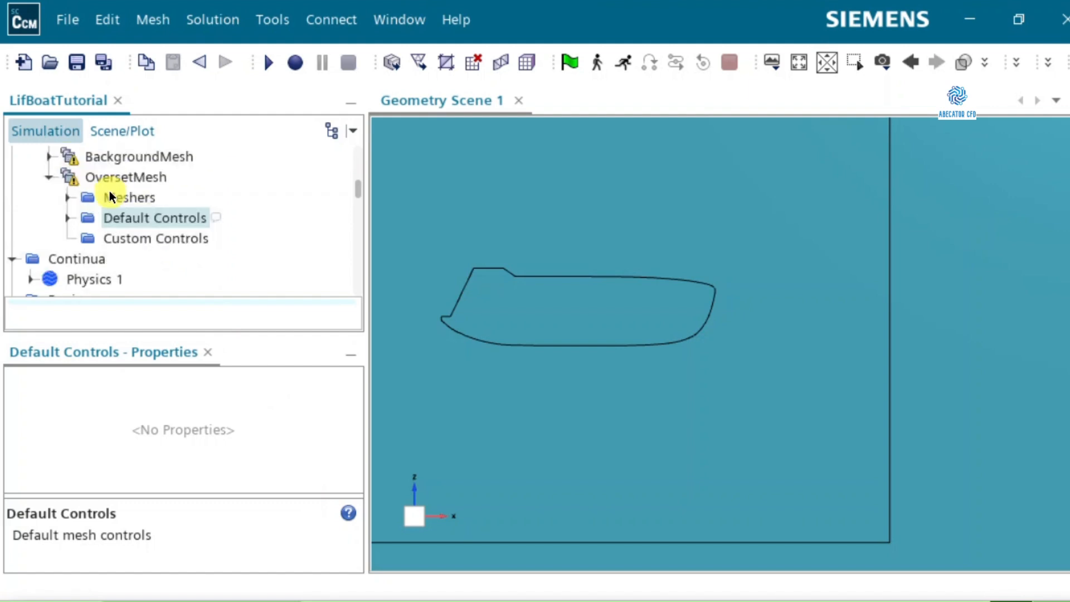
click(64, 217)
click(138, 181)
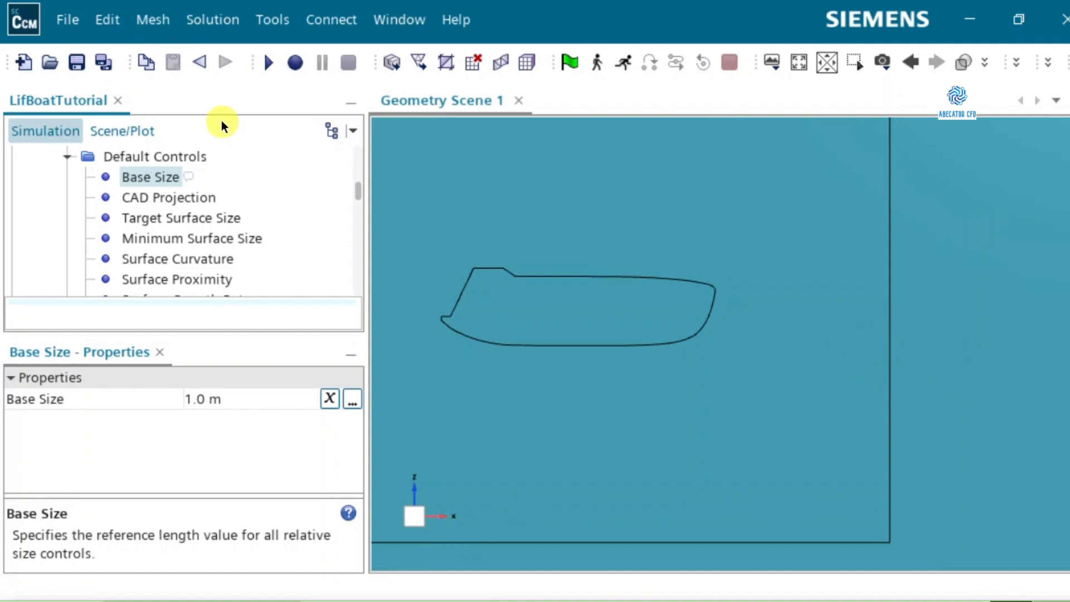
click(67, 155)
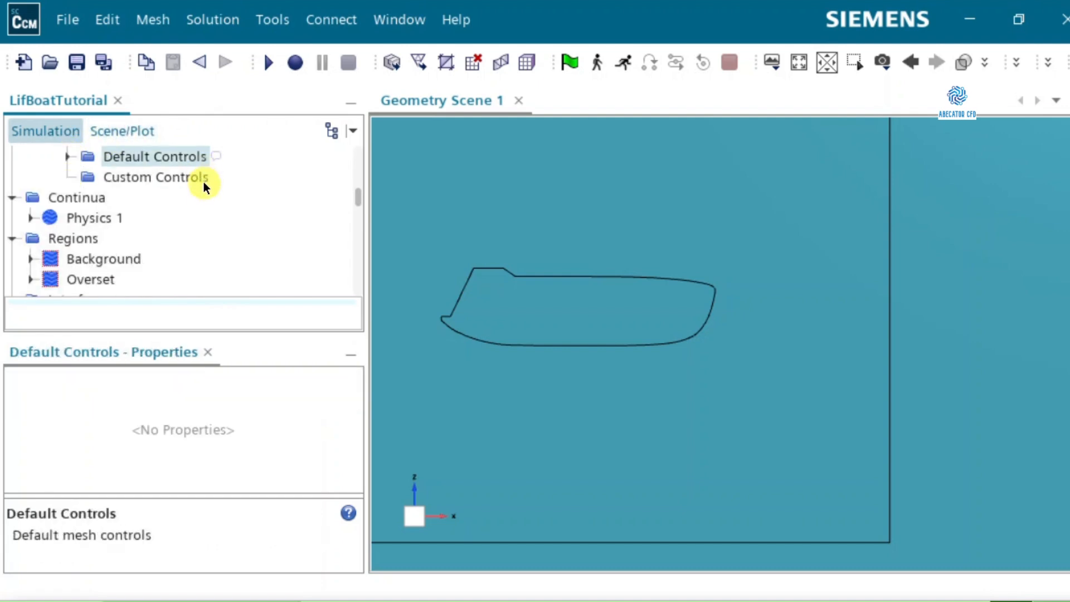
Add a volumetric control to the OversetMesh operation's custom controls and rename it Boat
click(151, 179)
right_click(149, 181)
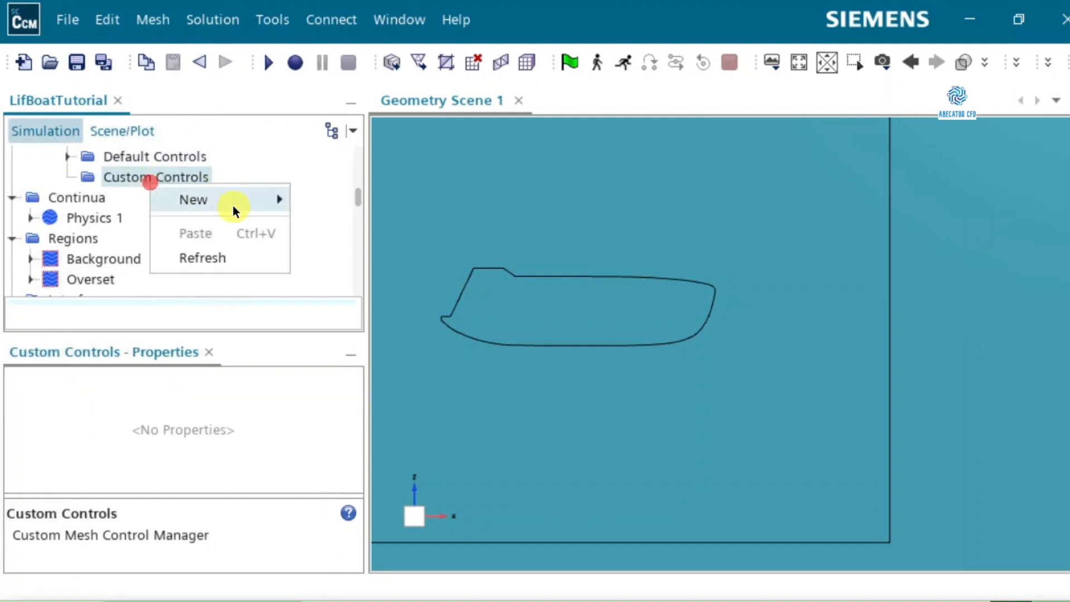
mouse_move(233, 205)
click(354, 254)
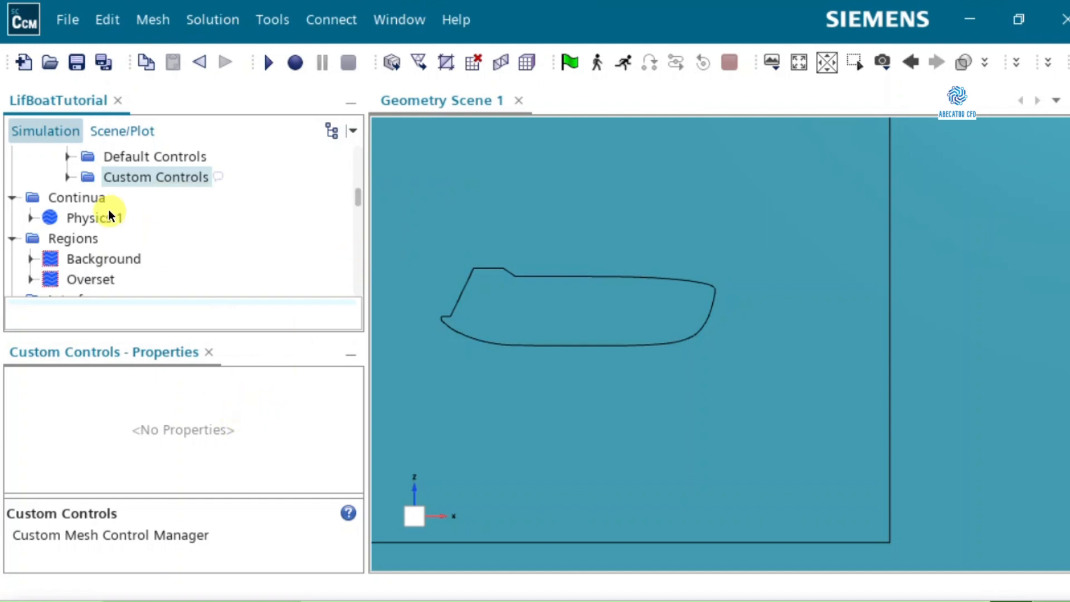
click(68, 177)
click(149, 199)
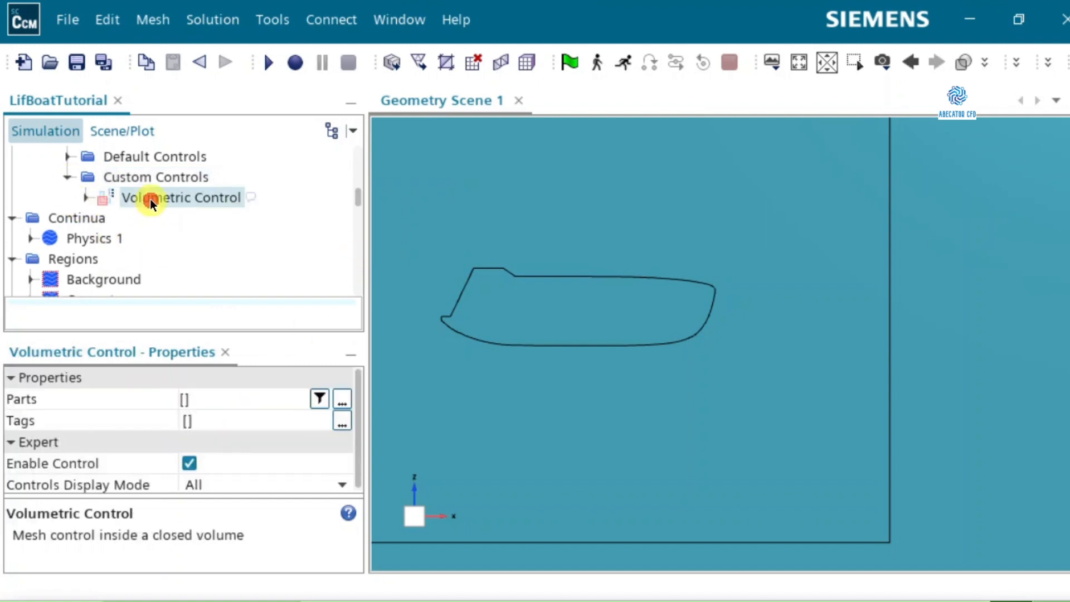
click(149, 199)
text(Bo)
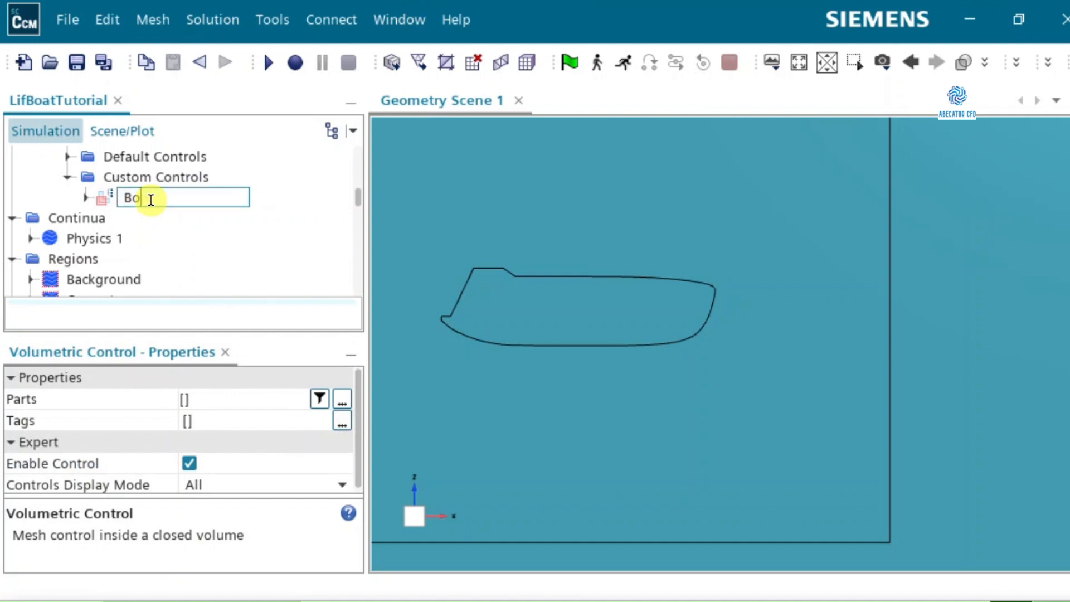
text(at)
key(Return)
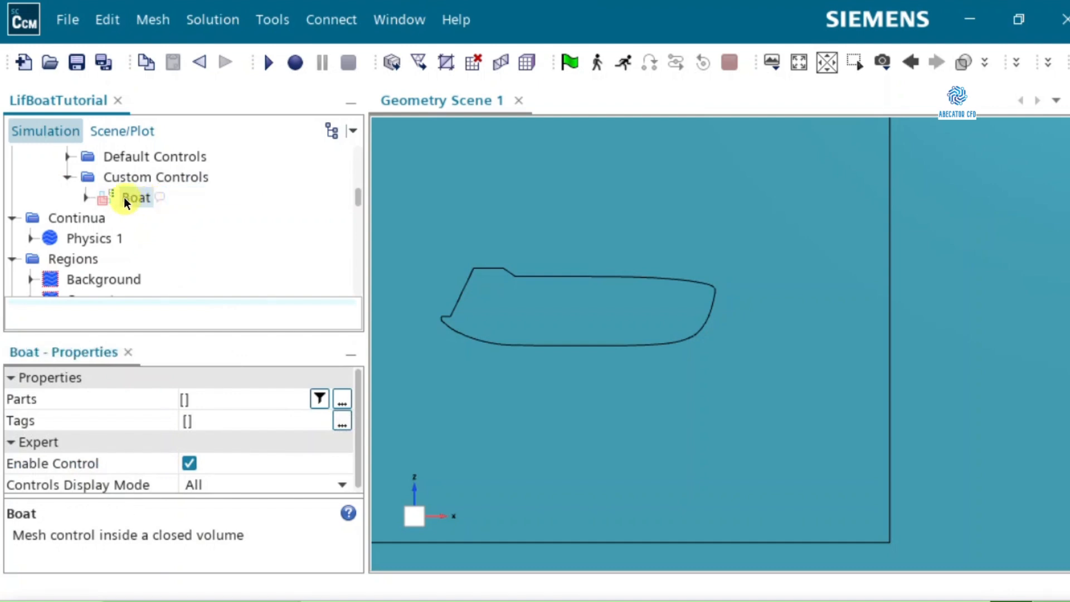
Assign the BoatBlock part to the OversetMesh operation's Boat volumetric control
click(342, 405)
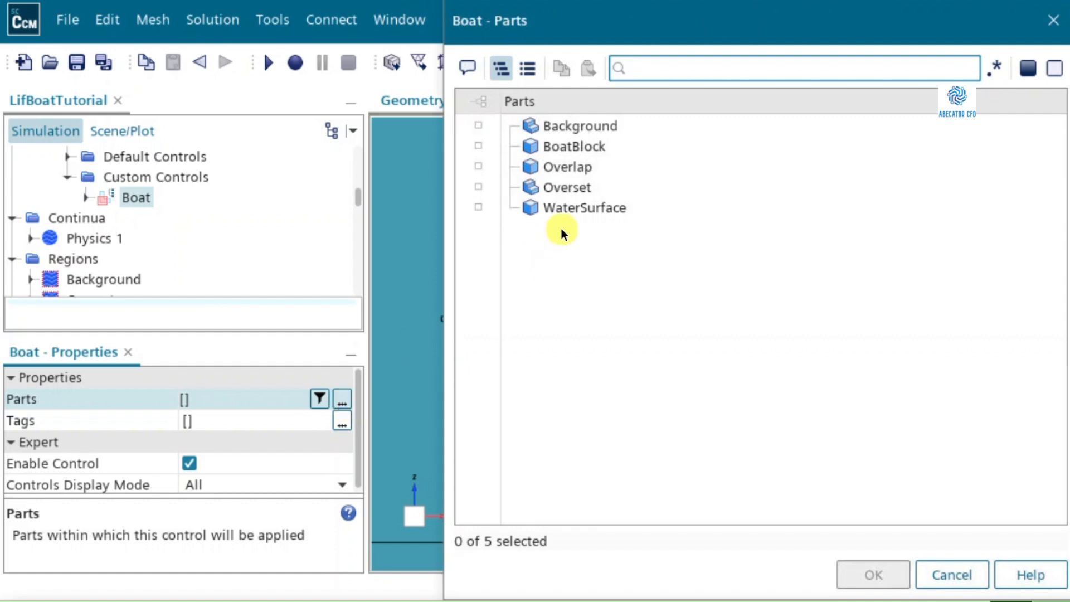
click(610, 147)
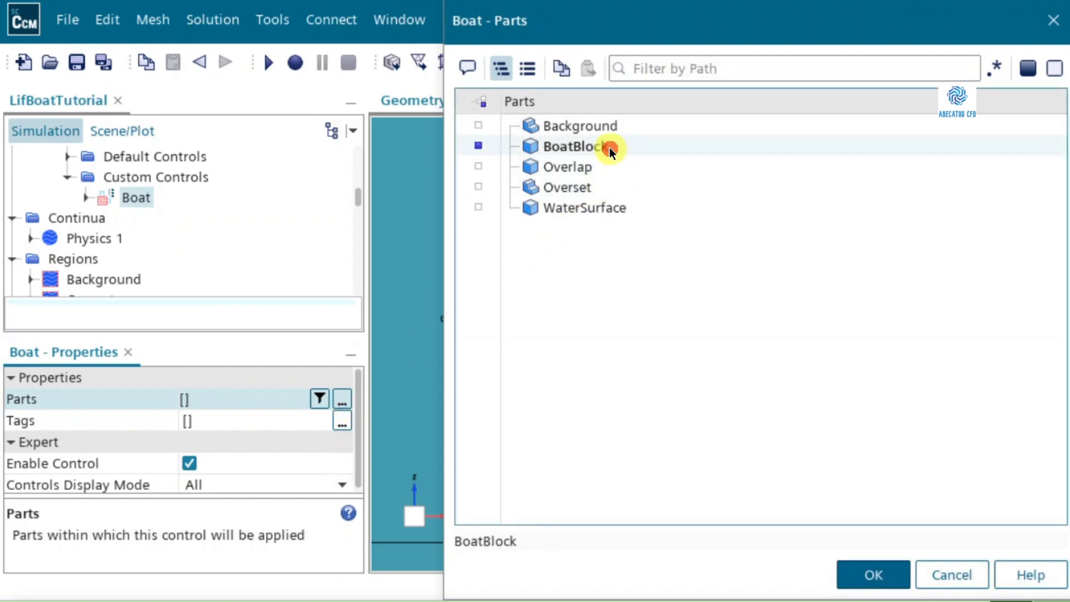
click(875, 574)
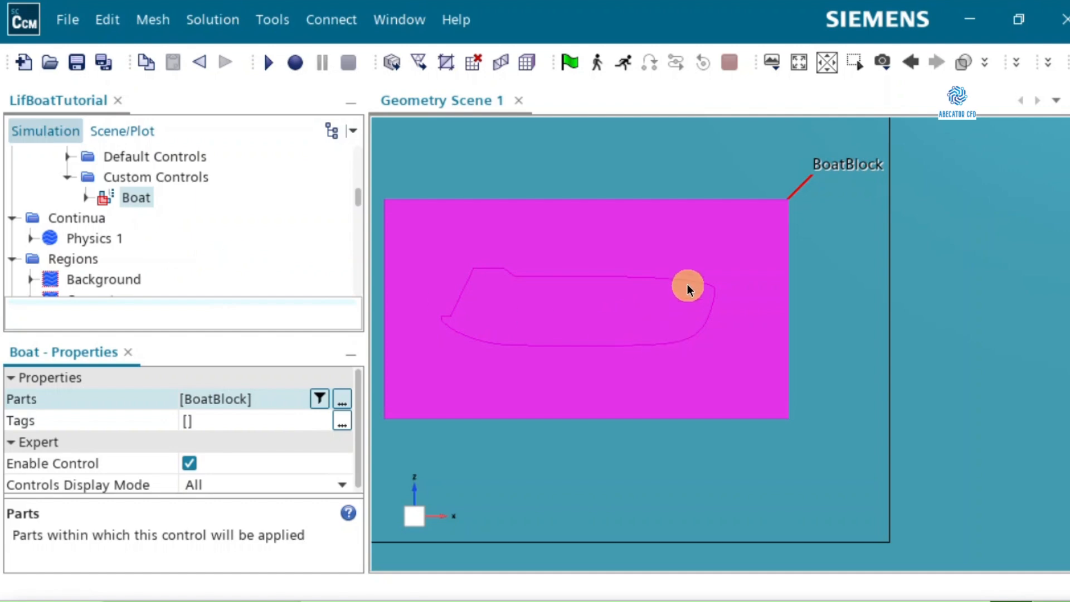
Enable Customize Size for the Surface Remesher in the Boat volumetric control
click(87, 198)
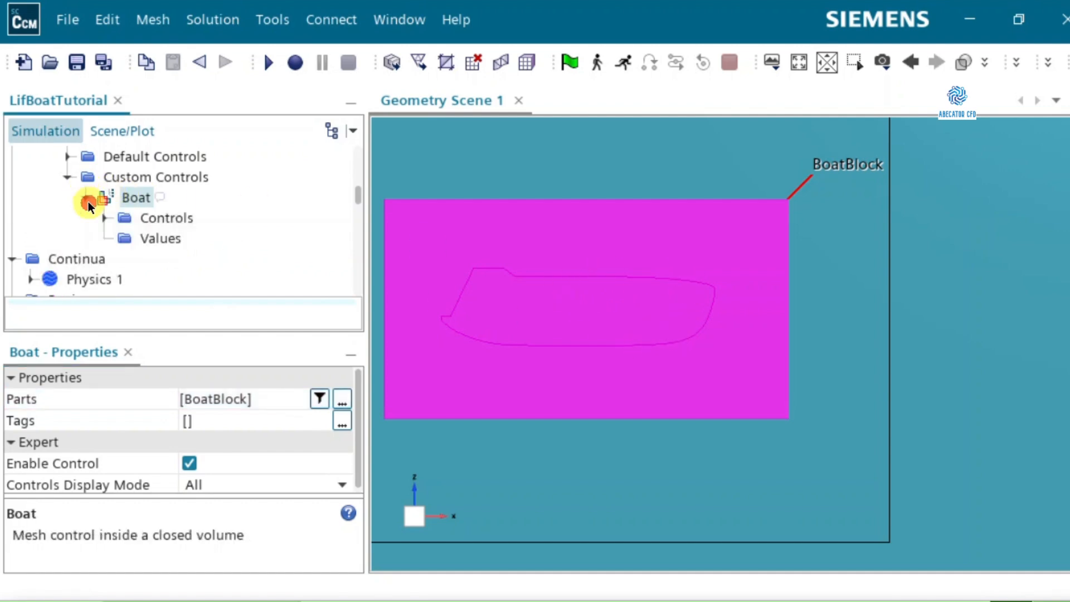
click(105, 218)
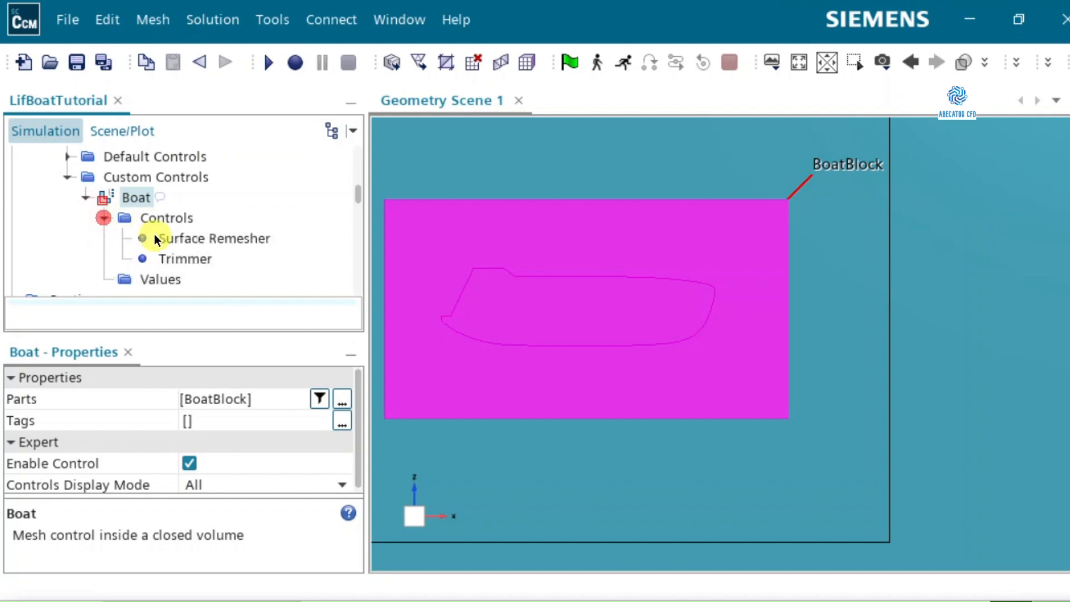
click(219, 239)
click(194, 399)
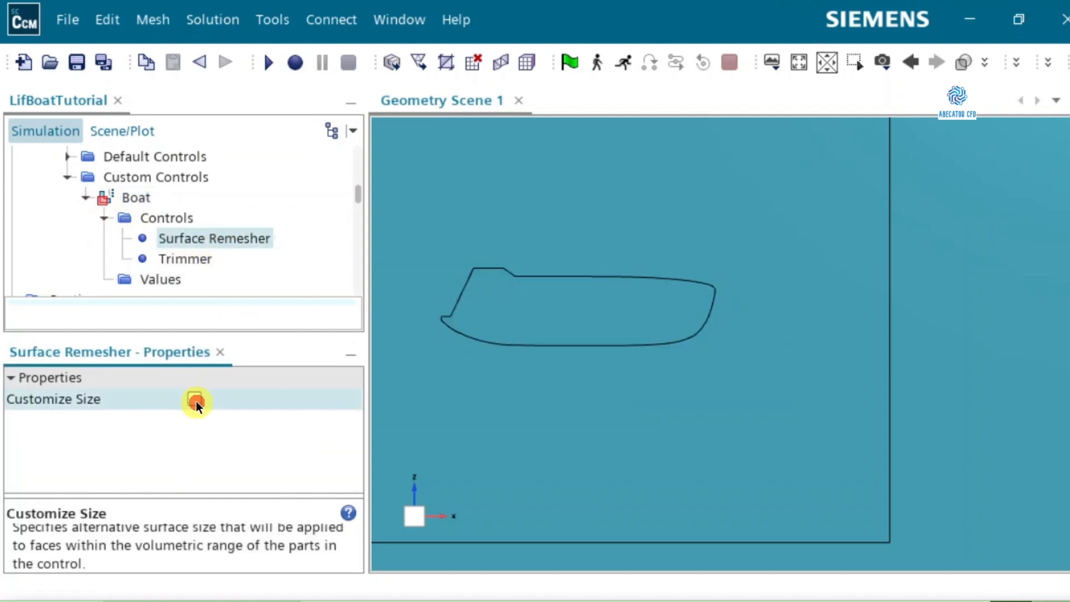
Set the Boat volumetric control's Custom Size to 50 percent of base
click(103, 279)
click(178, 285)
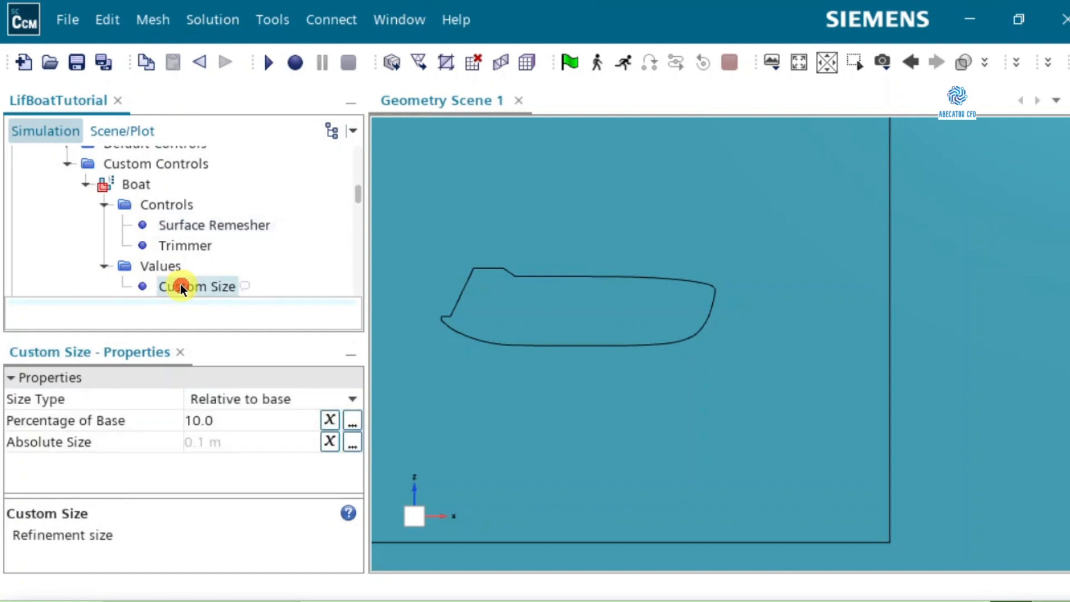
click(251, 421)
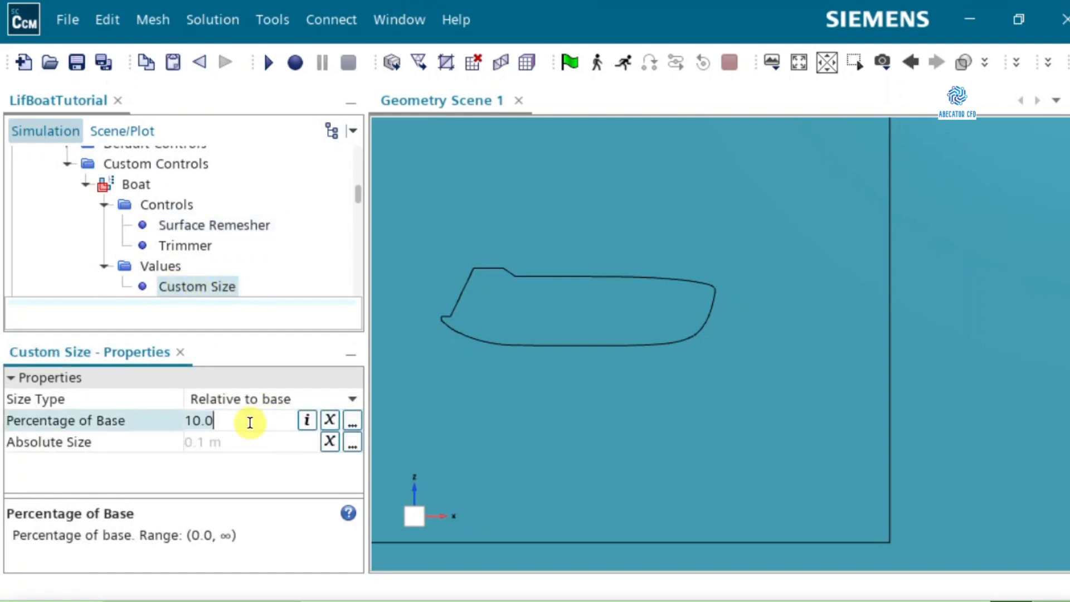
key(BackSpace)
key(BackSpace)
key(BackSpace)
key(BackSpace)
text(50)
key(Return)
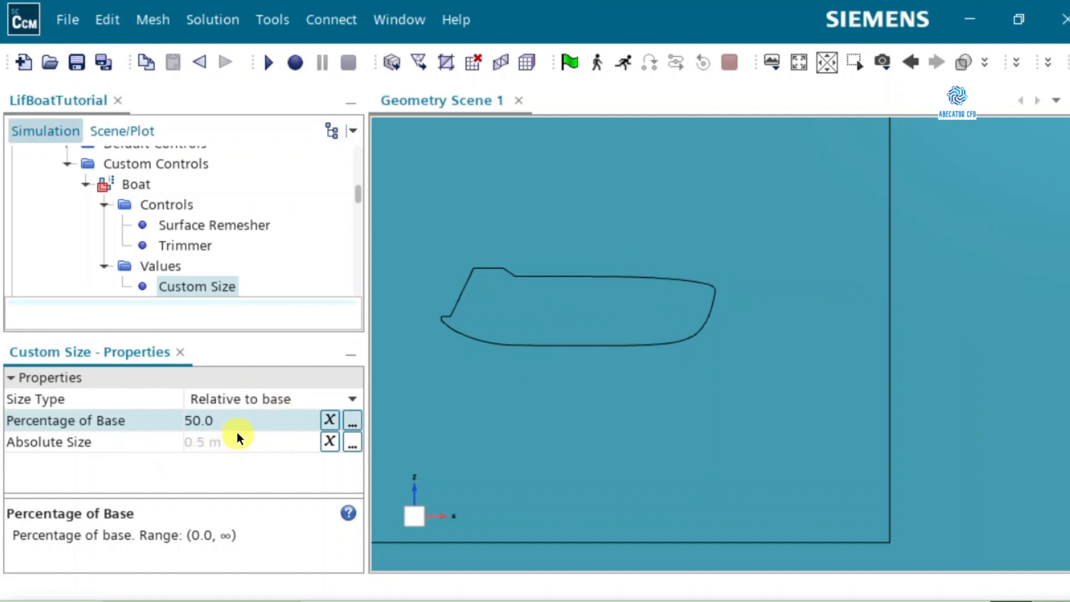
Review the Boat control's Trimmer and Surface Remesher options along with the OversetMesh operation's meshers and default Base Size
click(191, 246)
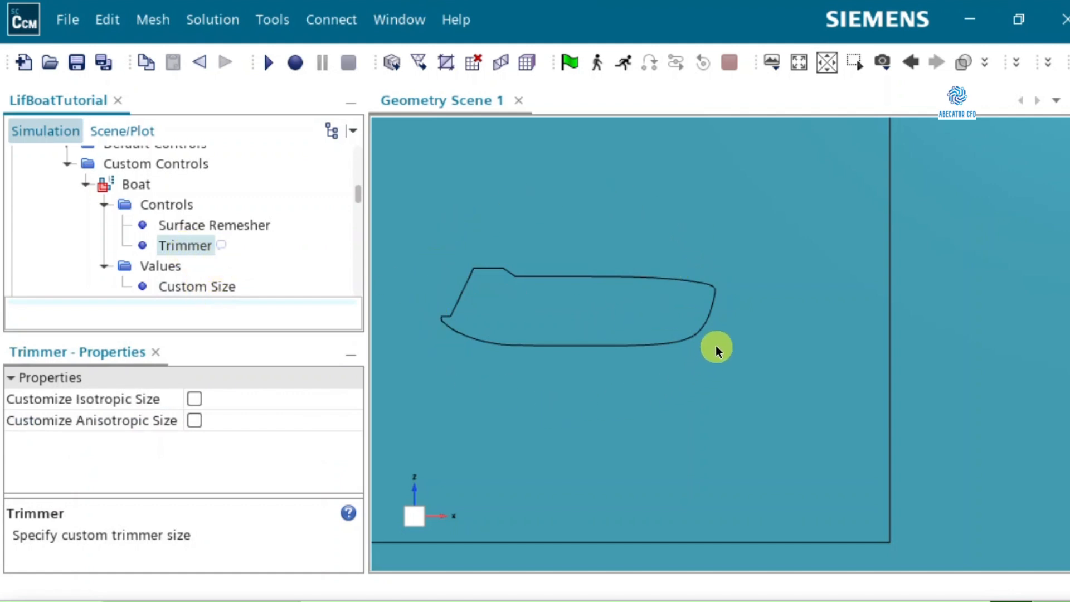
scroll(715, 349, down, 1)
scroll(717, 350, down, 1)
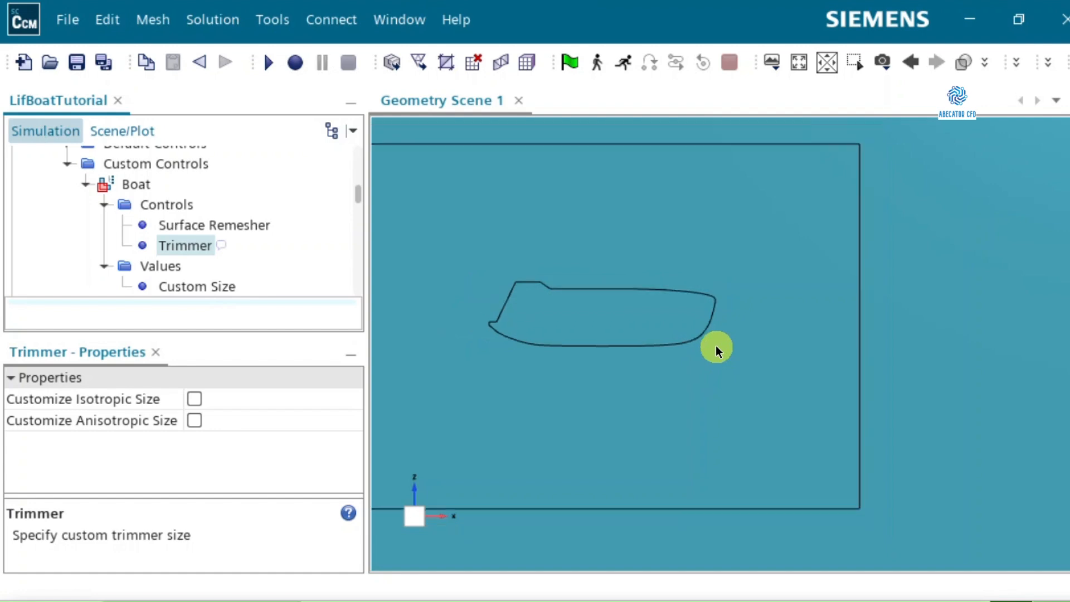
scroll(715, 350, down, 1)
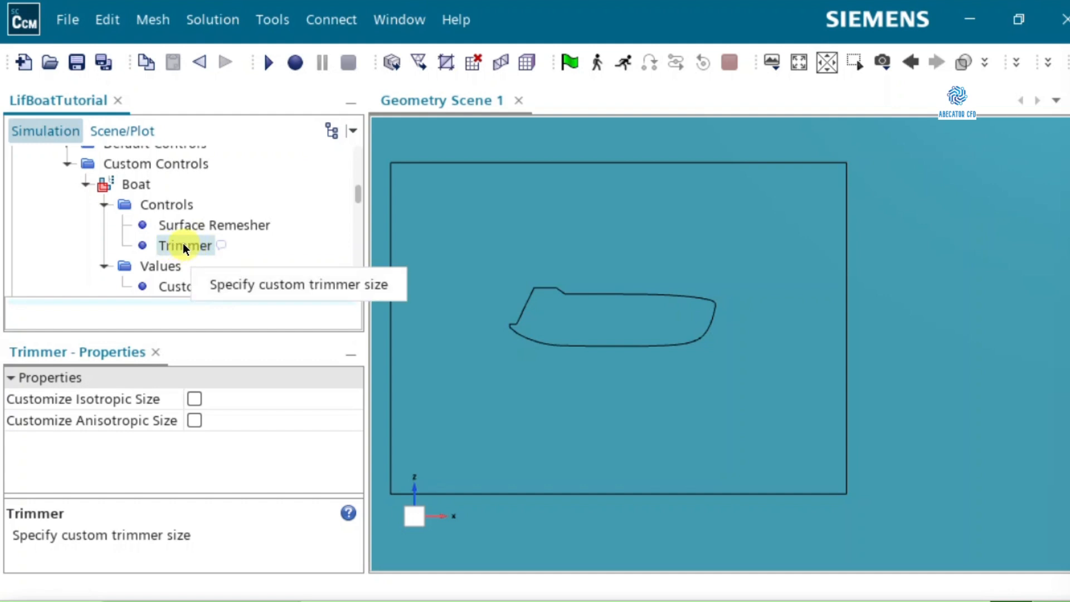
scroll(183, 243, up, 1)
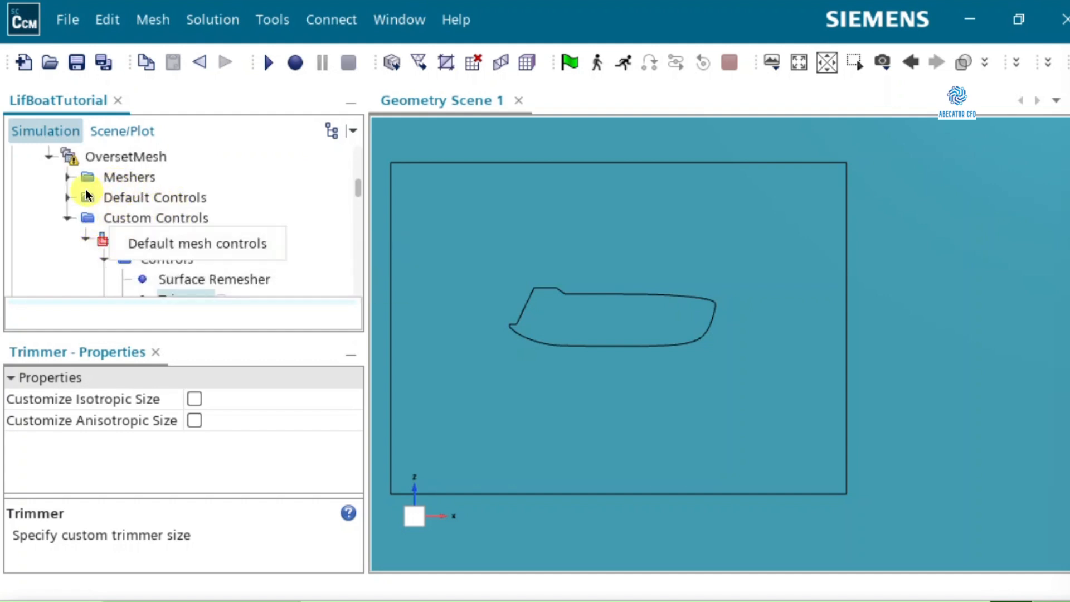
click(65, 177)
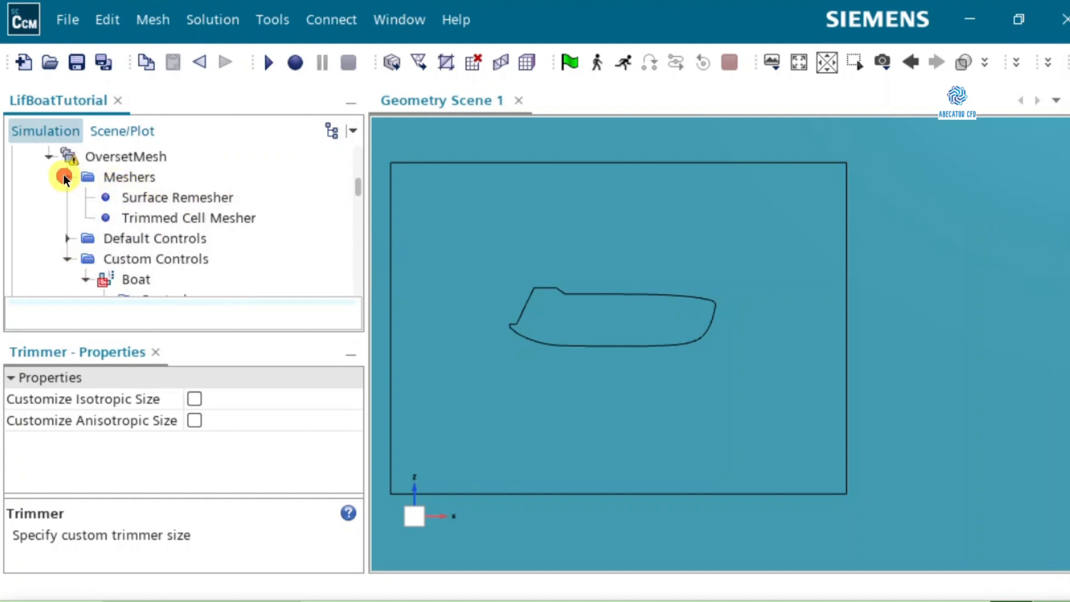
click(65, 237)
click(153, 177)
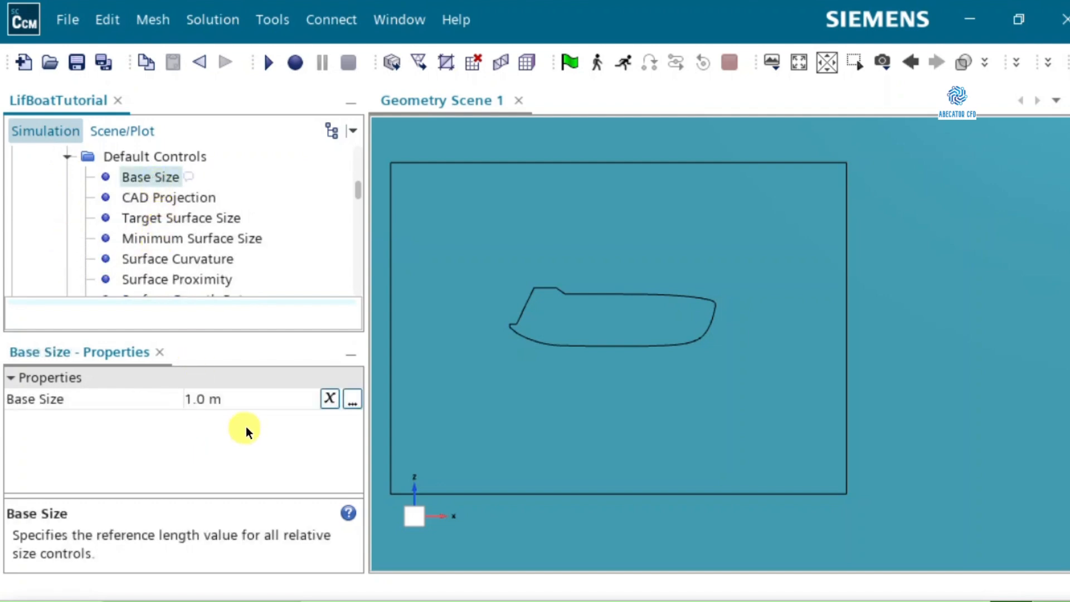
scroll(193, 220, up, 1)
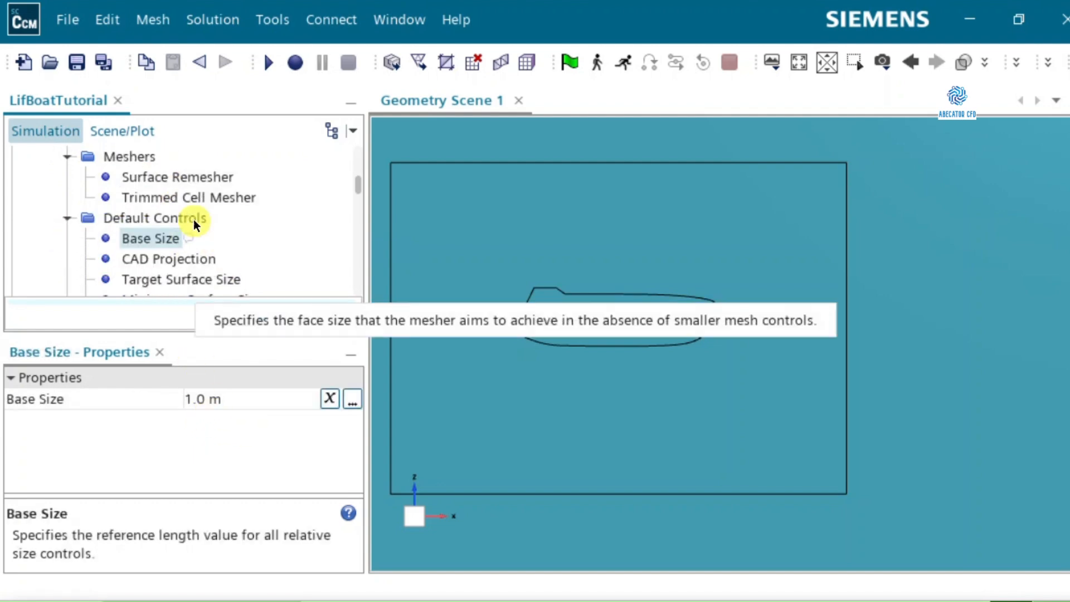
scroll(192, 219, down, 5)
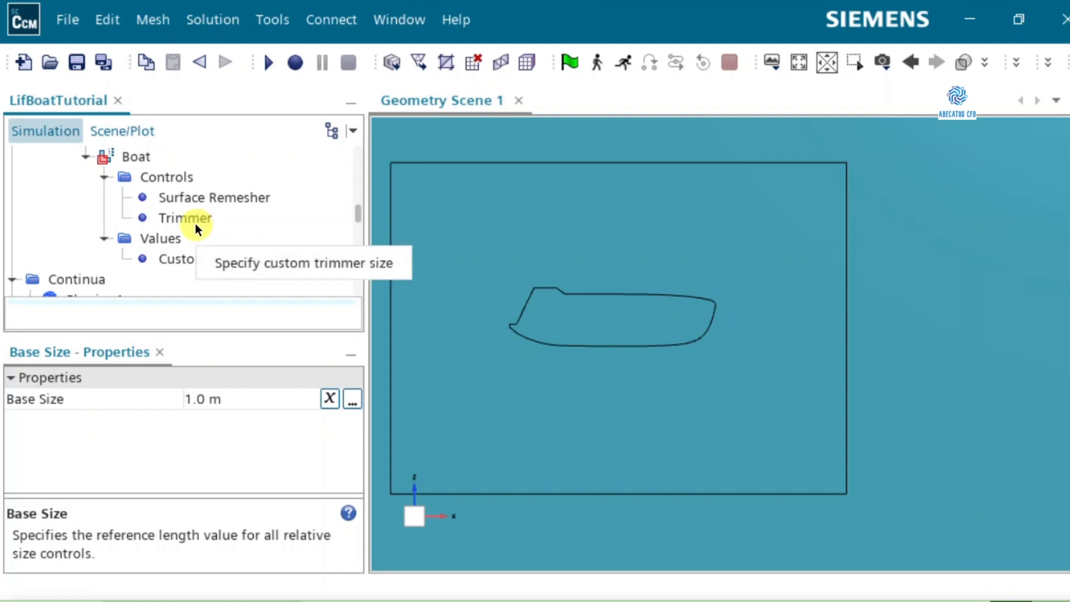
scroll(195, 223, up, 1)
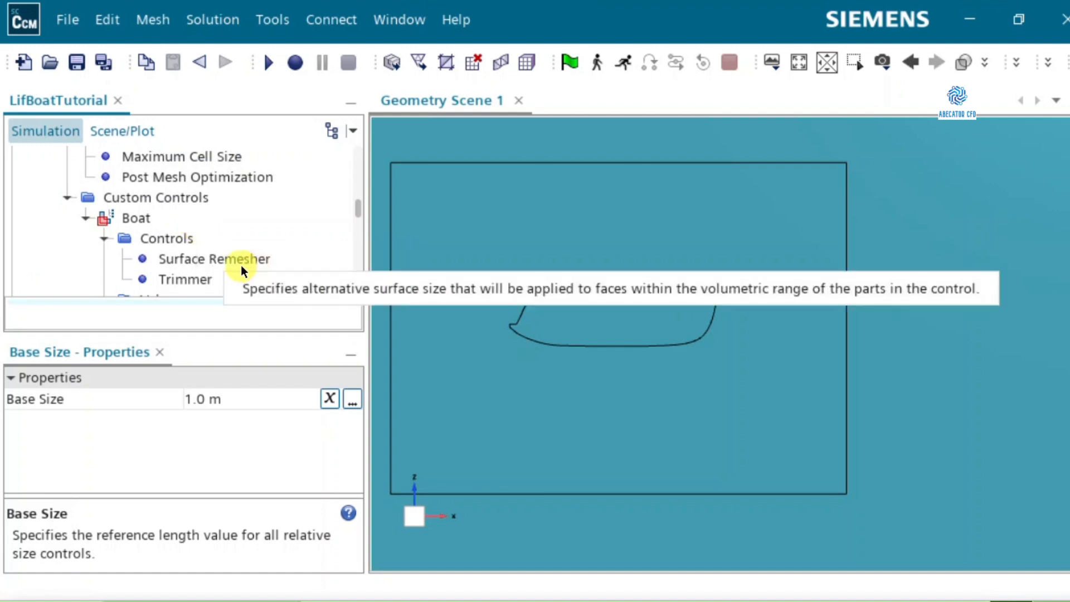
drag(693, 304, 559, 314)
click(171, 260)
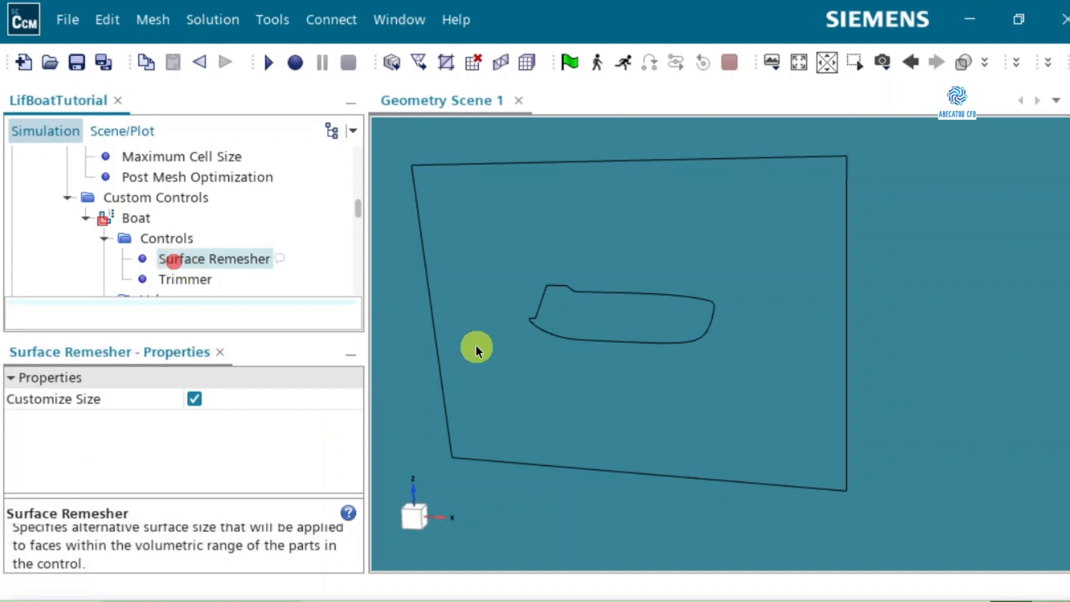
Collapse the OversetMesh operation's nodes, enlarge the simulation tree area and inspect the operation's highlighted input part
click(87, 219)
click(66, 197)
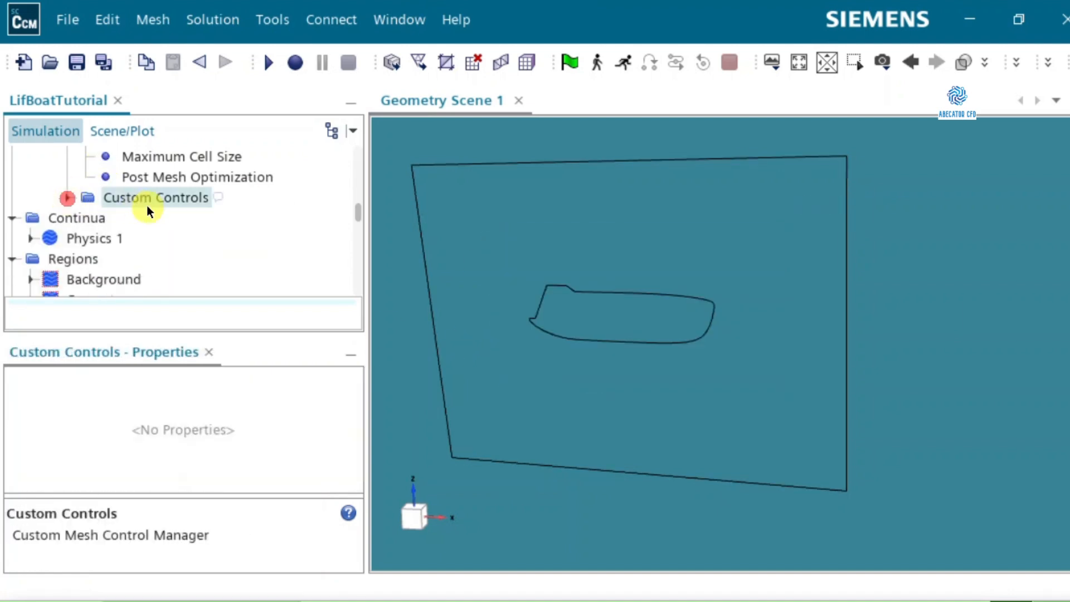
scroll(146, 205, up, 2)
scroll(148, 210, up, 1)
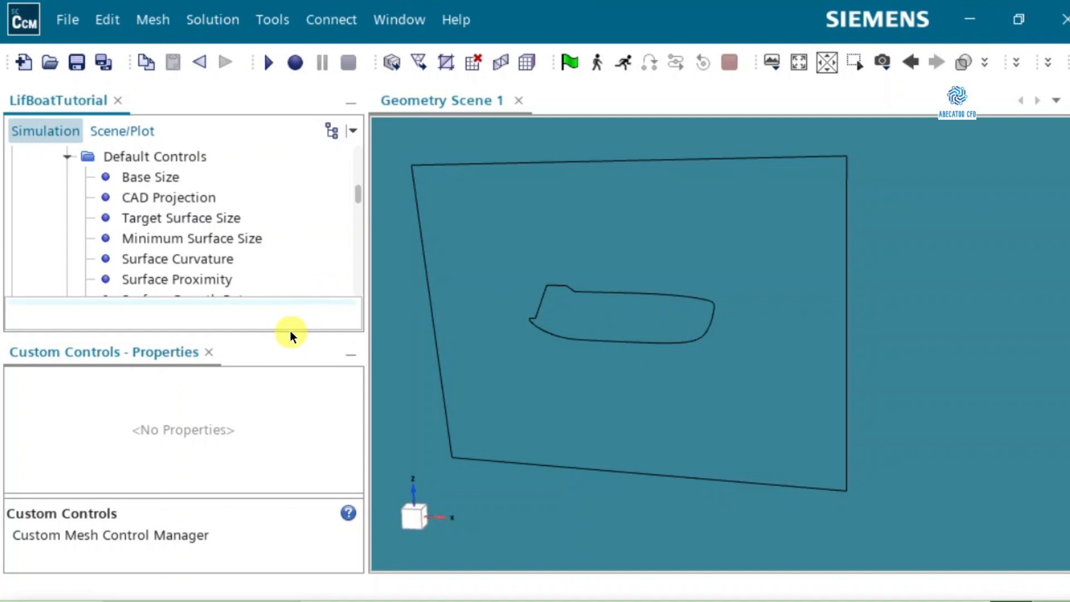
drag(290, 331, 261, 453)
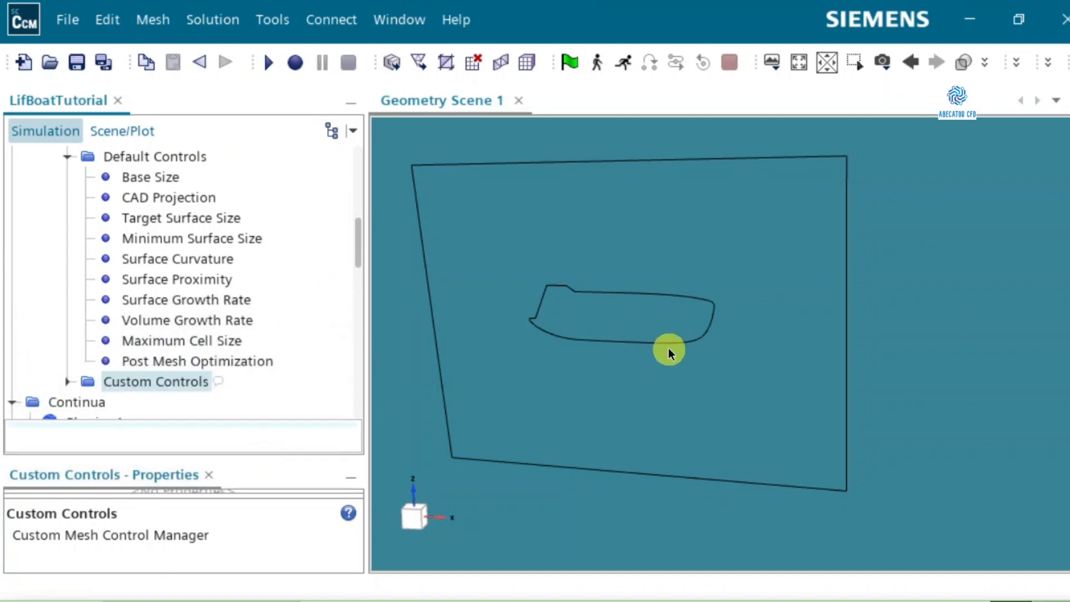
scroll(667, 348, down, 2)
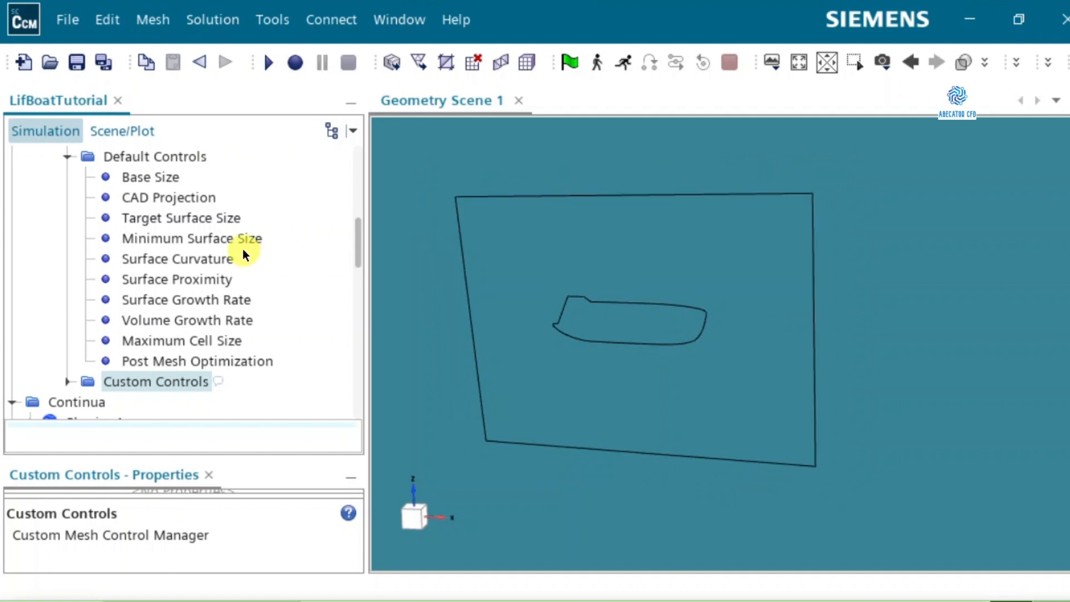
scroll(243, 249, up, 3)
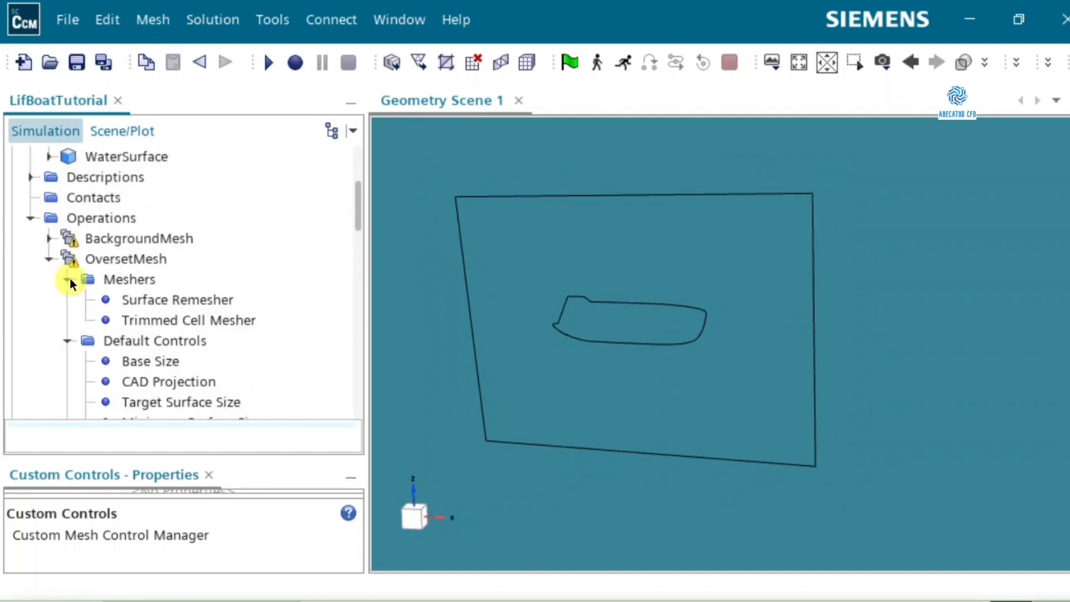
click(68, 280)
click(67, 299)
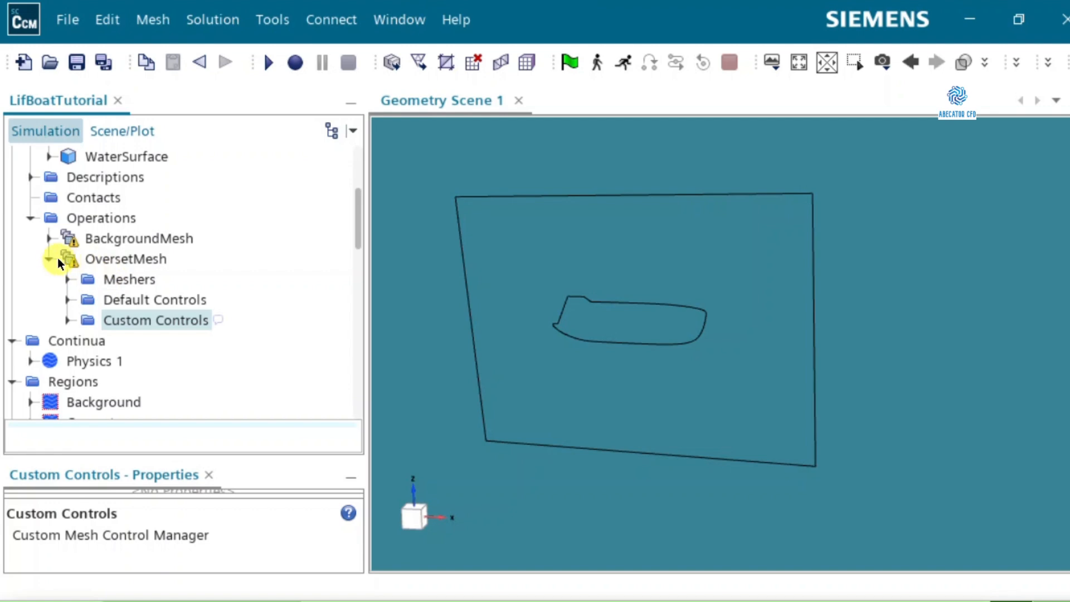
click(48, 259)
click(125, 259)
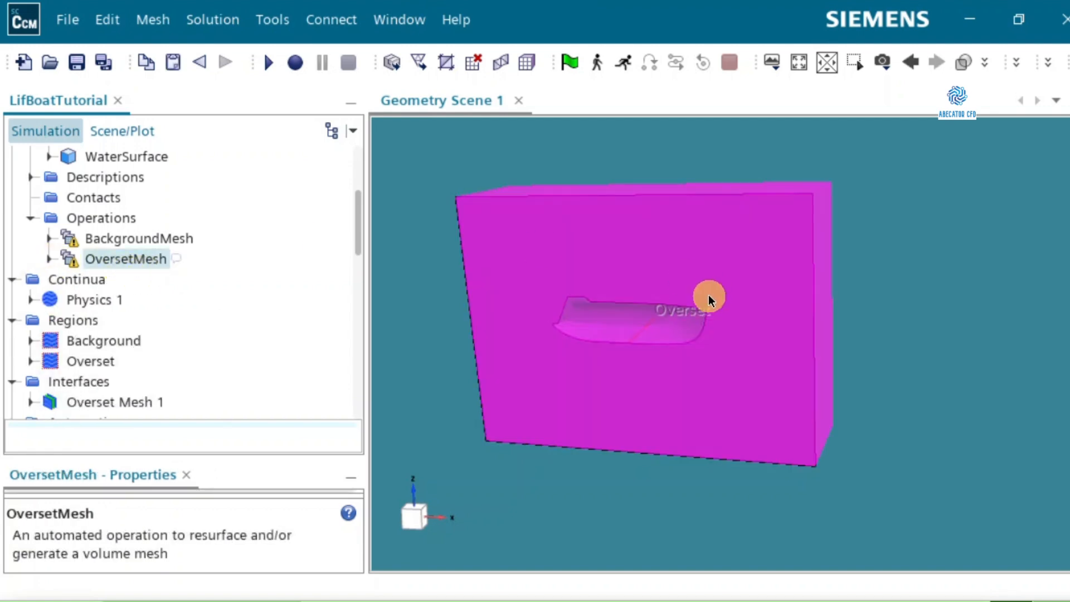
drag(708, 294, 617, 308)
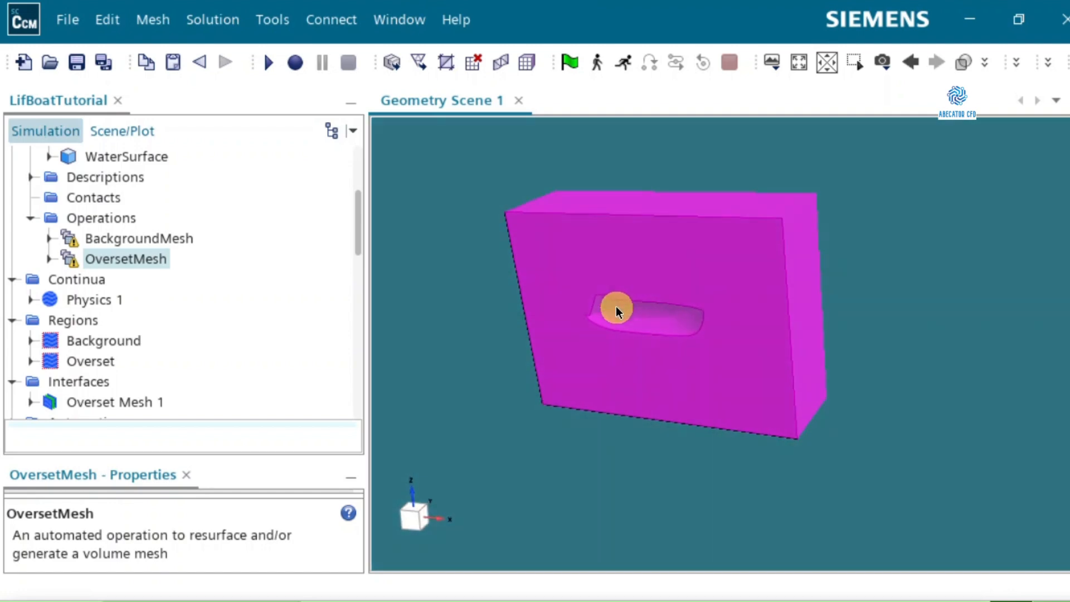
Execute the BackgroundMesh and OversetMesh operations to generate their meshes
click(173, 239)
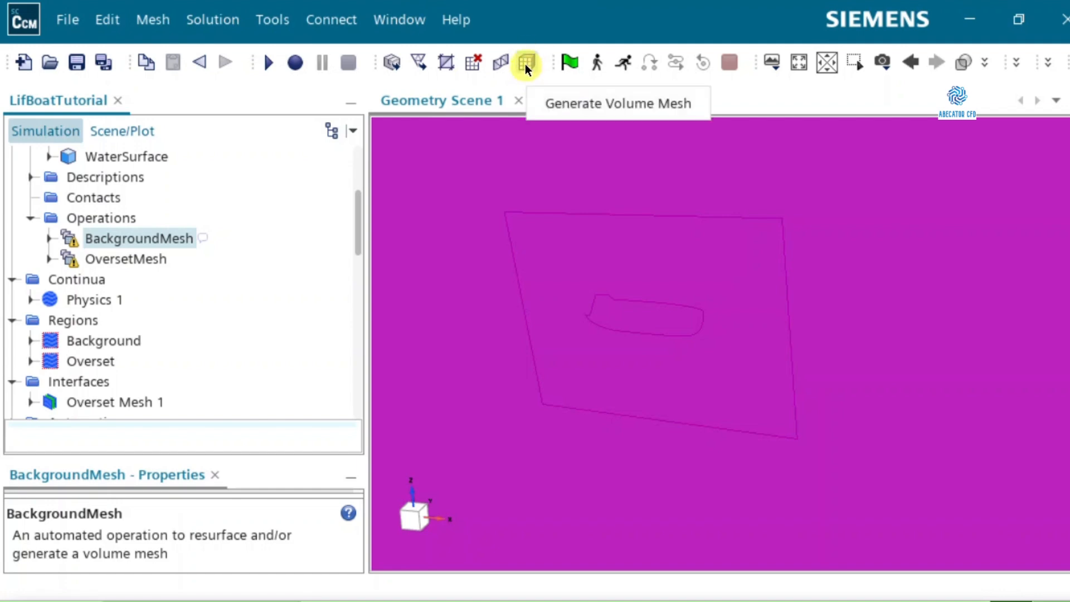
right_click(167, 237)
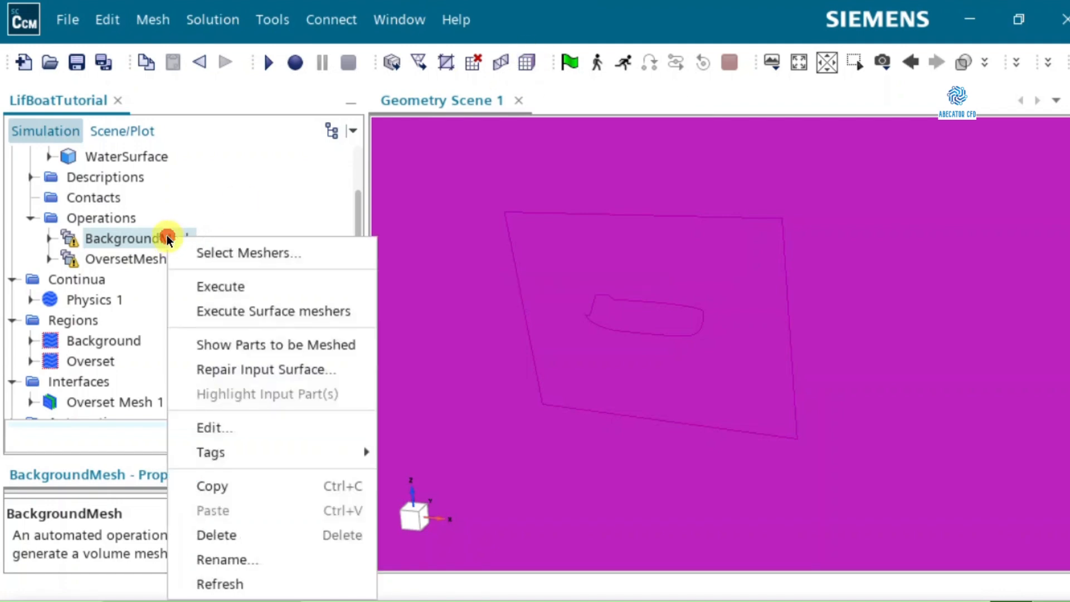
click(219, 286)
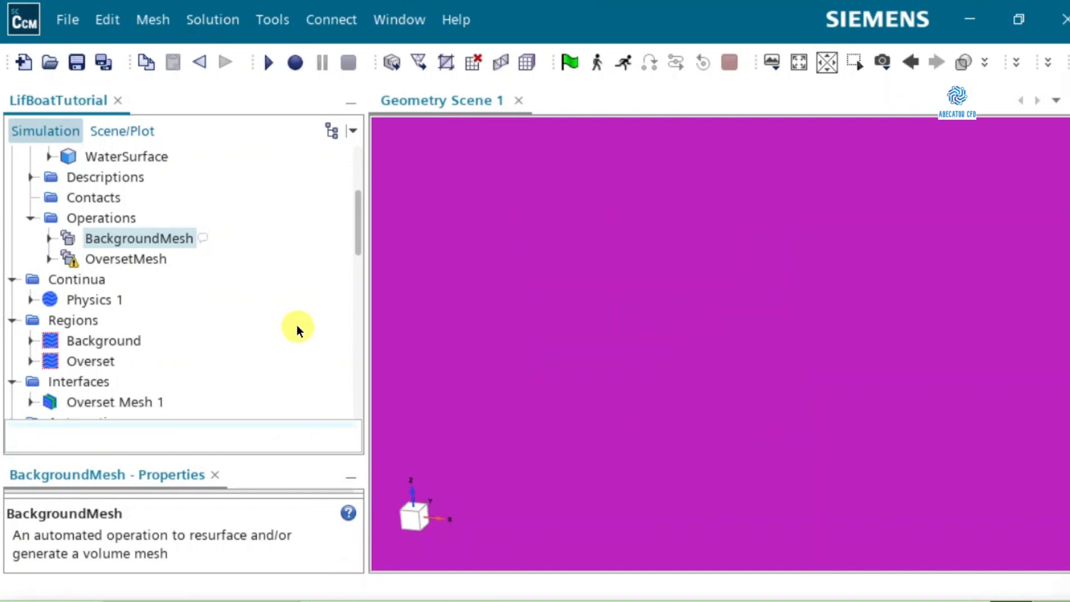
click(137, 260)
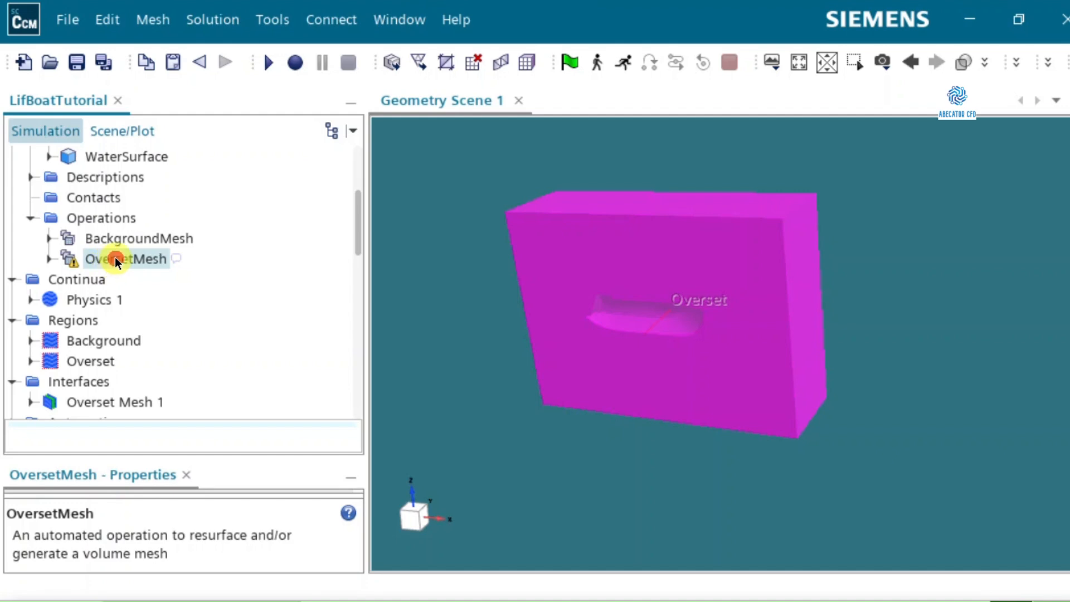
right_click(115, 258)
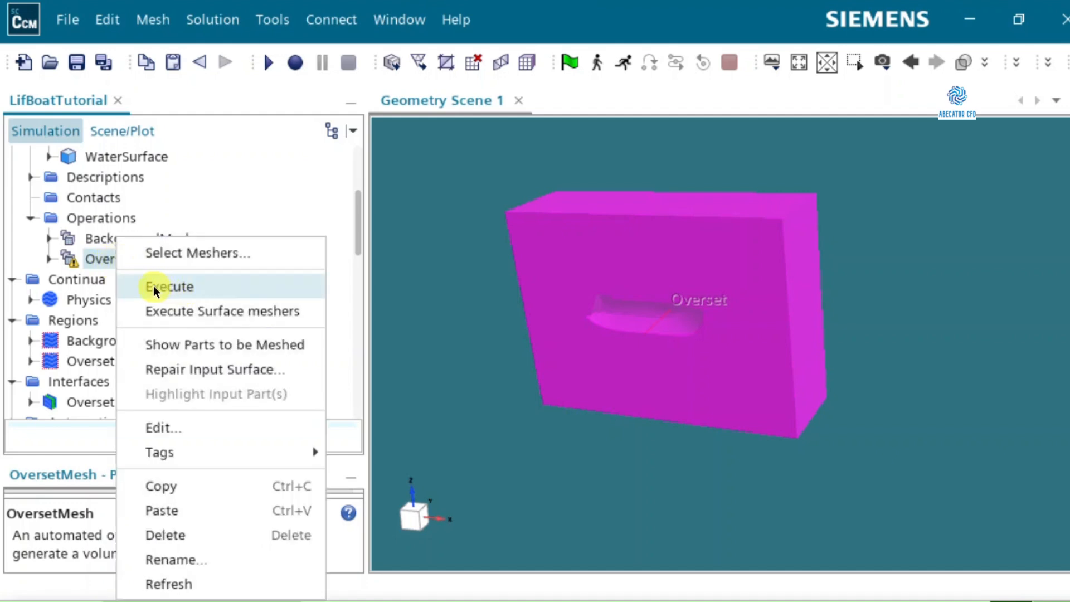
click(174, 286)
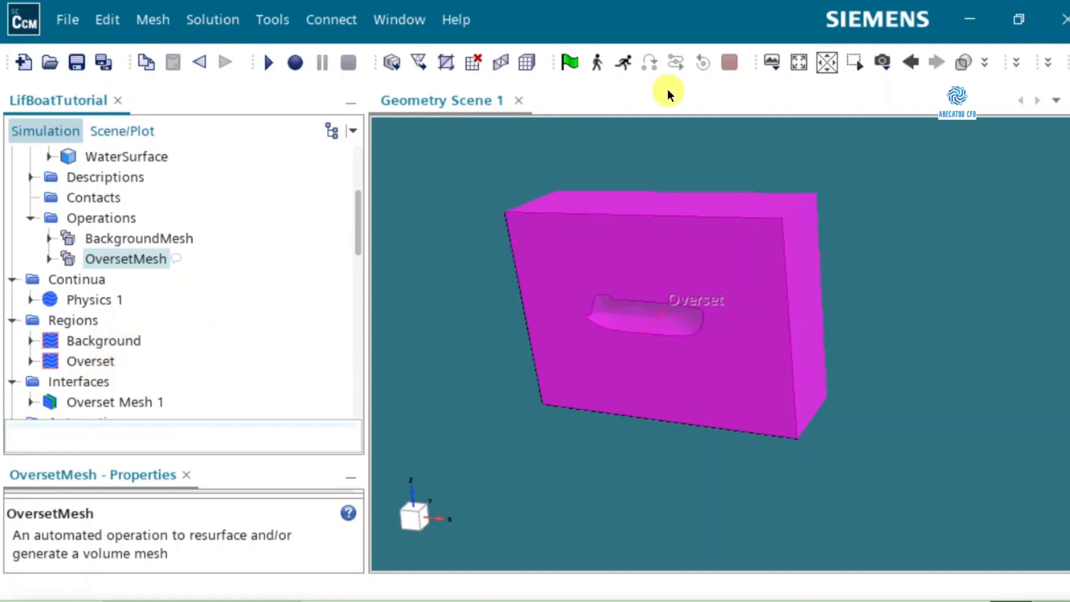
Create a mesh scene and orient its view to -Y with Up +Z to inspect the refined mesh
click(772, 66)
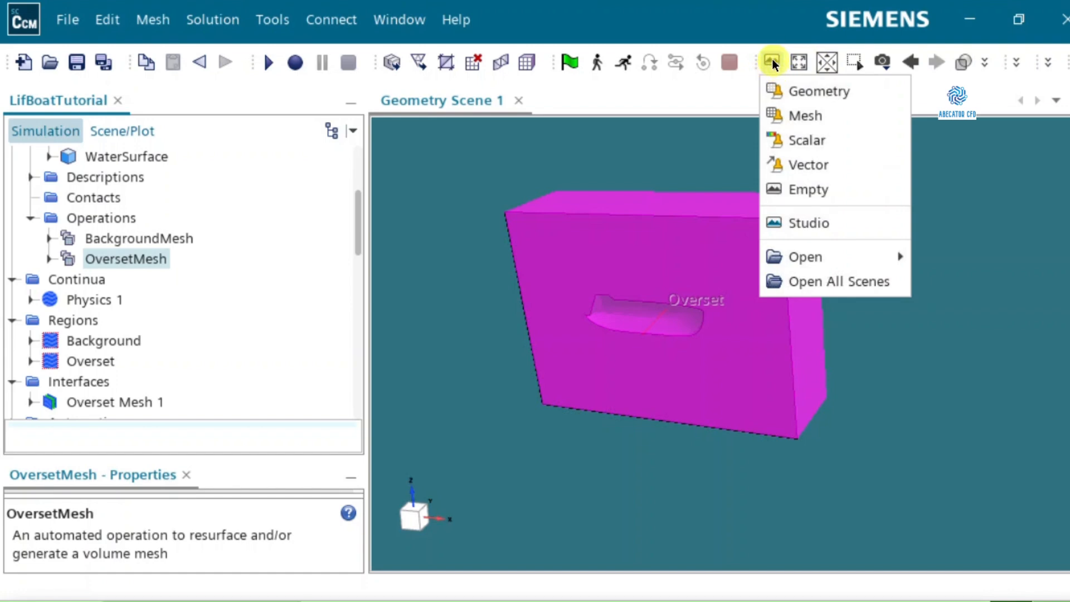
click(789, 115)
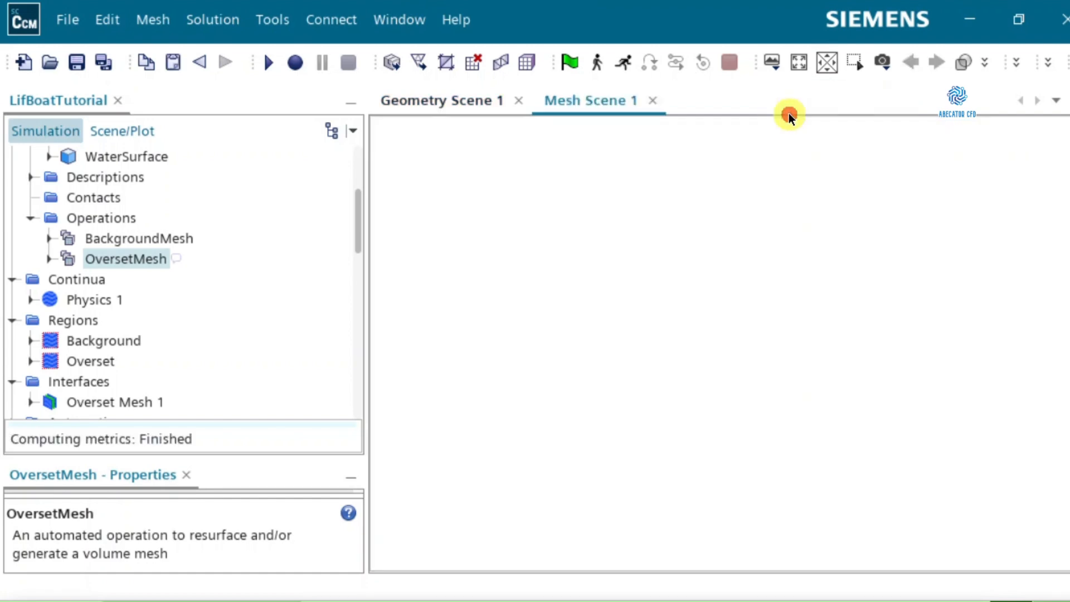
click(786, 440)
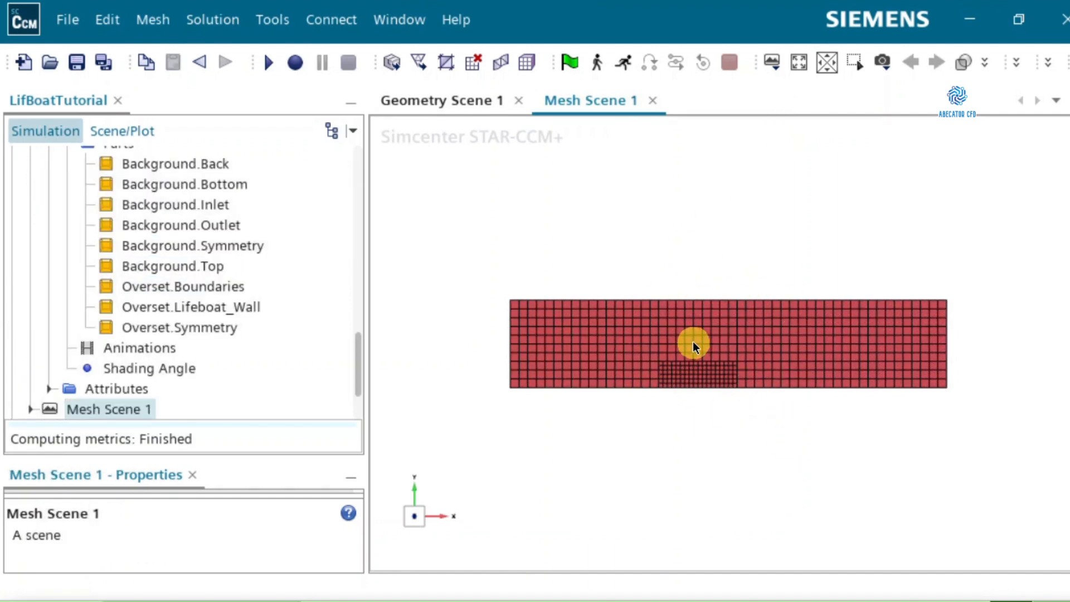
click(885, 62)
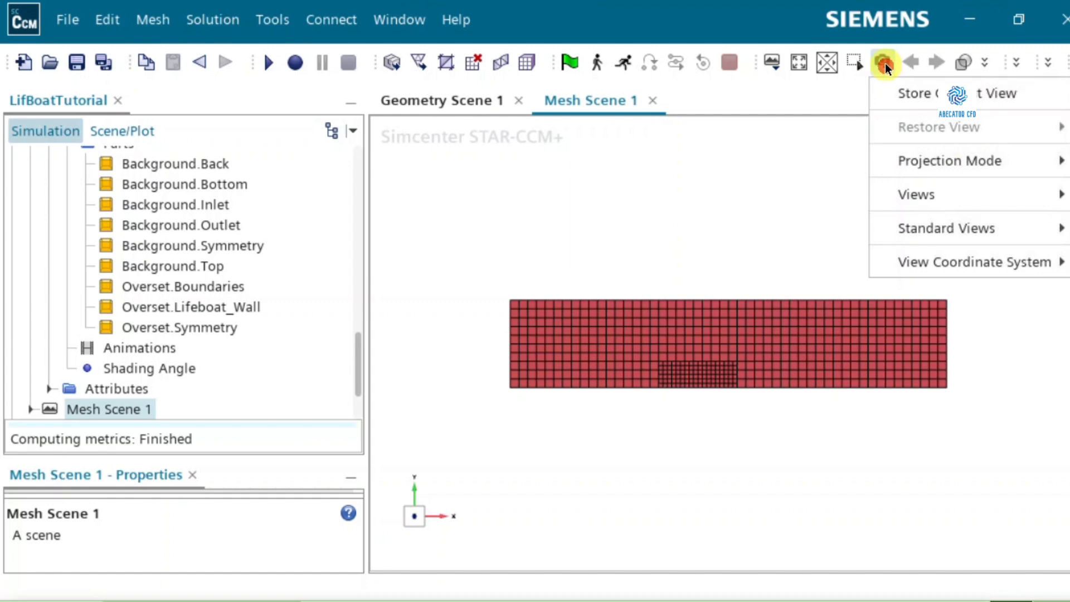
mouse_move(921, 195)
mouse_move(819, 275)
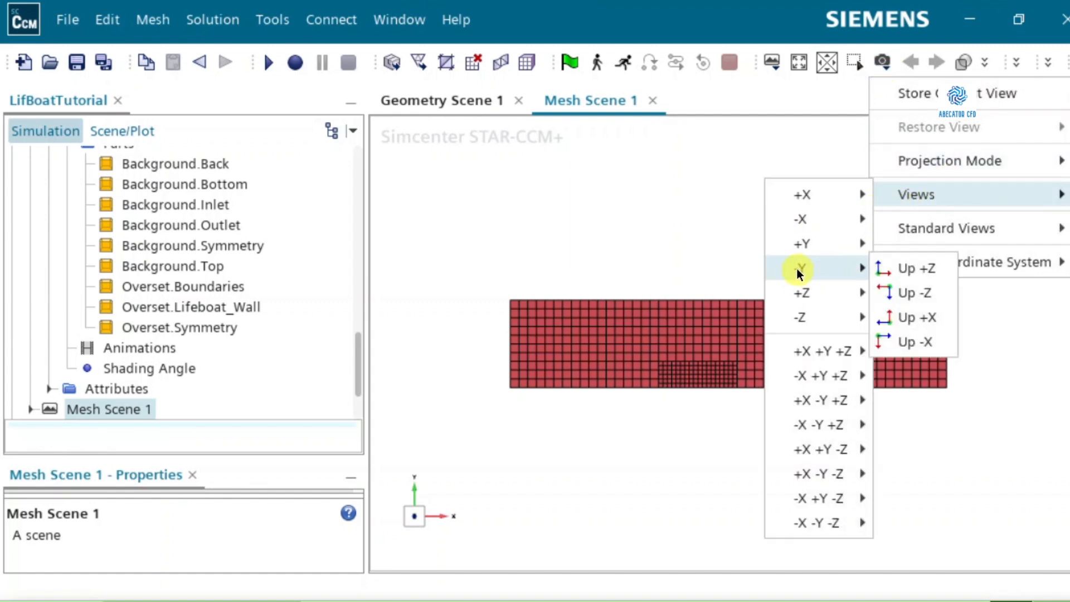
click(901, 269)
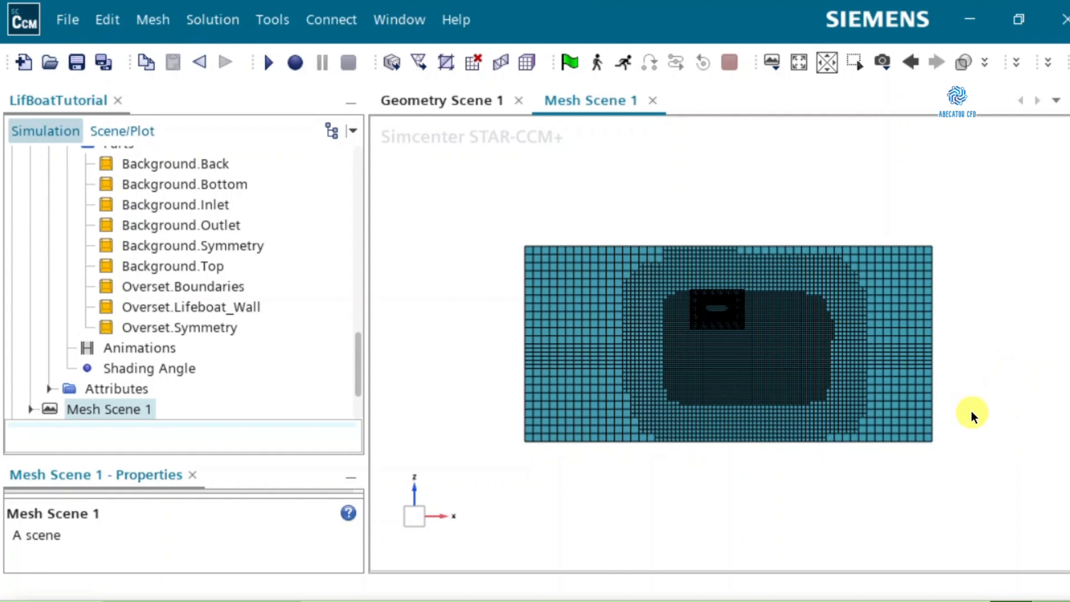
scroll(764, 345, up, 2)
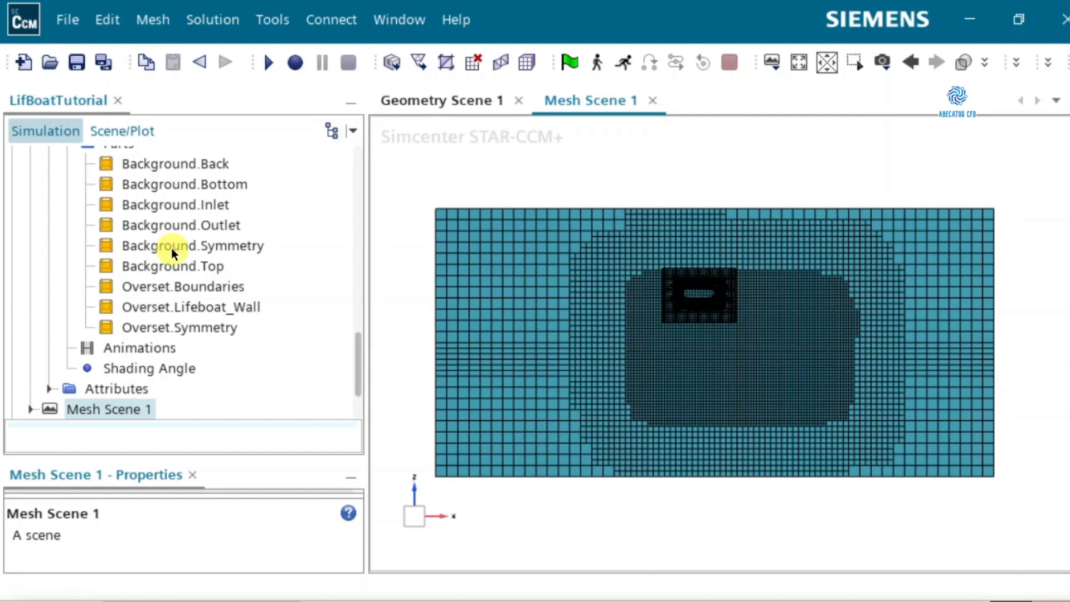
scroll(171, 248, up, 7)
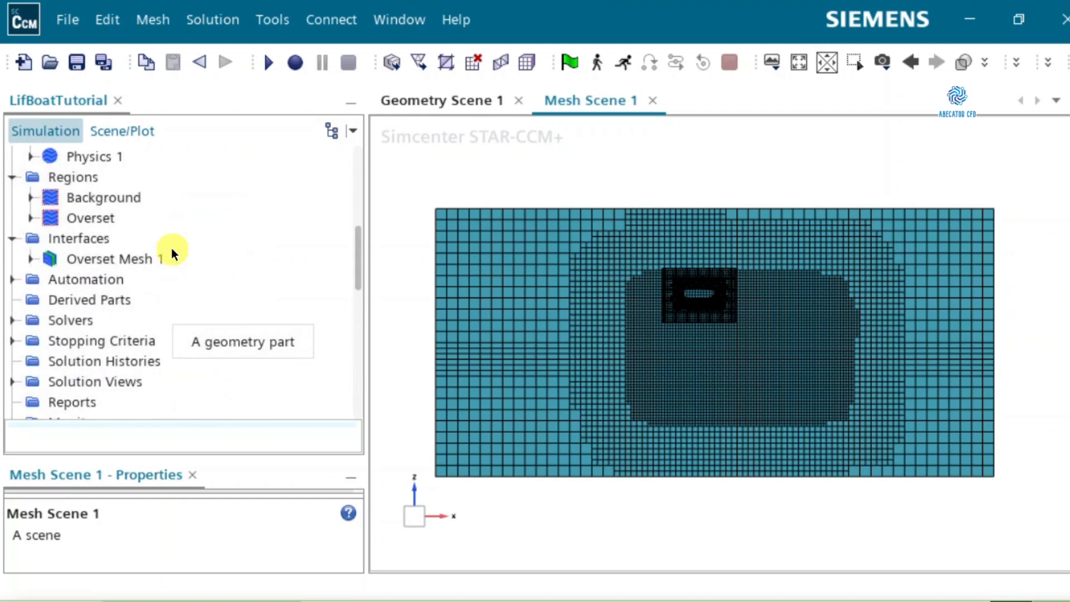
Highlight the WaterSurface part in the mesh scene to inspect the refinement along the water level, and clear the highlight
scroll(171, 248, up, 5)
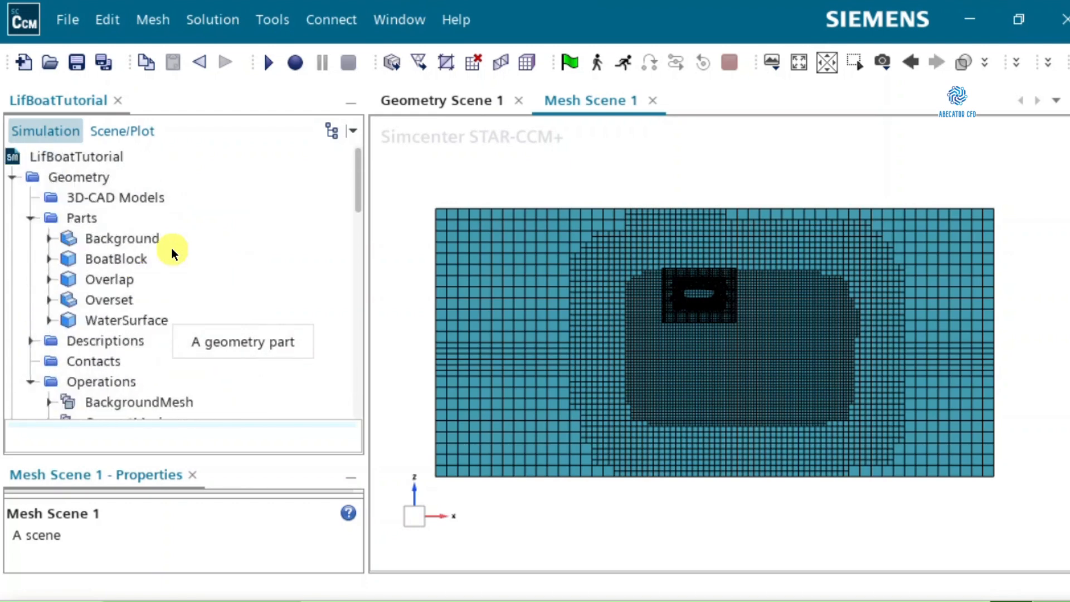
click(147, 313)
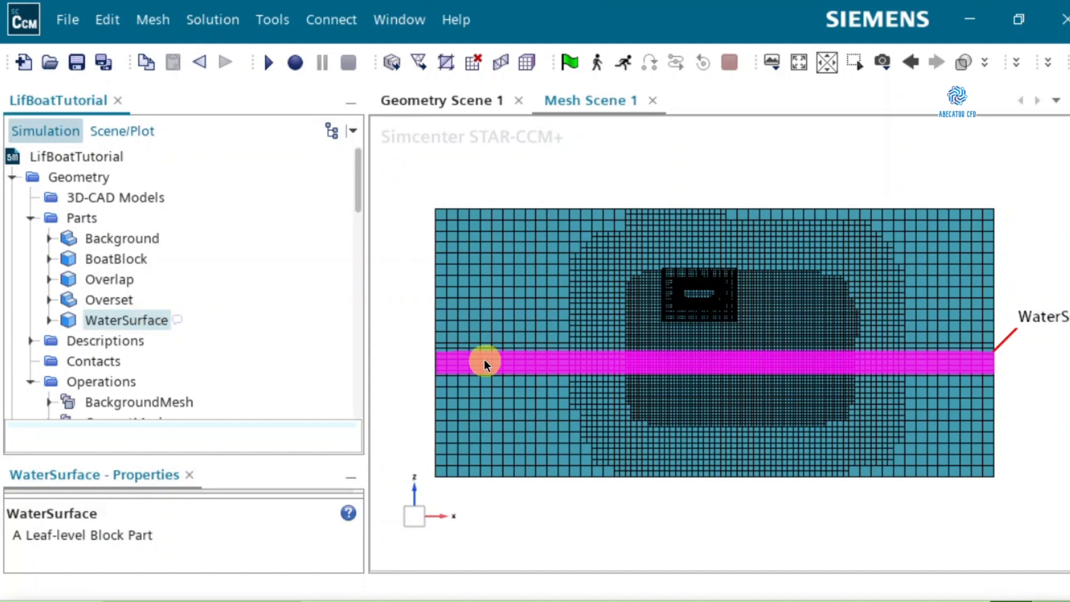
click(409, 336)
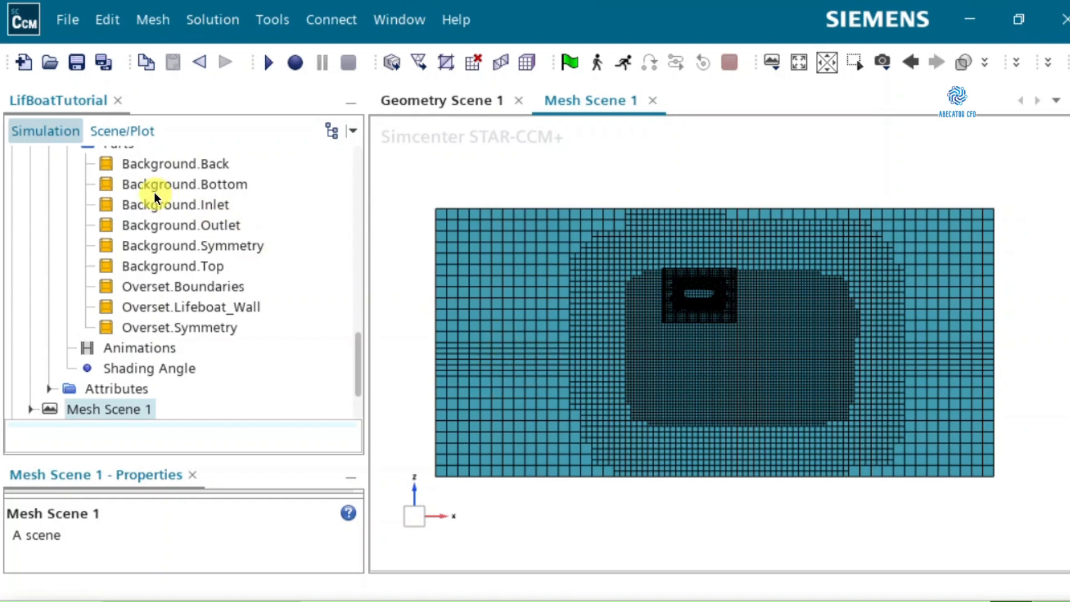
Highlight the Overlap part in the mesh scene to compare its block with the refined background region, and clear the highlight
scroll(155, 192, up, 6)
scroll(155, 192, up, 3)
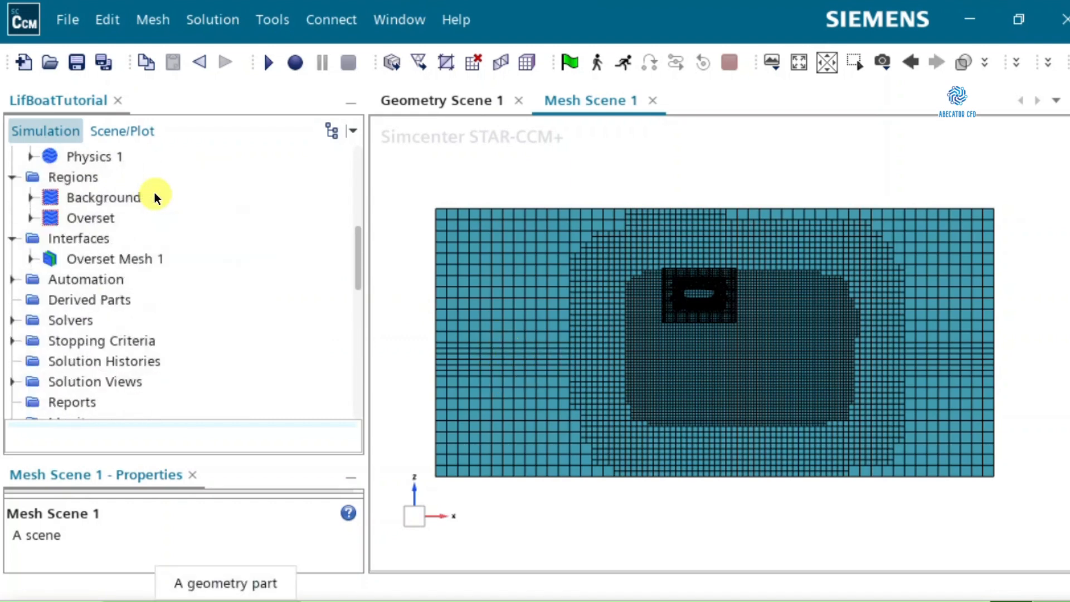
scroll(155, 193, up, 3)
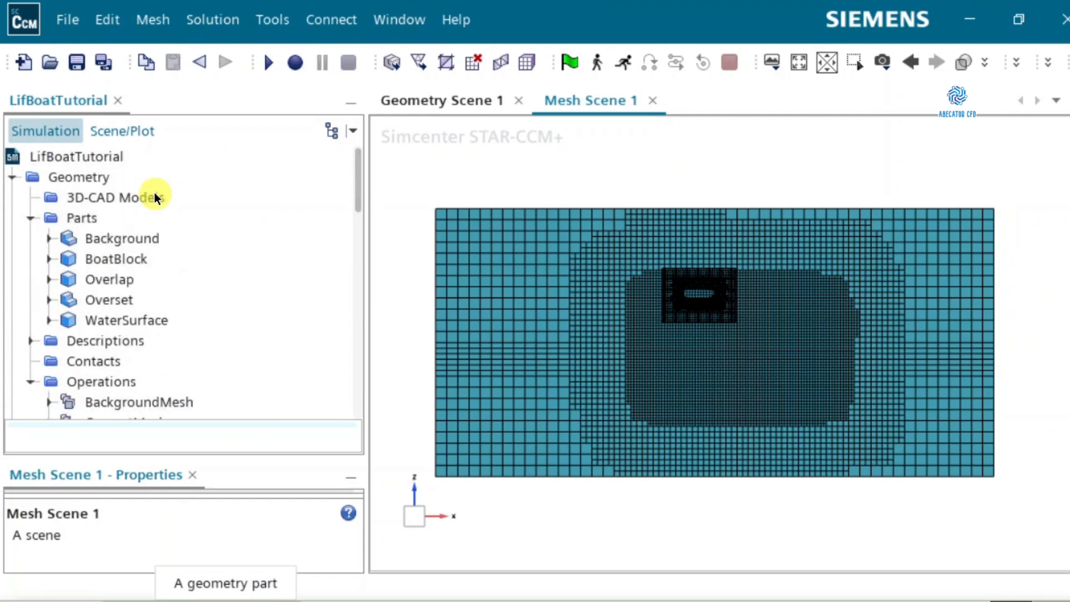
click(117, 280)
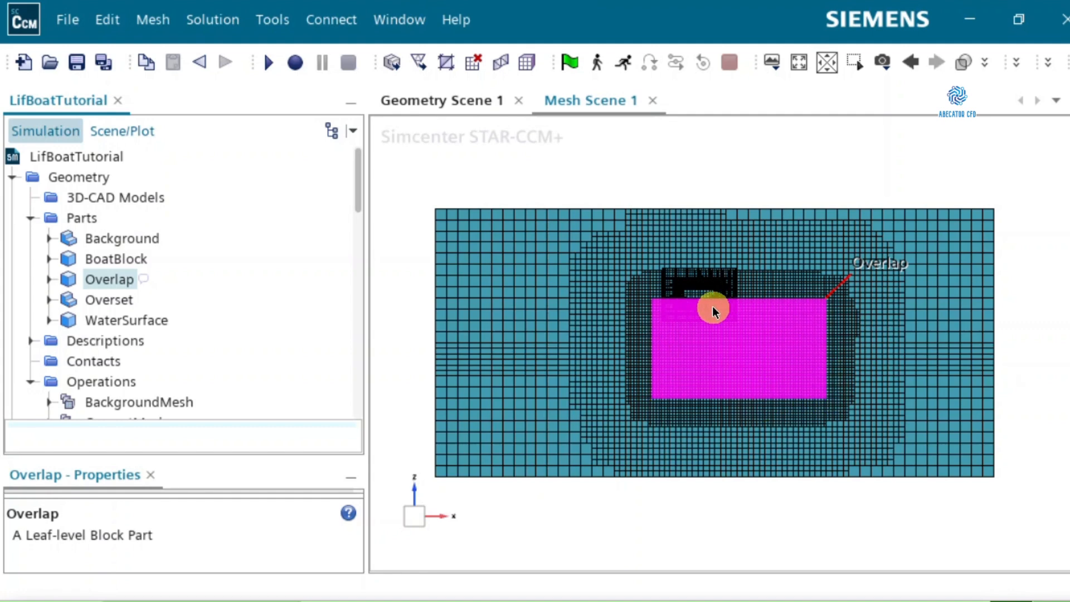
click(812, 173)
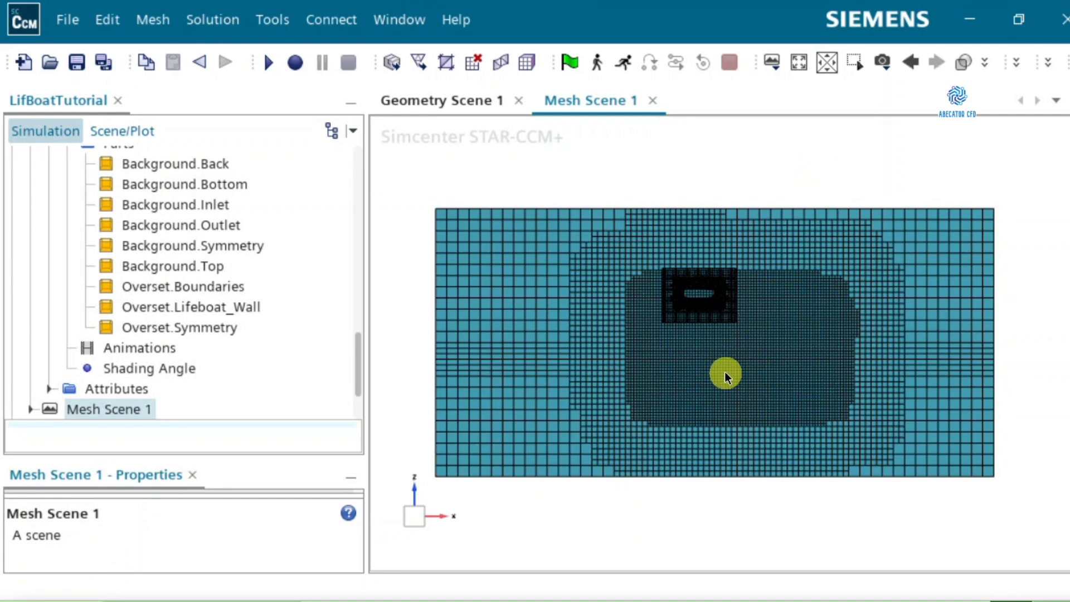
Highlight the Overlap part again and examine at close range how the cell size changes beyond the block's right edge
scroll(169, 277, up, 10)
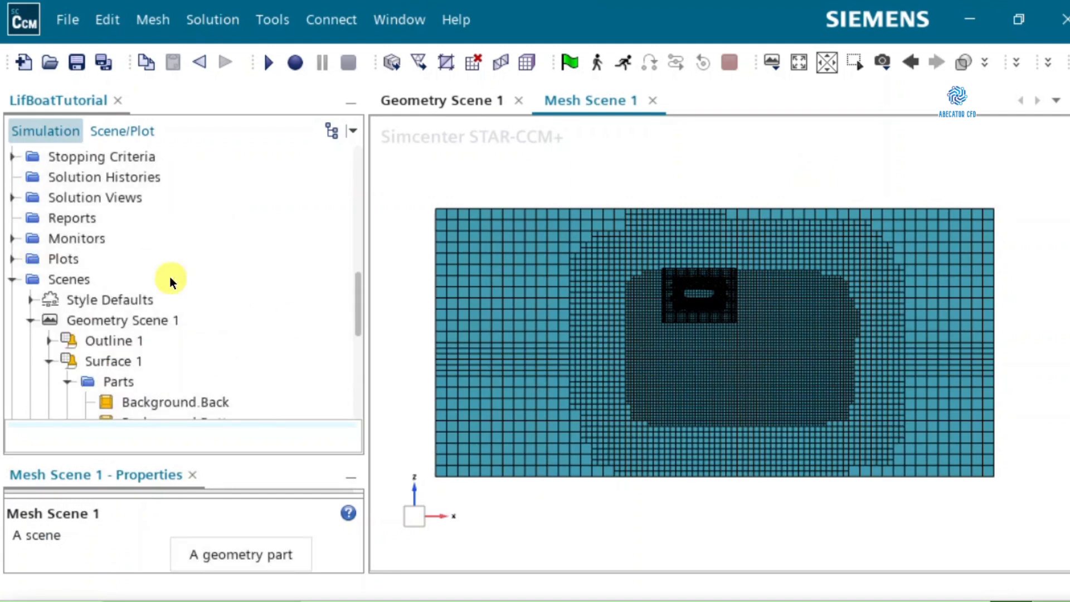
scroll(169, 277, up, 3)
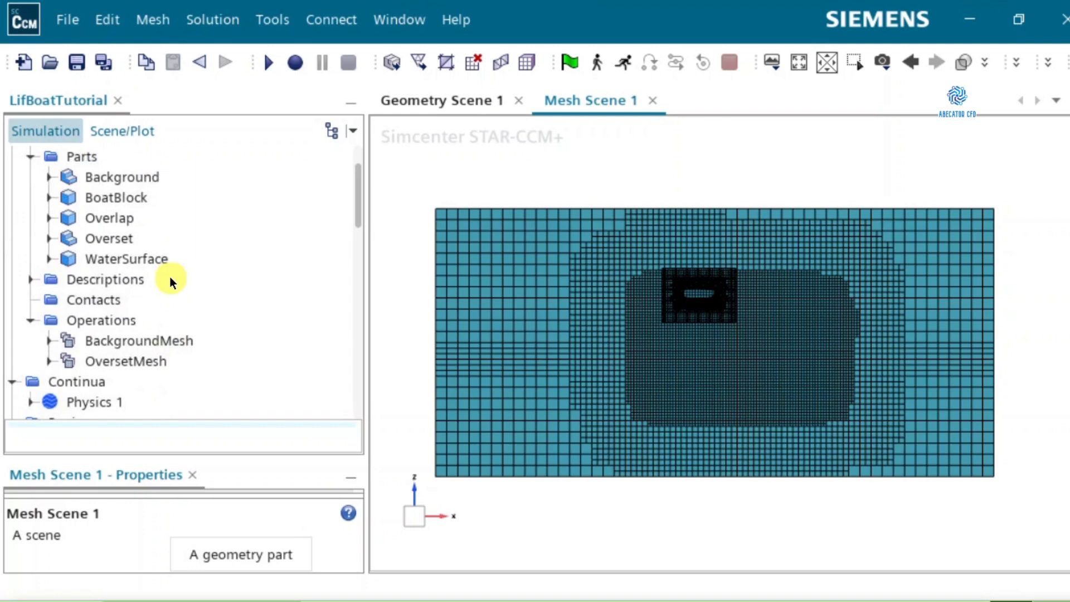
click(117, 221)
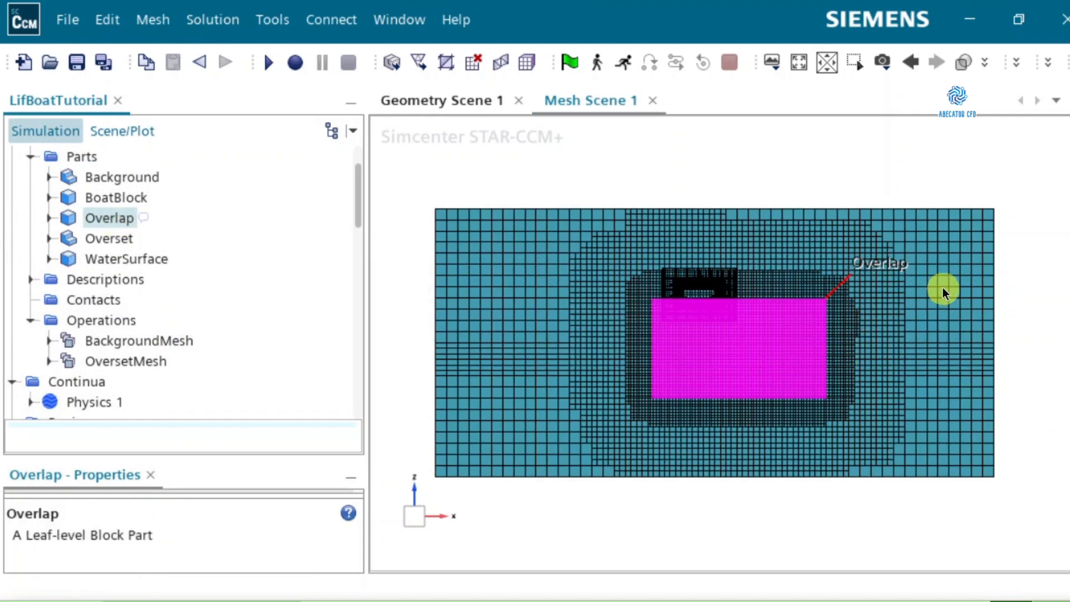
scroll(848, 355, up, 5)
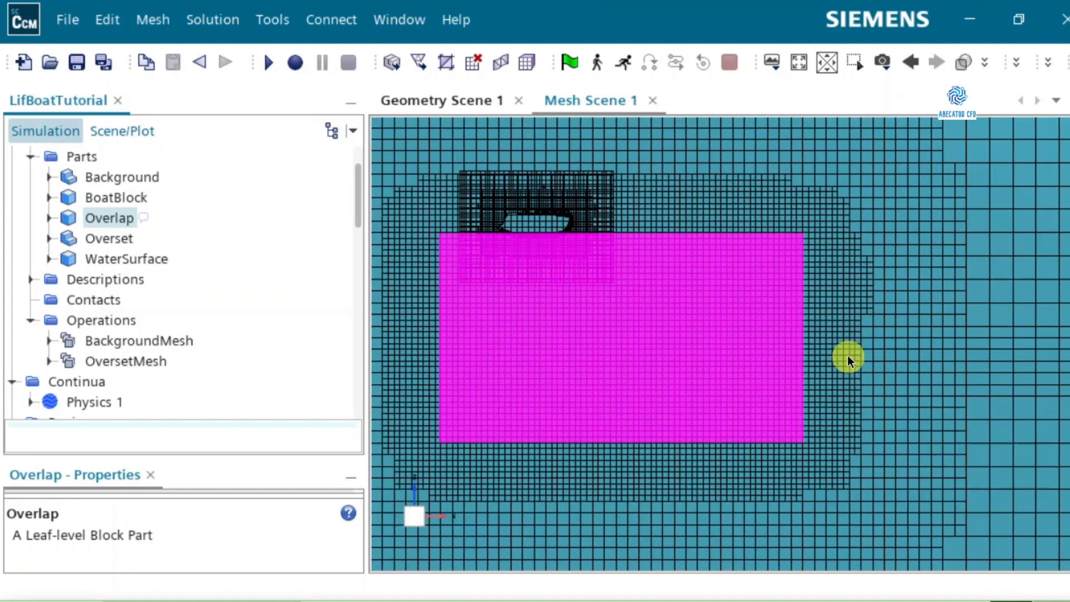
scroll(848, 355, up, 3)
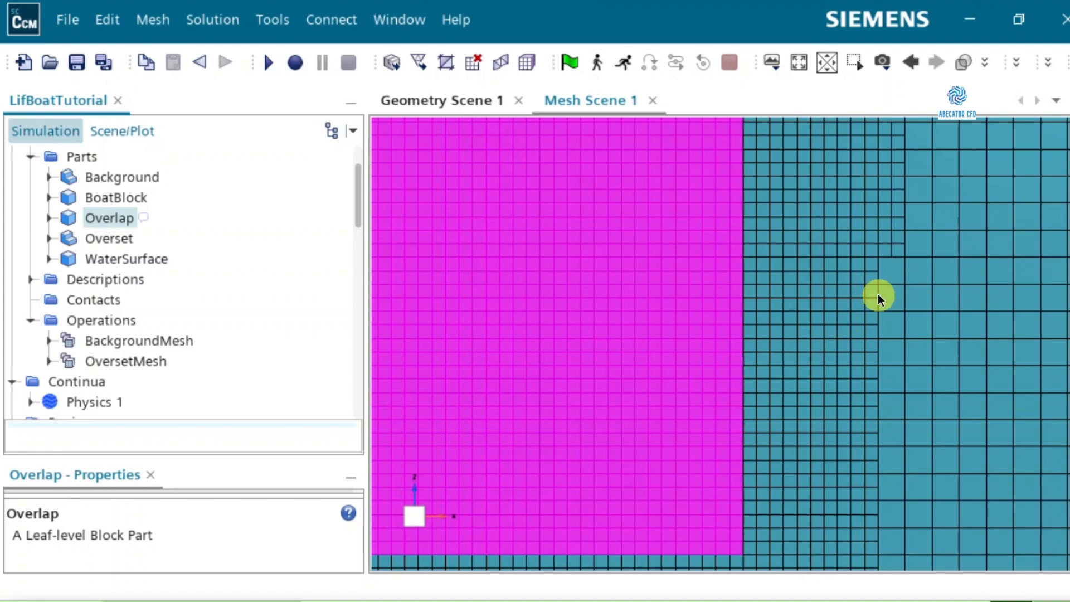
scroll(877, 293, down, 1)
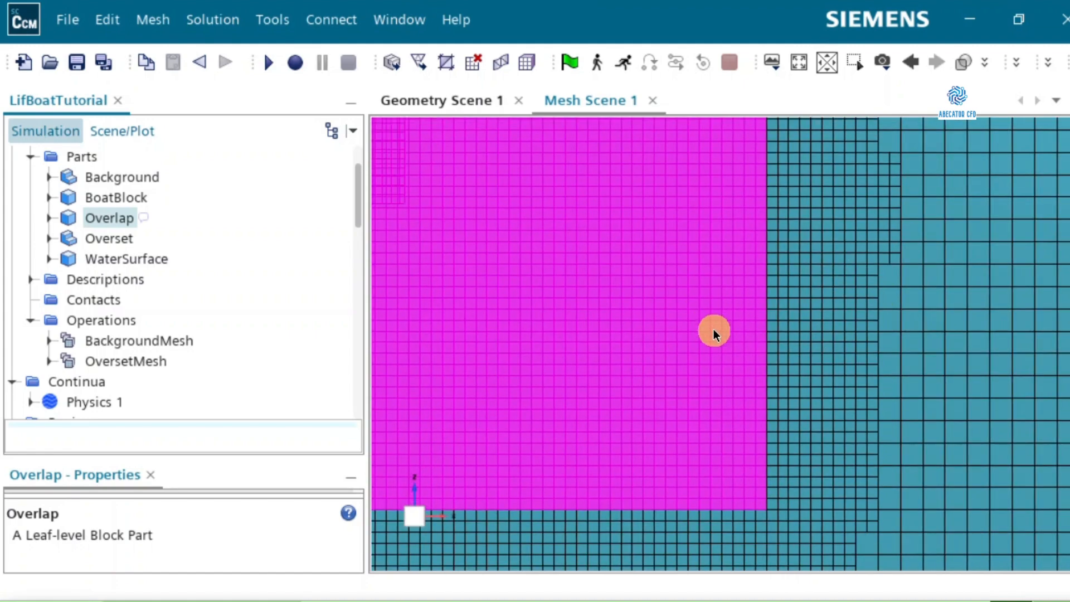
scroll(853, 357, down, 3)
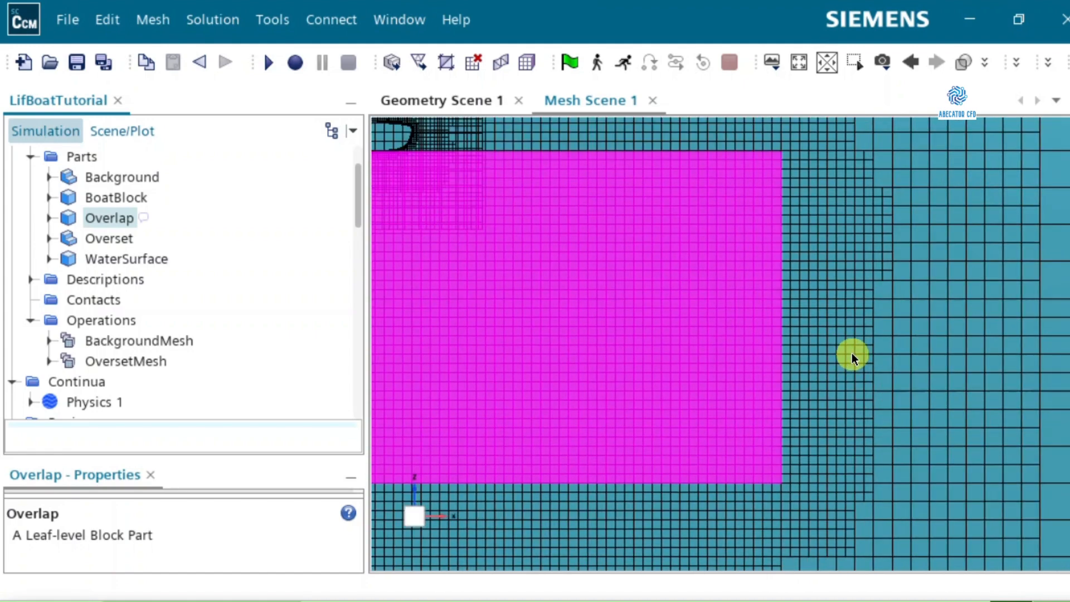
scroll(1031, 239, down, 3)
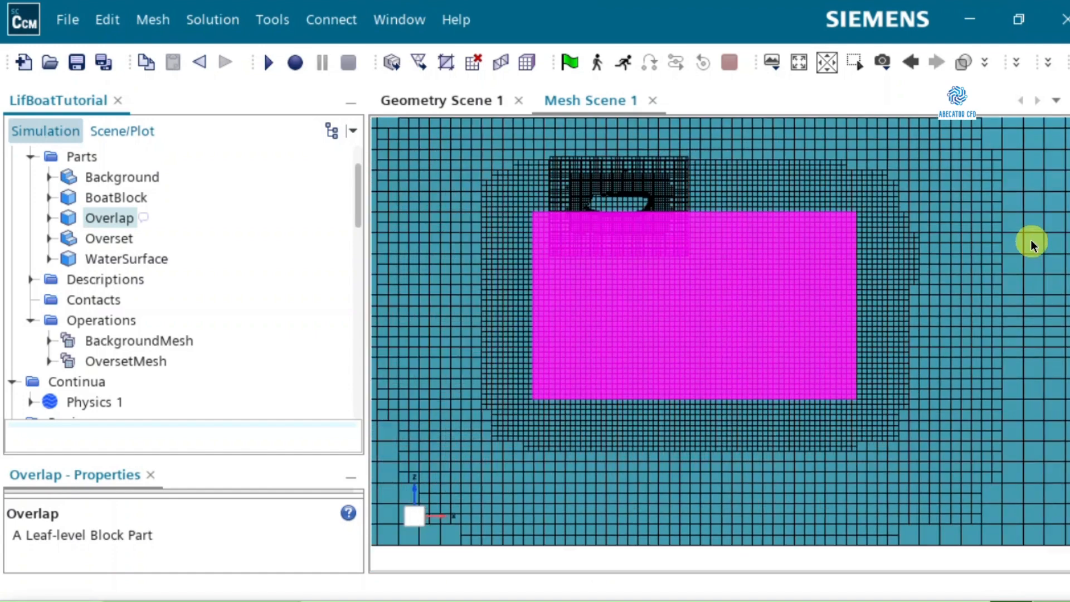
scroll(1041, 226, down, 3)
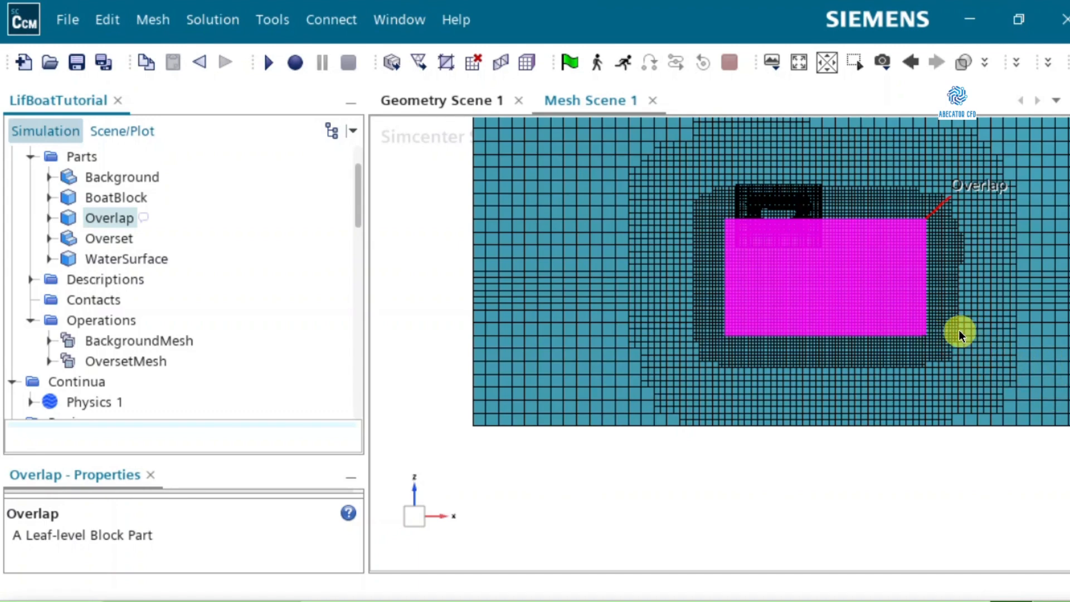
Examine the cell-size transition around the Overlap block's lower-right corner and clear the part's highlight
scroll(960, 329, up, 2)
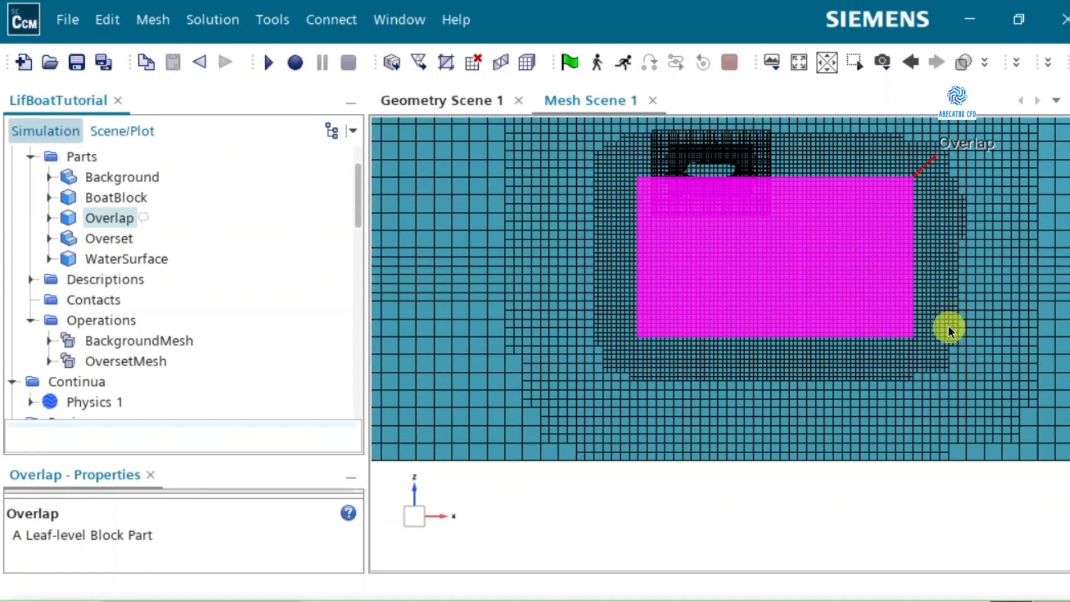
scroll(948, 325, up, 2)
scroll(962, 326, up, 2)
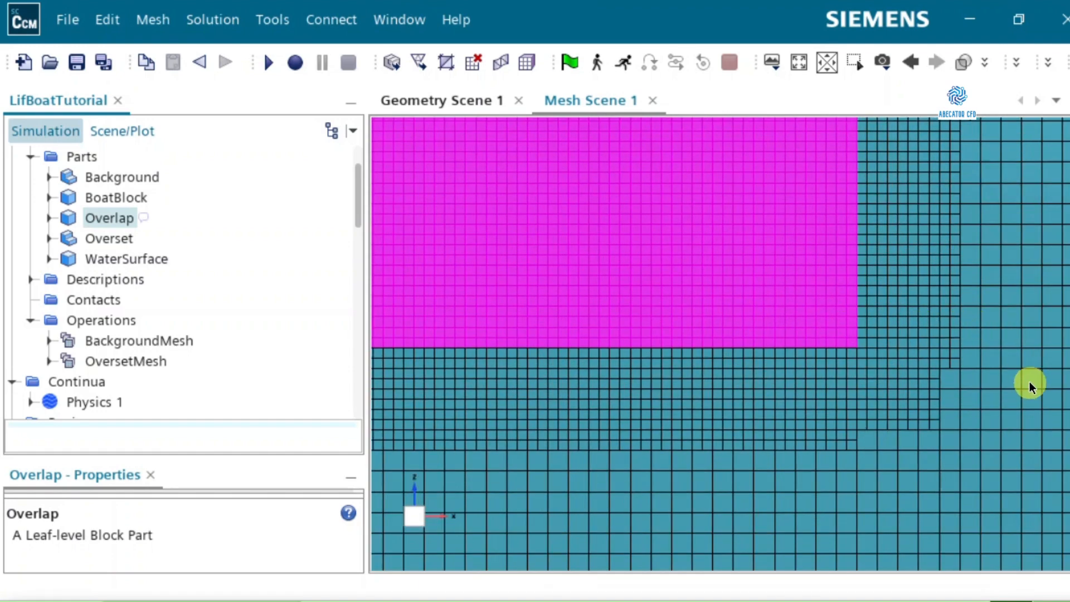
scroll(1029, 381, down, 3)
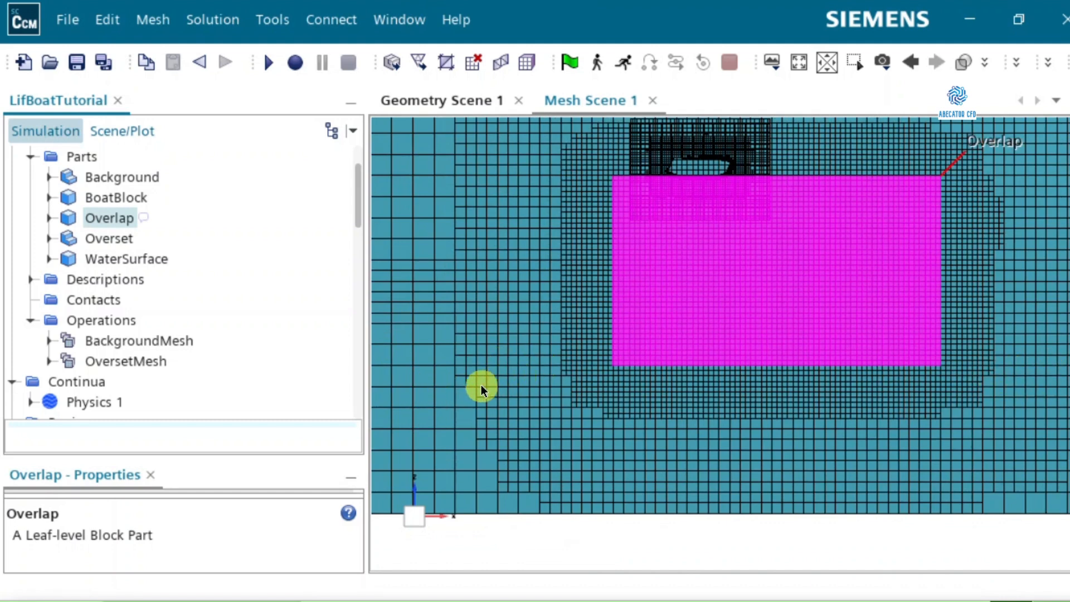
scroll(481, 385, down, 2)
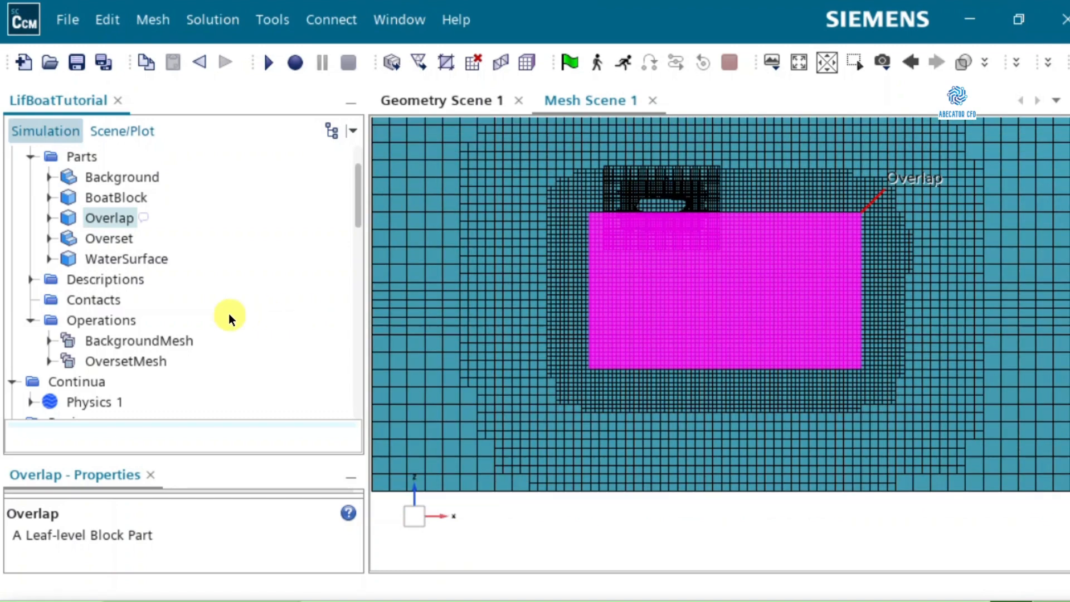
click(590, 400)
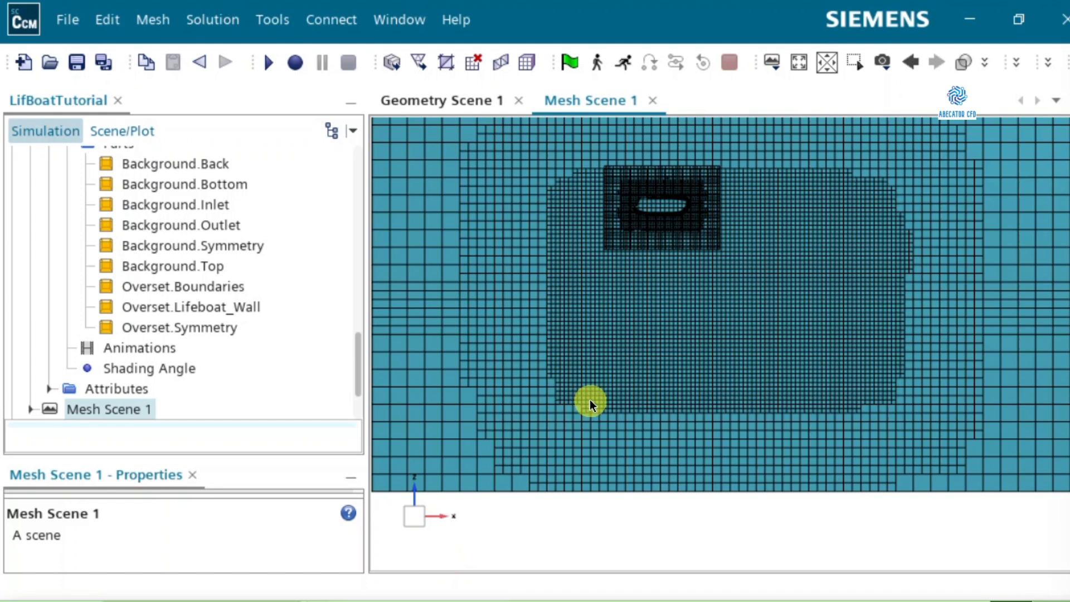
Collapse the Surface 1 and Geometry Scene 1 nodes in the simulation tree and view the mesh around the lifeboat
scroll(283, 279, up, 2)
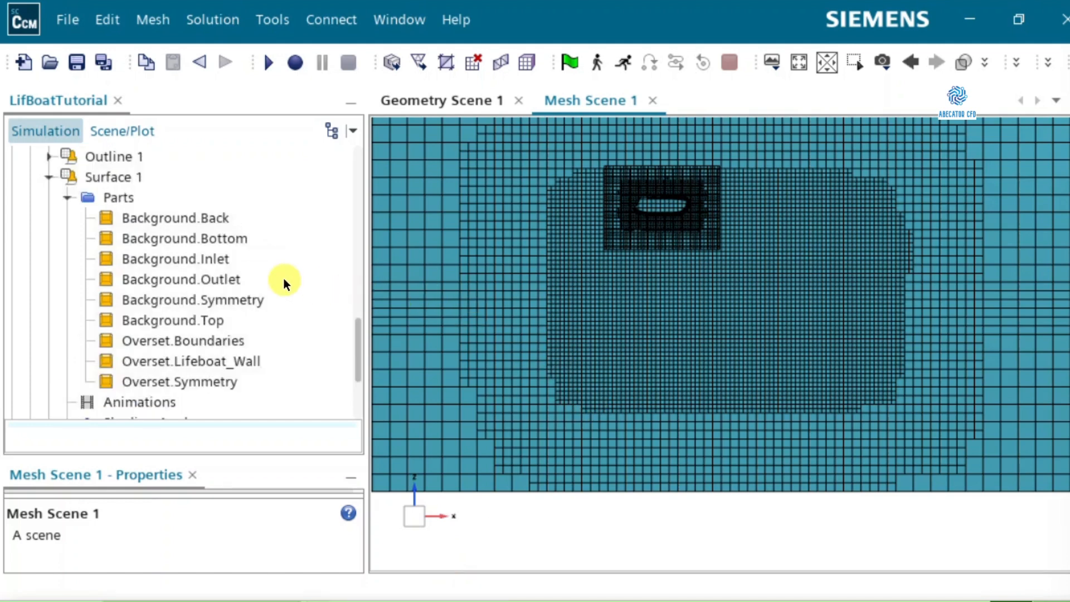
click(49, 240)
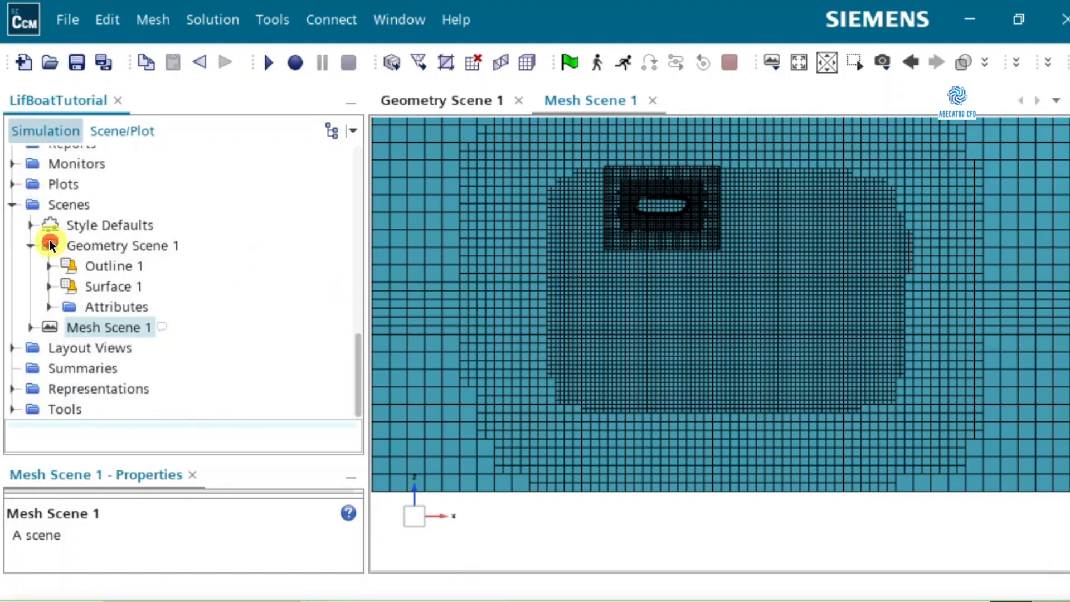
click(30, 247)
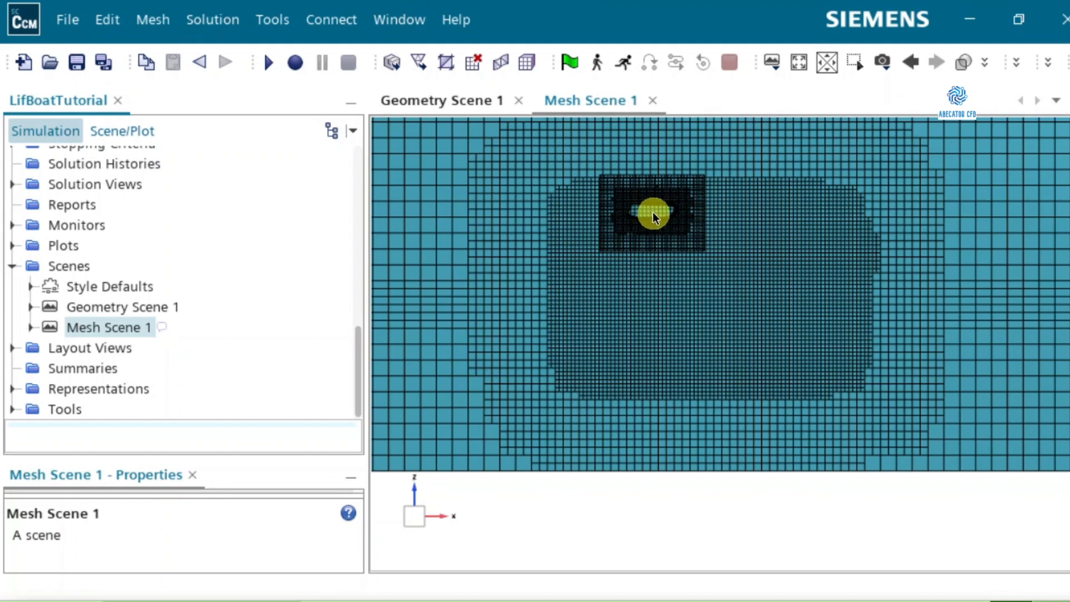
scroll(653, 211, down, 2)
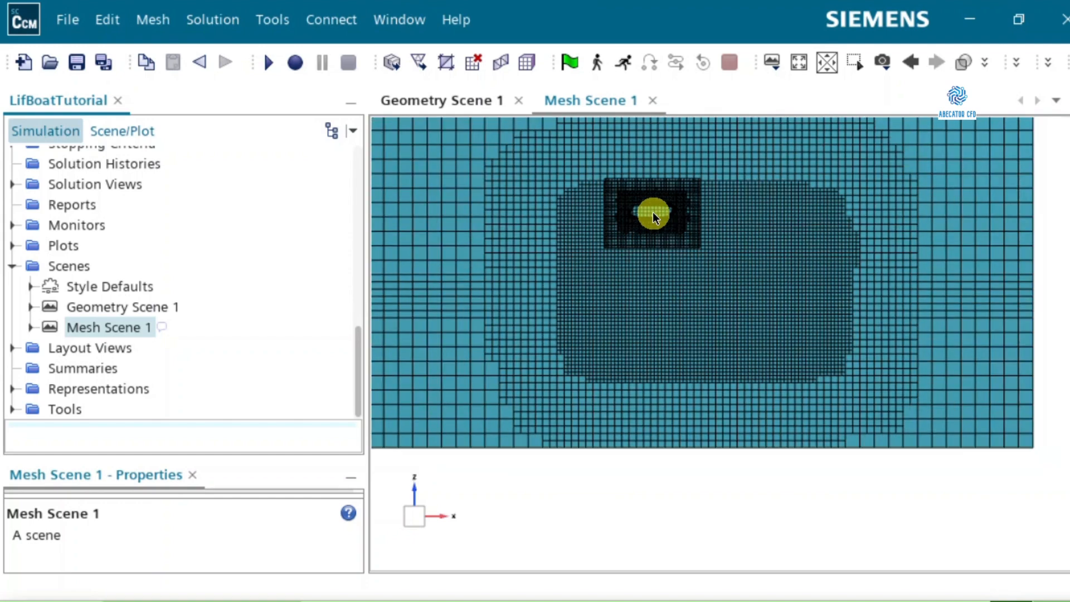